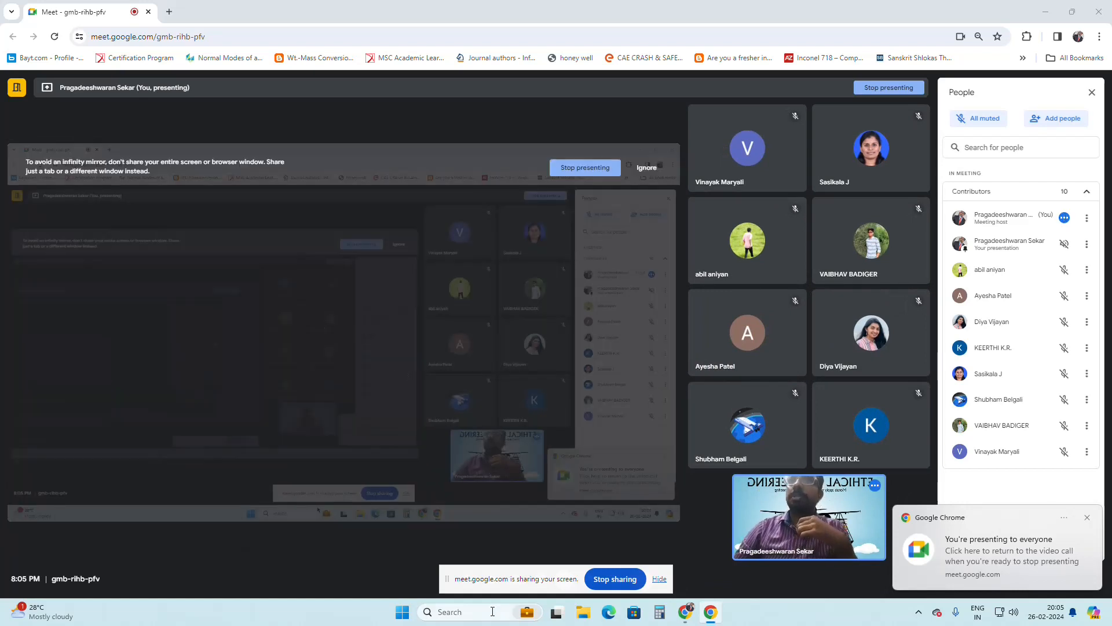
- Find SpaceClaim 2022 R1 through the system search and launch it
left_click(410, 614)
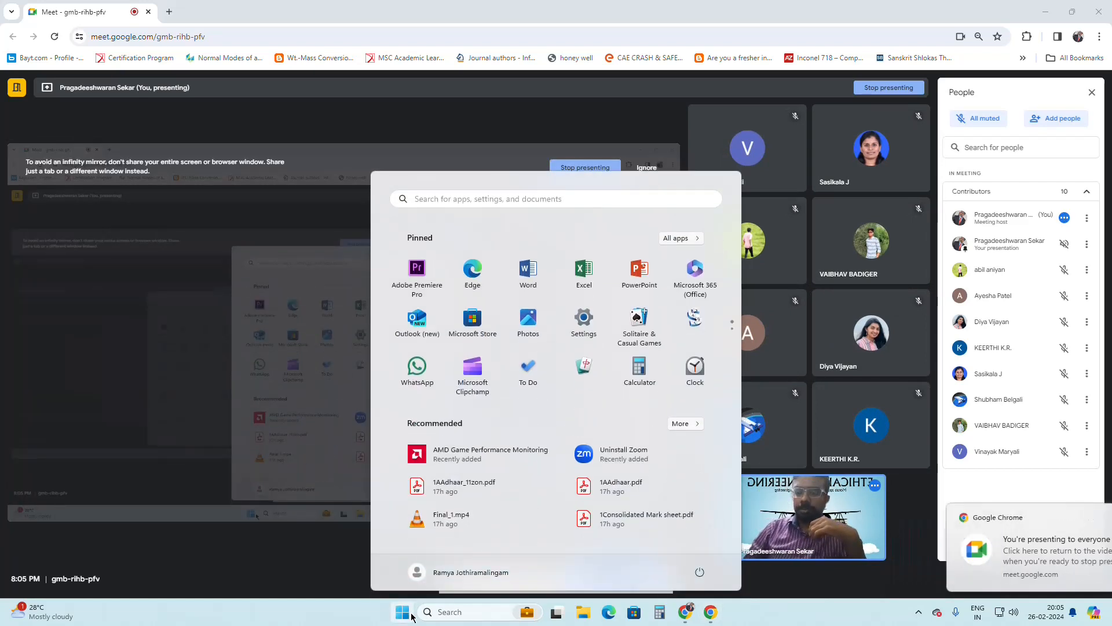
type("sp")
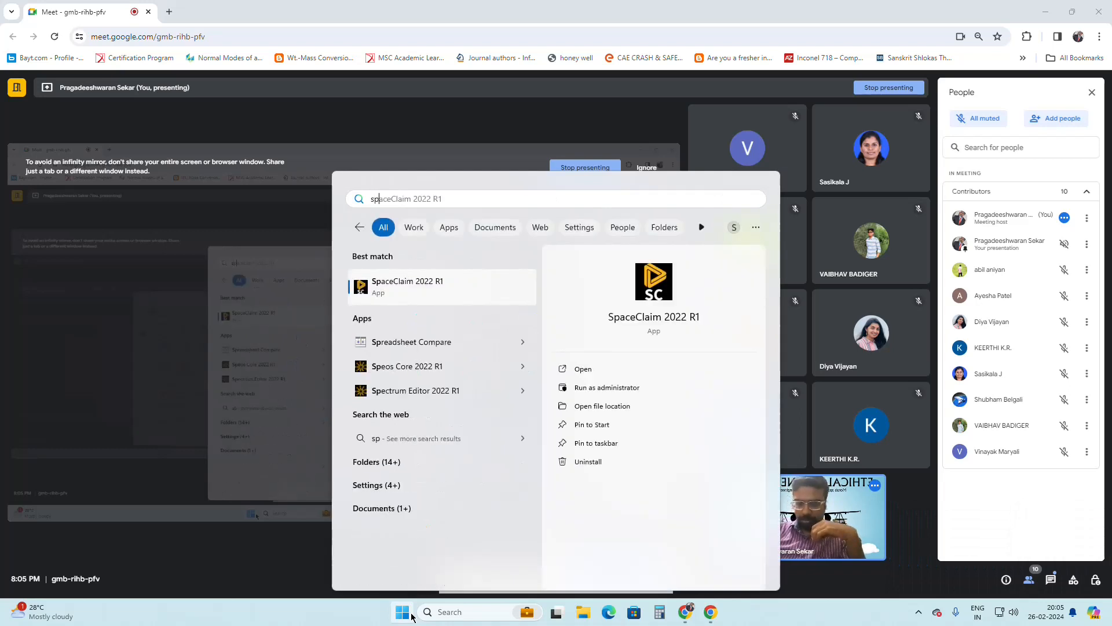
type("ace")
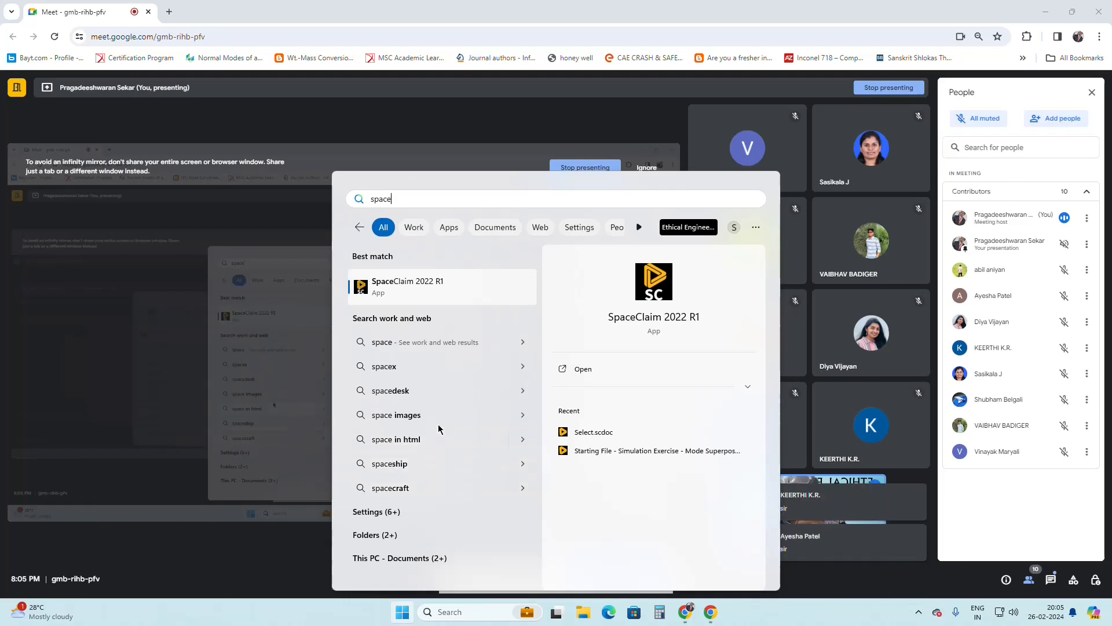
left_click(427, 297)
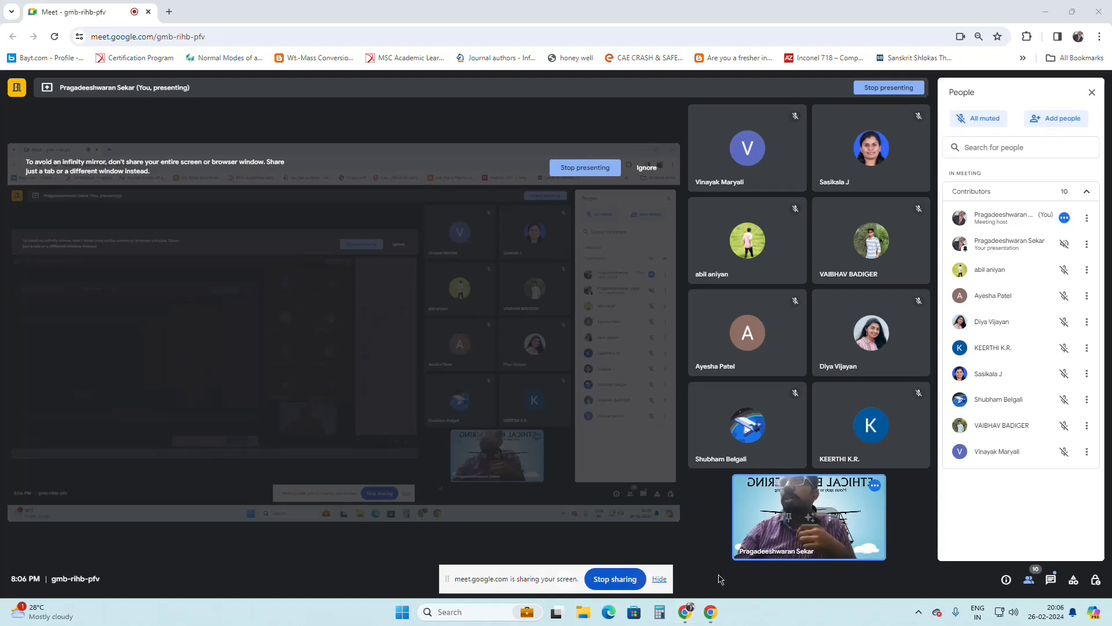
left_click(401, 613)
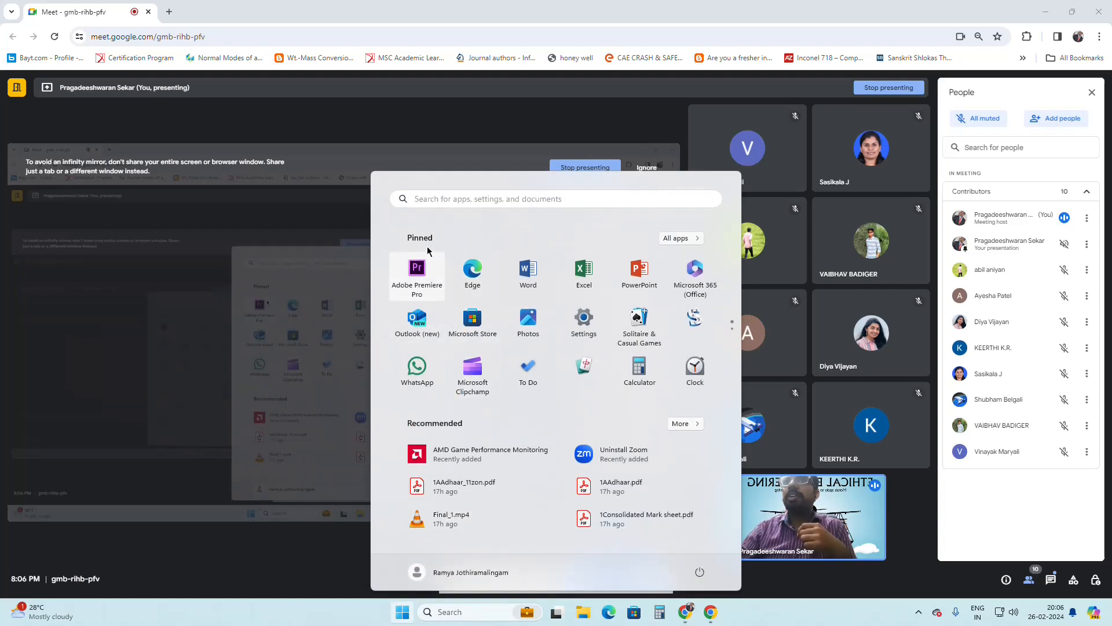
type("w")
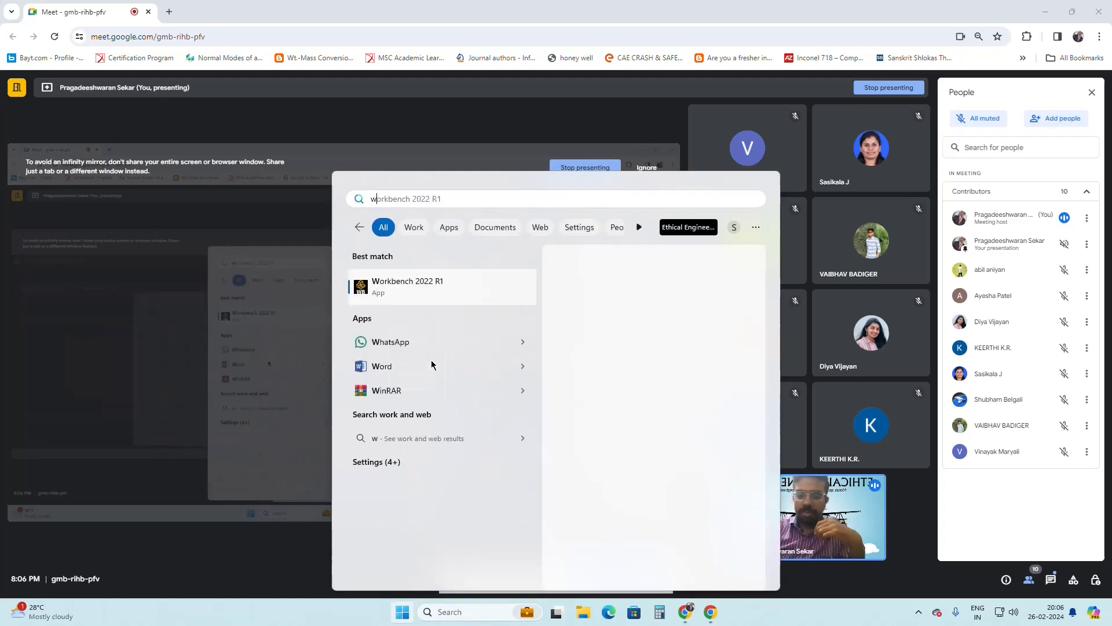
type("o")
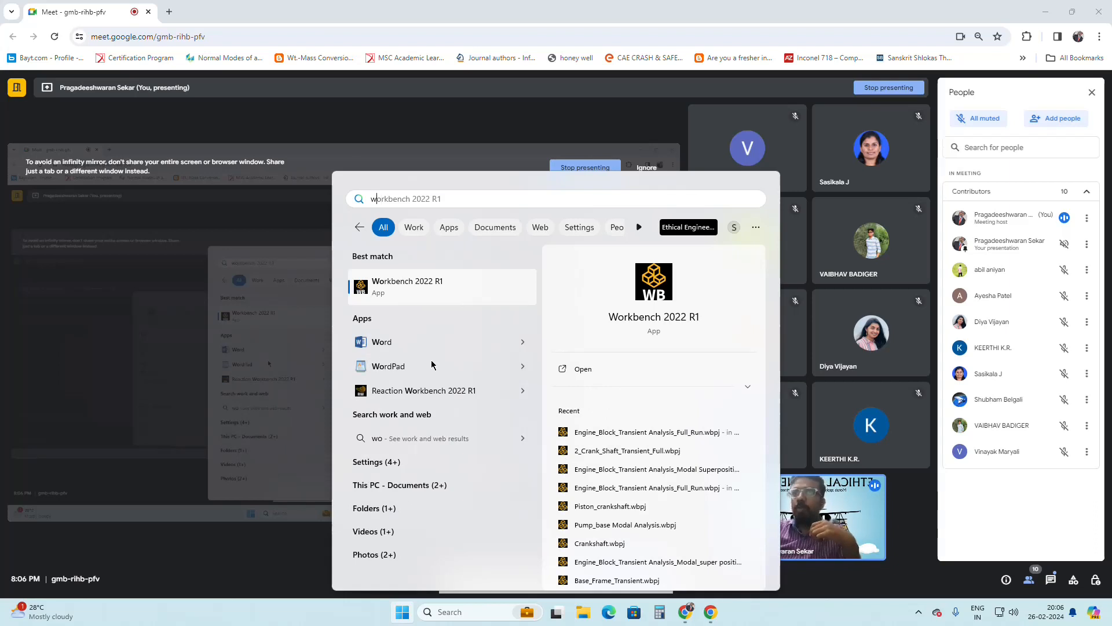
key("BackSpace")
key("BackSpace")
type("s")
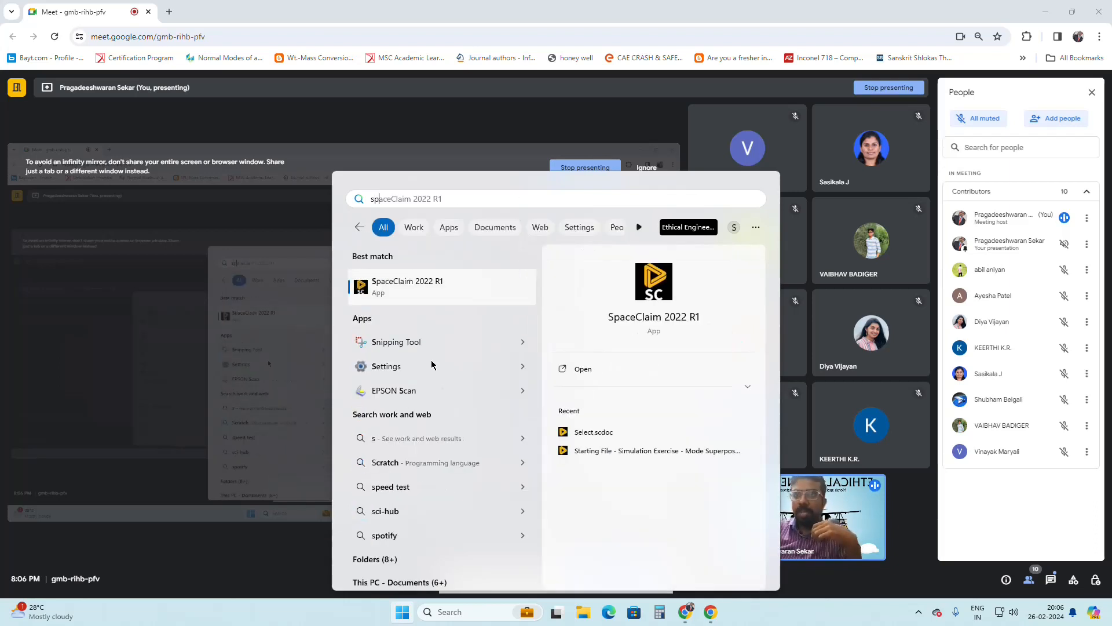
type("p")
key("Return")
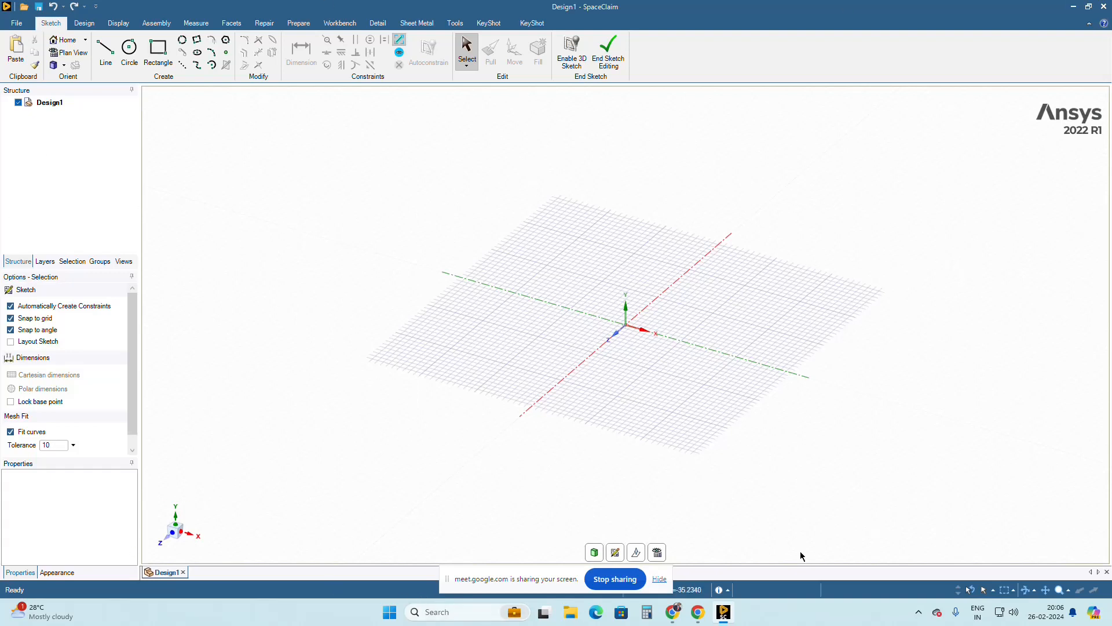
left_click(17, 23)
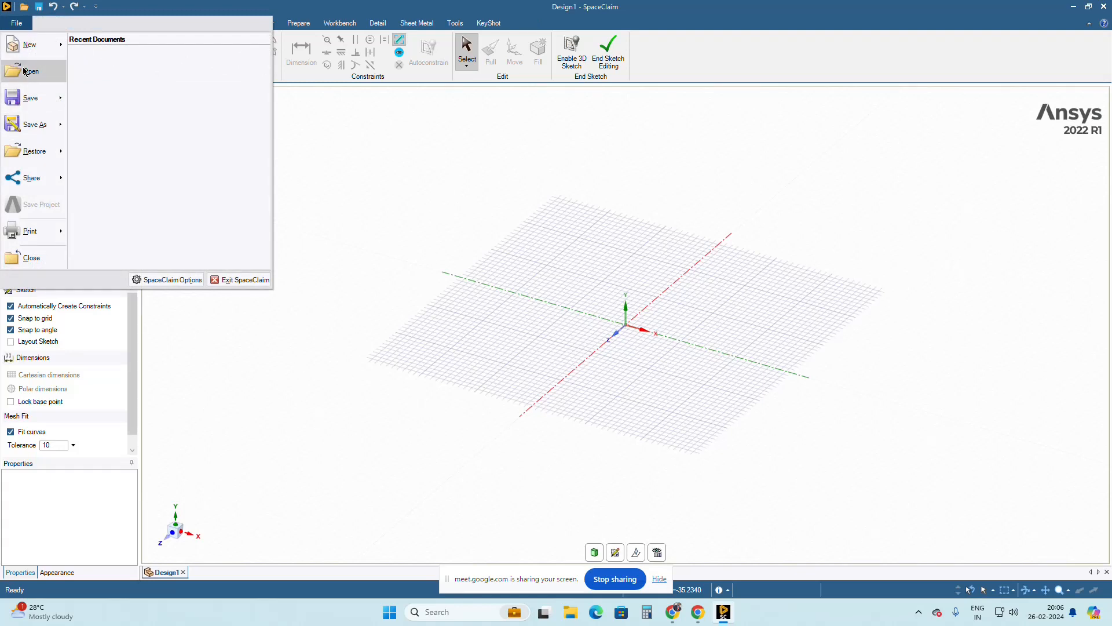
left_click(366, 217)
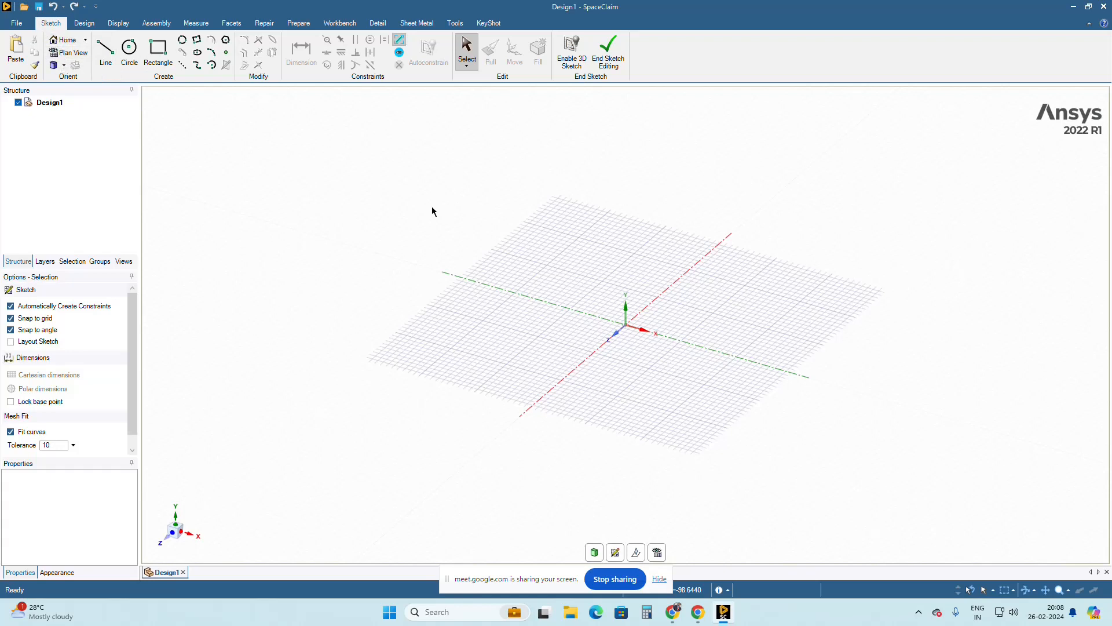
left_click(556, 304)
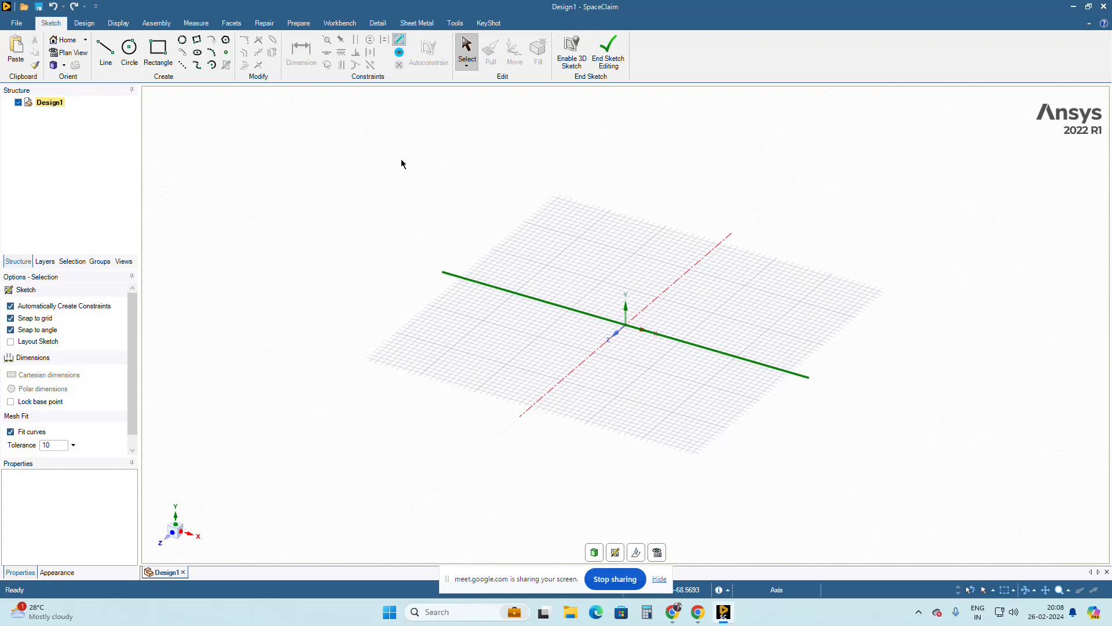
left_click(502, 316)
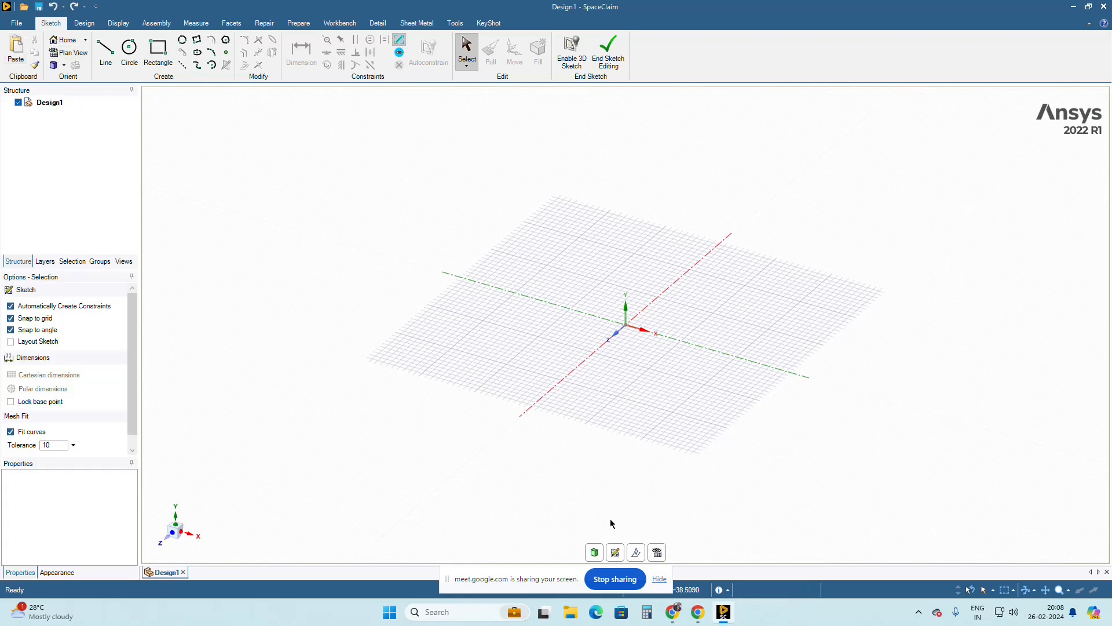
- Leave the sketch for 3D mode and orient the view to face the XY plane
left_click(658, 554)
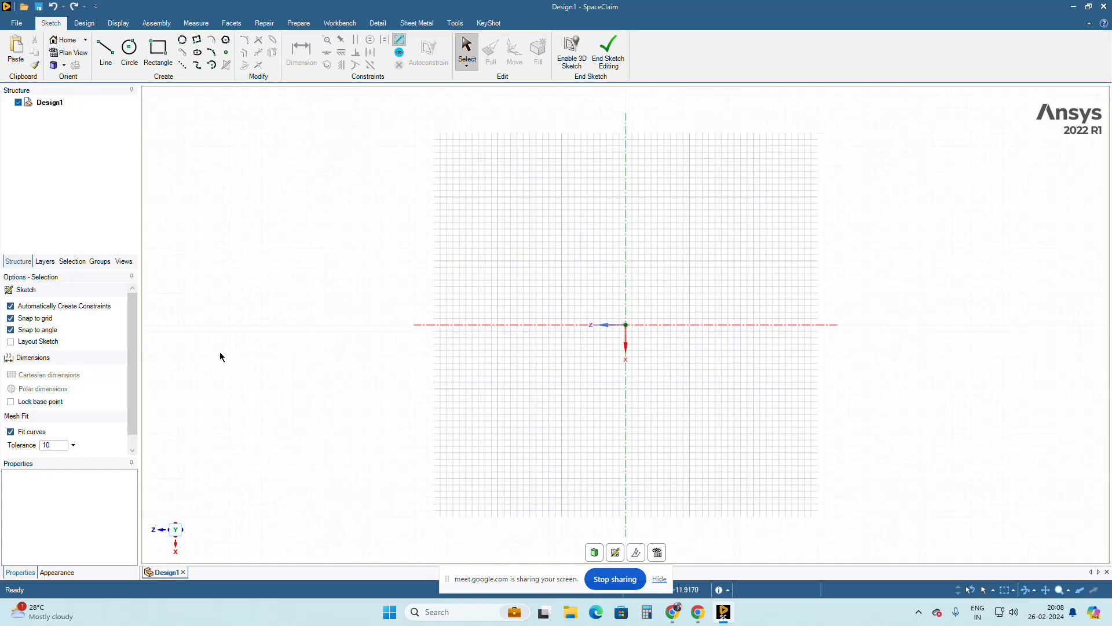
mouse_move(175, 531)
left_mouse_down()
mouse_move(194, 520)
mouse_move(168, 537)
left_mouse_up()
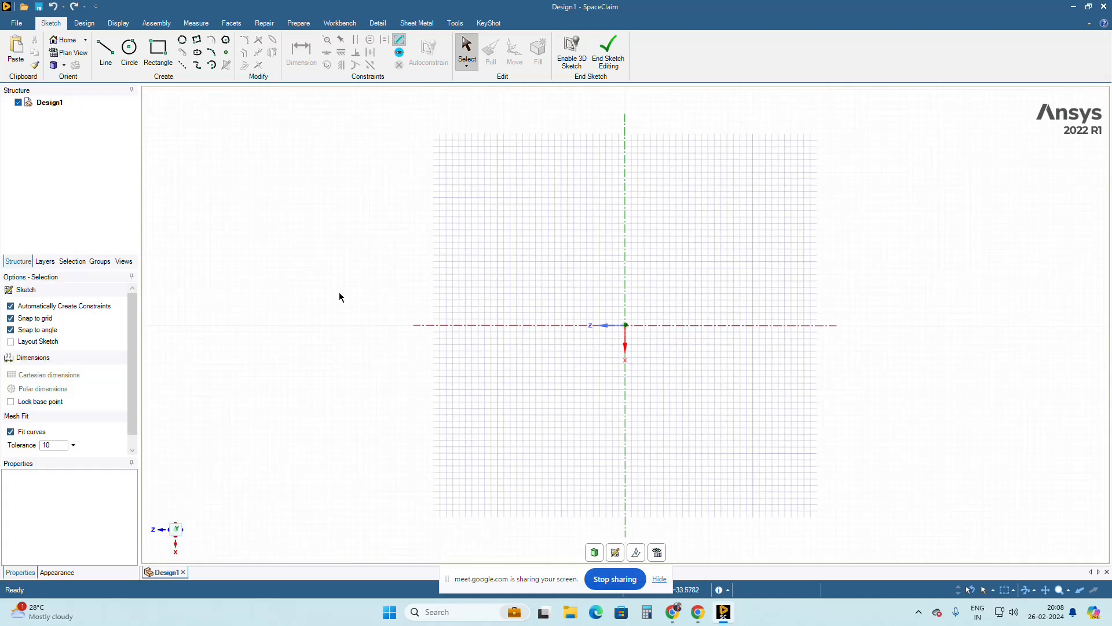
left_click(596, 553)
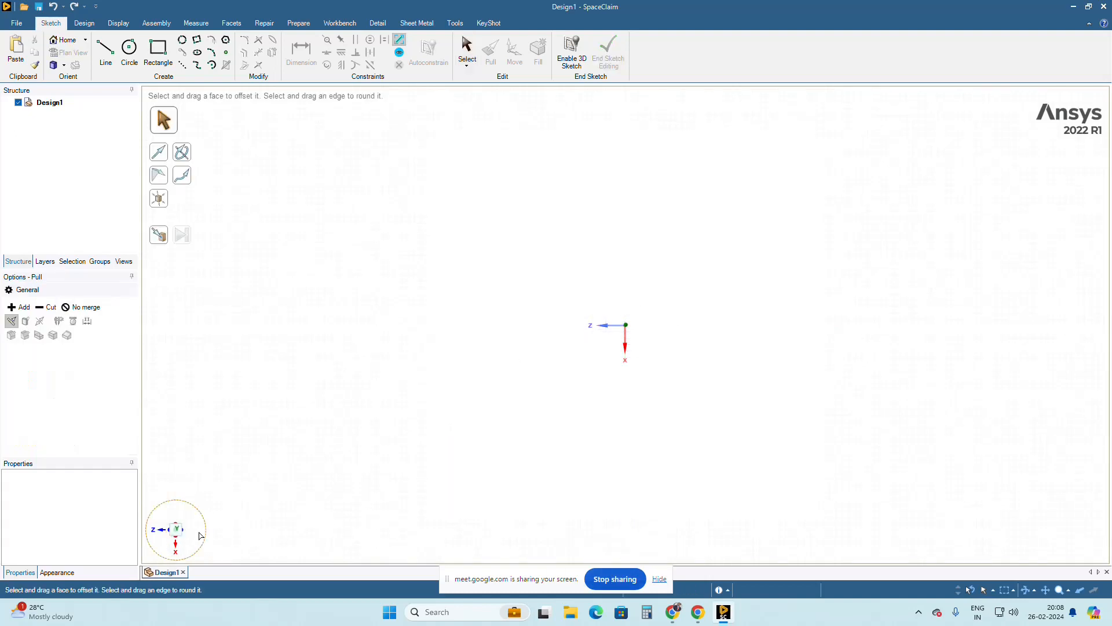
mouse_move(183, 531)
left_mouse_down()
mouse_move(194, 517)
mouse_move(209, 521)
mouse_move(194, 535)
mouse_move(202, 549)
mouse_move(164, 541)
left_mouse_up()
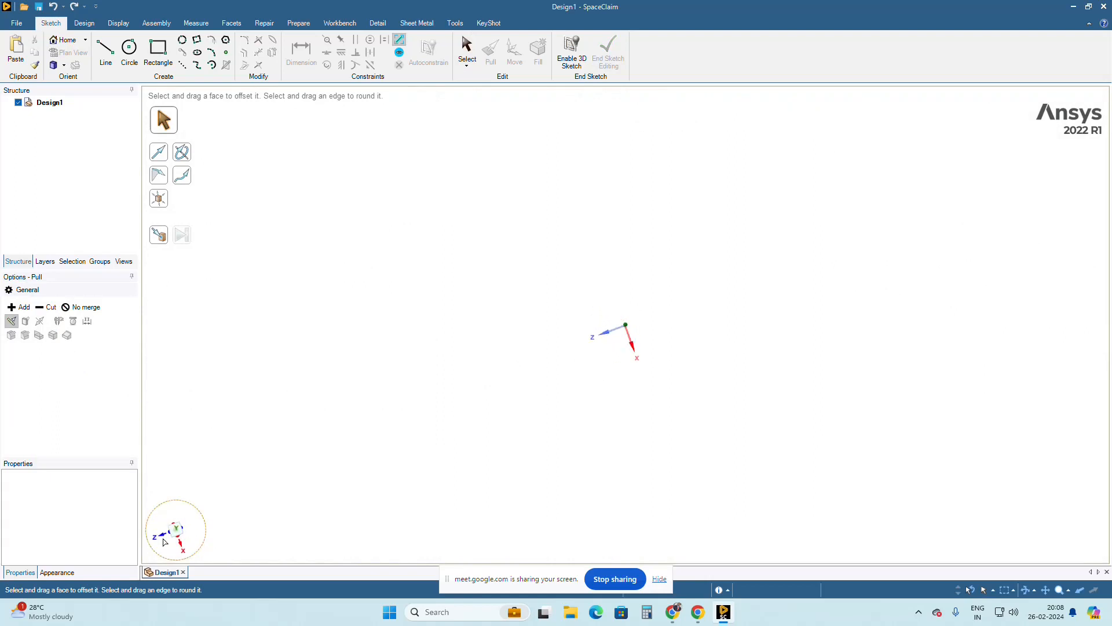
left_click(160, 539)
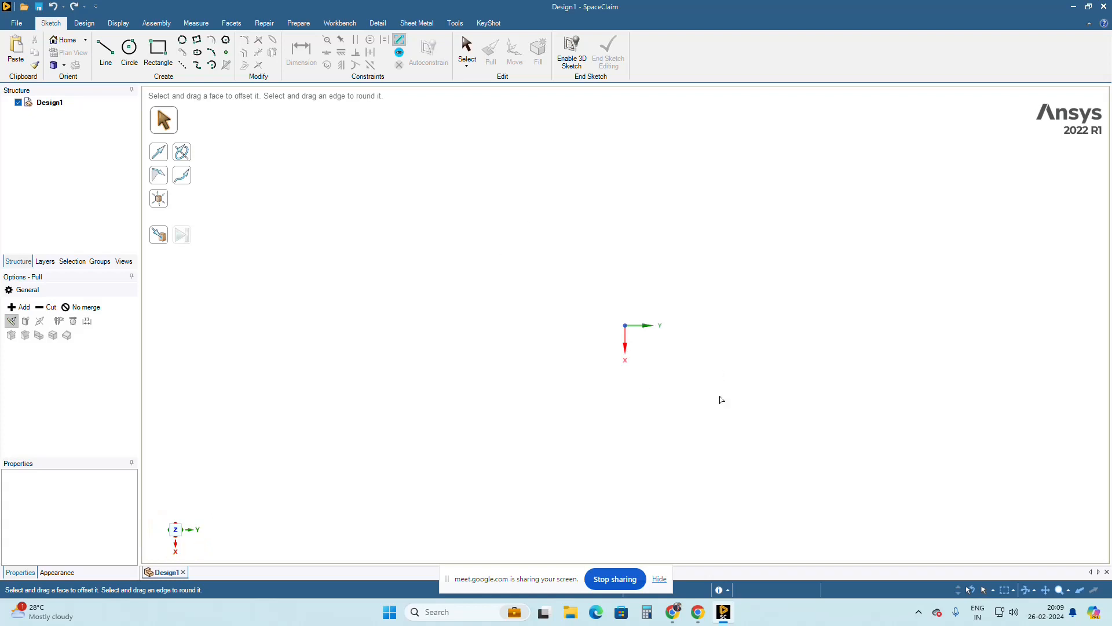
- Start the Circle sketch tool and place the sketch grid on the XY plane
left_click(130, 51)
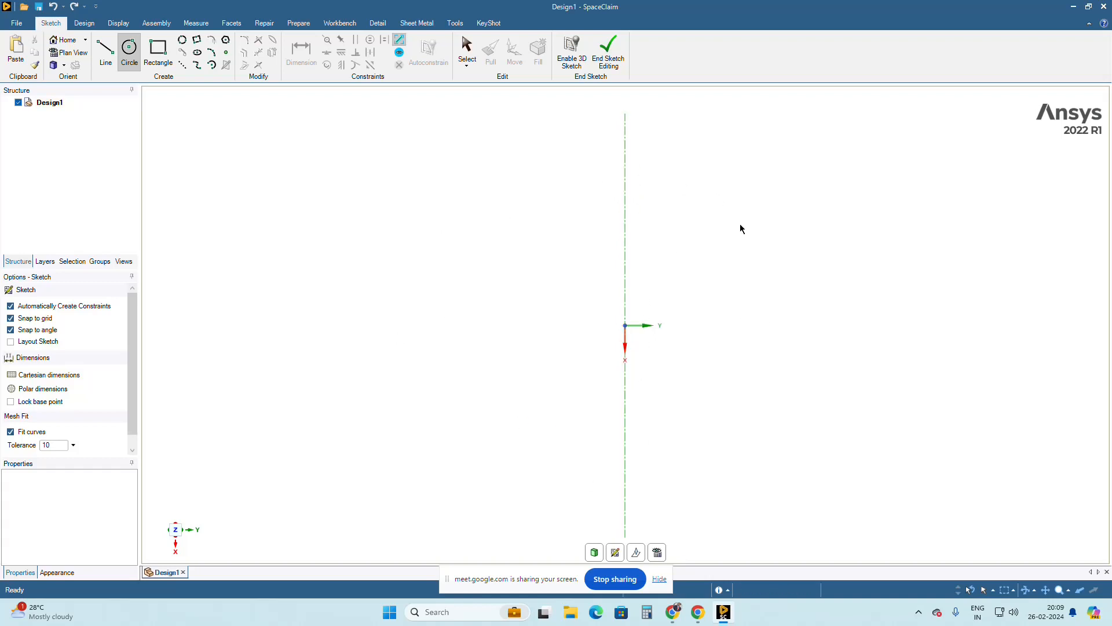
left_click(615, 554)
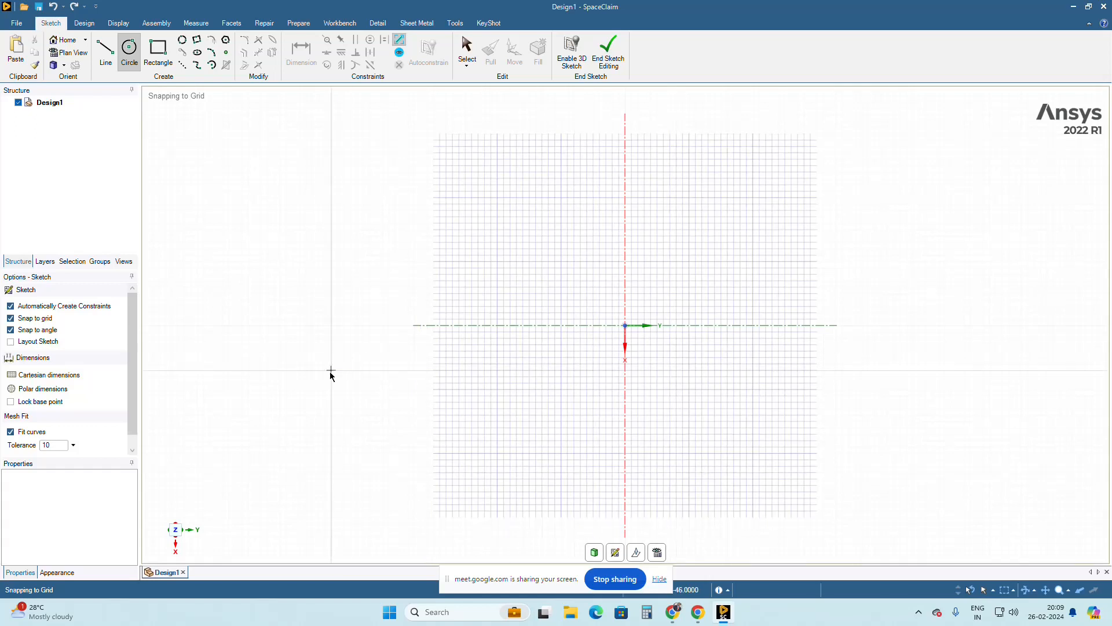
- Examine the sketch plane from the X, Y and Z axis directions, ending with a view facing the XY plane
left_click(176, 546)
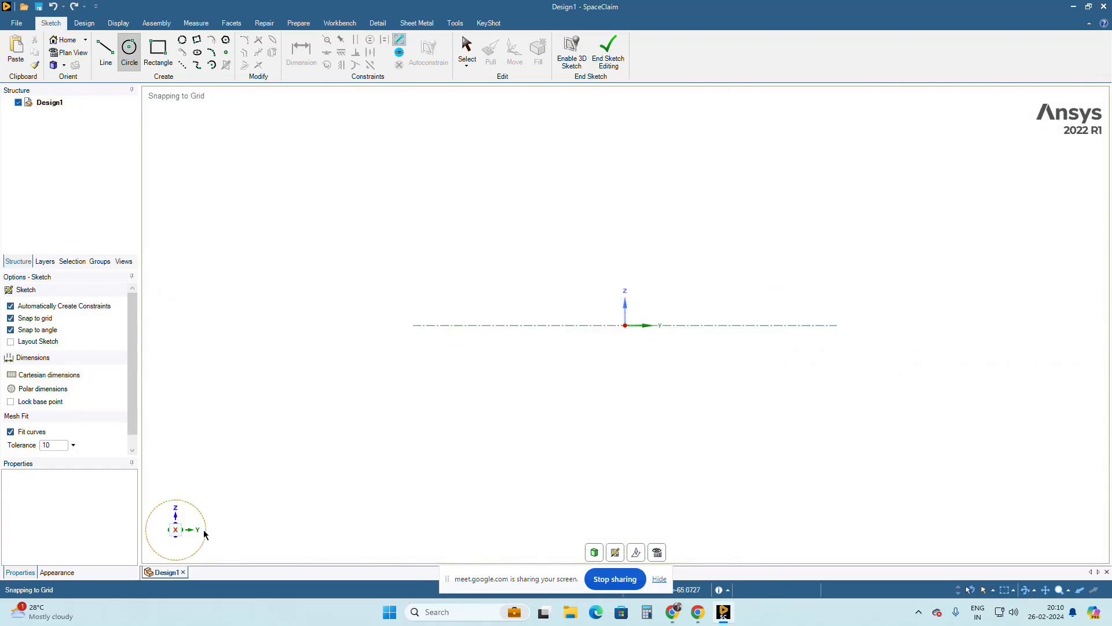
mouse_move(175, 533)
left_mouse_down()
mouse_move(162, 531)
mouse_move(169, 522)
left_mouse_up()
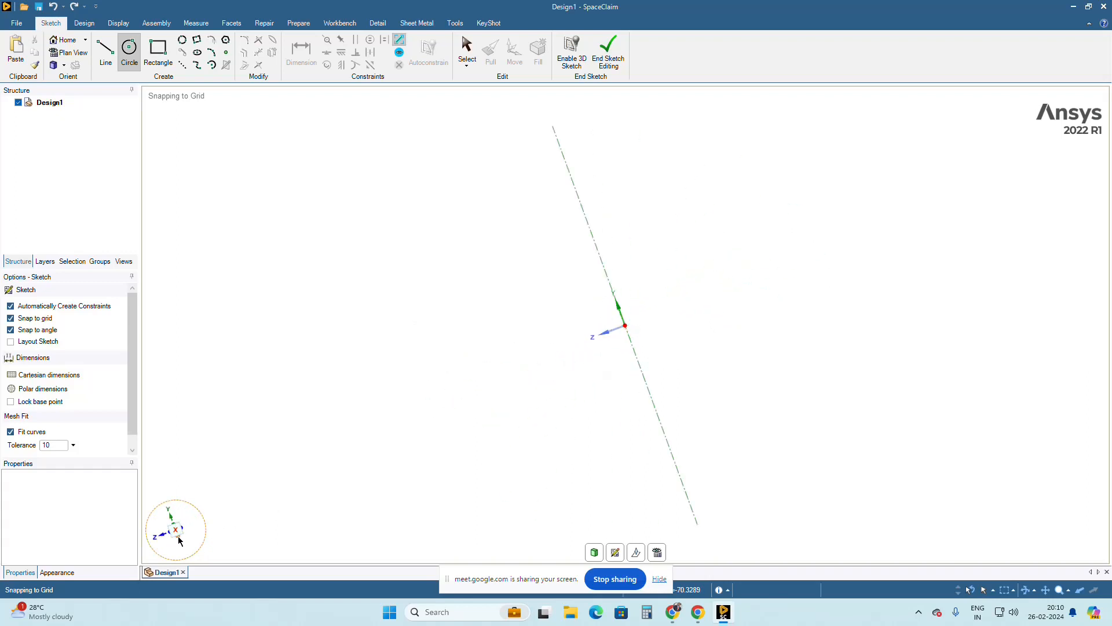
left_click(178, 525)
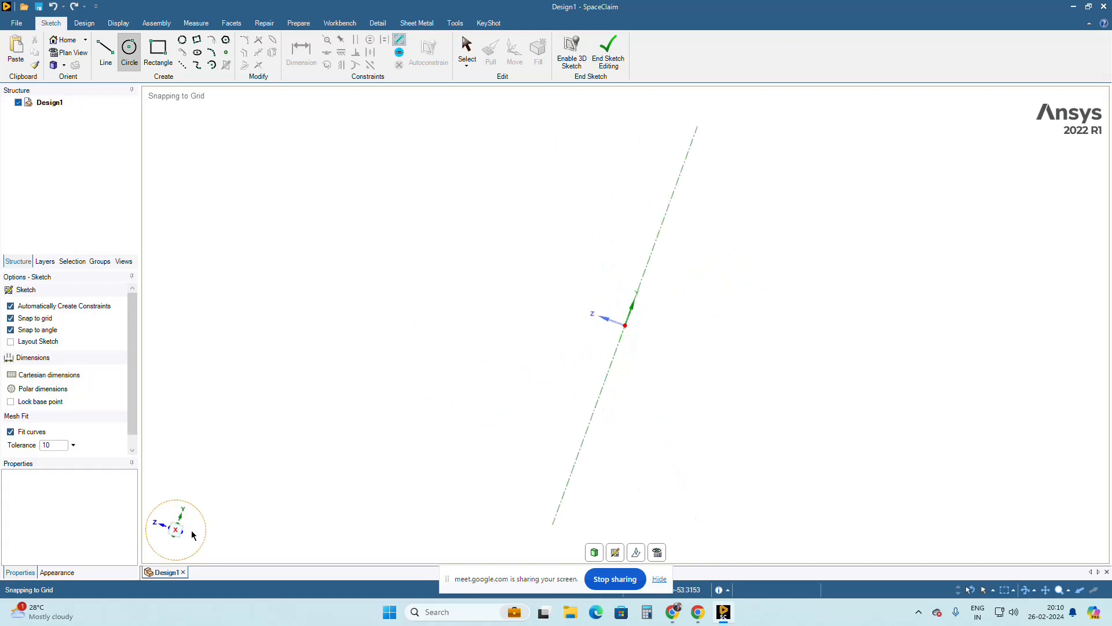
mouse_move(174, 534)
left_mouse_down()
mouse_move(185, 533)
mouse_move(171, 547)
left_mouse_up()
left_click(171, 547)
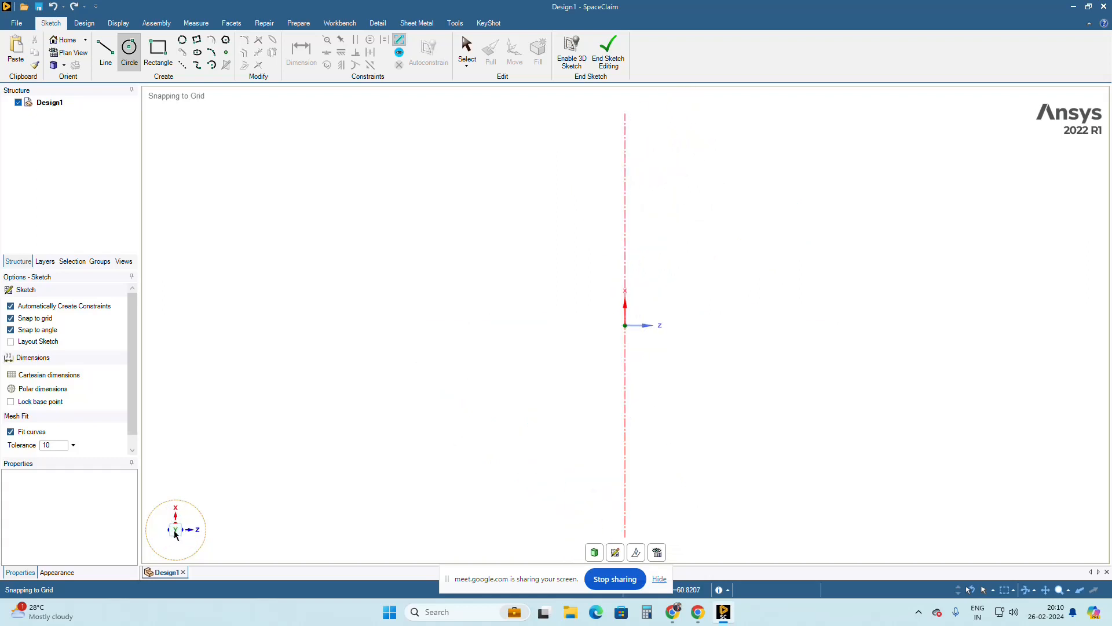
left_click(175, 534)
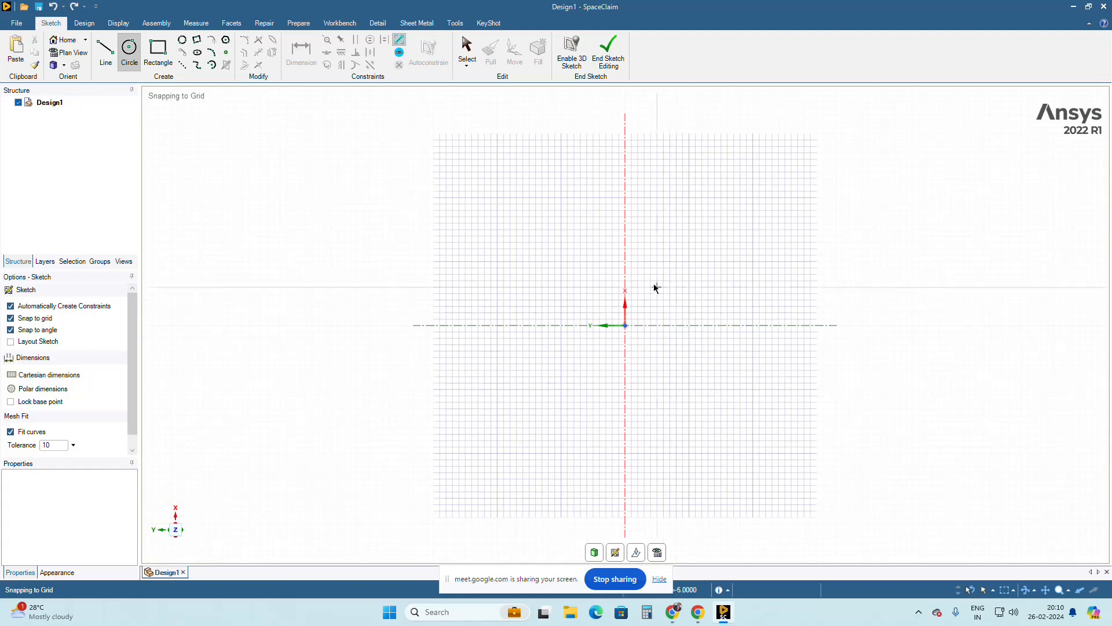
left_click(161, 532)
left_click(192, 530)
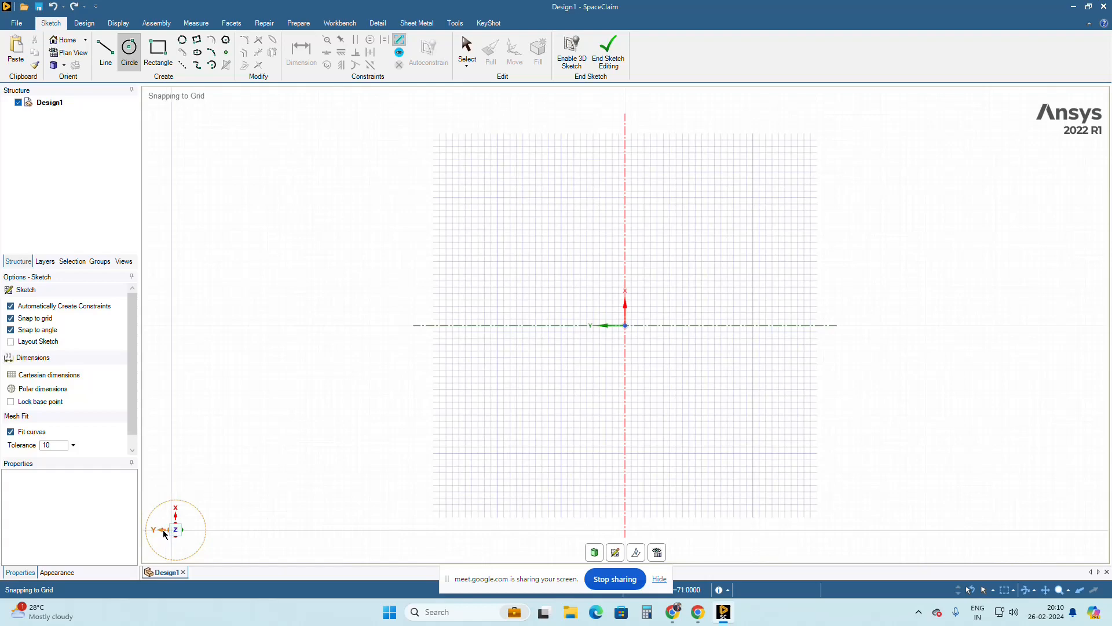
left_click(163, 530)
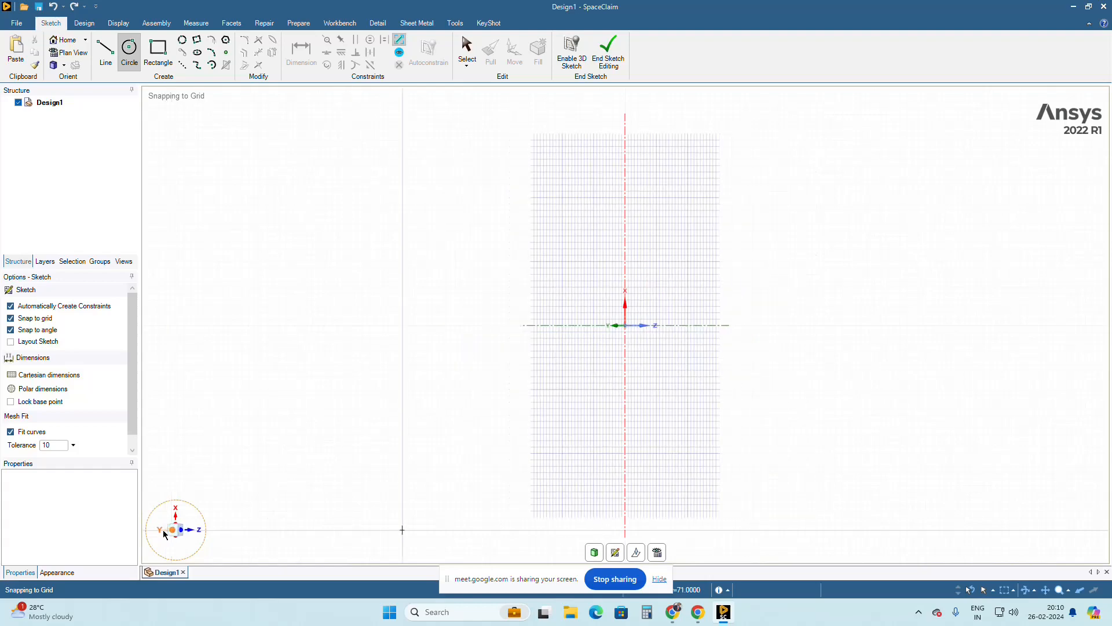
left_click(198, 535)
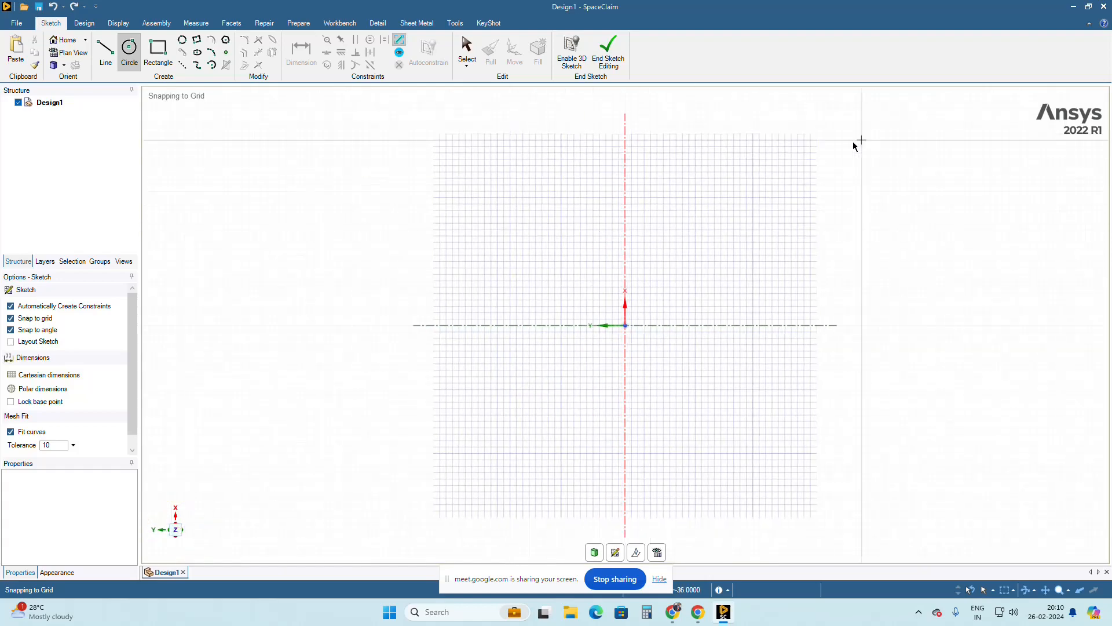
- Reselect the XY plane as the sketch plane
left_click(616, 553)
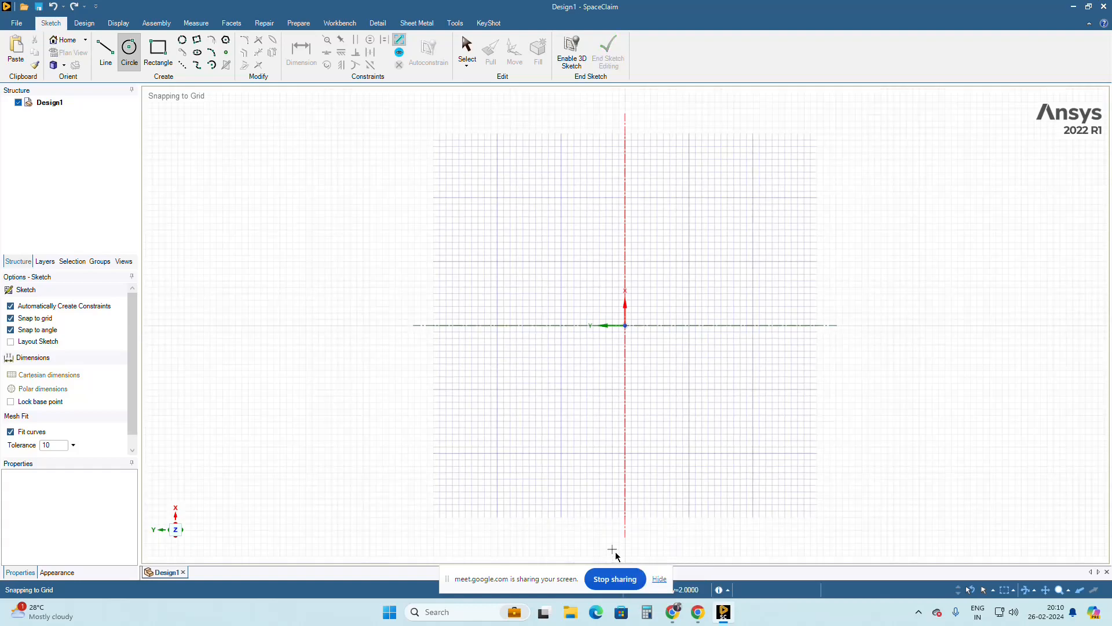
left_click(425, 246)
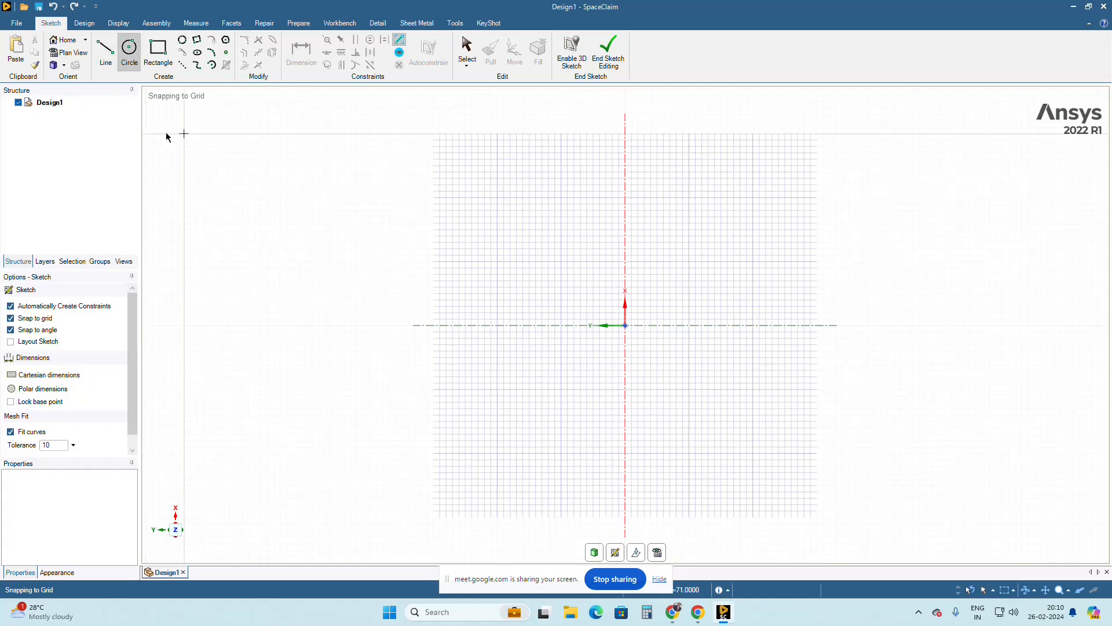
- Start the Rectangle sketch tool and try switching the option that defines the rectangle from its center
left_click(156, 57)
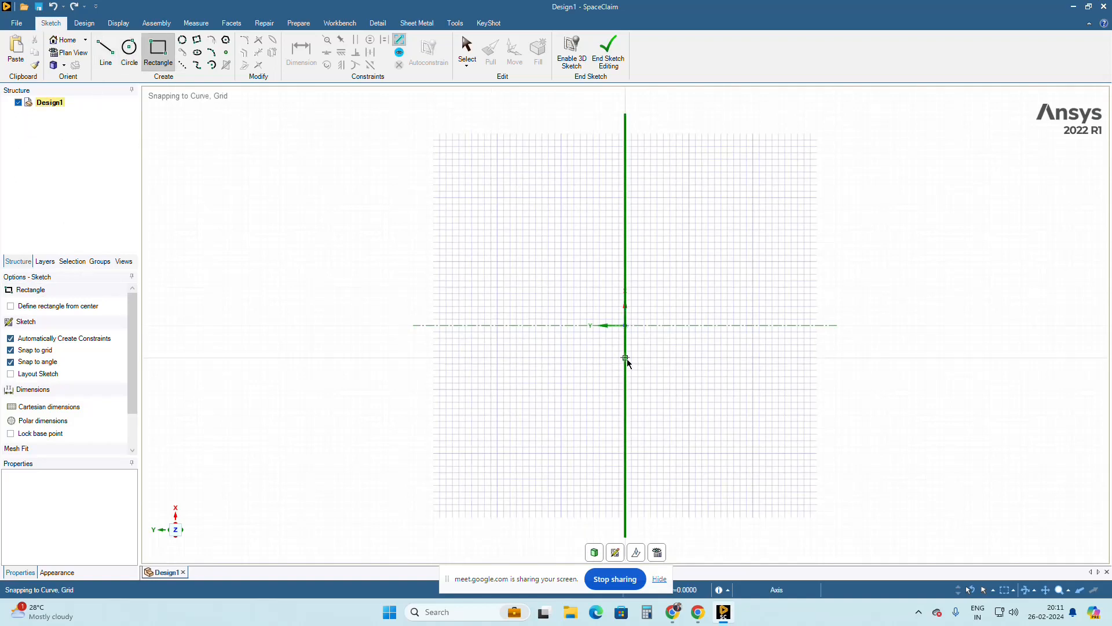
left_click(47, 308)
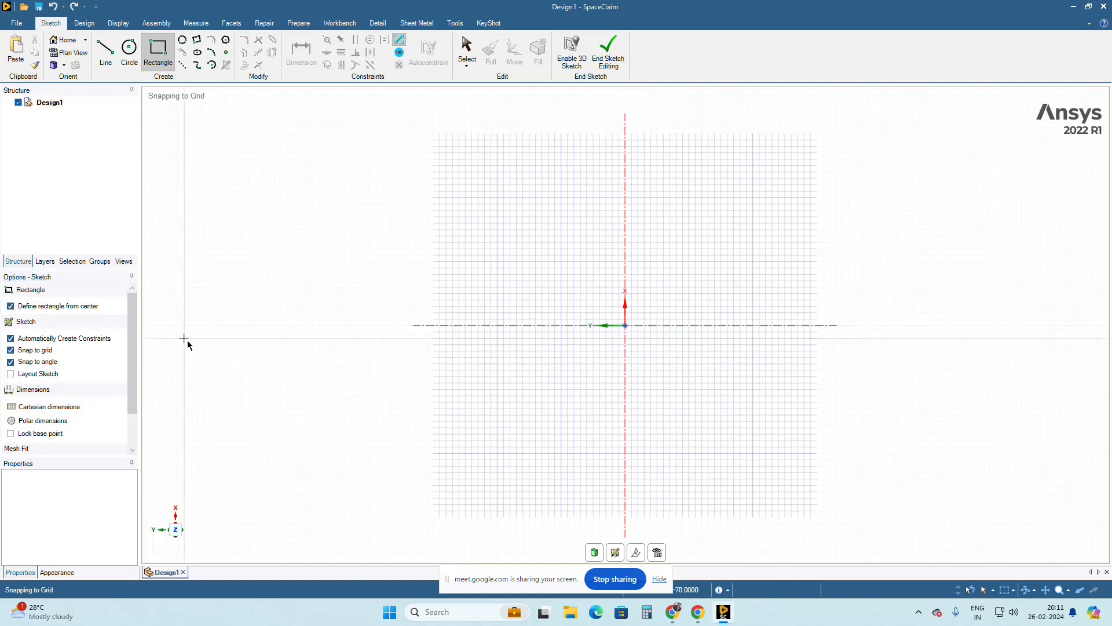
left_click(155, 51)
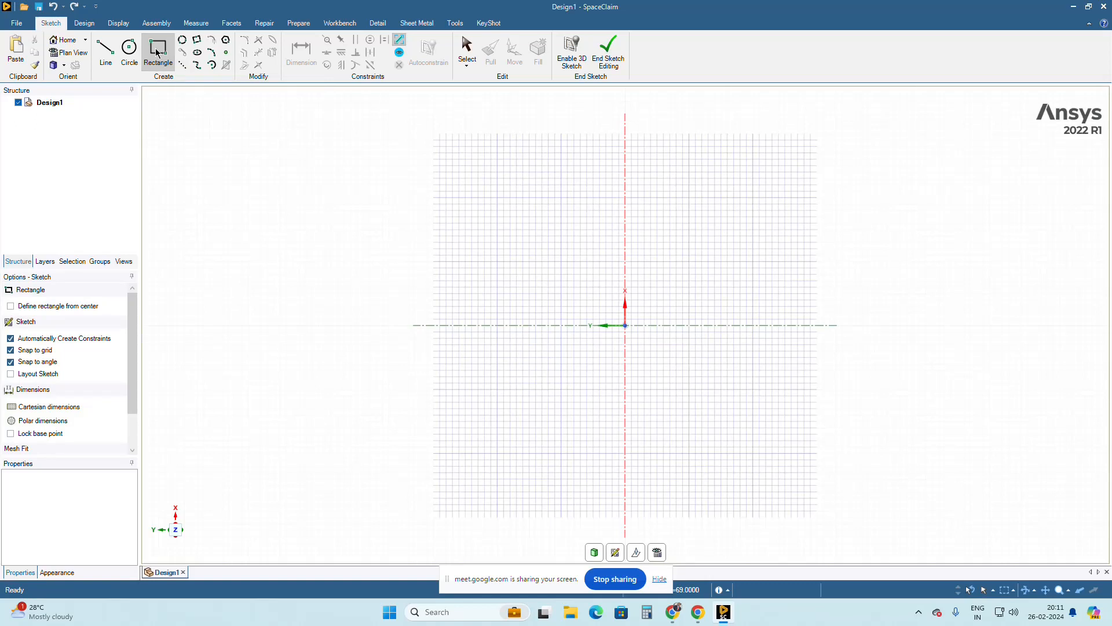
left_click(156, 50)
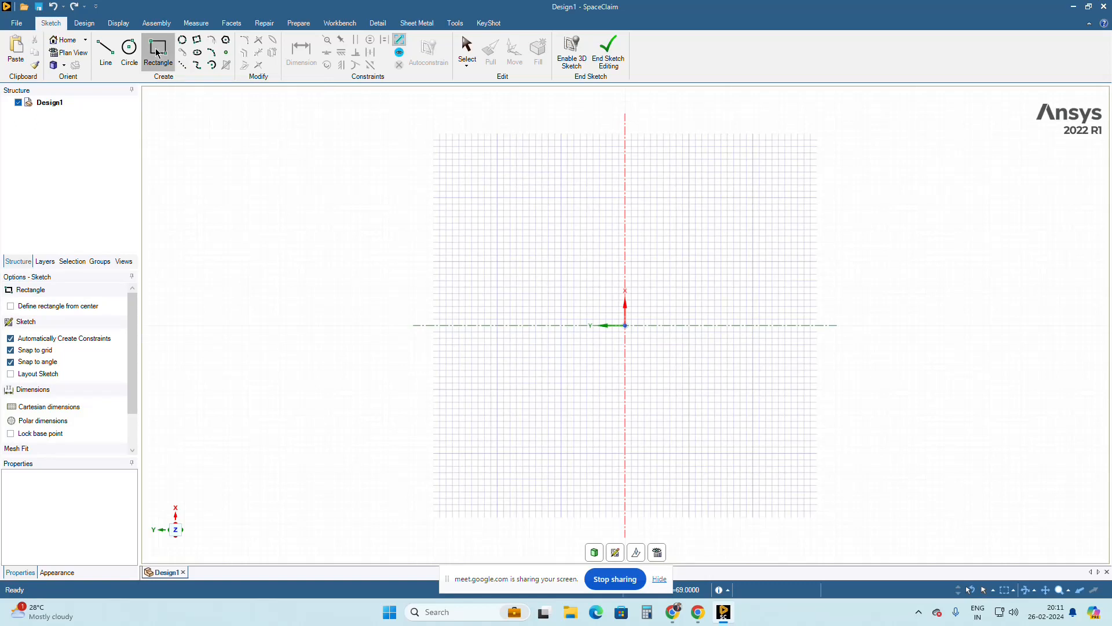
left_click(18, 308)
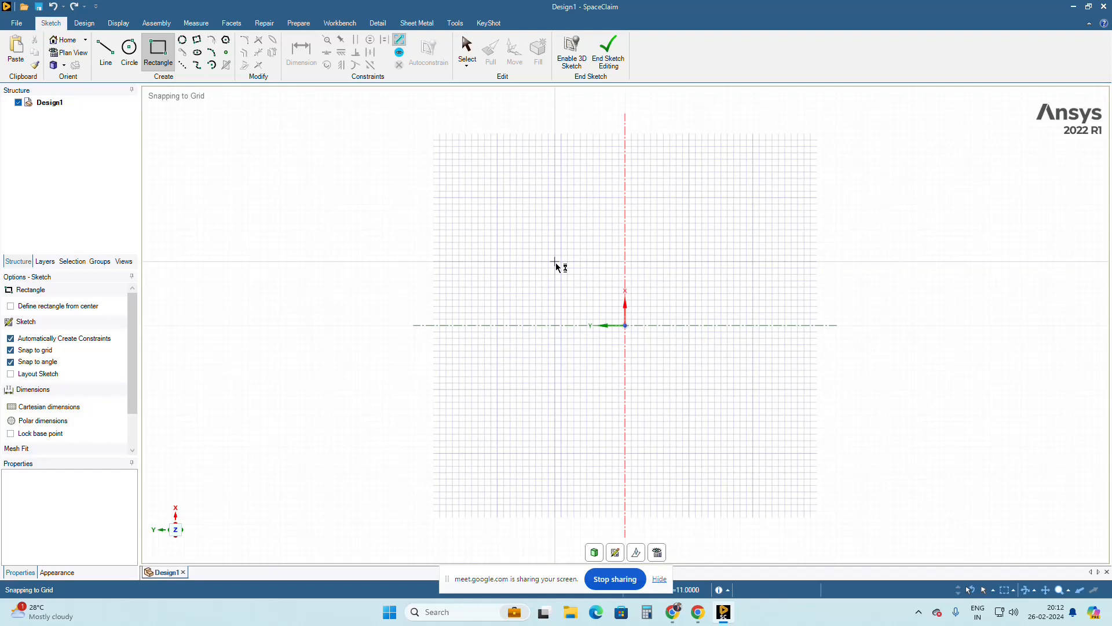
- Turn Snap to grid off to try free cursor movement between grid lines, and turn it back on
scroll(555, 263, "down", 2)
scroll(570, 278, "up", 10)
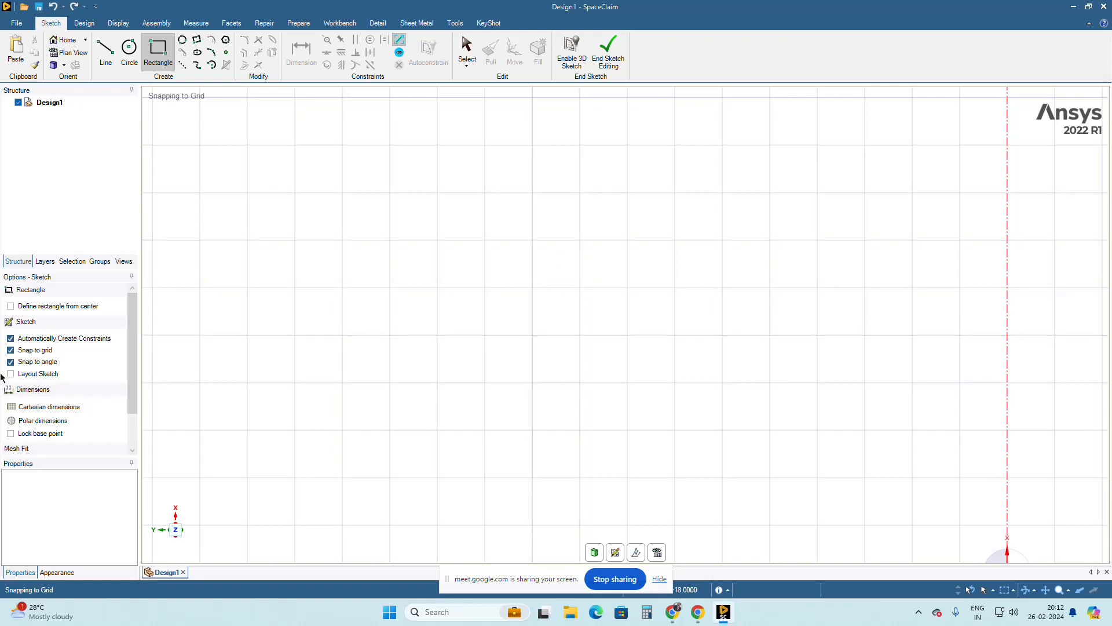
left_click(24, 354)
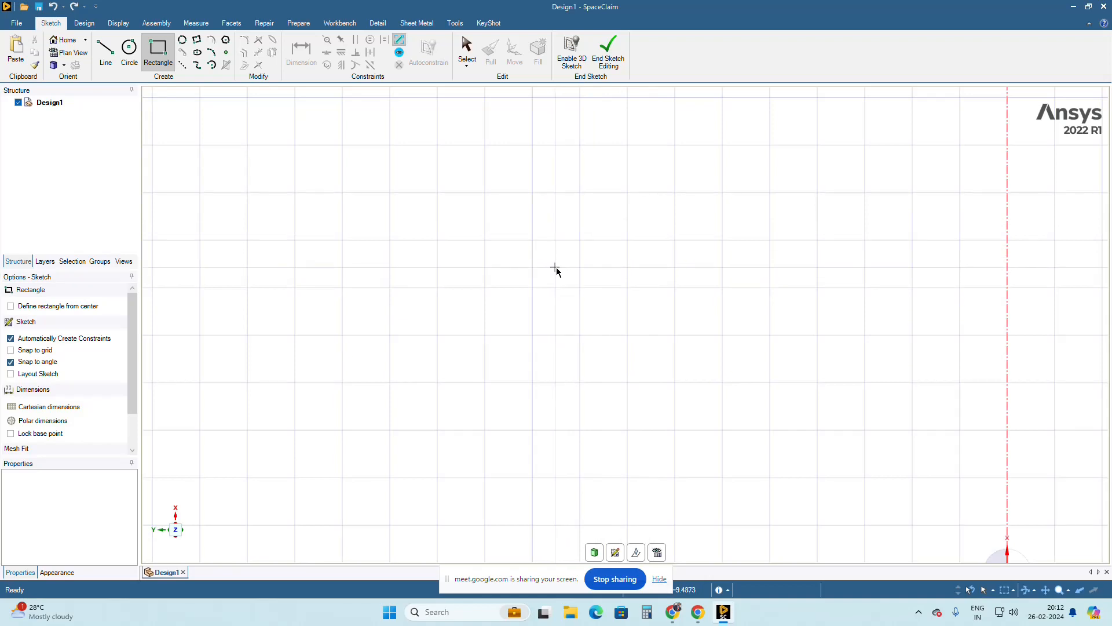
left_click(10, 350)
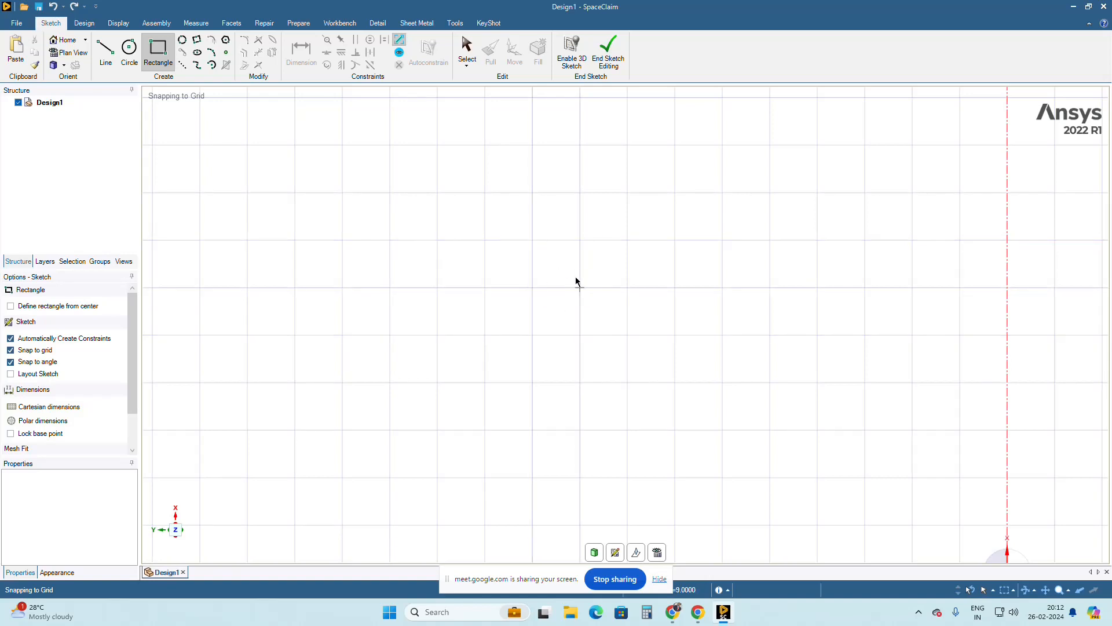
scroll(571, 343, "up", 4)
scroll(565, 346, "down", 5)
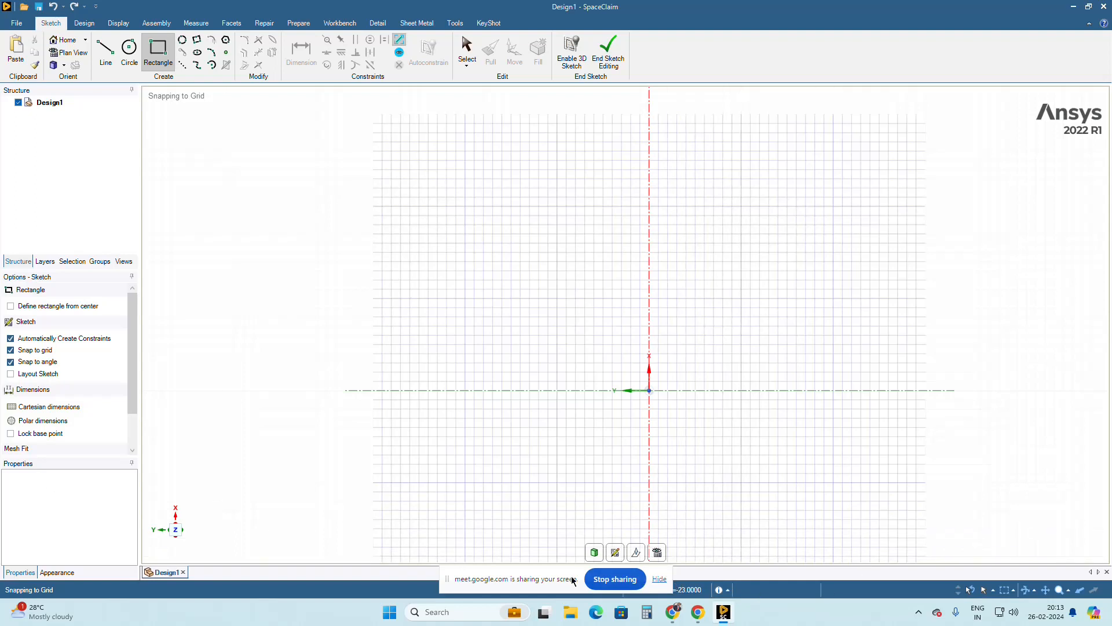
- Sketch a corner-to-corner rectangle about 4 mm by 2 mm near the origin, starting at x=7, y=-9, and leave the Rectangle tool
left_click(659, 579)
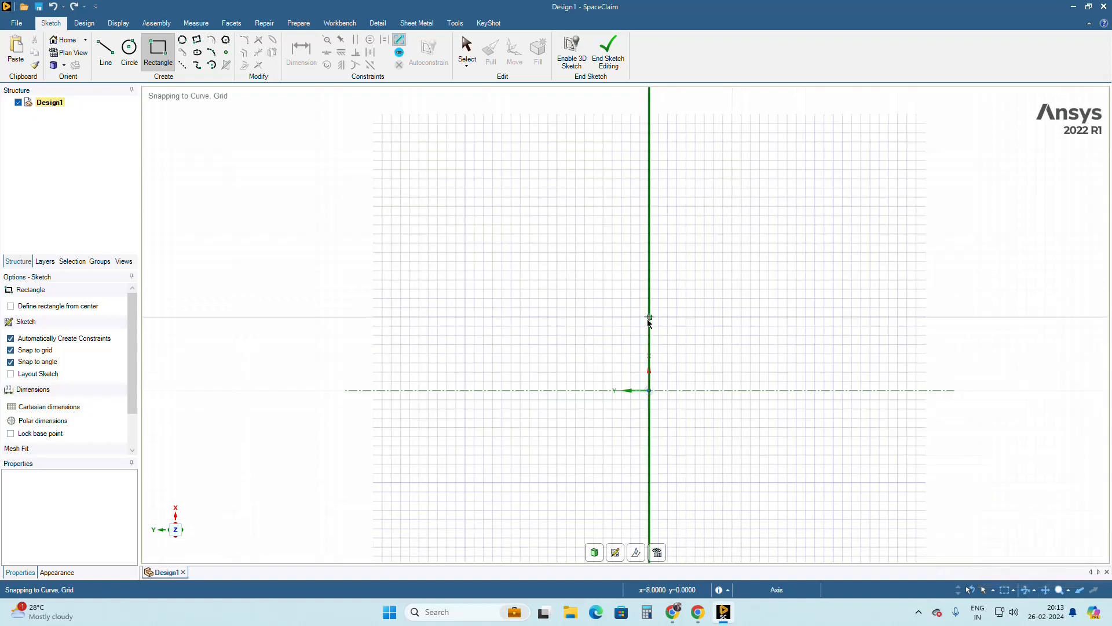
left_click(731, 327)
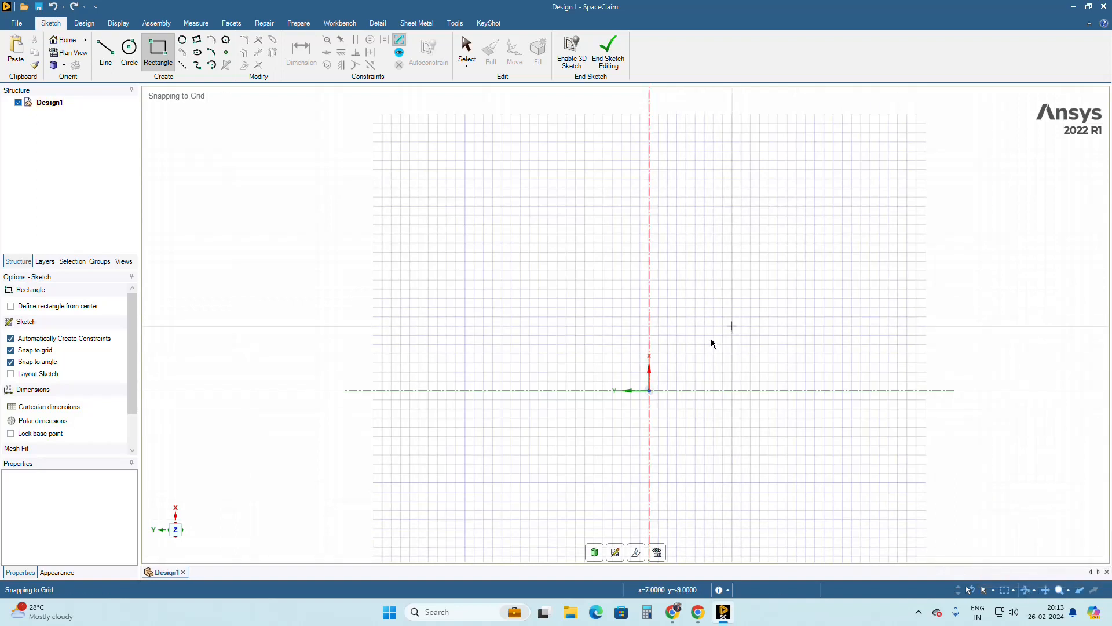
left_click(695, 344)
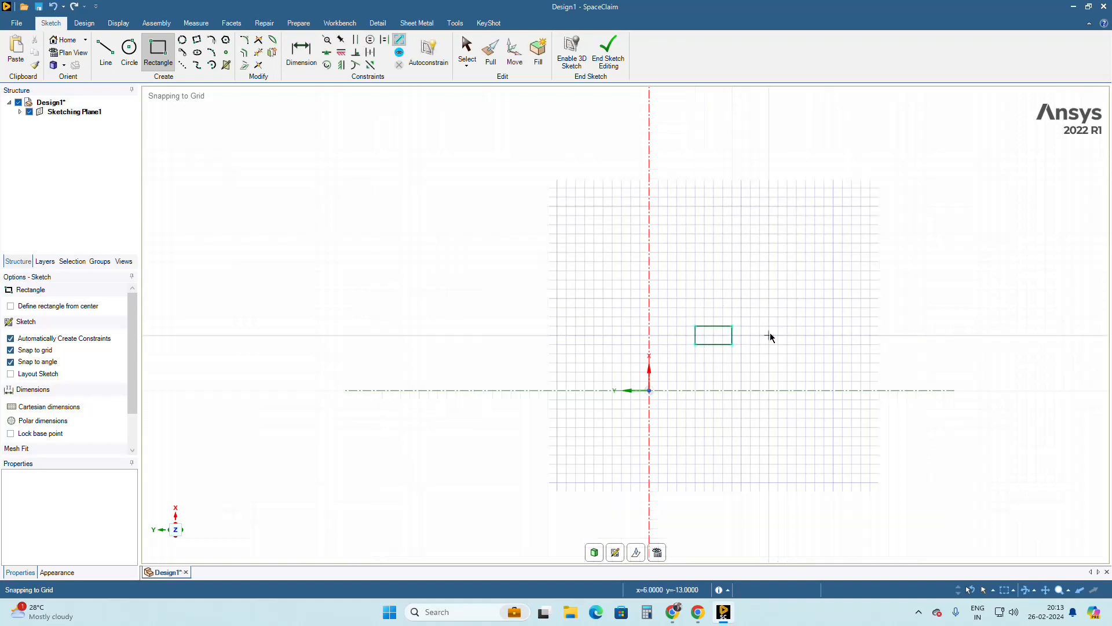
key("Escape")
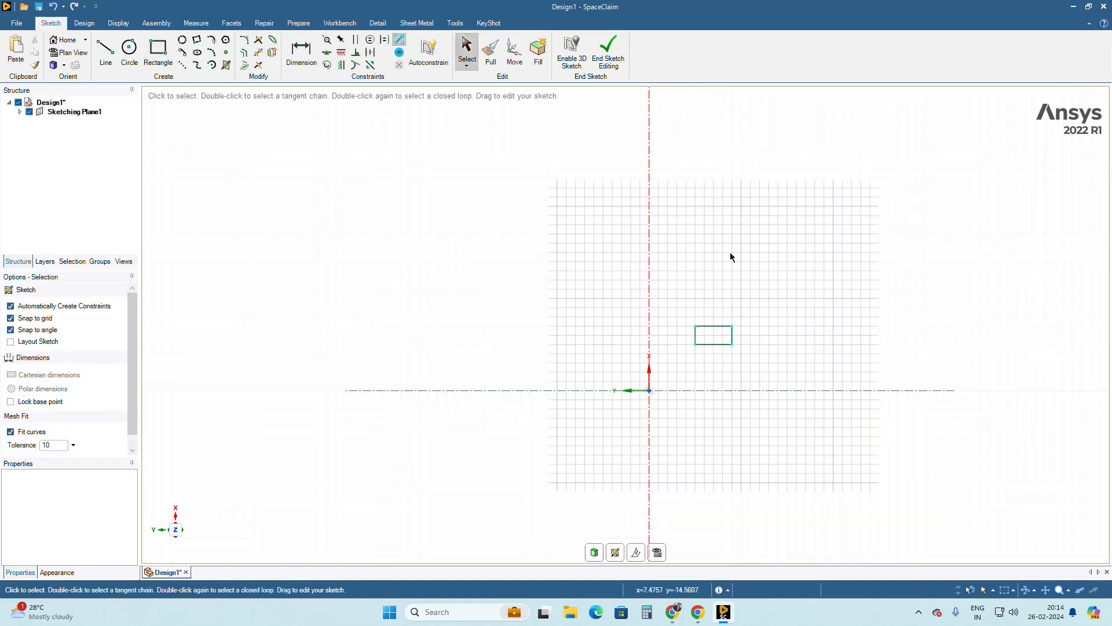
- Examine the small rectangle and its surrounding grid at several magnifications and in a shifted view
left_click_drag(798, 281, 749, 298)
key("ctrl")
scroll(807, 341, "up", 3)
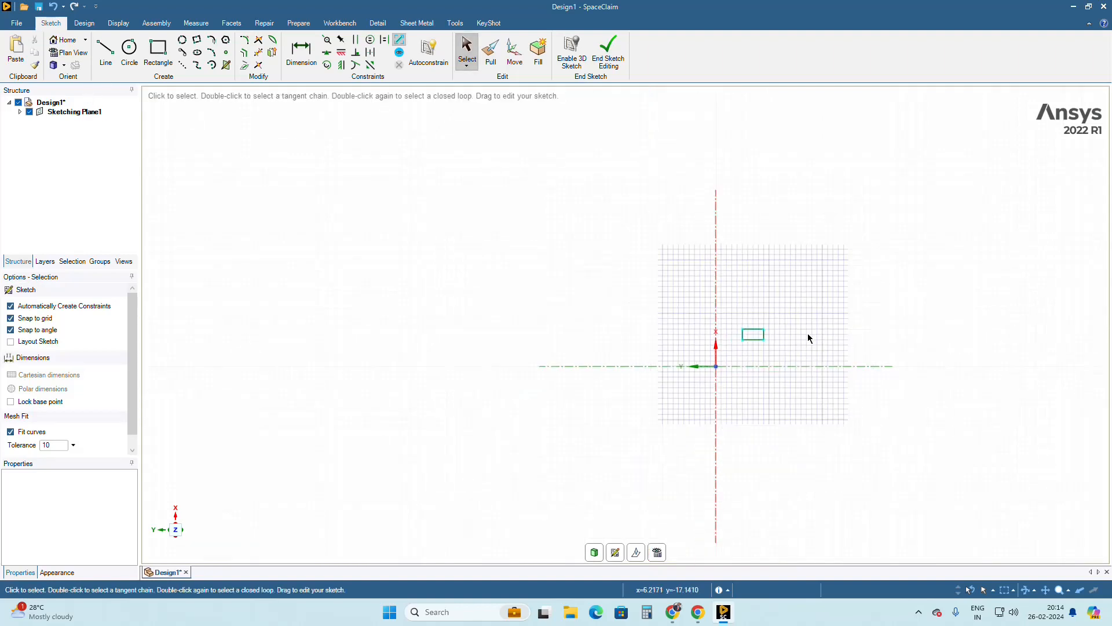
scroll(805, 343, "down", 4)
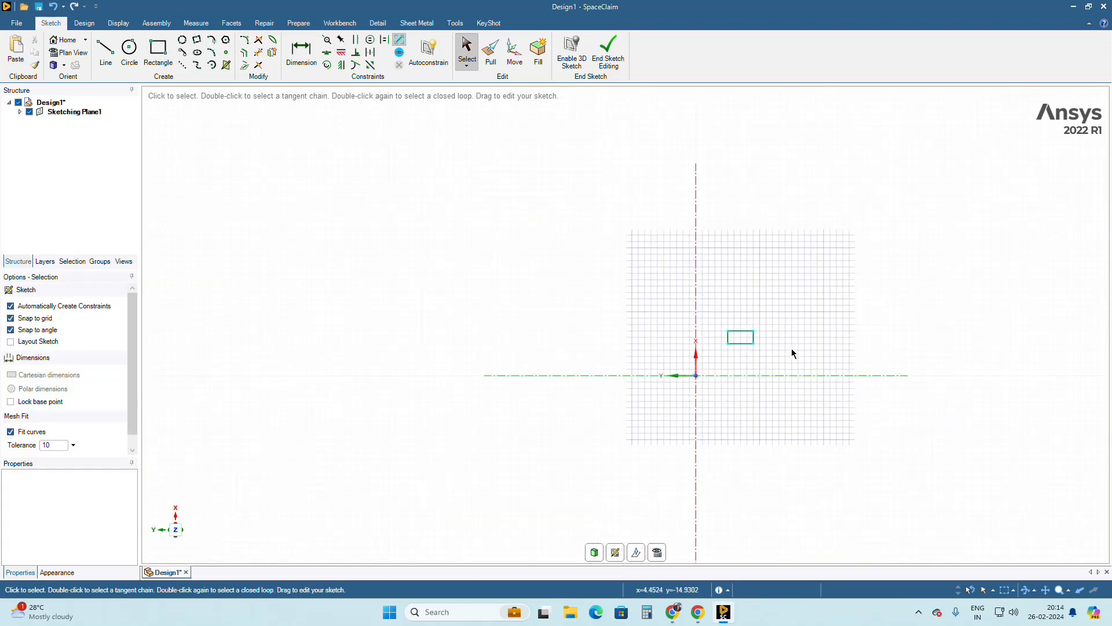
scroll(769, 337, "up", 2)
scroll(765, 339, "up", 1)
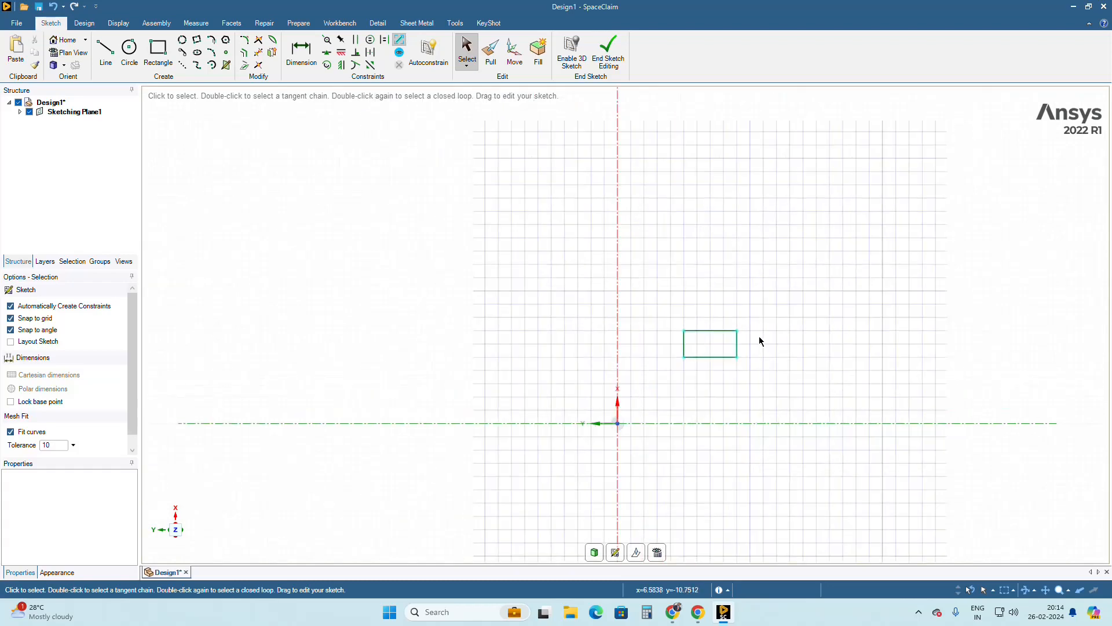
scroll(759, 343, "up", 3)
scroll(759, 346, "down", 4)
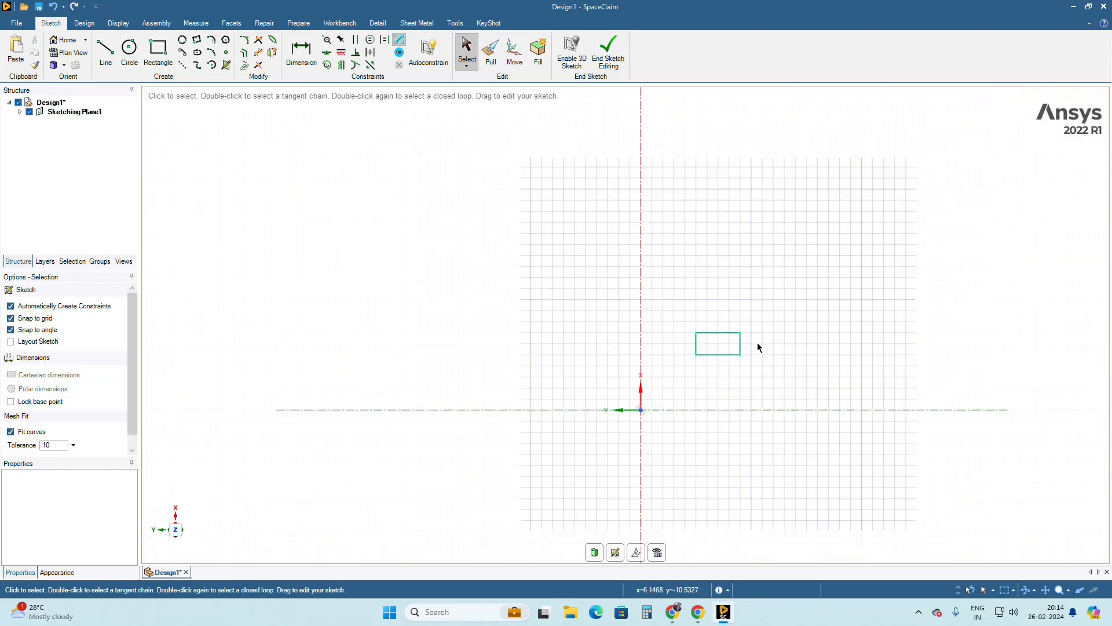
scroll(758, 347, "up", 2)
scroll(758, 346, "down", 3)
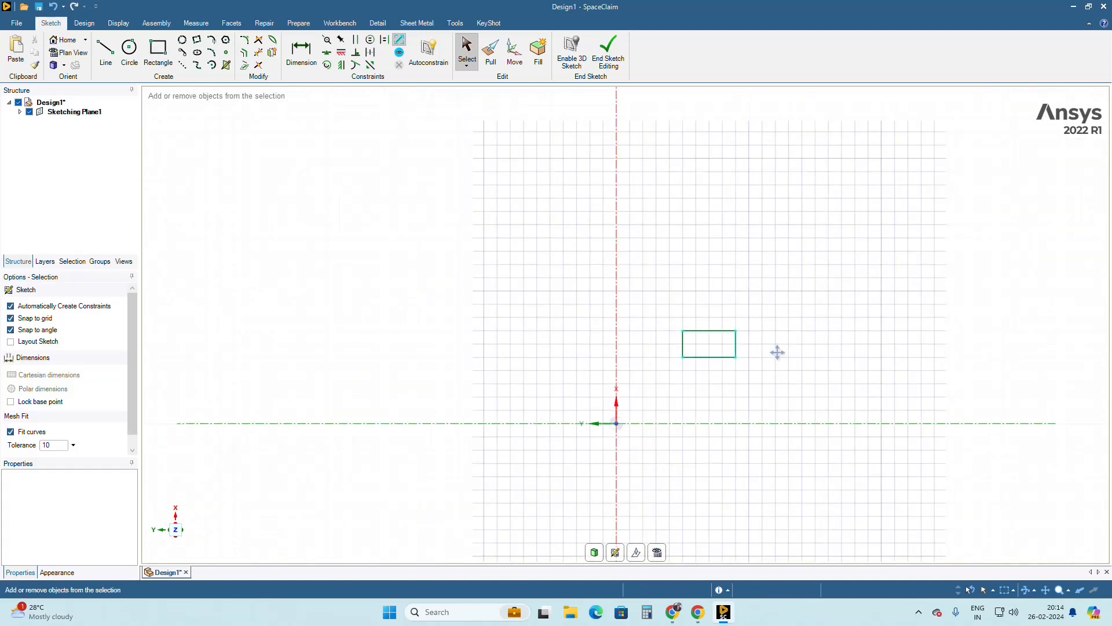
mouse_move(777, 353)
middle_mouse_down("ctrl")
mouse_move(745, 355)
mouse_move(723, 336)
mouse_move(573, 336)
mouse_move(782, 380)
mouse_move(641, 308)
mouse_move(650, 323)
middle_mouse_up("ctrl")
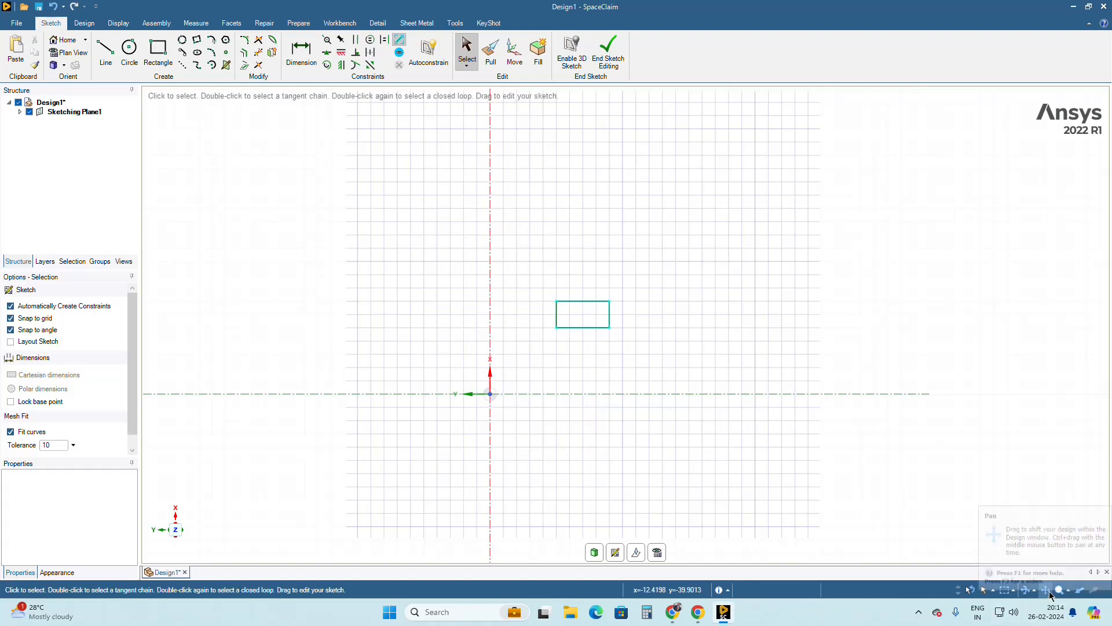
- Spin the sketch plane to a tilted view and return it to the plan view
left_click(1030, 592)
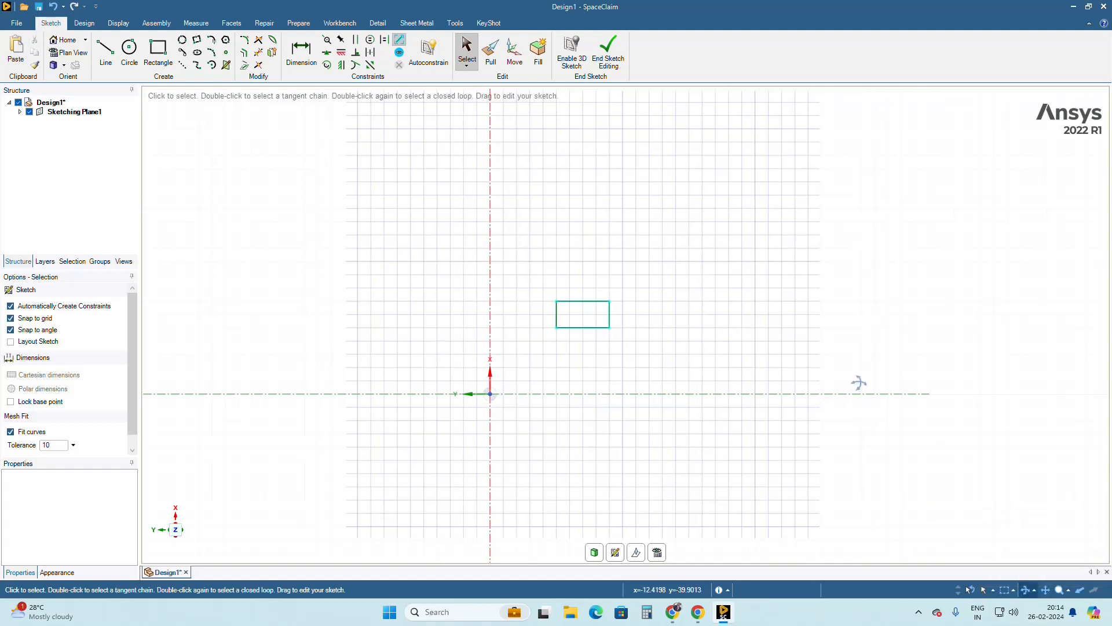
mouse_move(824, 346)
left_mouse_down()
mouse_move(678, 393)
mouse_move(819, 348)
mouse_move(760, 383)
mouse_move(786, 374)
left_mouse_up()
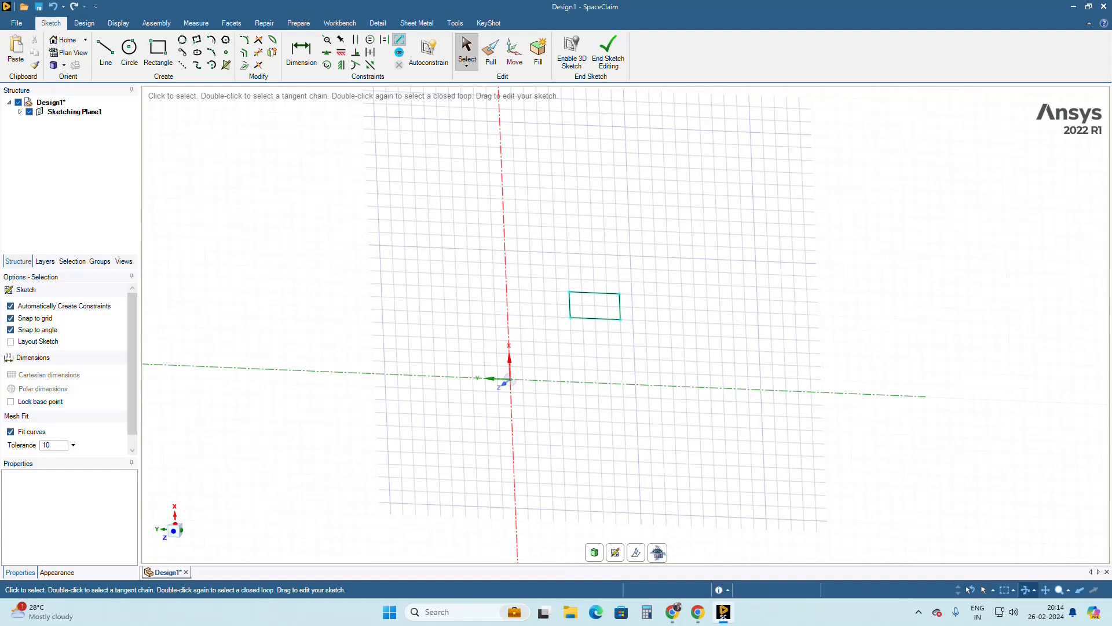
left_click(658, 553)
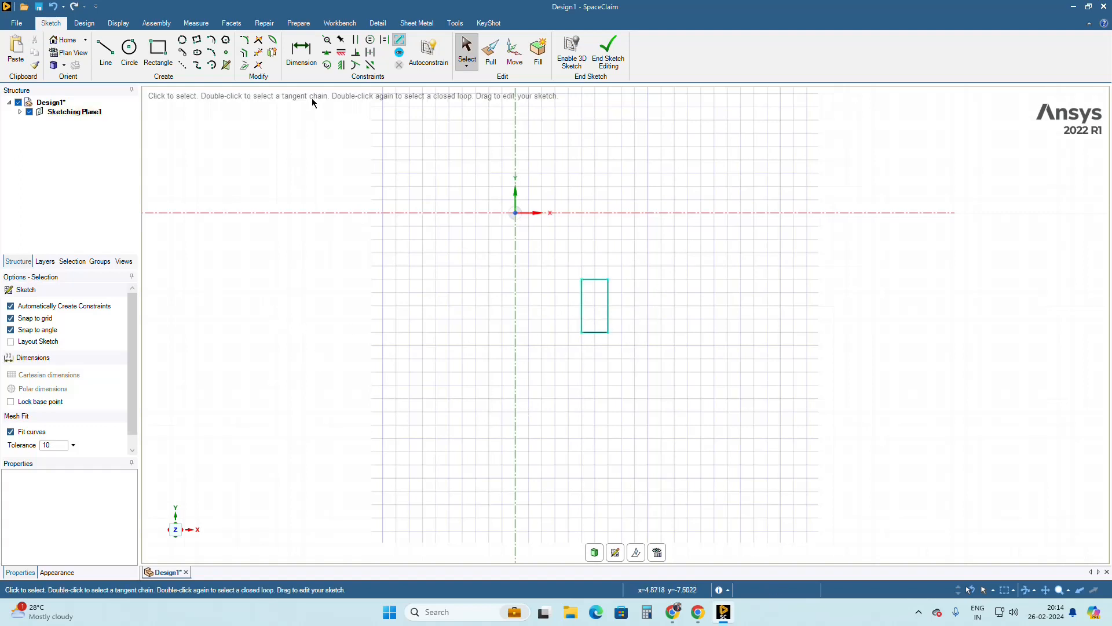
- Select all four lines of the small rectangle and delete them
left_click(465, 48)
left_click_drag(542, 254, 644, 364)
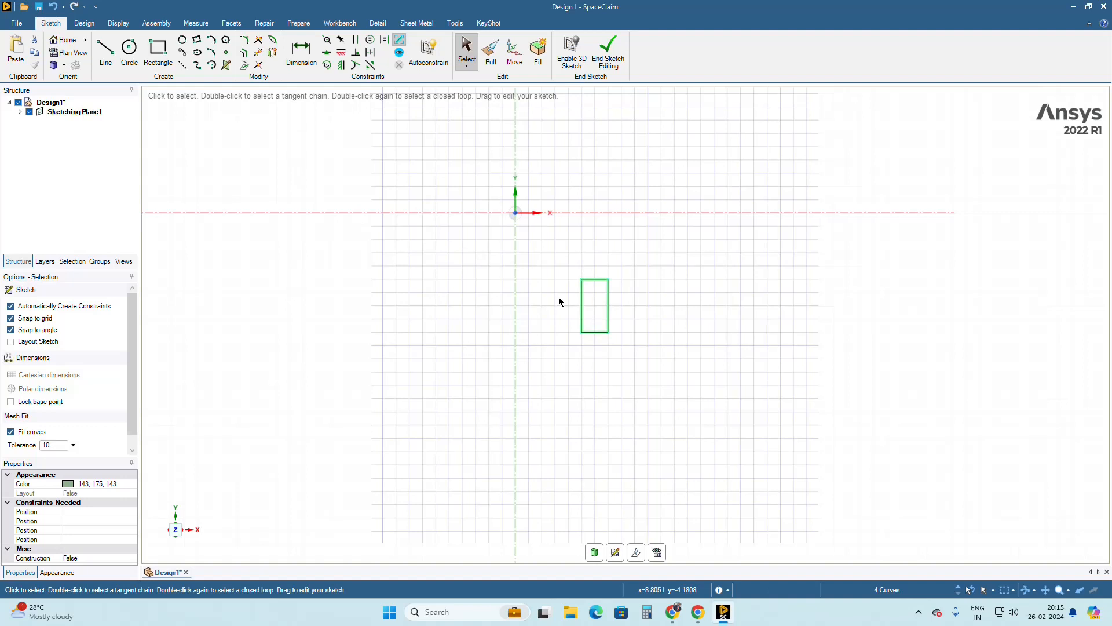
key("Delete")
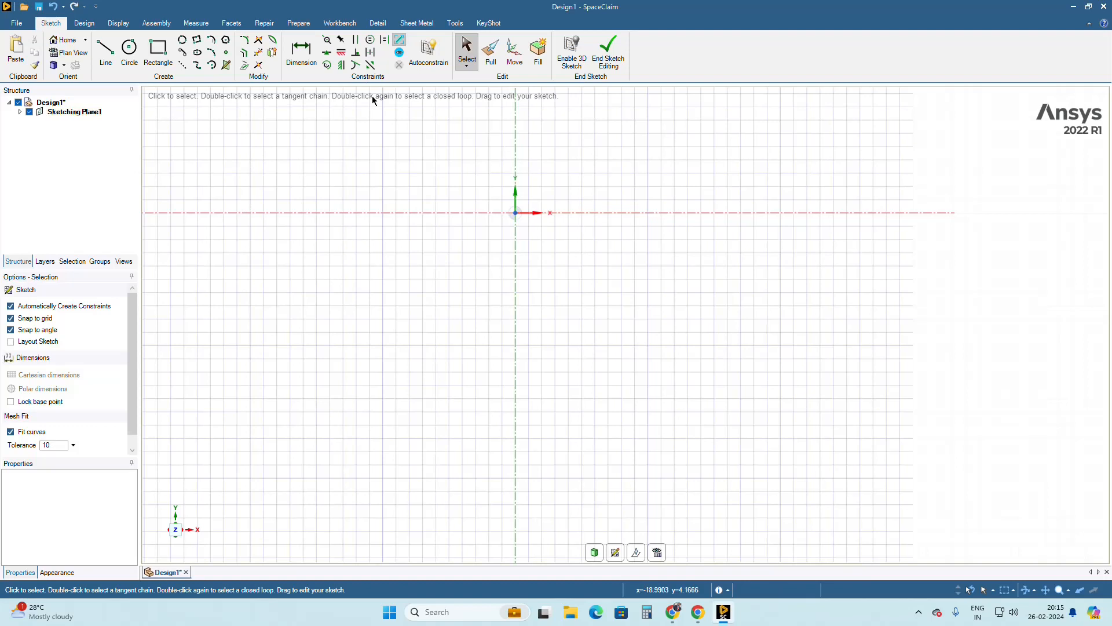
- Start a rectangle defined from its center at the sketch origin, with a width and height of 50 mm
left_click(160, 51)
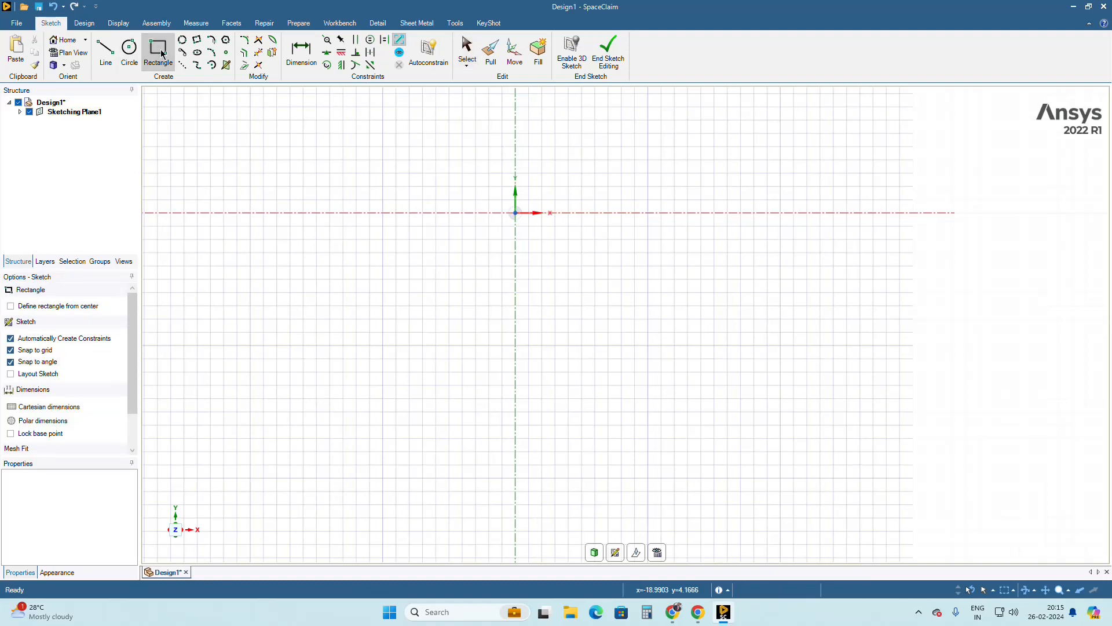
left_click(26, 307)
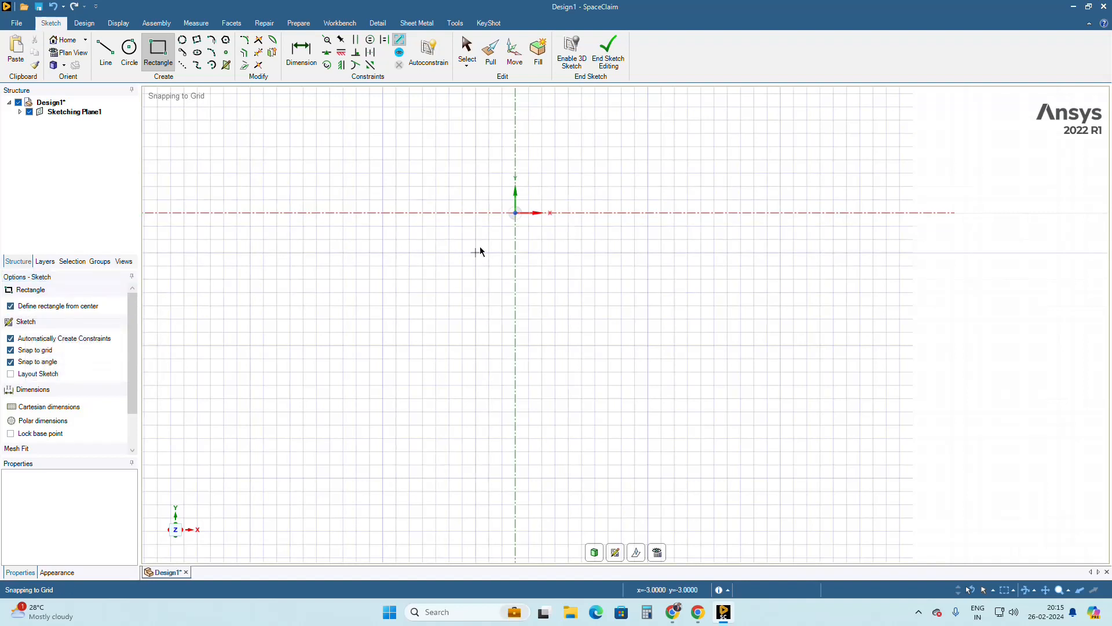
left_click(516, 214)
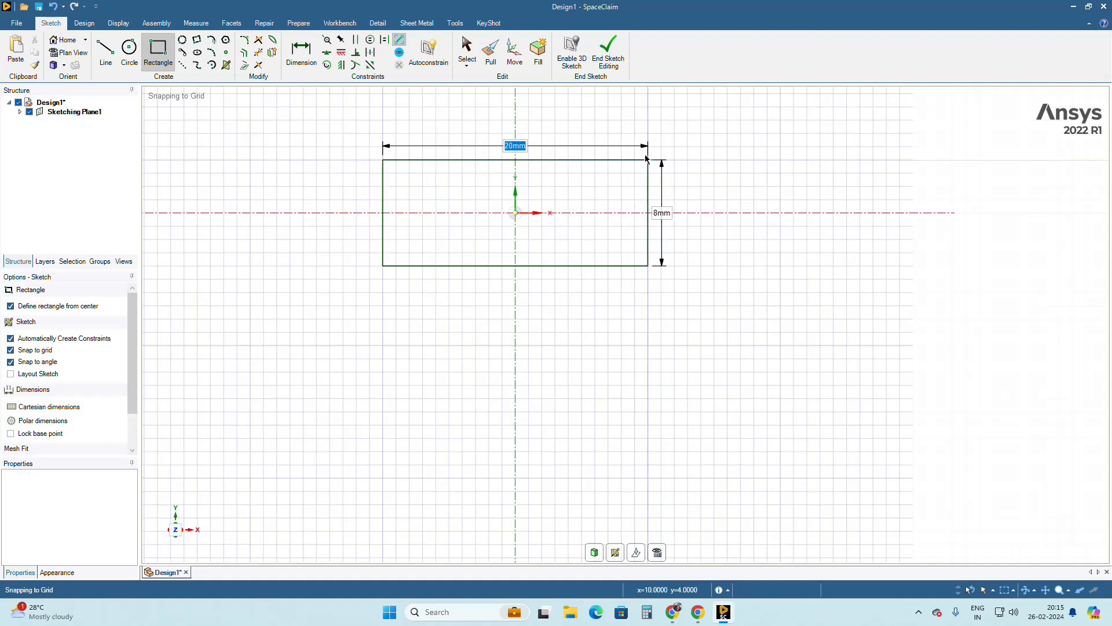
type("5")
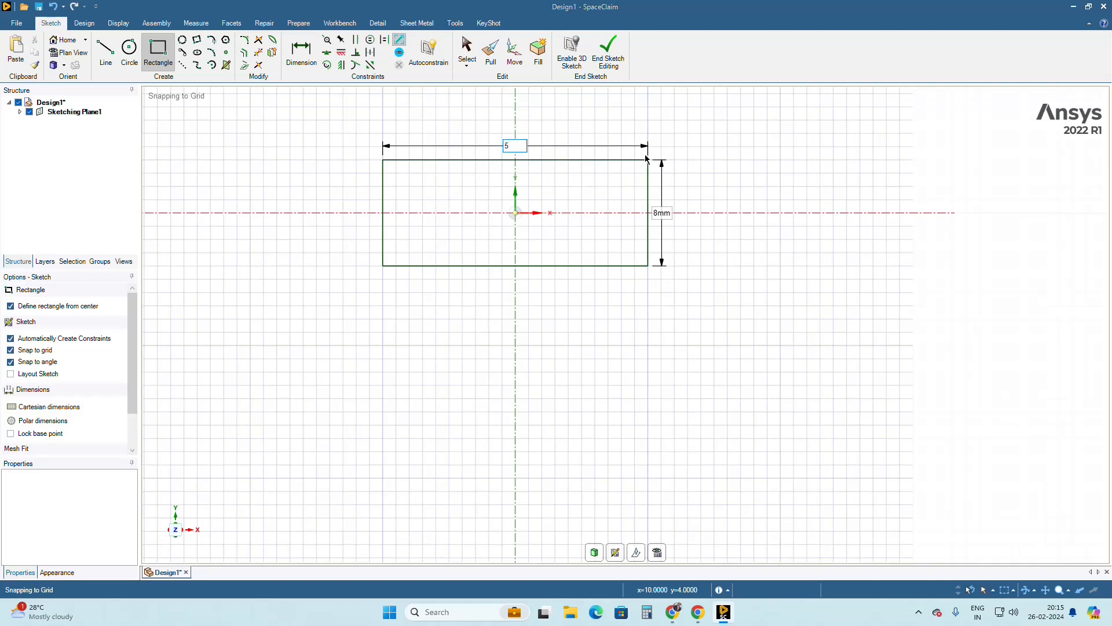
type("0")
key("Tab")
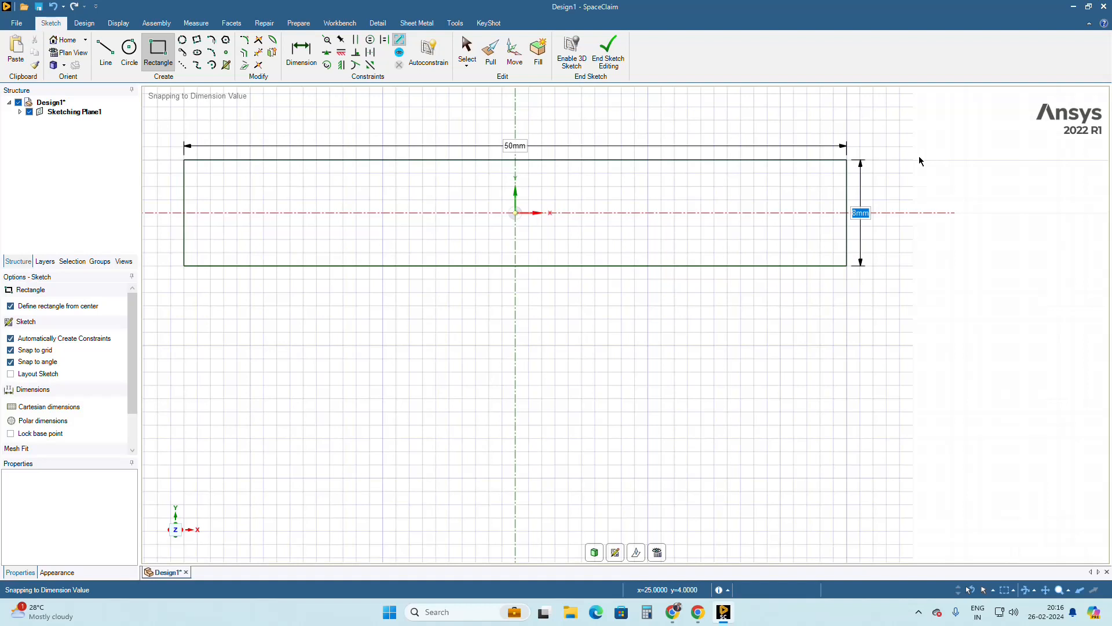
type("50")
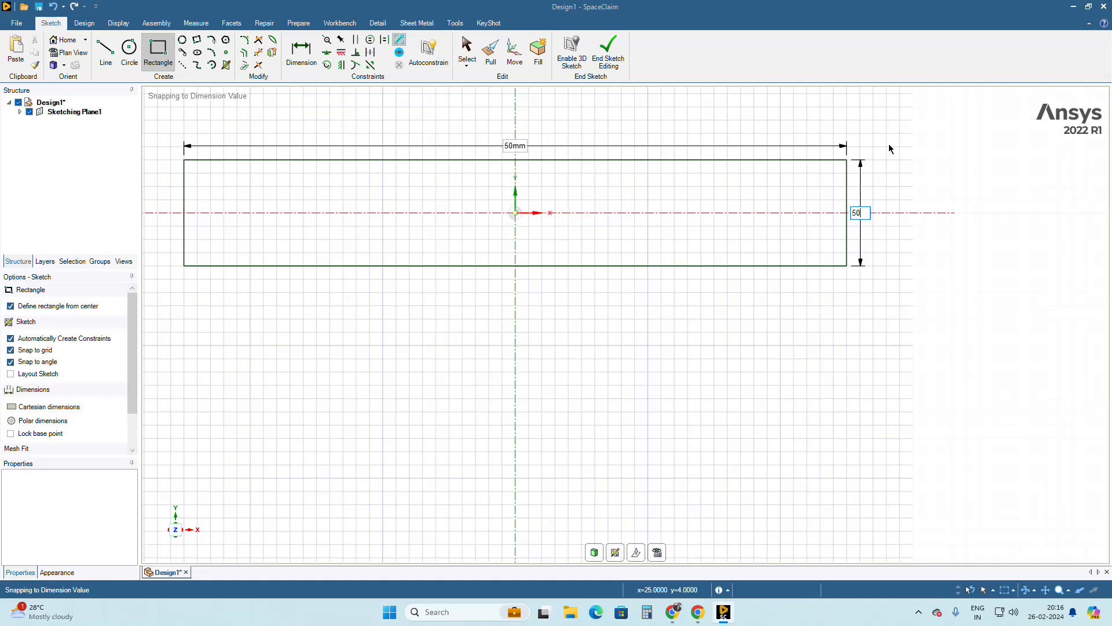
key("Tab")
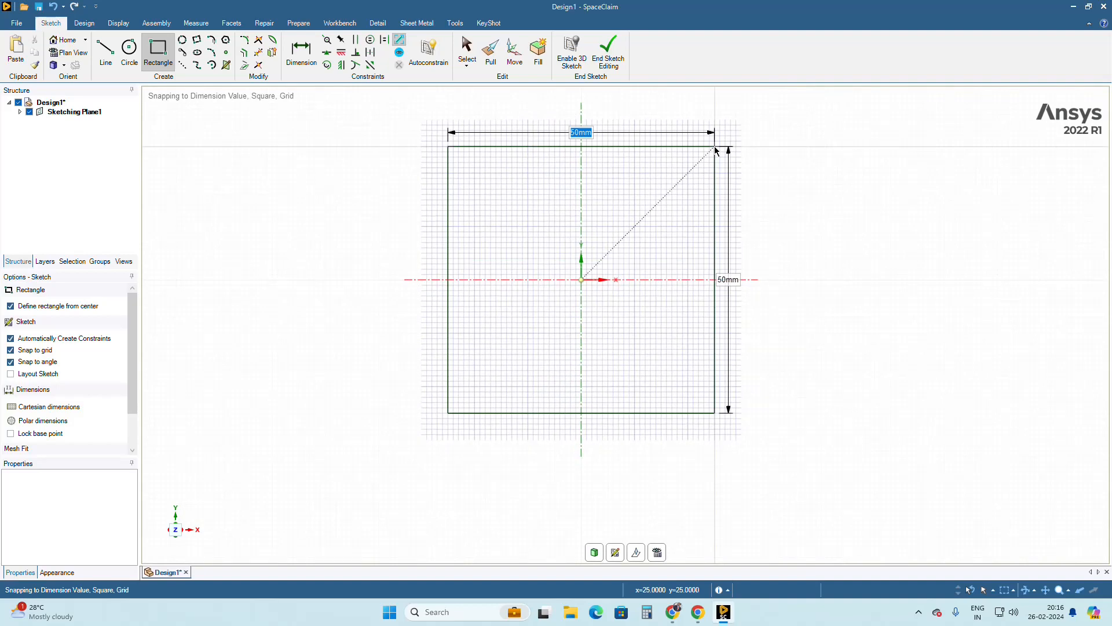
- Set the rectangle's width and height to 100 mm each and complete it
type("100")
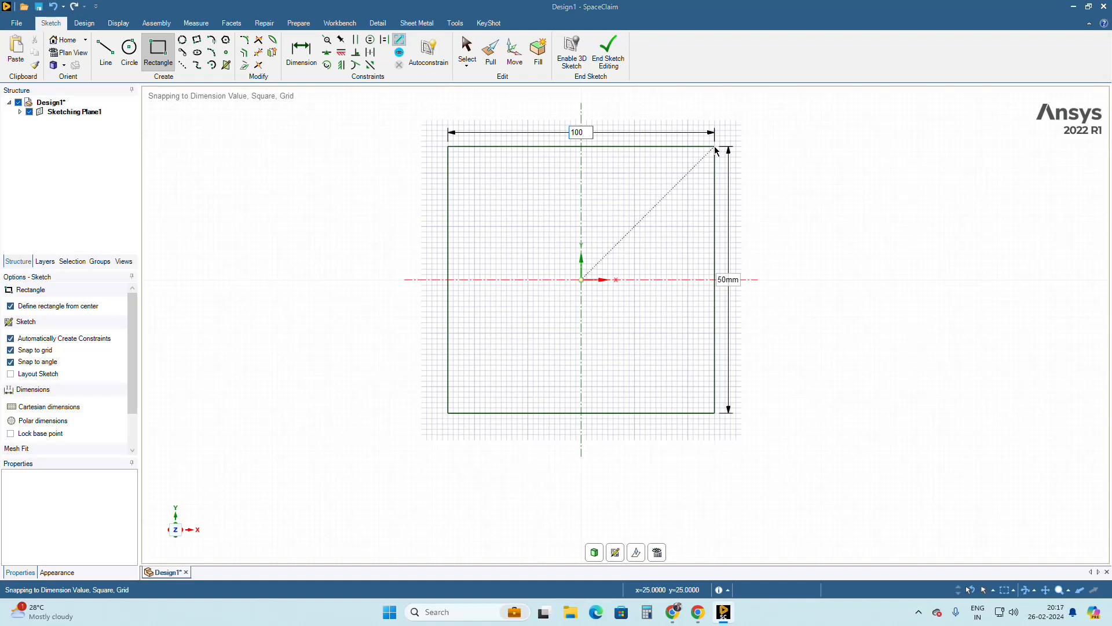
key("Tab")
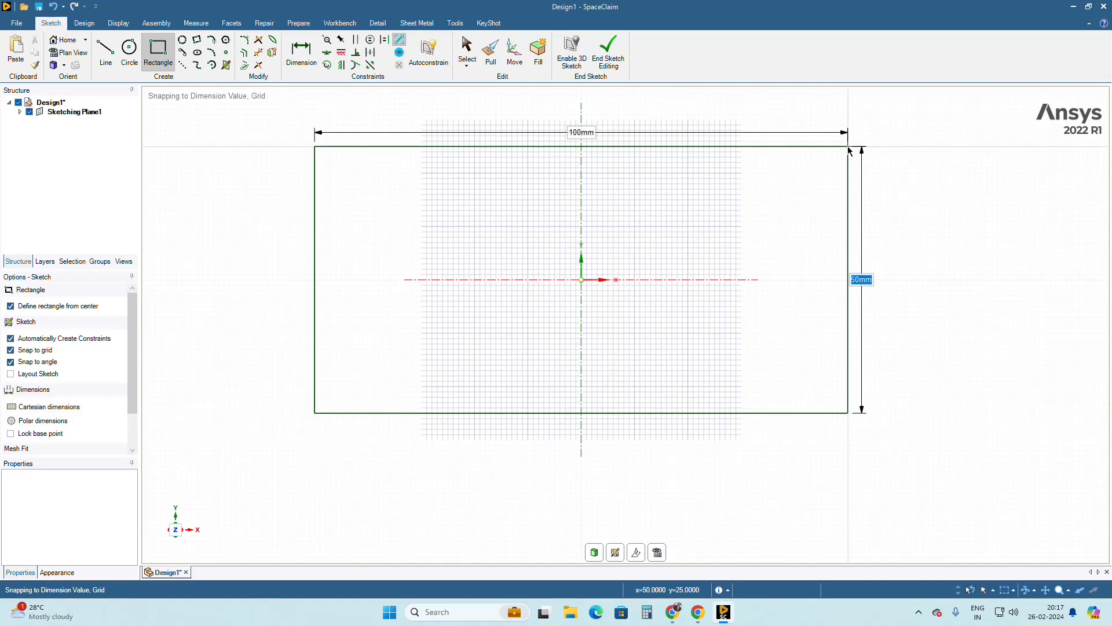
type("100")
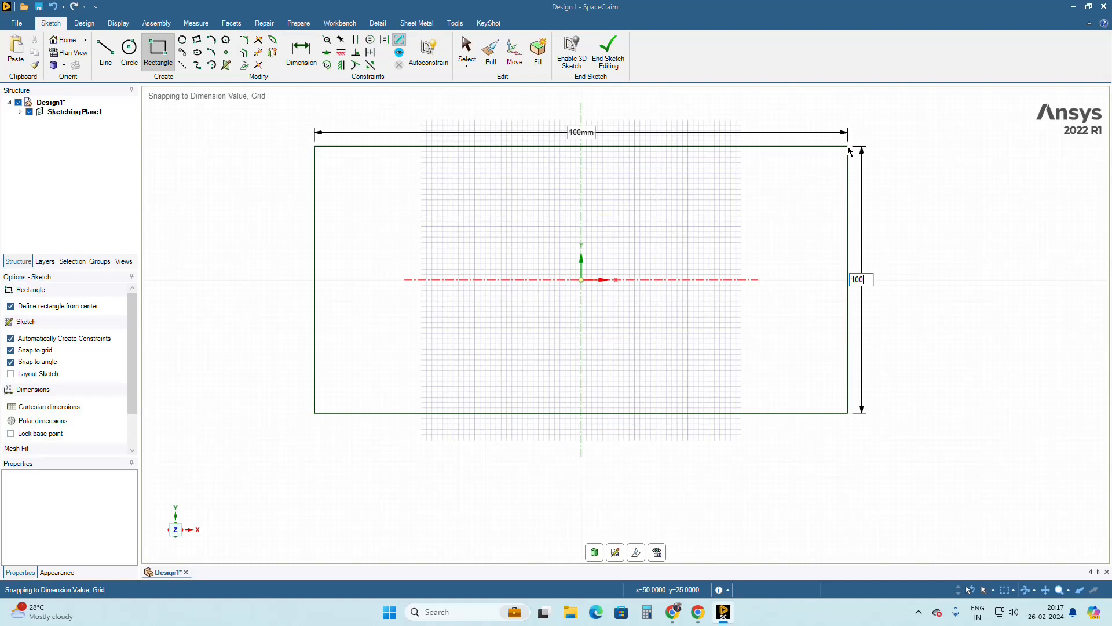
key("Return")
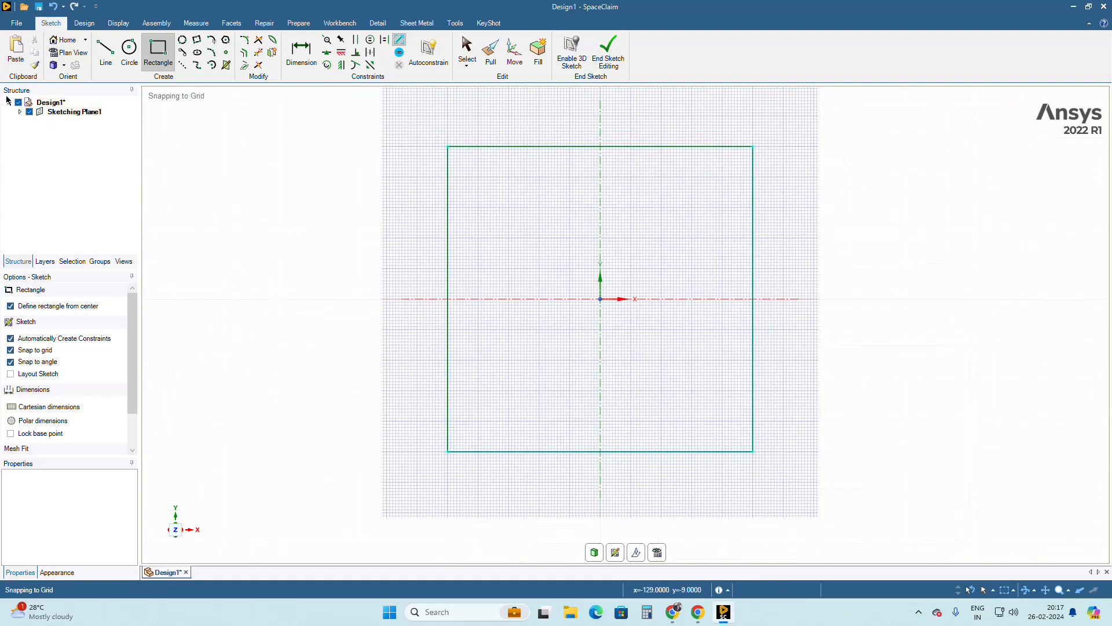
- Expand the sketching plane down to the sketch's lines and convert the 100 mm square into a surface with the Pull tool
left_click(20, 112)
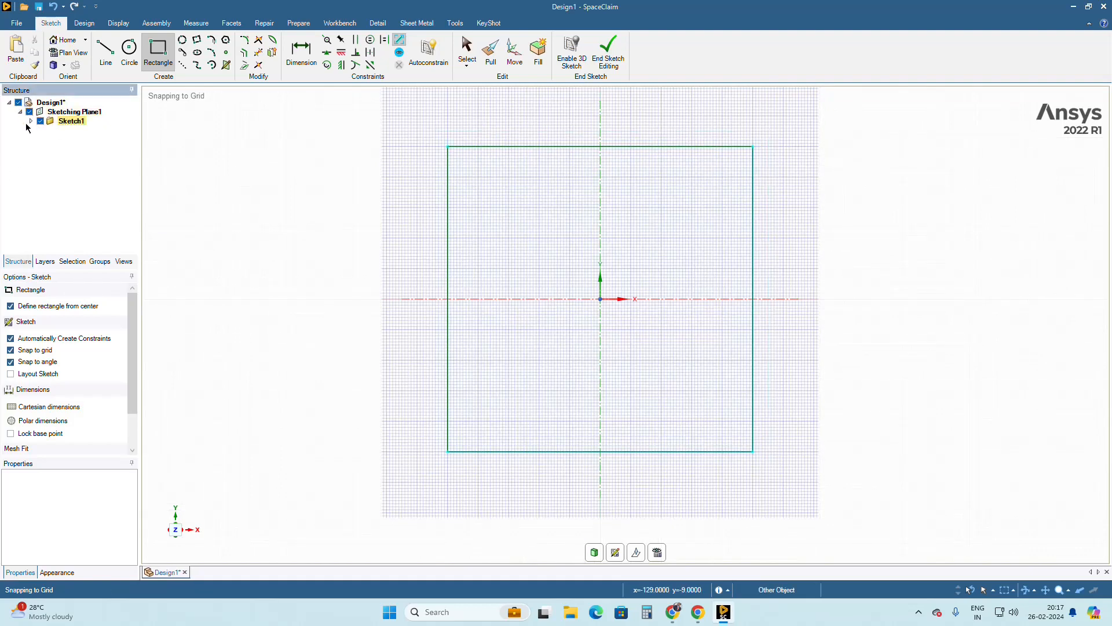
left_click(31, 121)
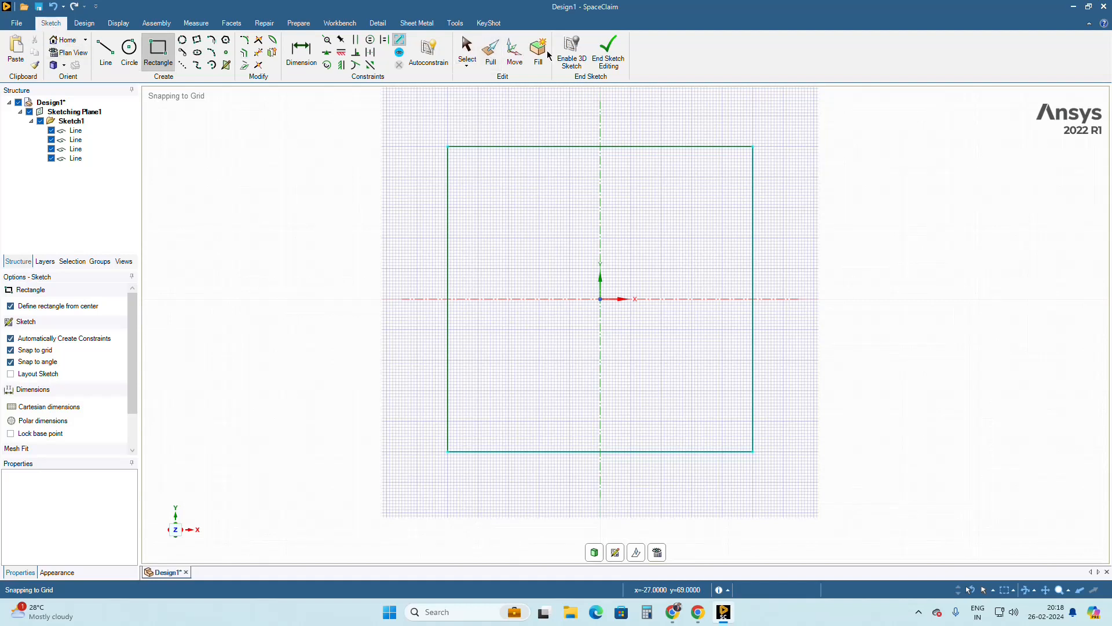
left_click(491, 55)
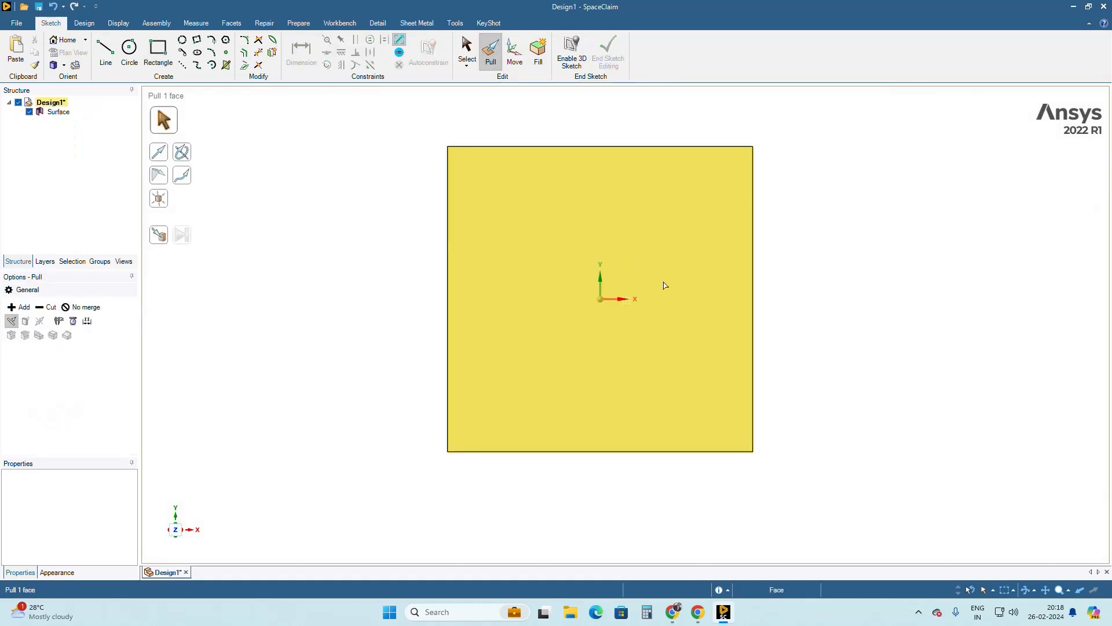
left_click(778, 189)
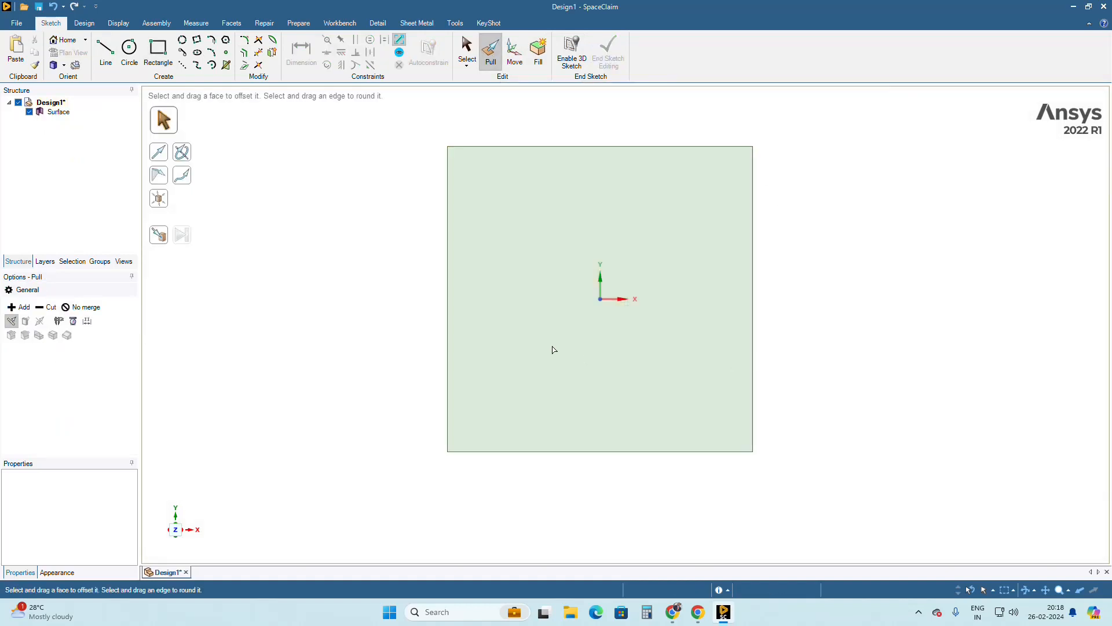
- Pull the square surface 5 mm upward along the Z axis to form a solid plate
left_click(550, 297)
left_click(797, 331)
middle_click_drag(797, 330, 782, 203)
left_click(668, 274)
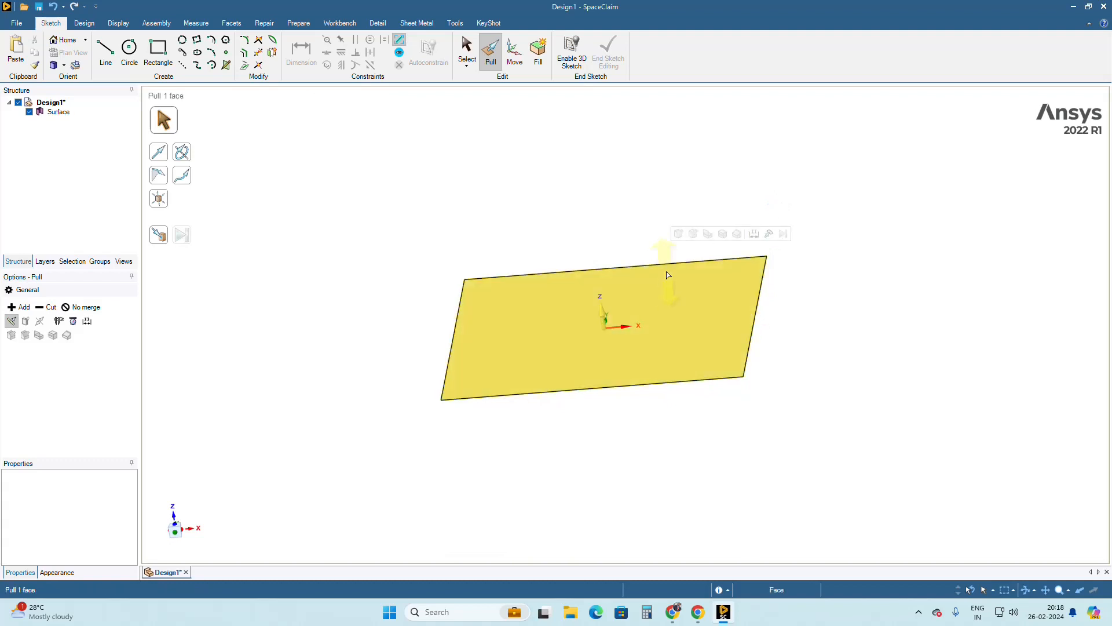
left_click(601, 191)
left_click(615, 298)
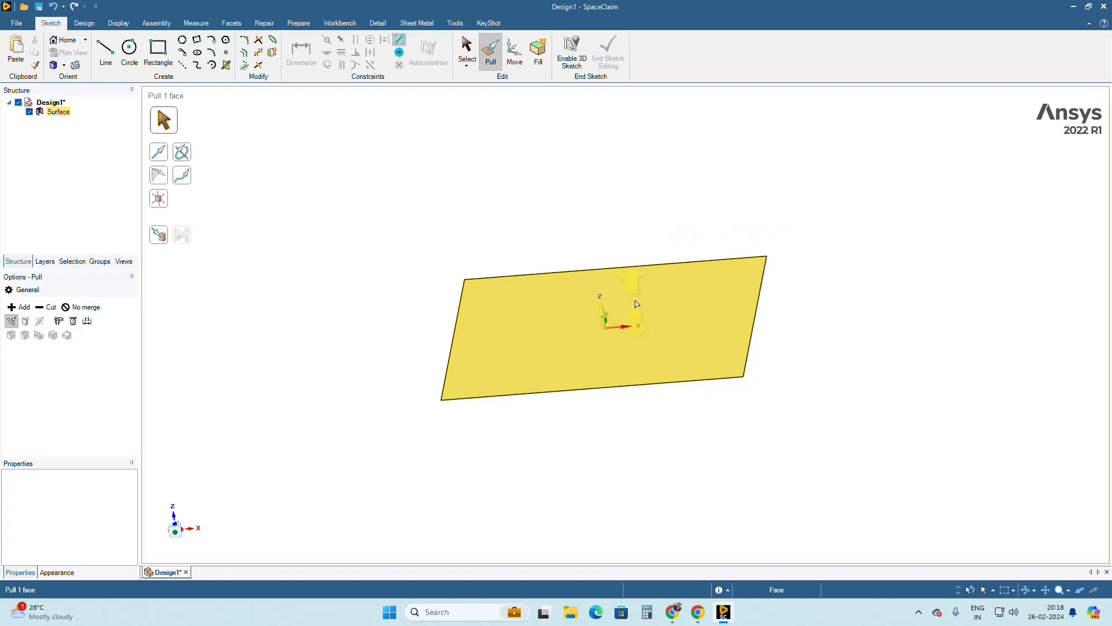
left_click_drag(636, 303, 641, 330)
left_click_drag(640, 326, 634, 294)
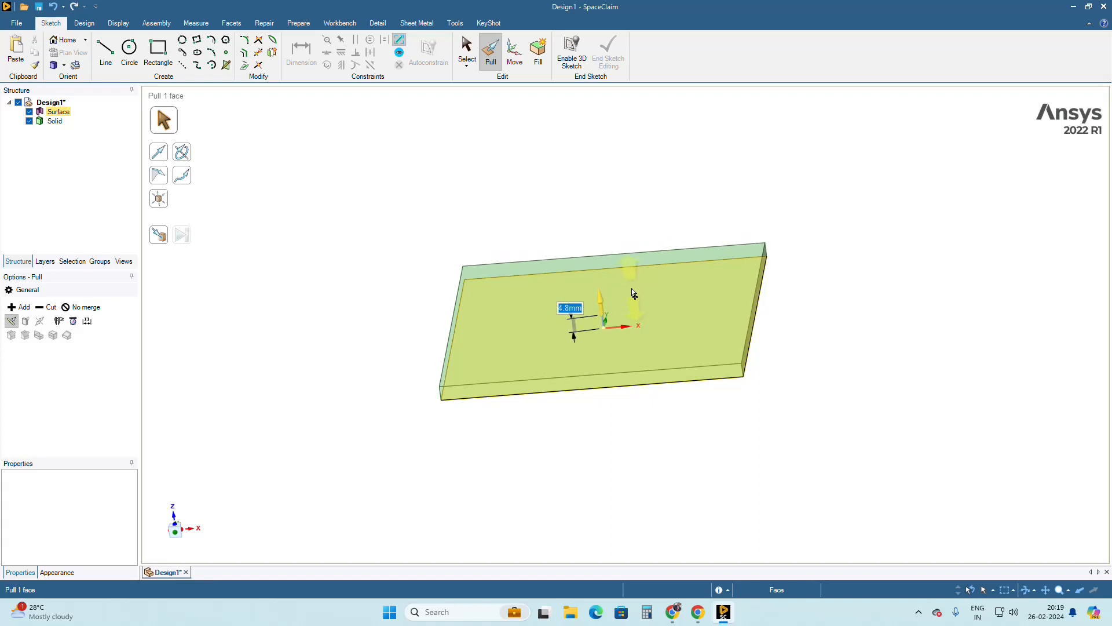
left_click_drag(634, 294, 634, 294)
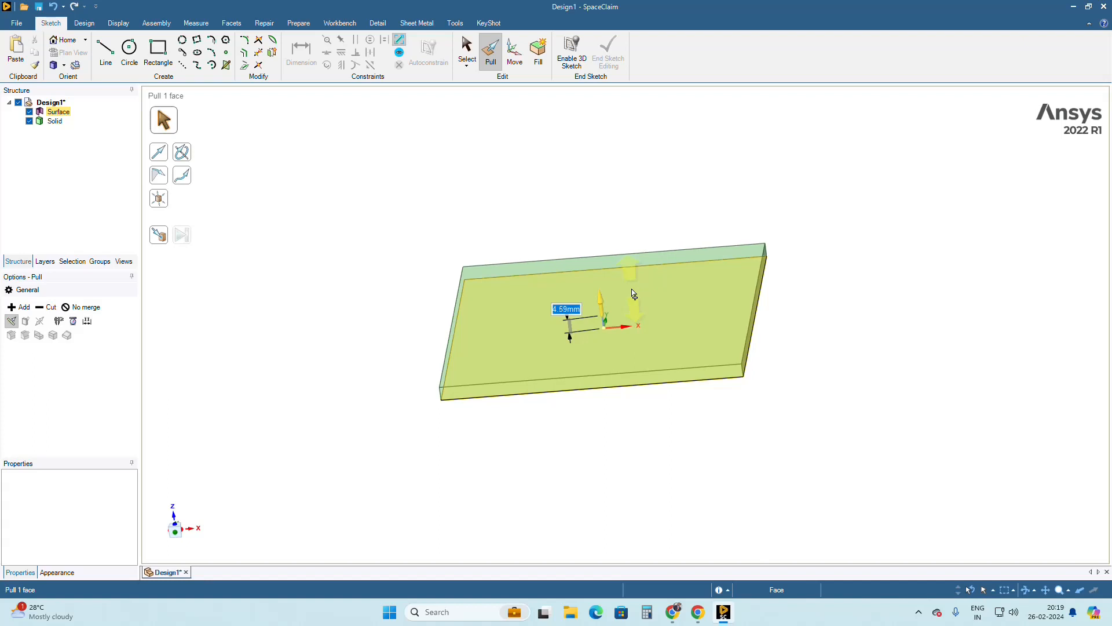
type("5")
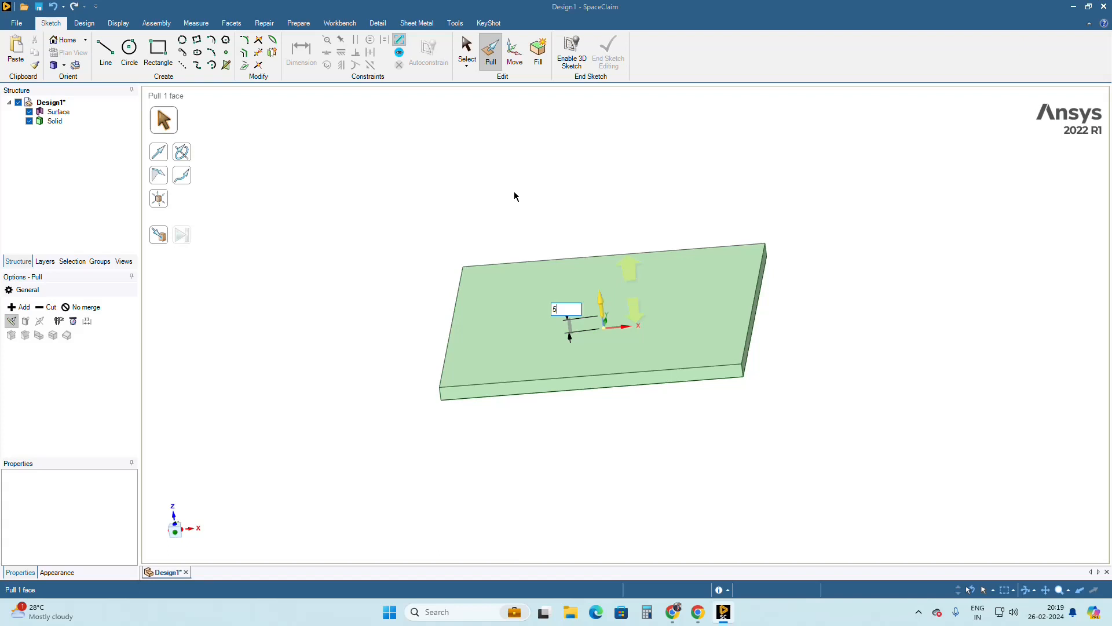
key("Return")
key("Escape")
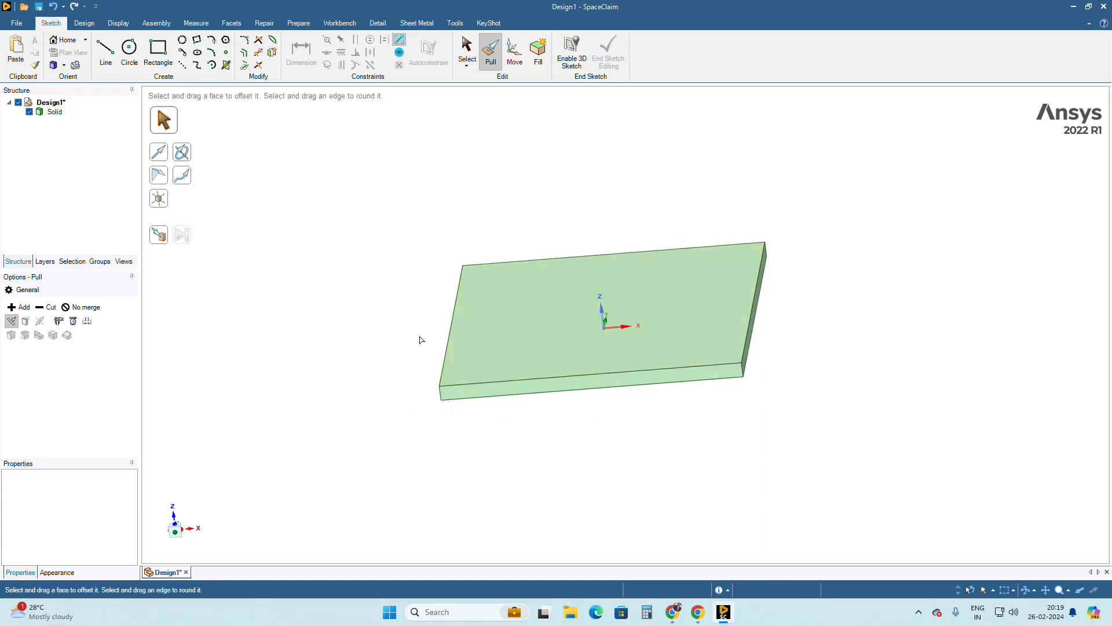
left_click(472, 380)
left_click(537, 293)
left_click(489, 390)
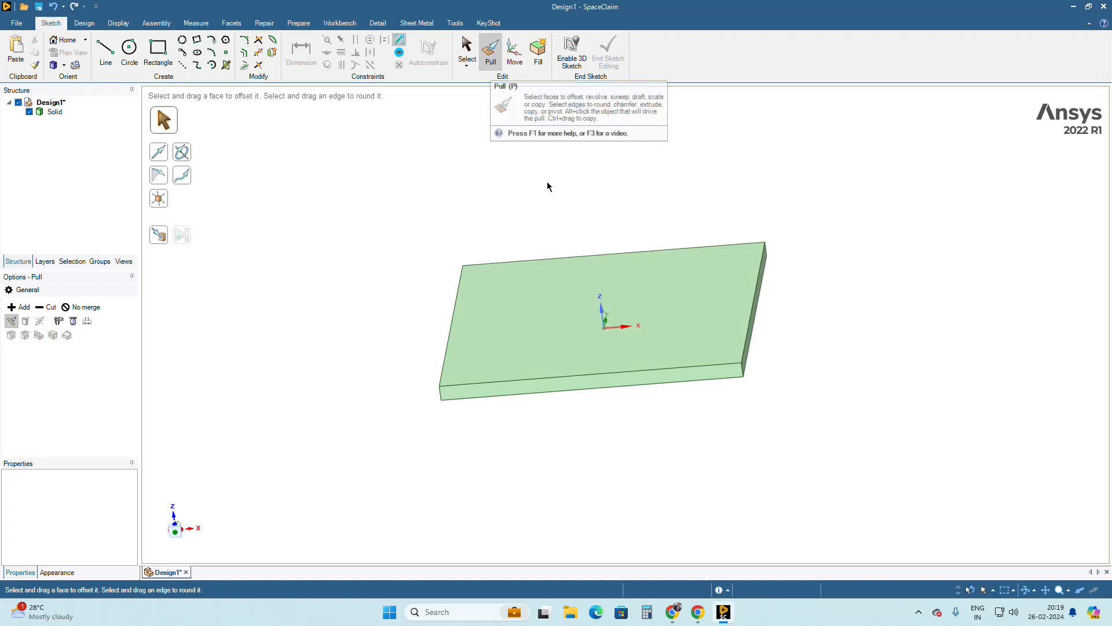
left_click(589, 303)
left_click(556, 218)
left_click(503, 273)
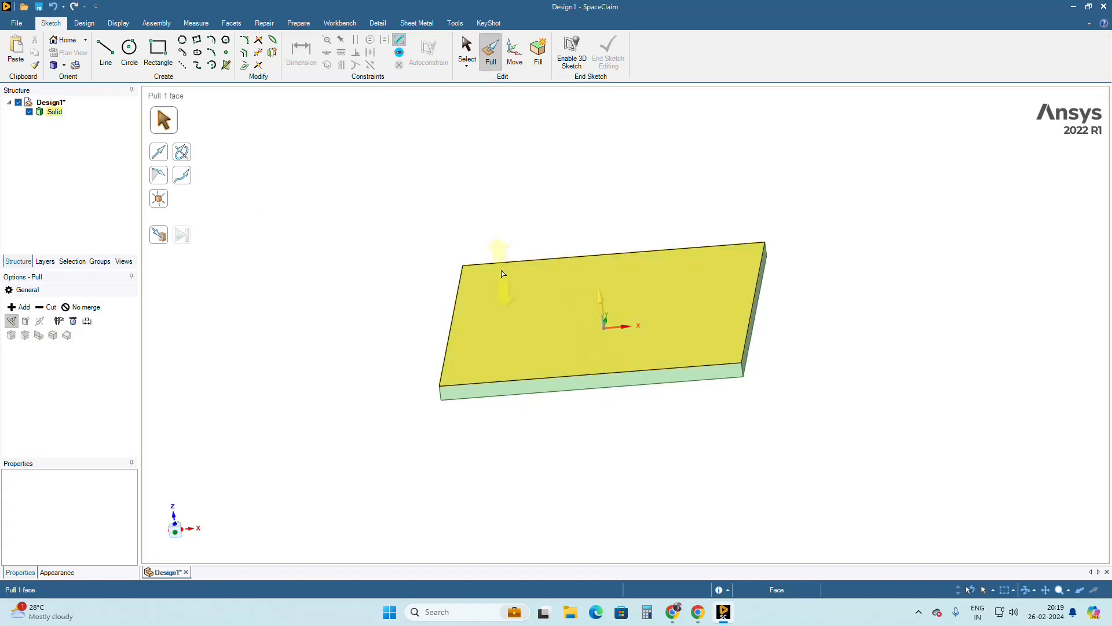
left_click(402, 389)
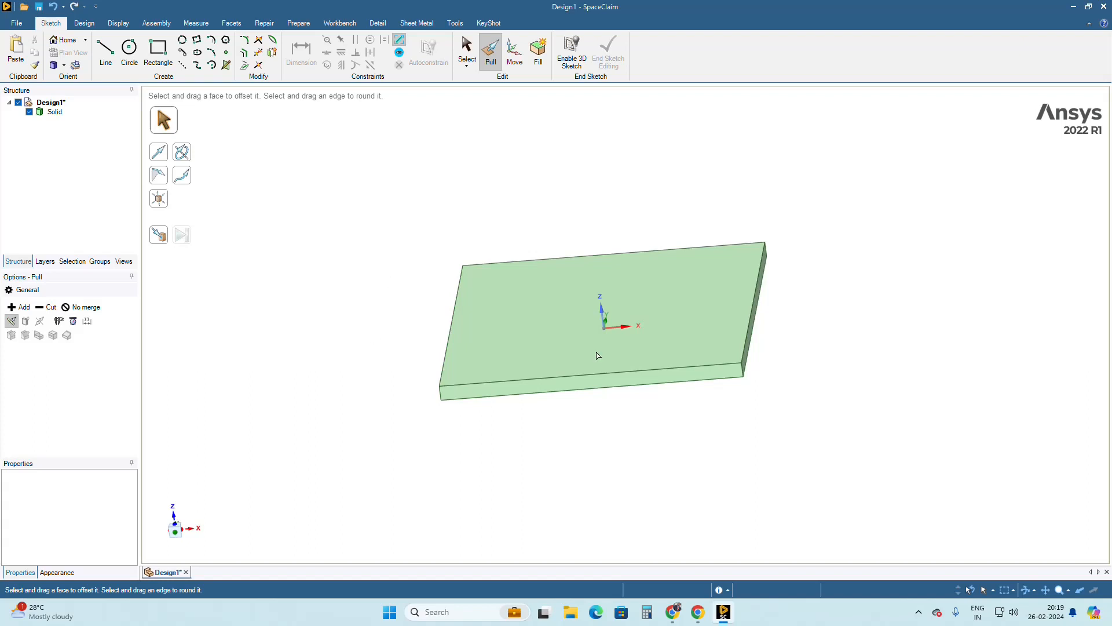
left_click(55, 111)
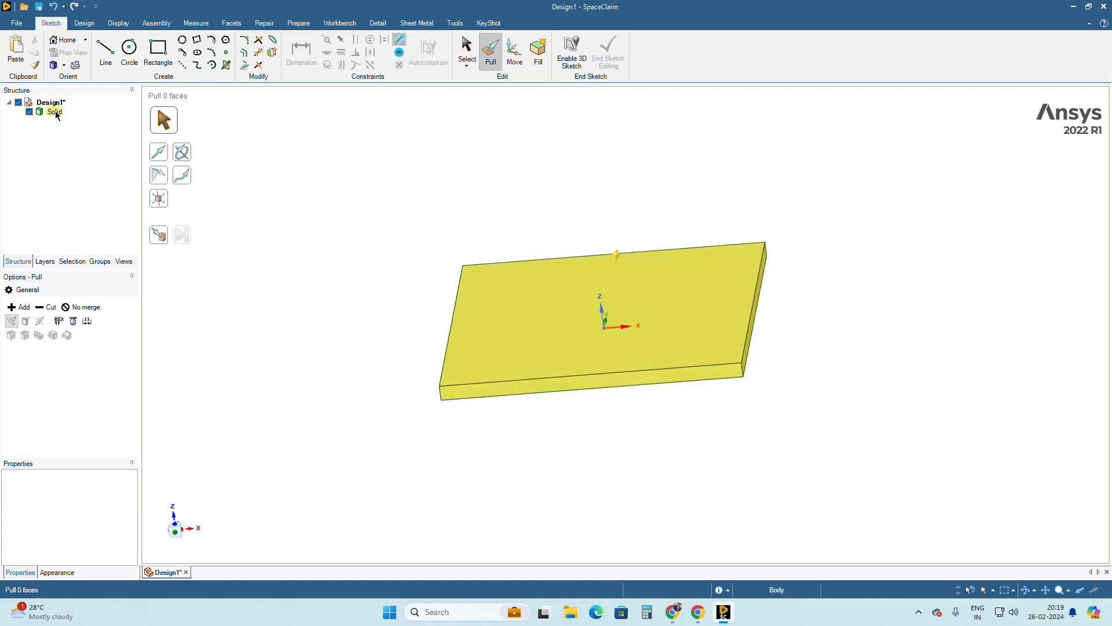
left_click(380, 524)
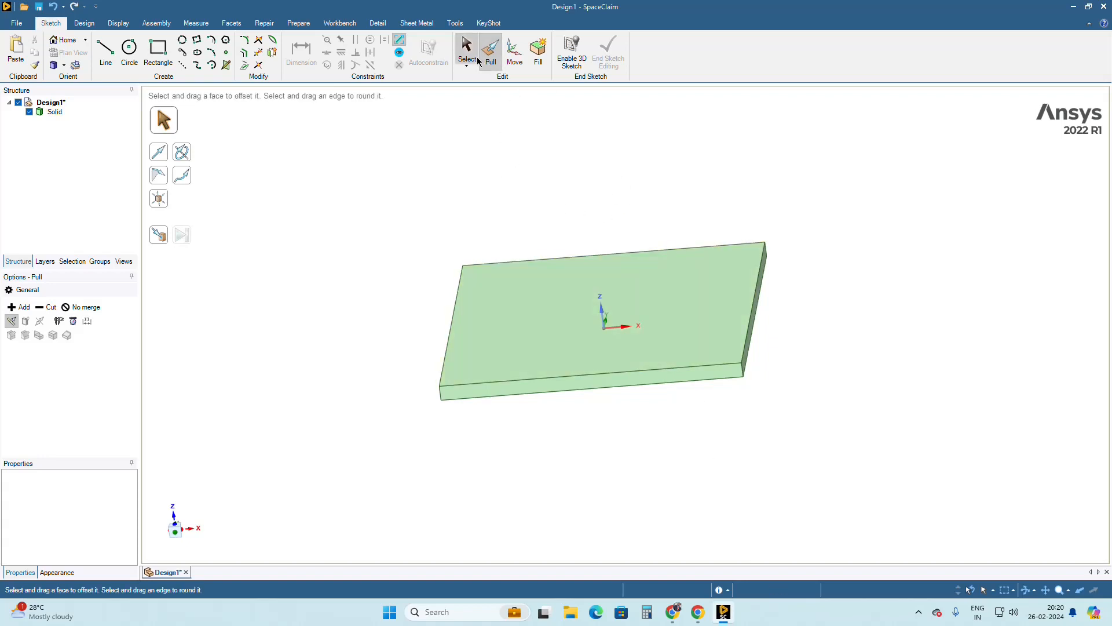
- Try to round the plate's upper edge on the positive X side with a radius of about 0.91 mm, and undo the round
left_click(574, 311)
left_click(751, 314)
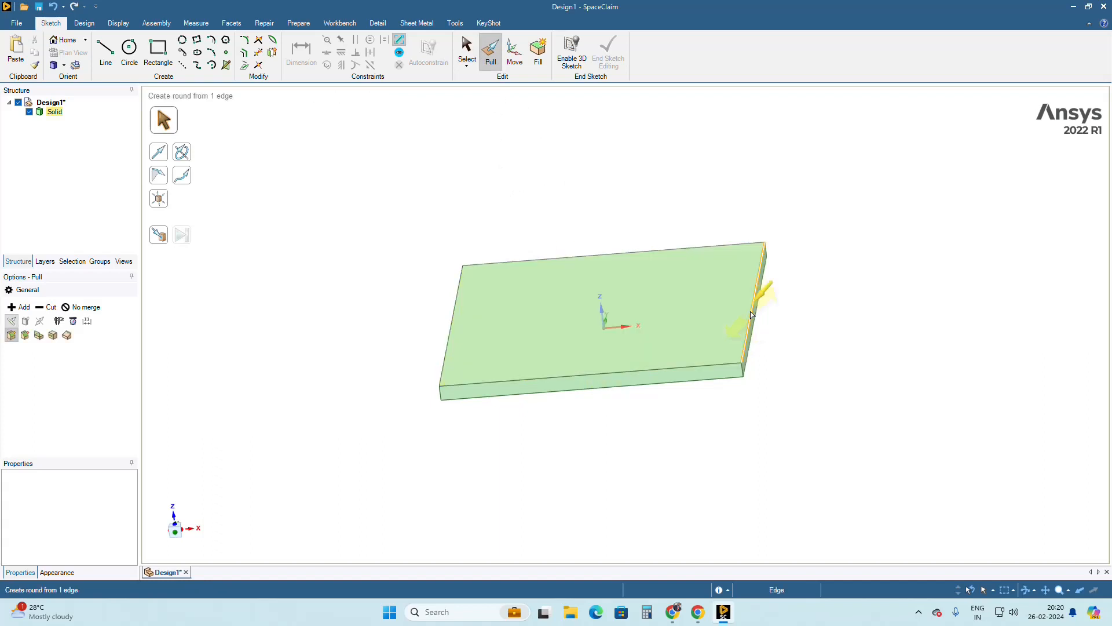
left_click(725, 354)
left_click(752, 342)
scroll(752, 343, "up", 3)
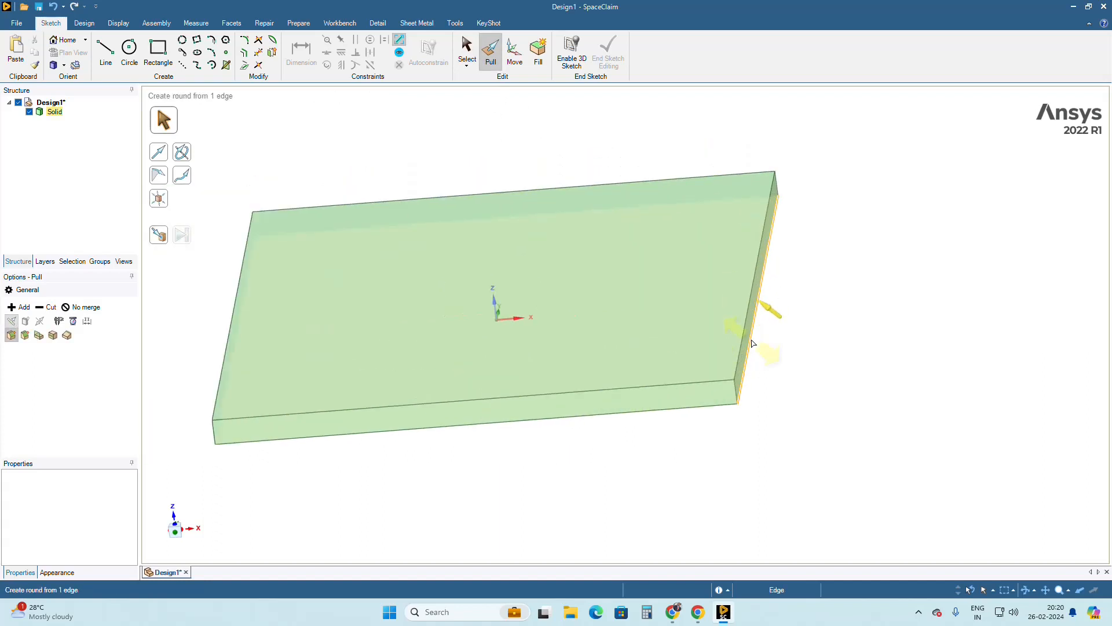
left_click(751, 343)
scroll(753, 324, "up", 5)
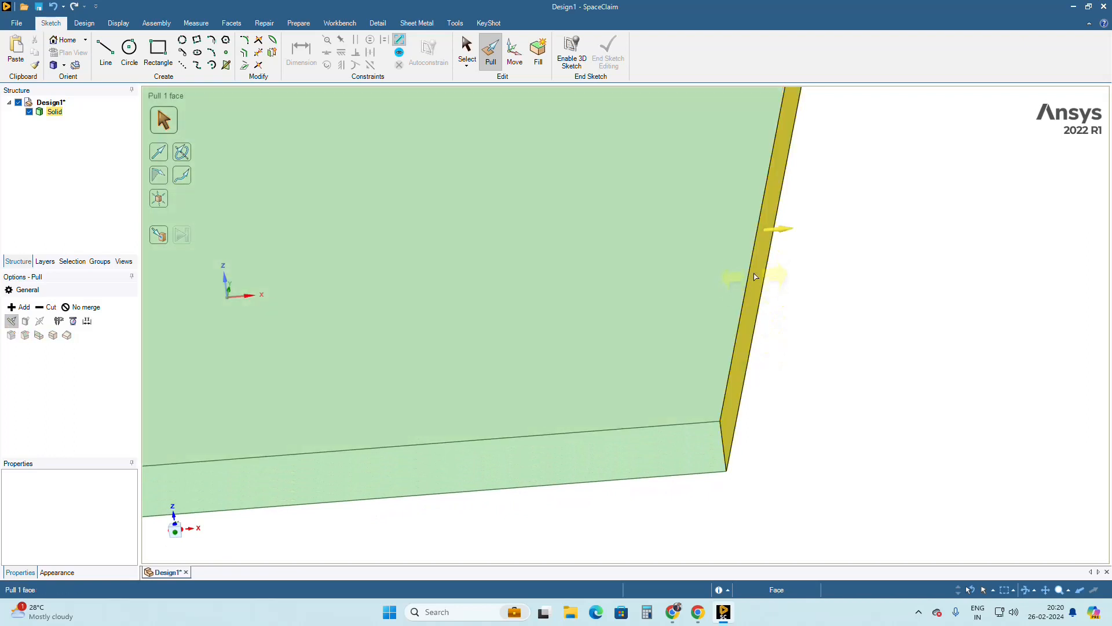
left_click(753, 255)
left_click(753, 256)
left_click(754, 255)
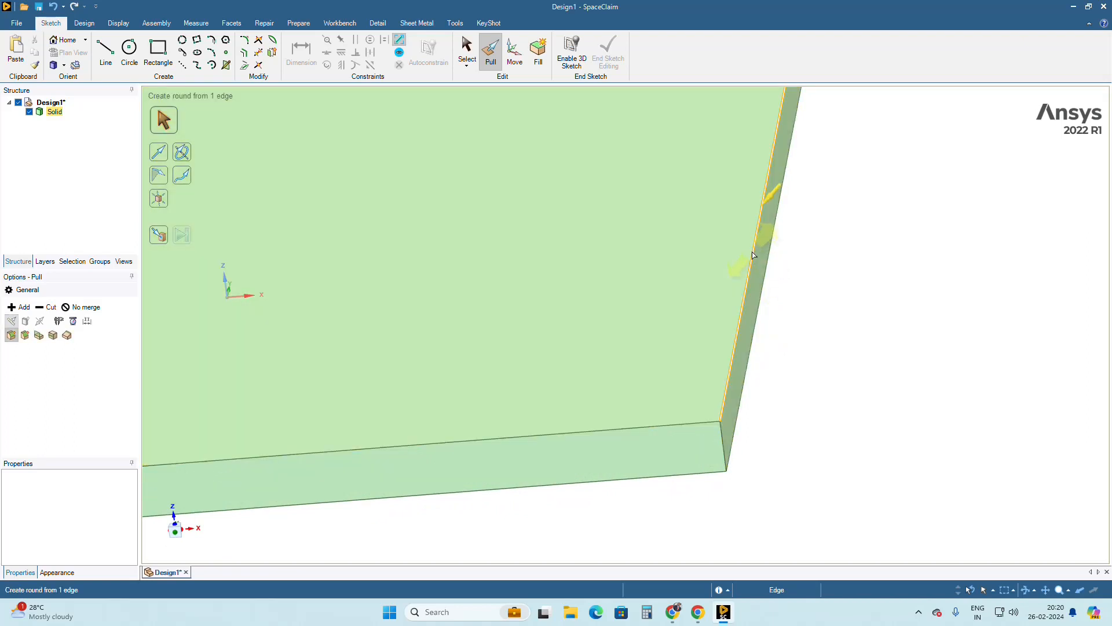
left_click(752, 252)
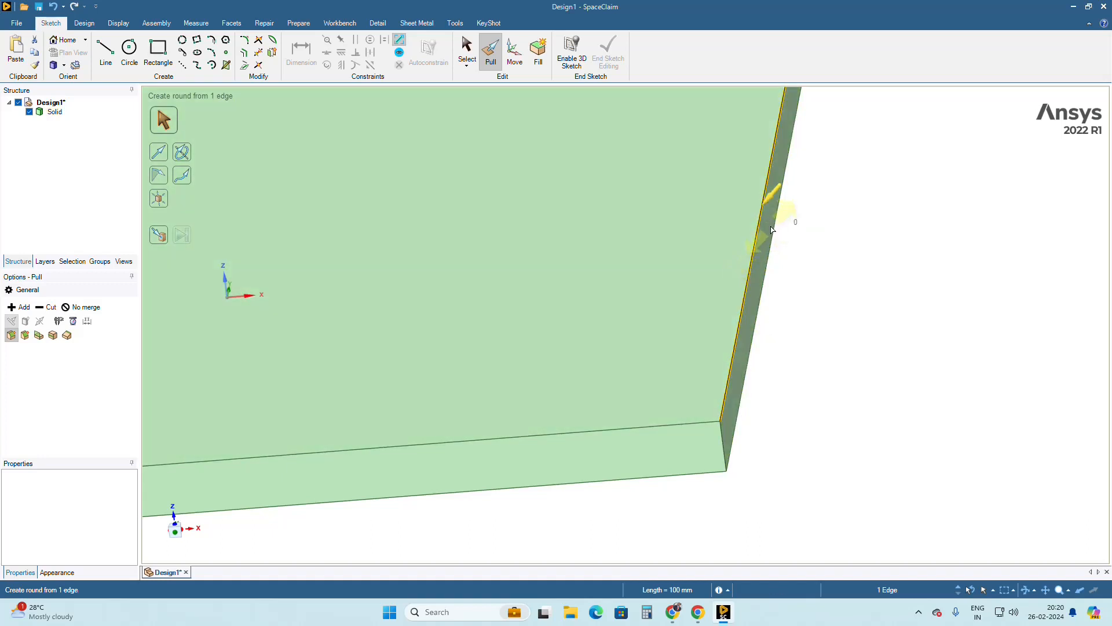
mouse_move(752, 230)
left_mouse_down()
mouse_move(730, 258)
mouse_move(753, 232)
left_mouse_up()
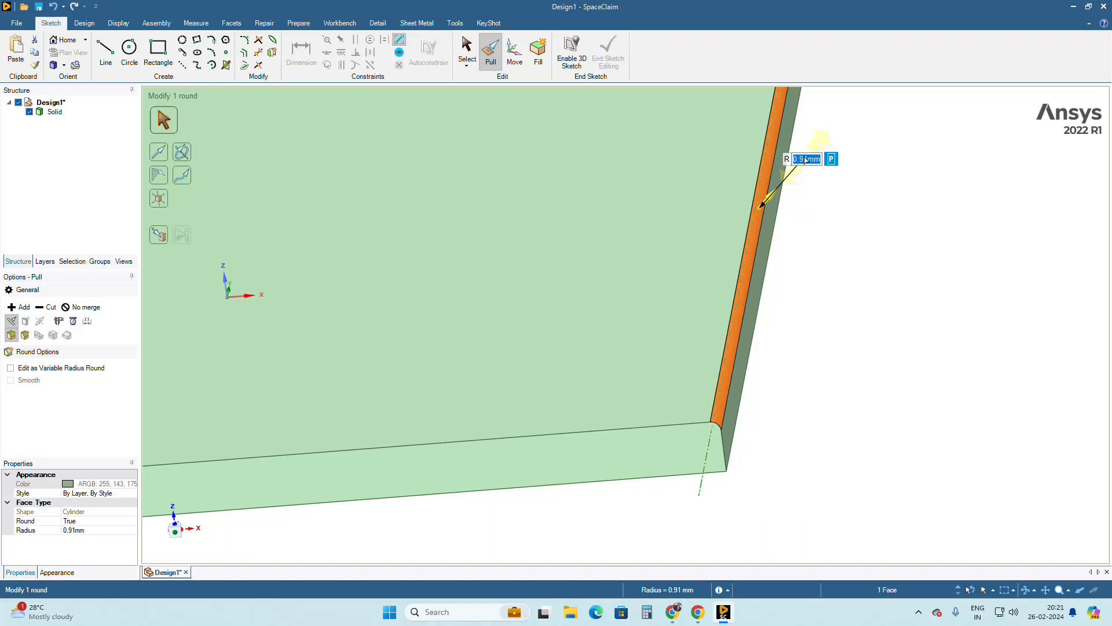
key("Escape")
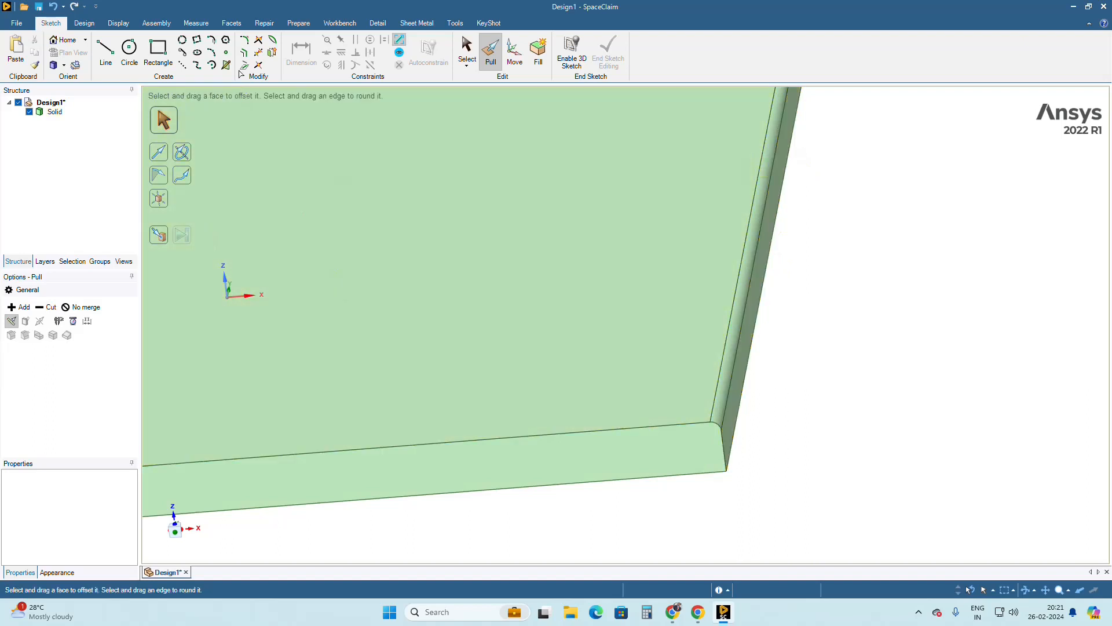
left_click(770, 191)
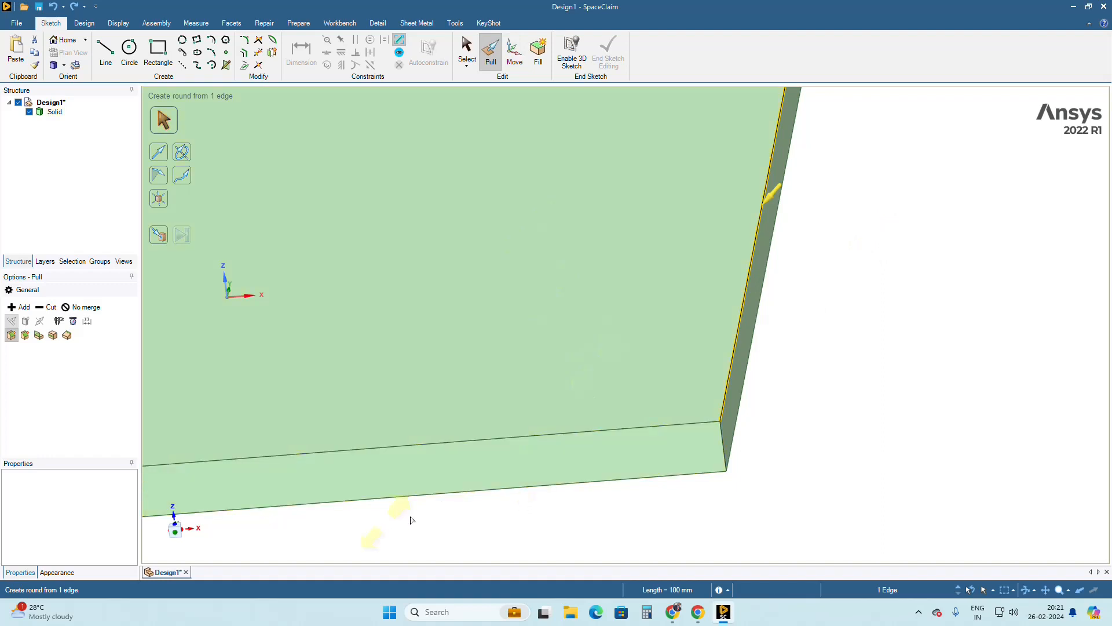
- Clear the edge selection and switch between the Select and Pull tools, ending with Pull active
scroll(651, 380, "down", 5)
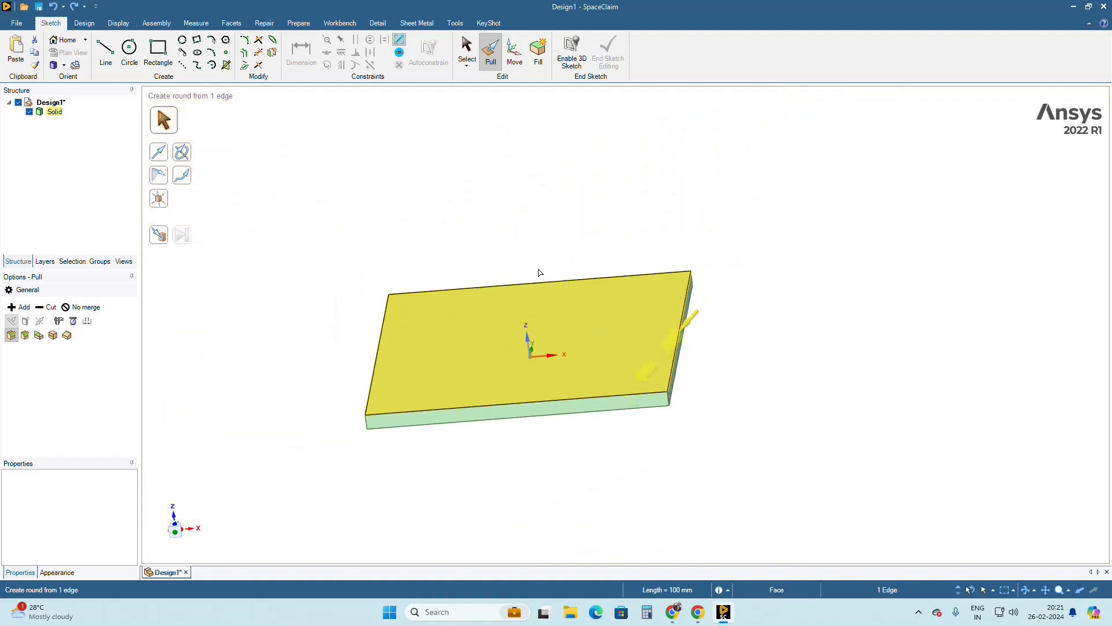
left_click(467, 56)
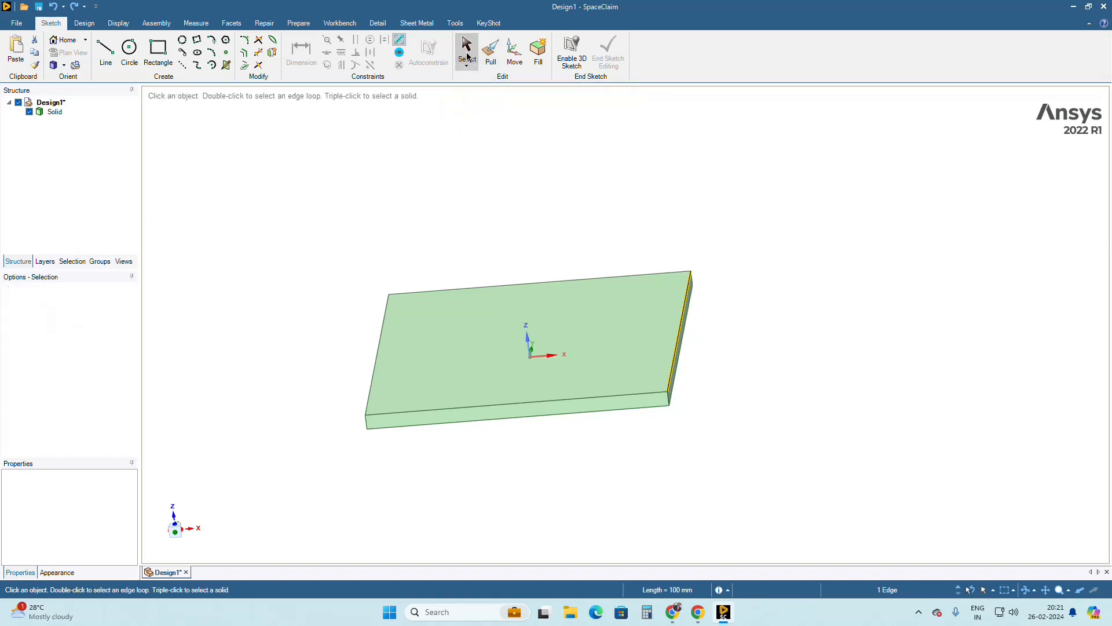
left_click(490, 52)
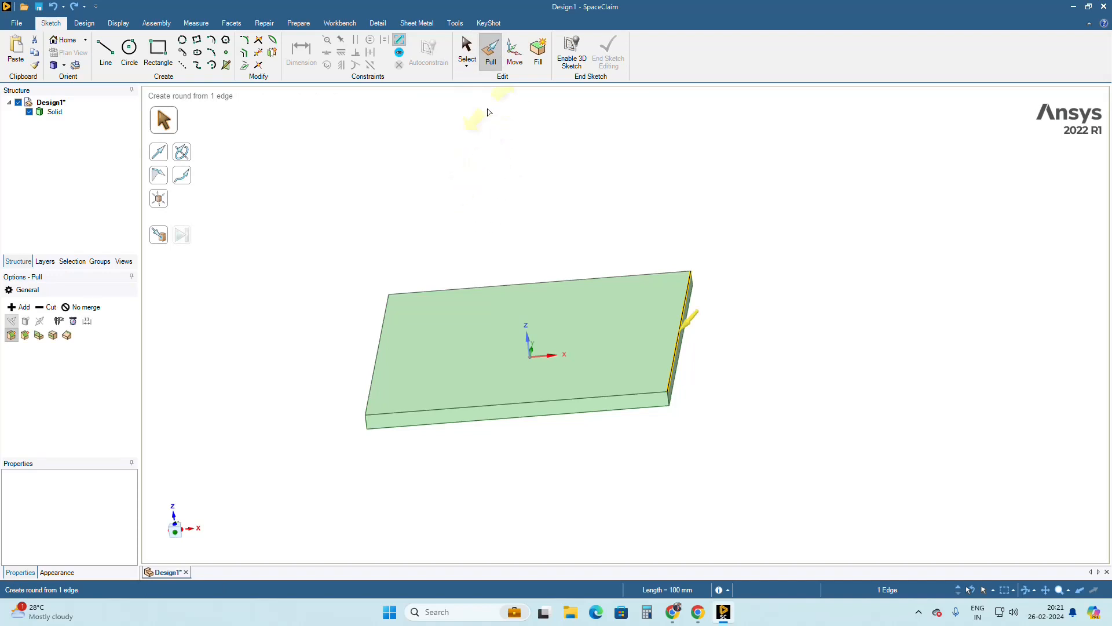
left_click(491, 193)
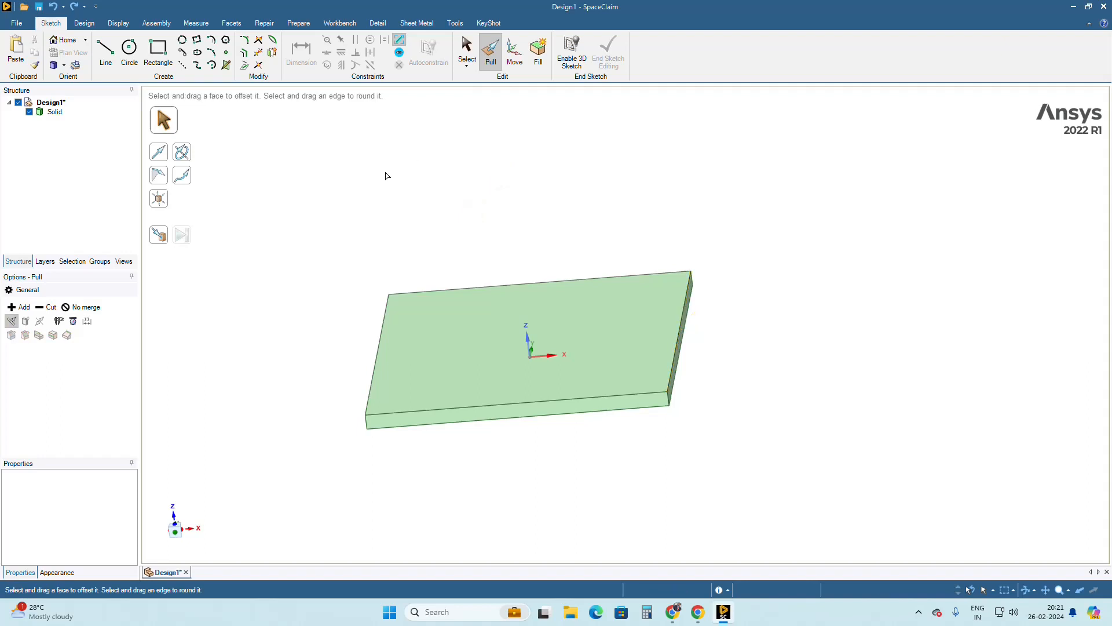
key("s")
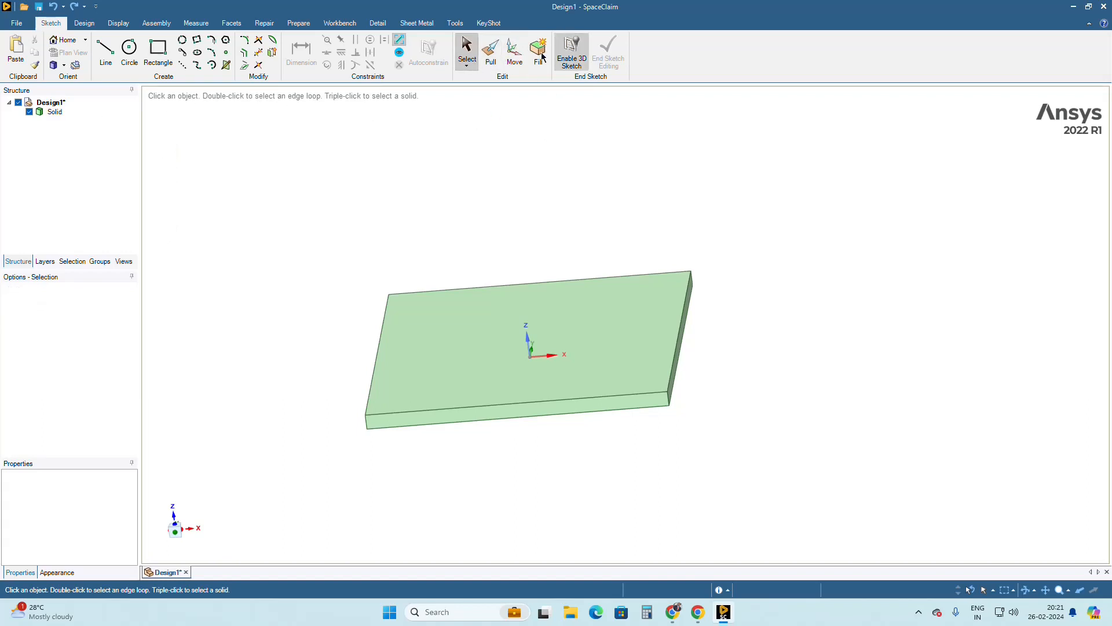
left_click(492, 57)
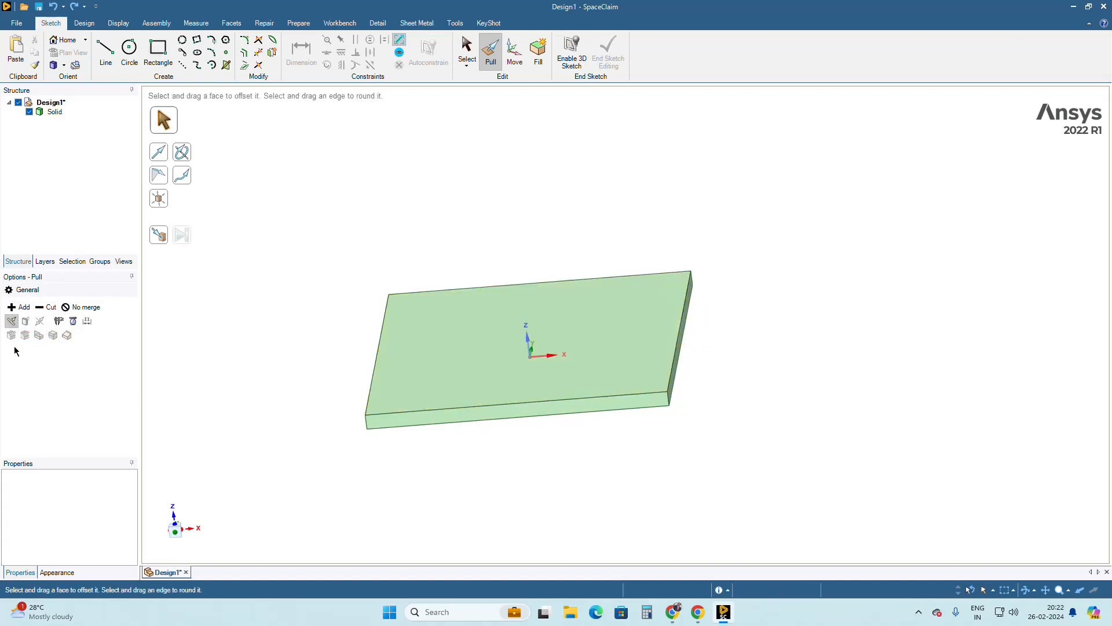
- Select the plate's front and positive X upper edges one at a time to examine the Pull options for edges, and clear the selection
scroll(666, 366, "up", 3)
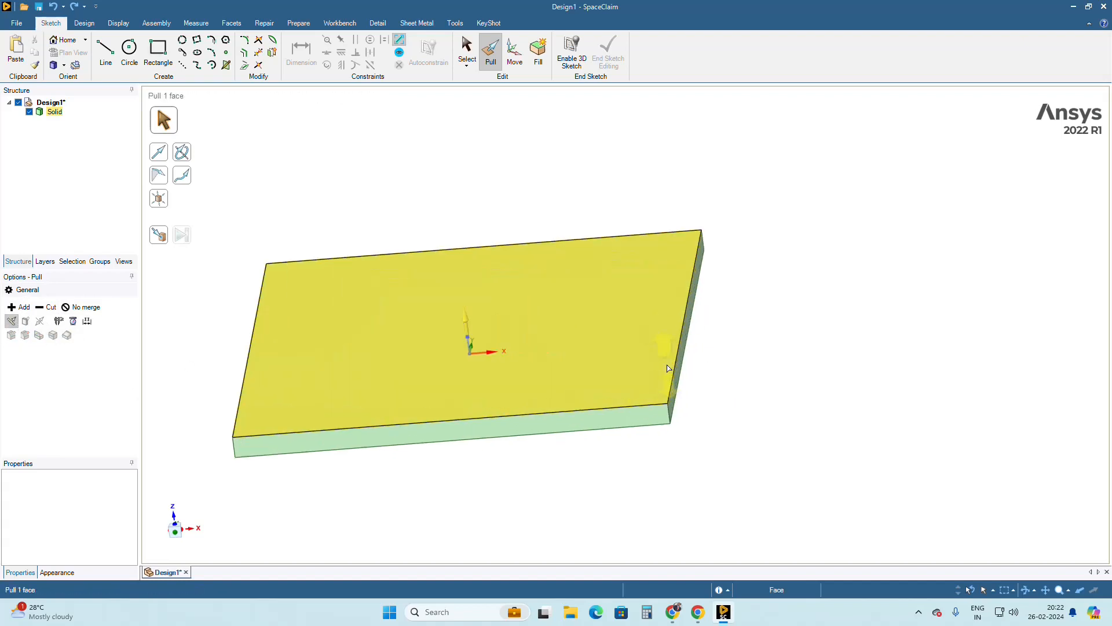
left_click(589, 411)
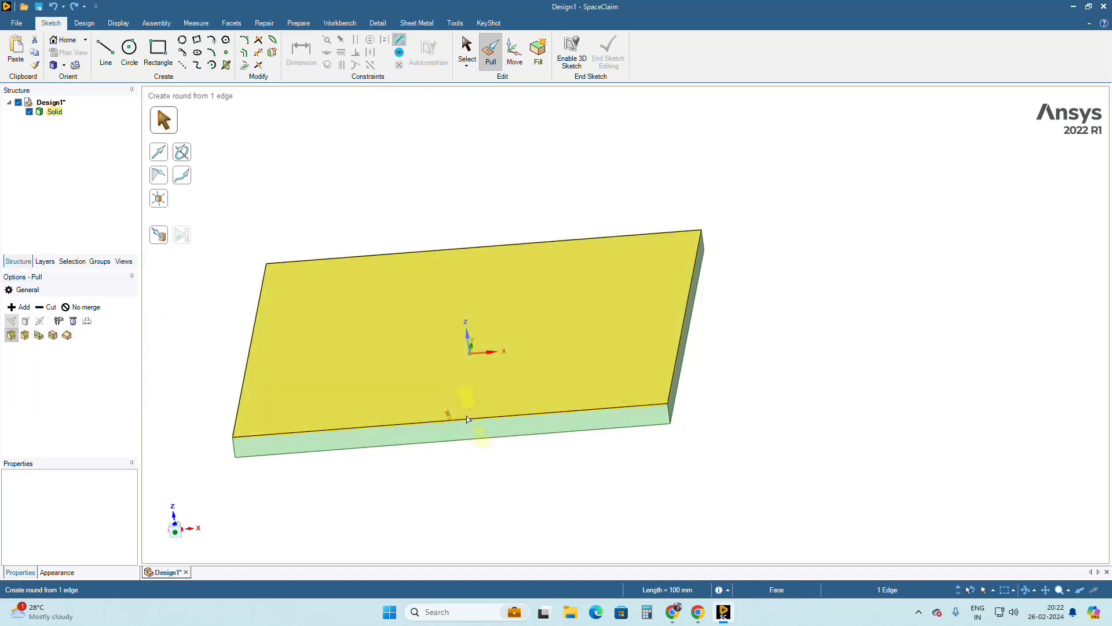
left_click(686, 318)
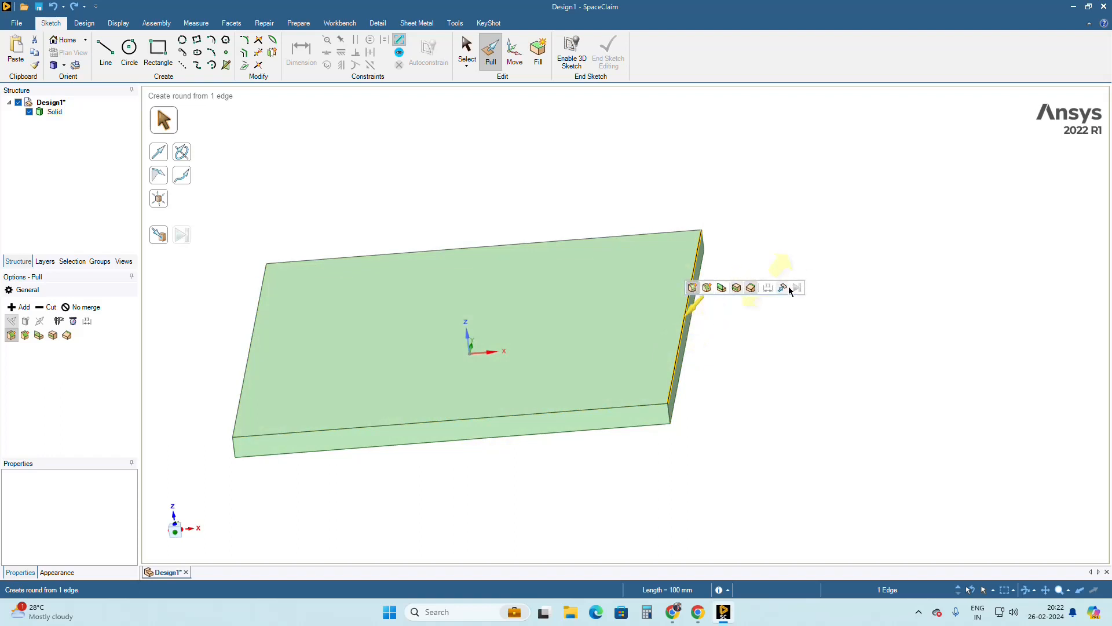
key("Escape")
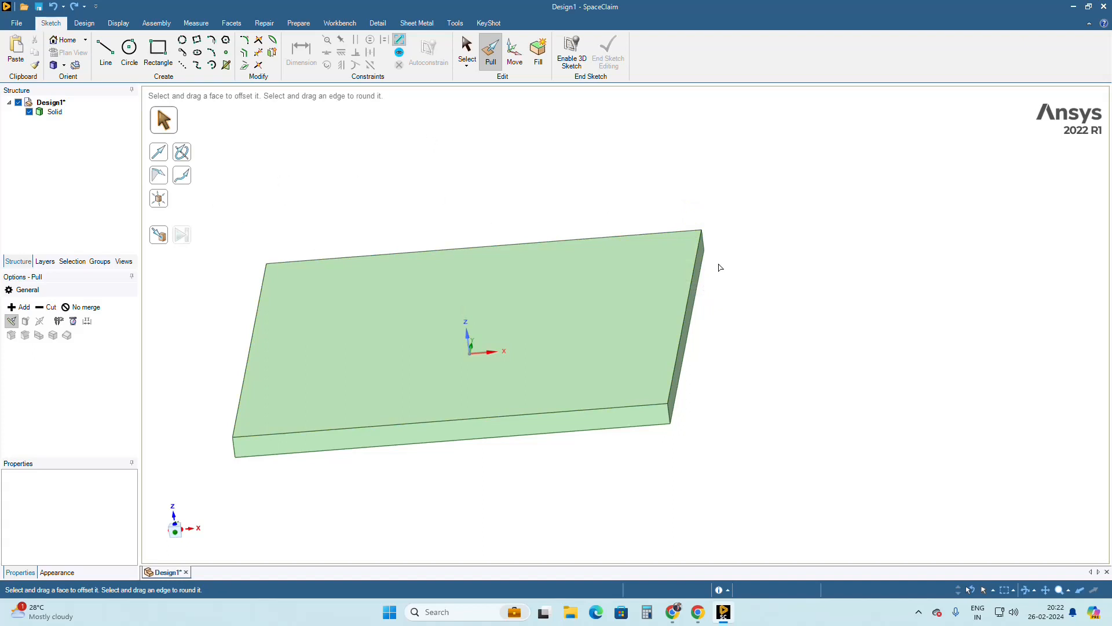
- Activate the Select tool and orbit the plate to view its underside
left_click(697, 264)
key("s")
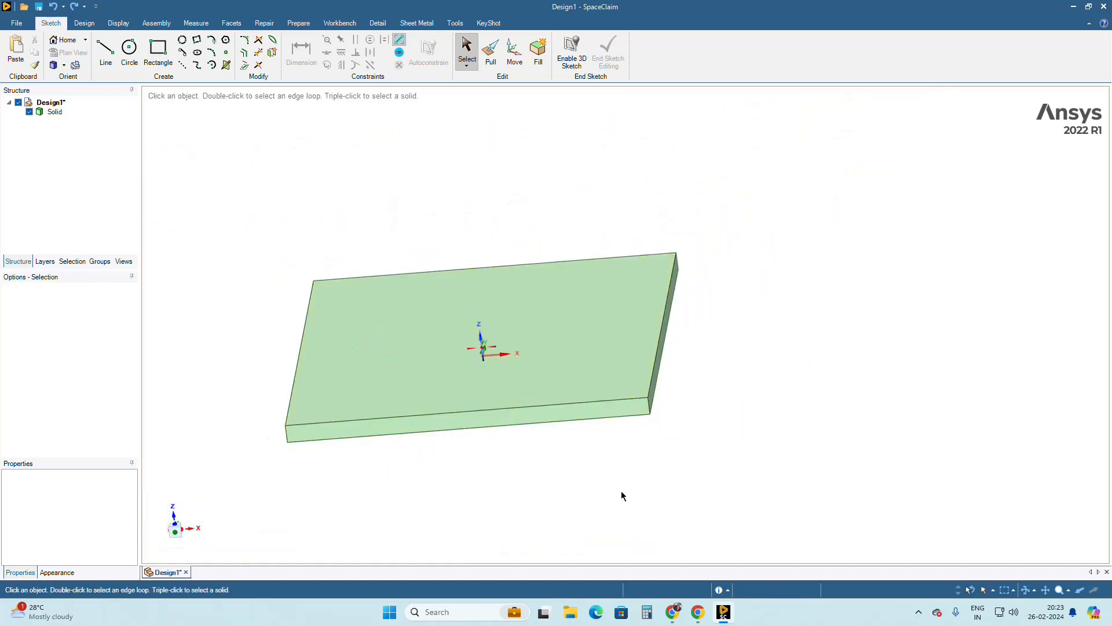
middle_click_drag(620, 494, 532, 313)
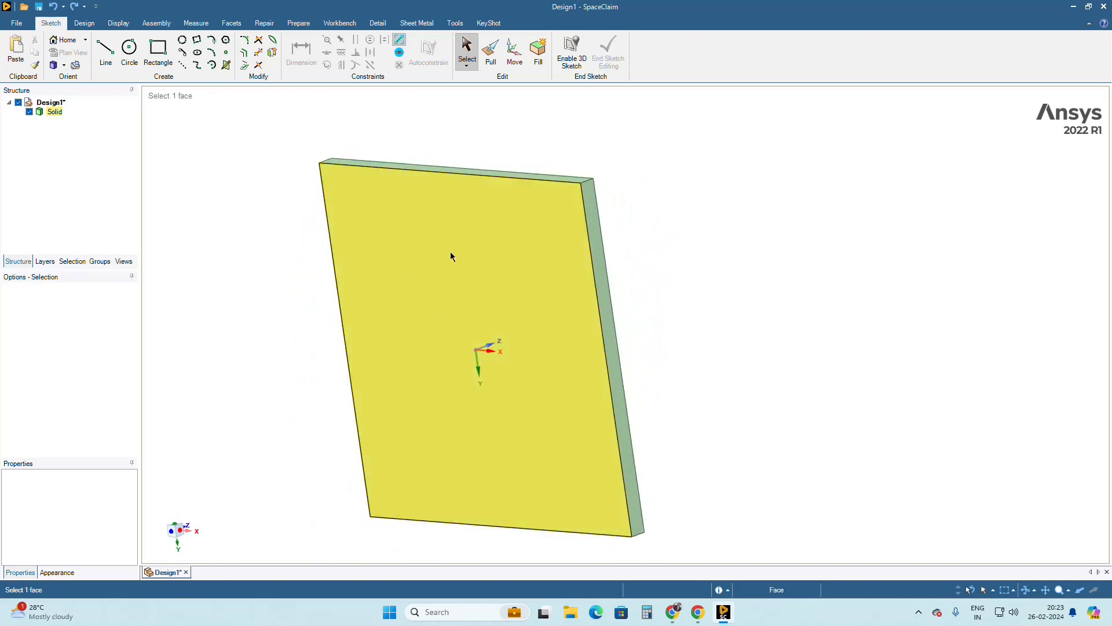
- Start a rectangle sketch on the plate's large underside face and view the sketch plane in plan
left_click(446, 274)
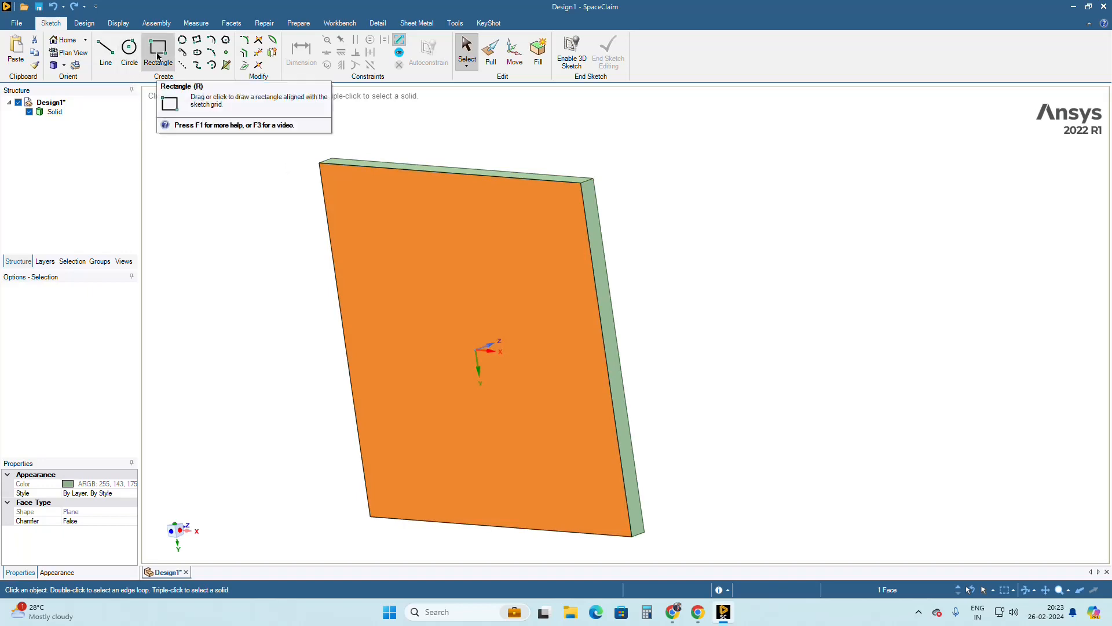
left_click(158, 57)
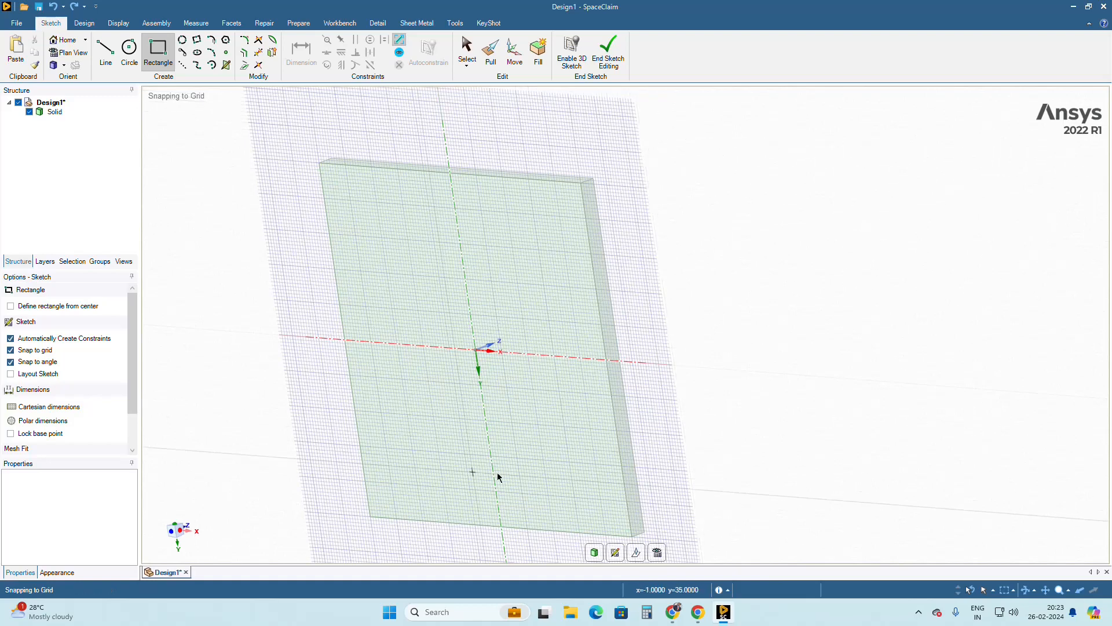
left_click(658, 553)
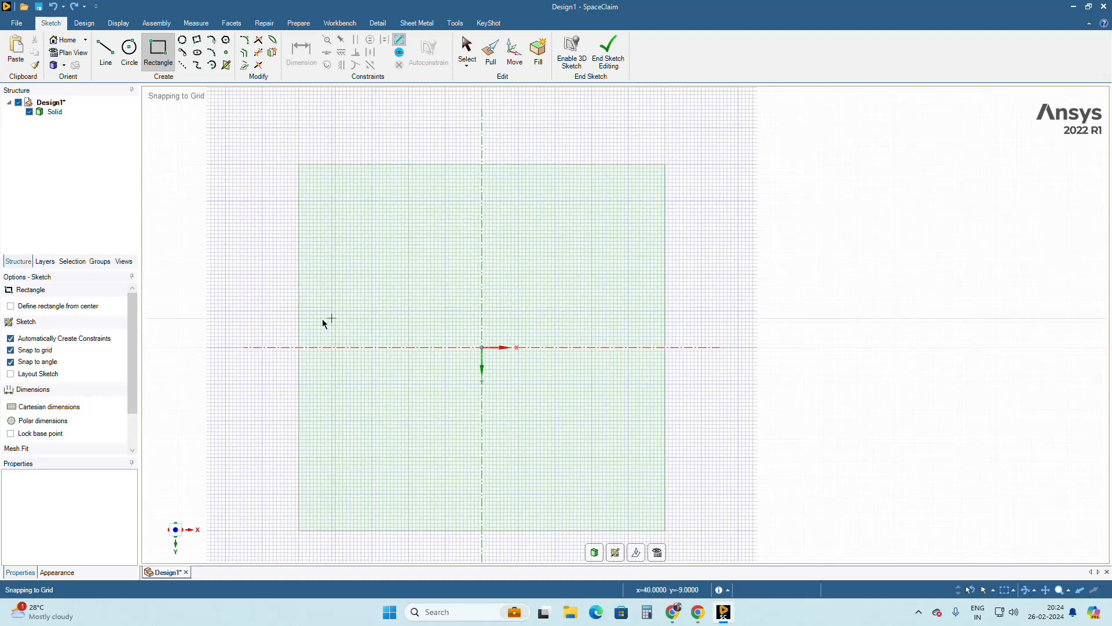
- Sketch a center-defined square about 12 mm wide near the plate's upper-left corner, and delete it
left_click(11, 306)
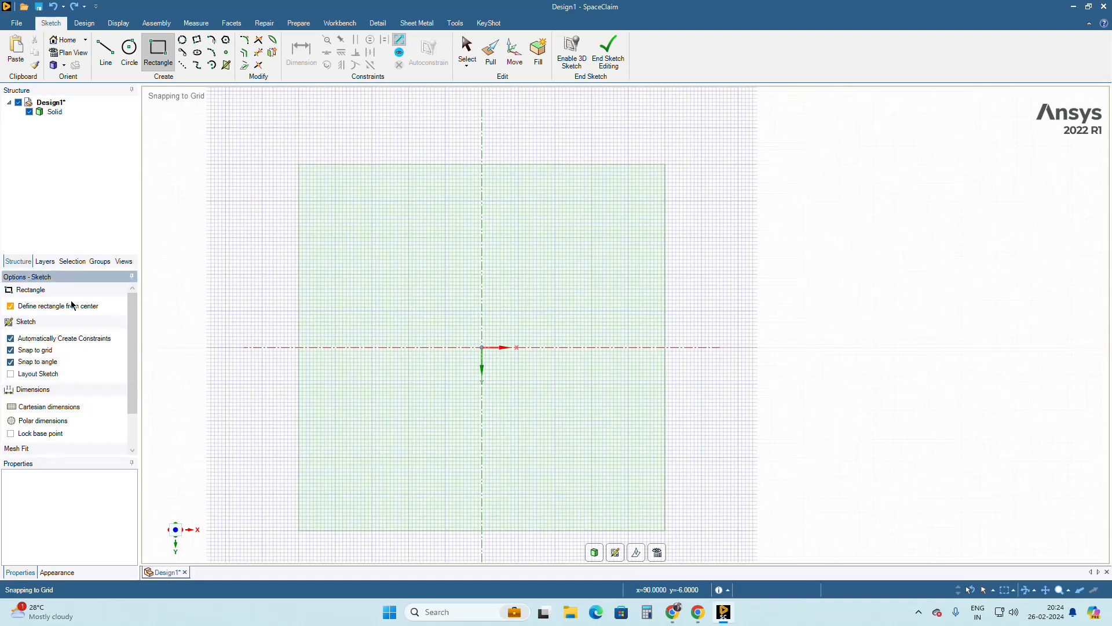
left_click(357, 223)
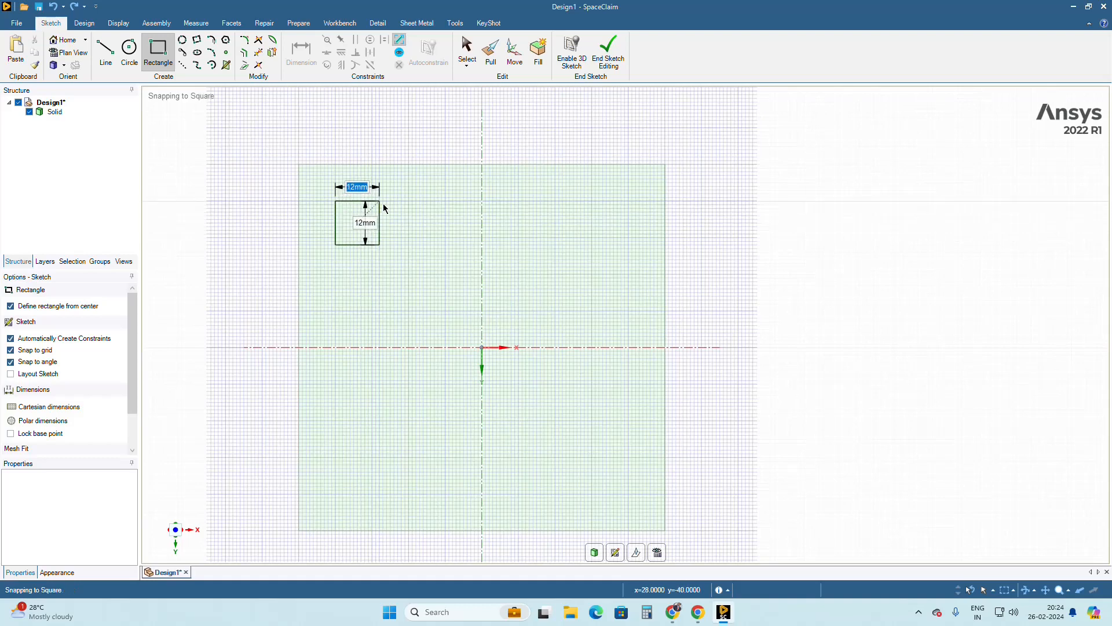
left_click(387, 208)
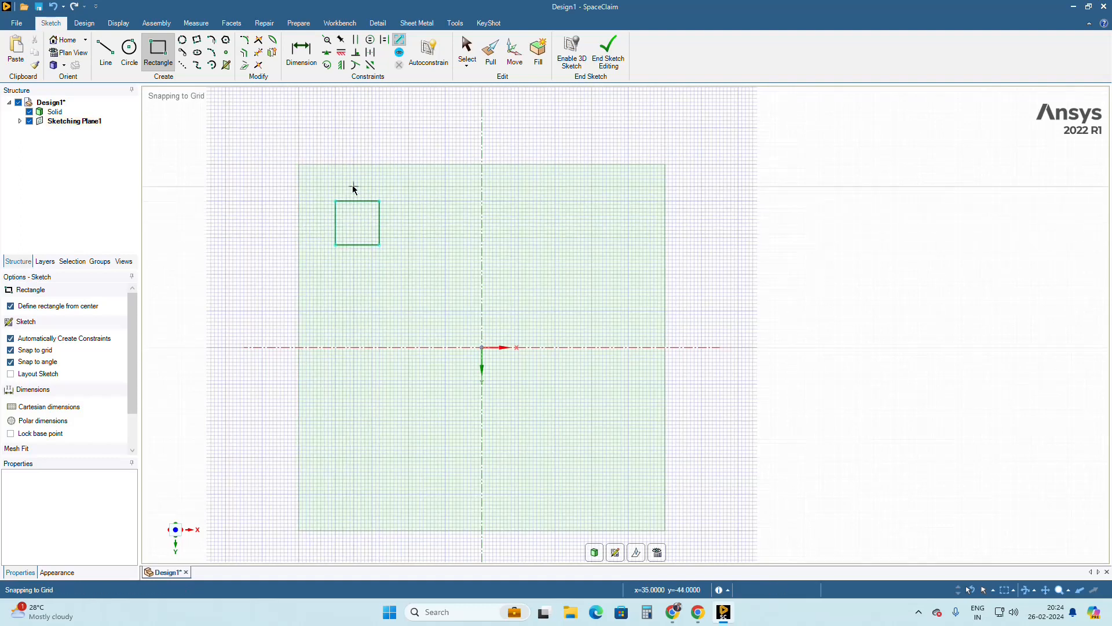
key("Escape")
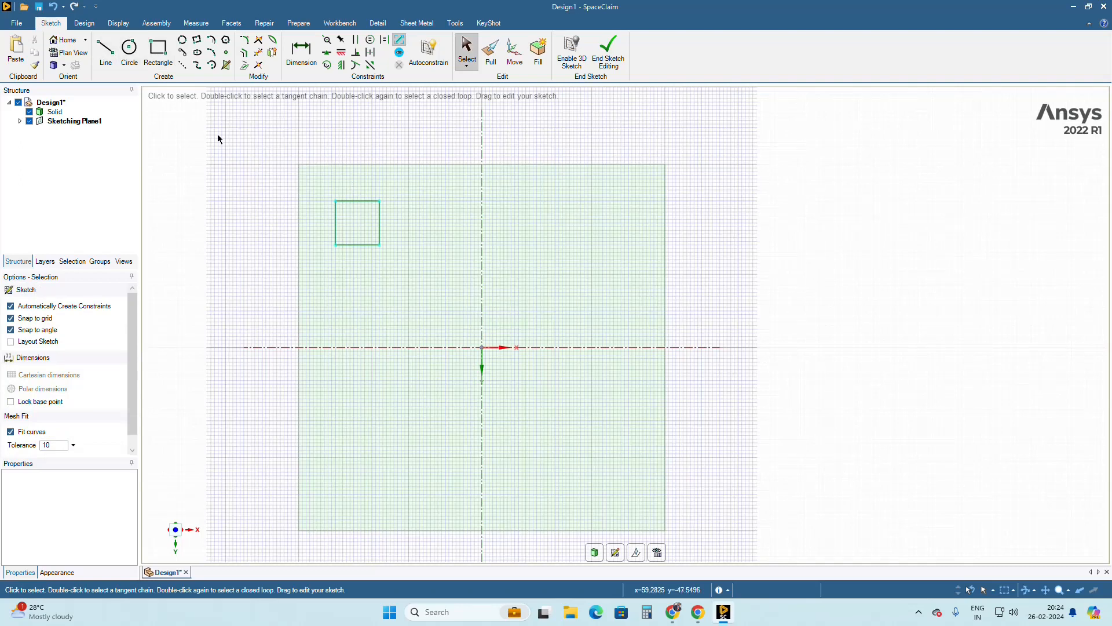
mouse_move(306, 175)
left_mouse_down()
mouse_move(356, 246)
mouse_move(414, 286)
left_mouse_up()
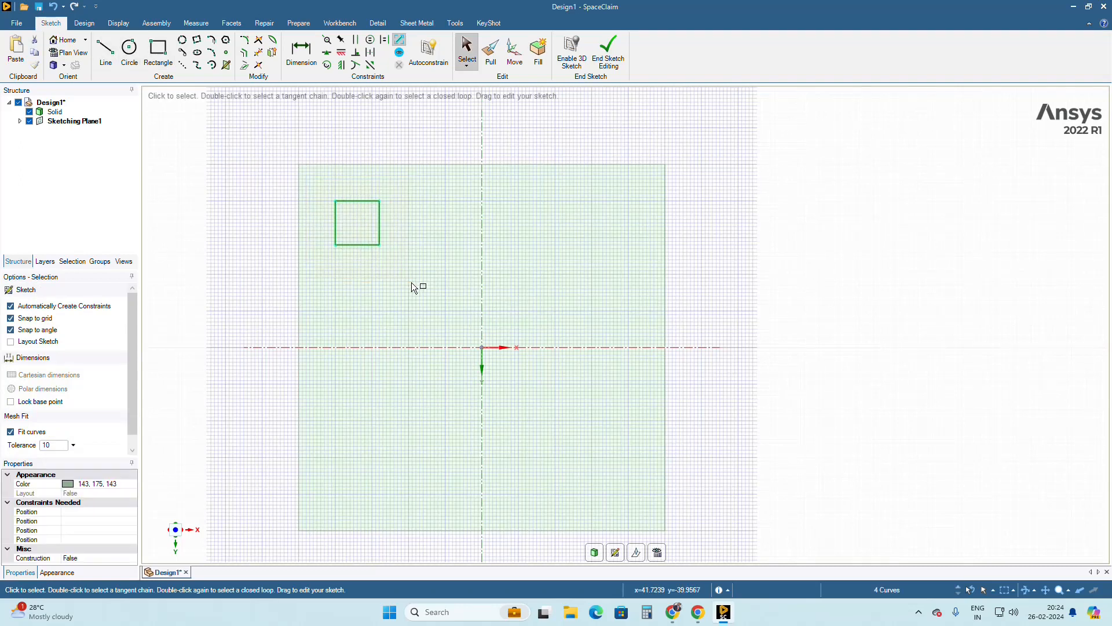
key("Delete")
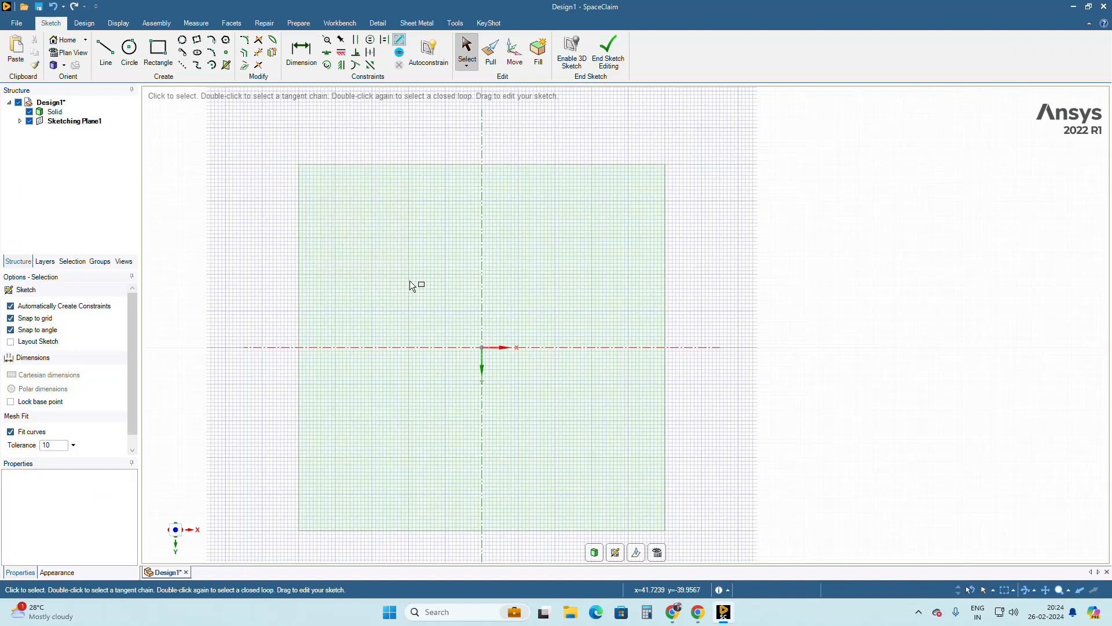
- Start a center-defined rectangle using Cartesian dimensions, placing its center at offsets of -12 mm and 12 mm from the plate's upper-left corner
left_click(158, 51)
left_click(42, 307)
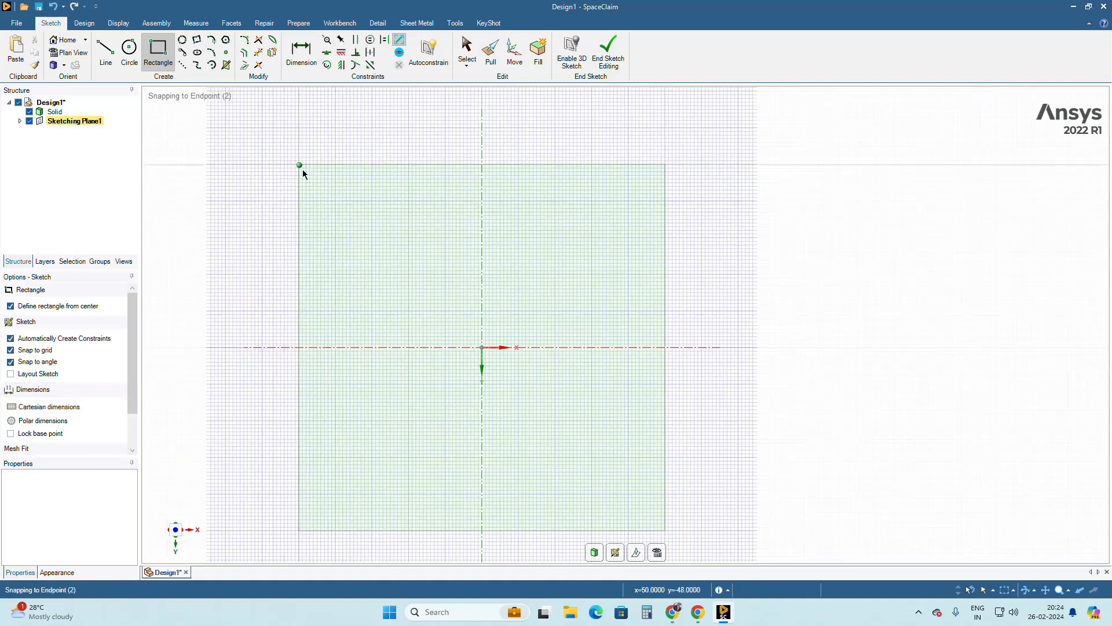
left_click(38, 408)
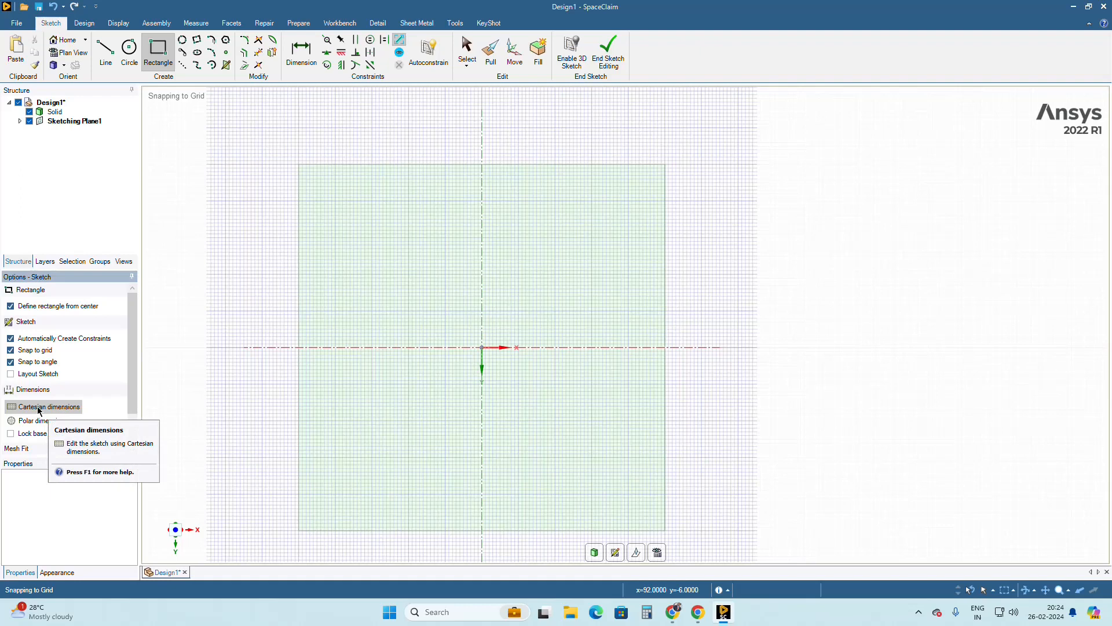
left_click(299, 164)
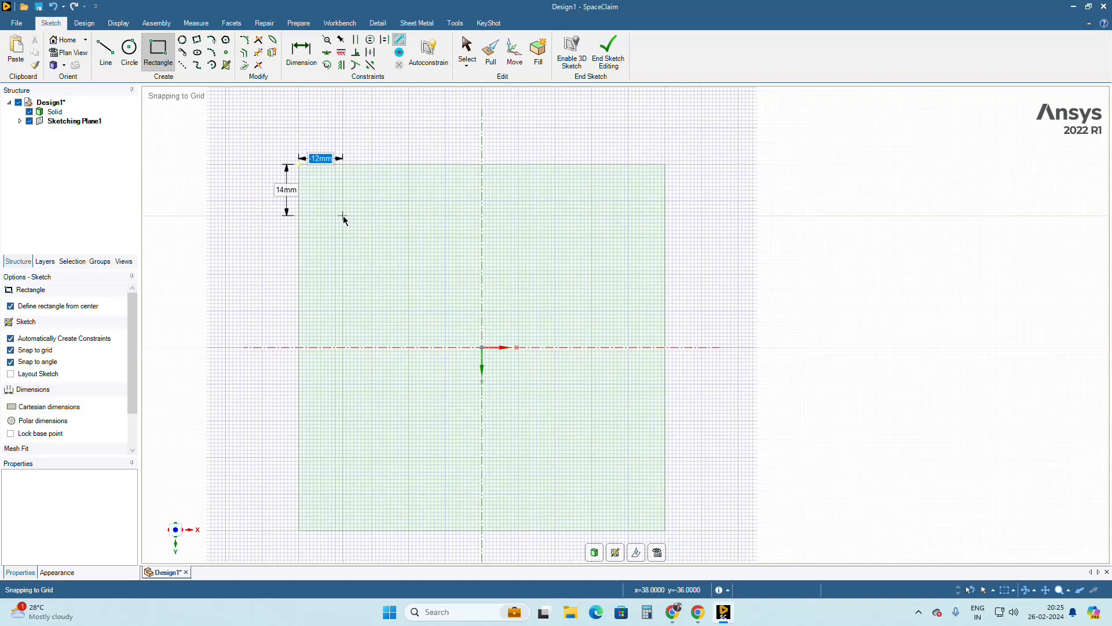
key("BackSpace")
type("-")
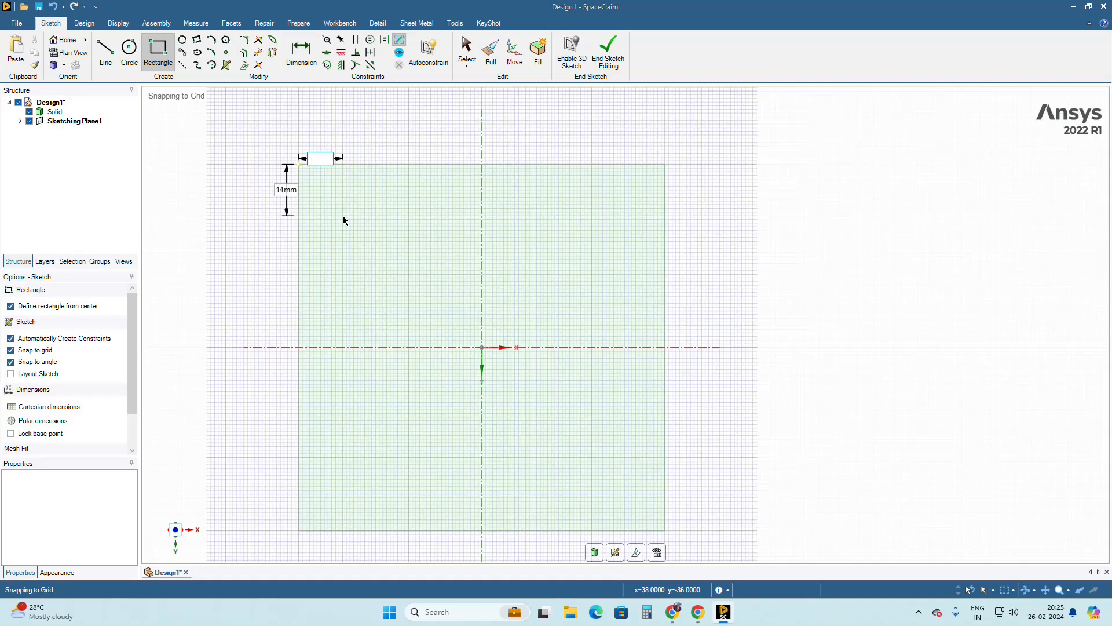
type("12")
key("Tab")
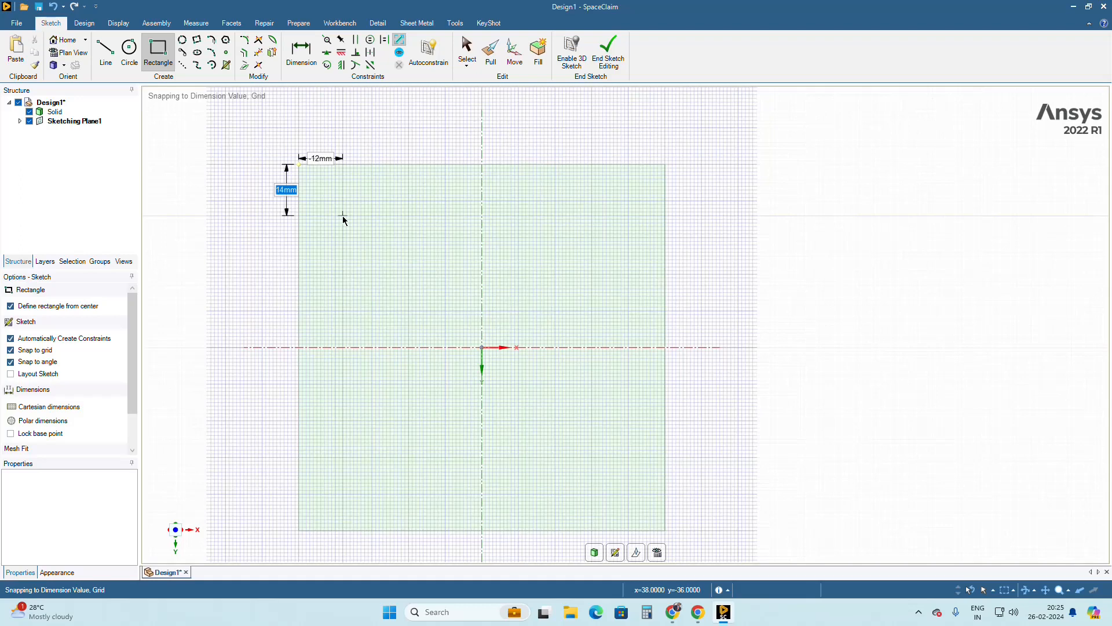
type("12")
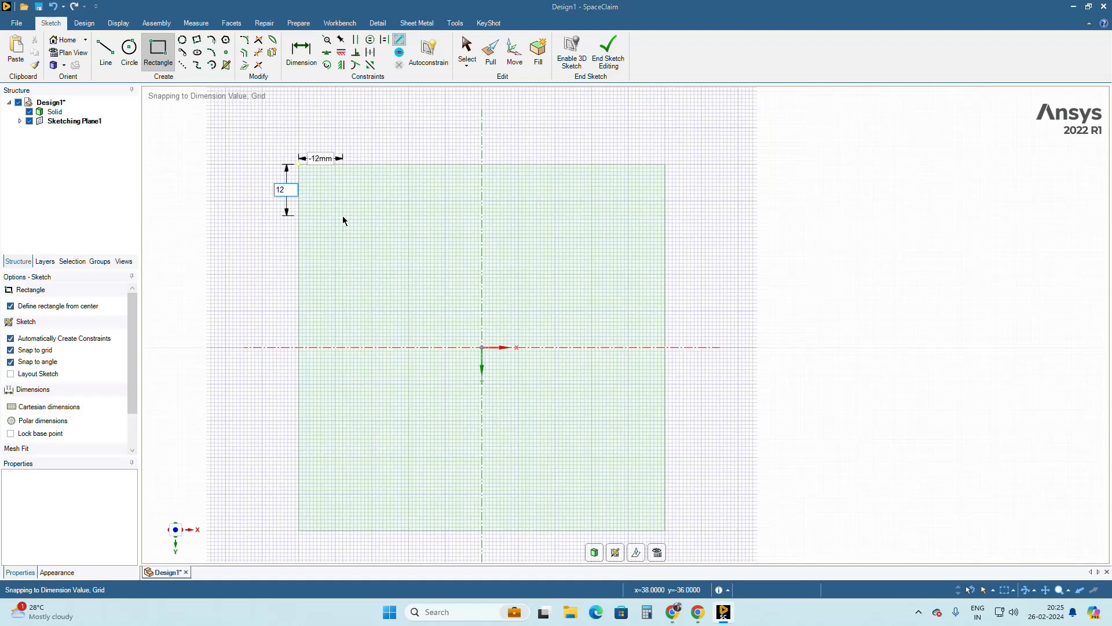
key("Return")
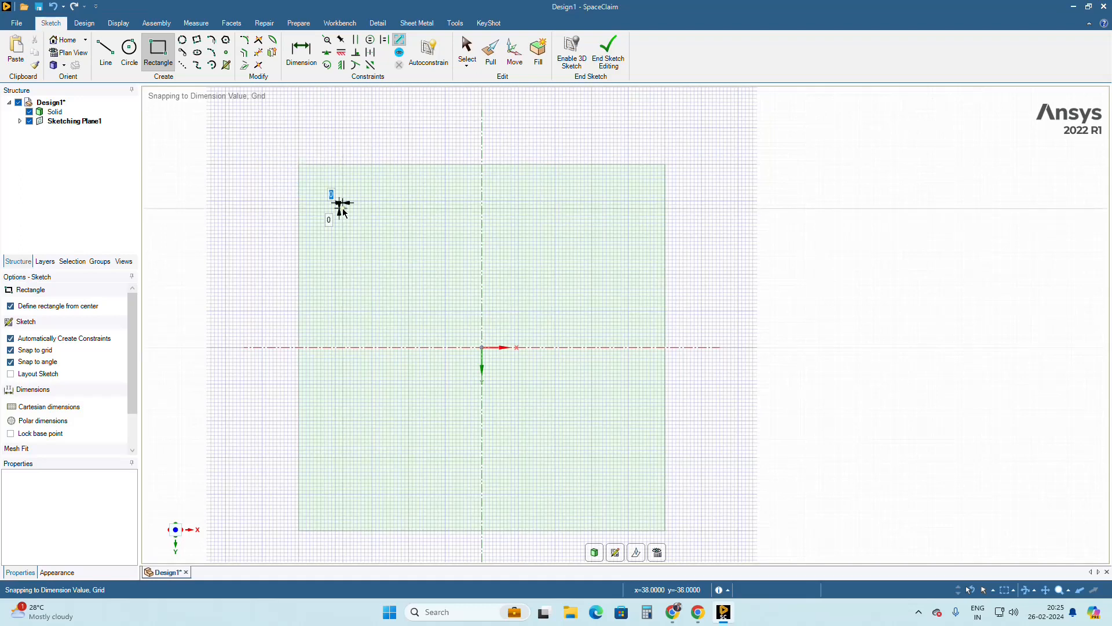
left_click(343, 209)
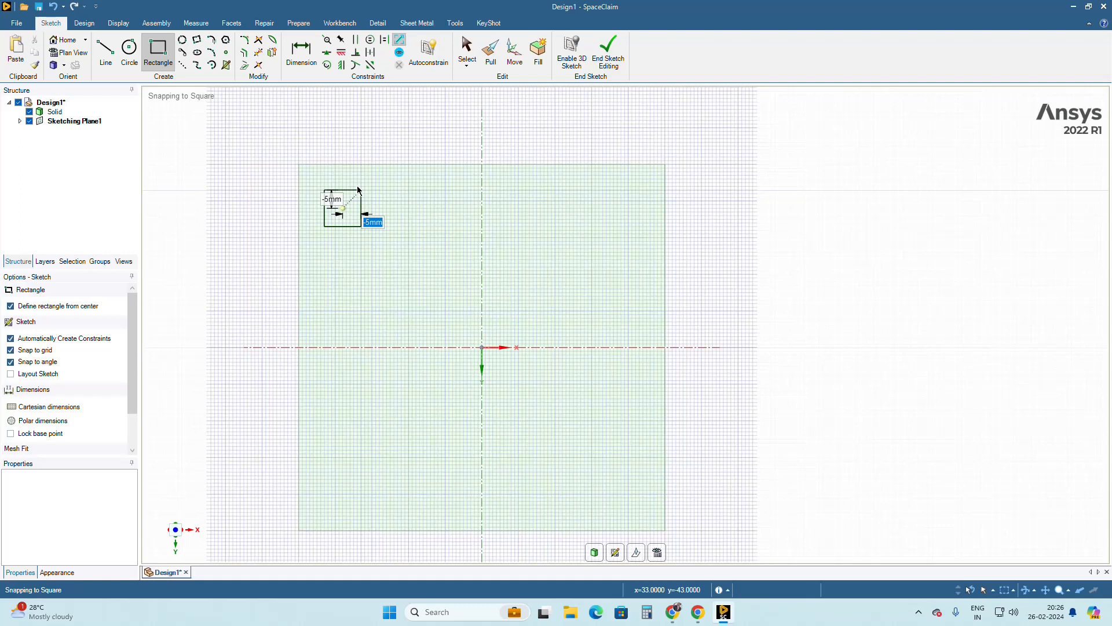
- Set the rectangle's Cartesian distances from its center to -8 mm in both directions to complete the square
type("-8")
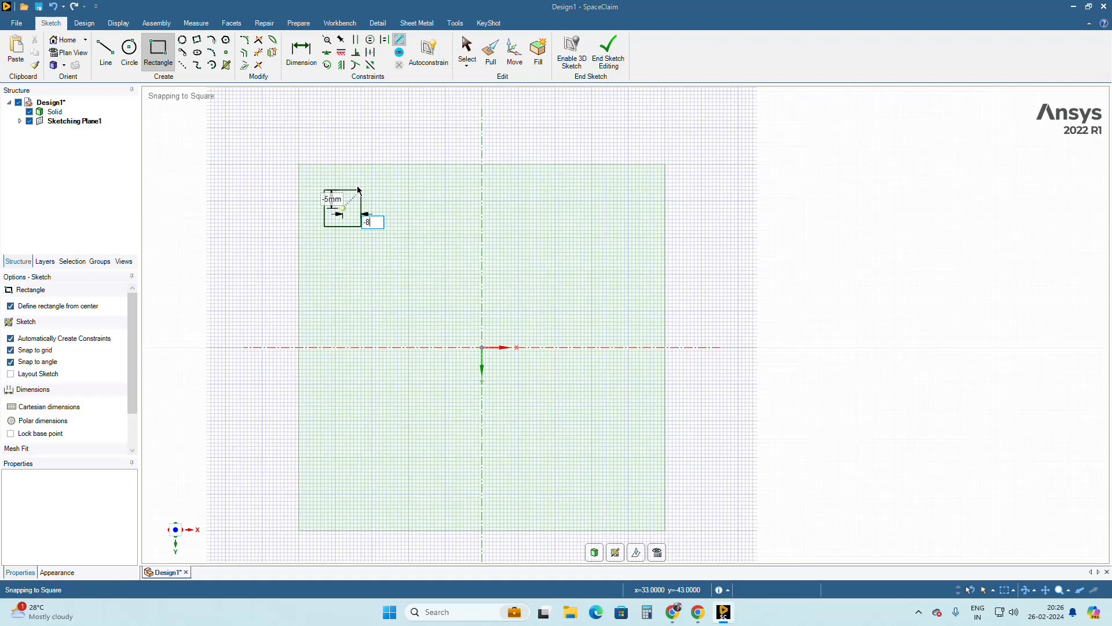
key("Tab")
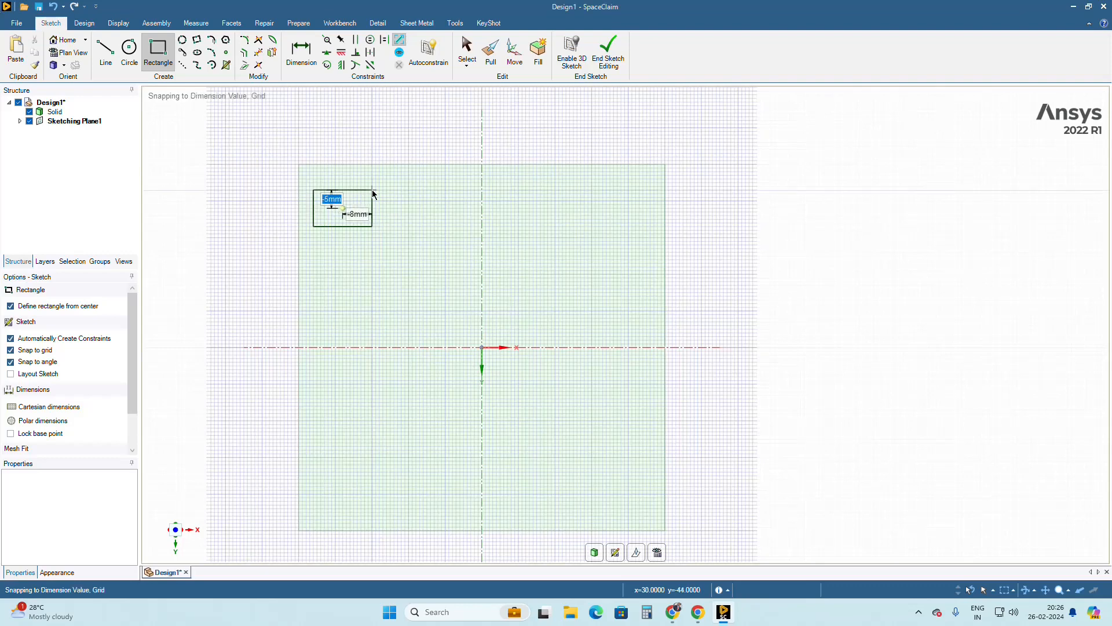
type("-8")
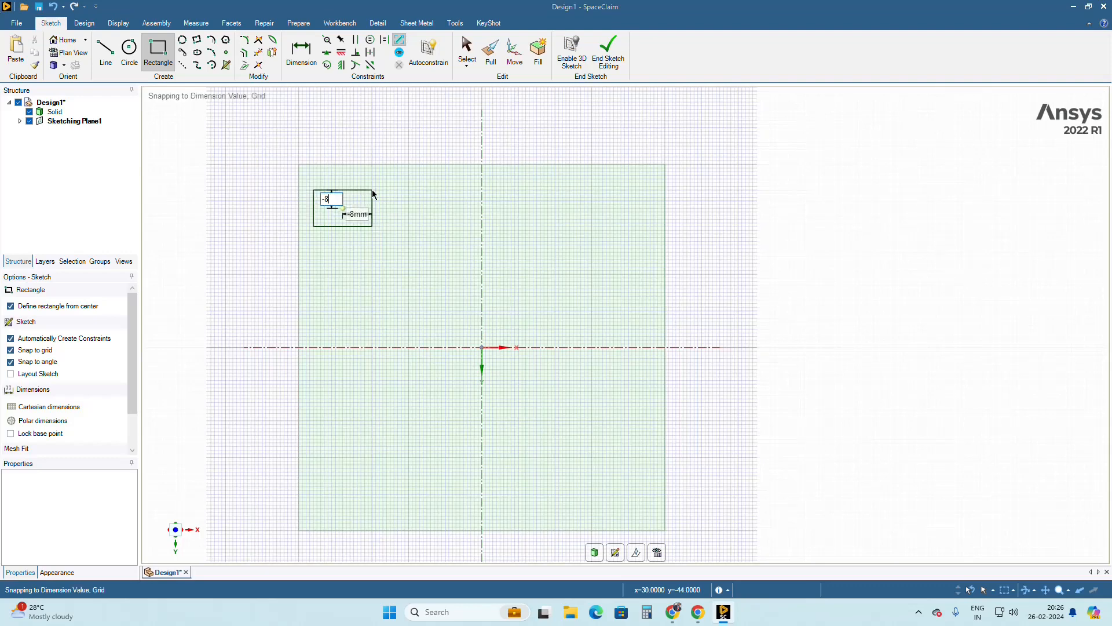
key("Return")
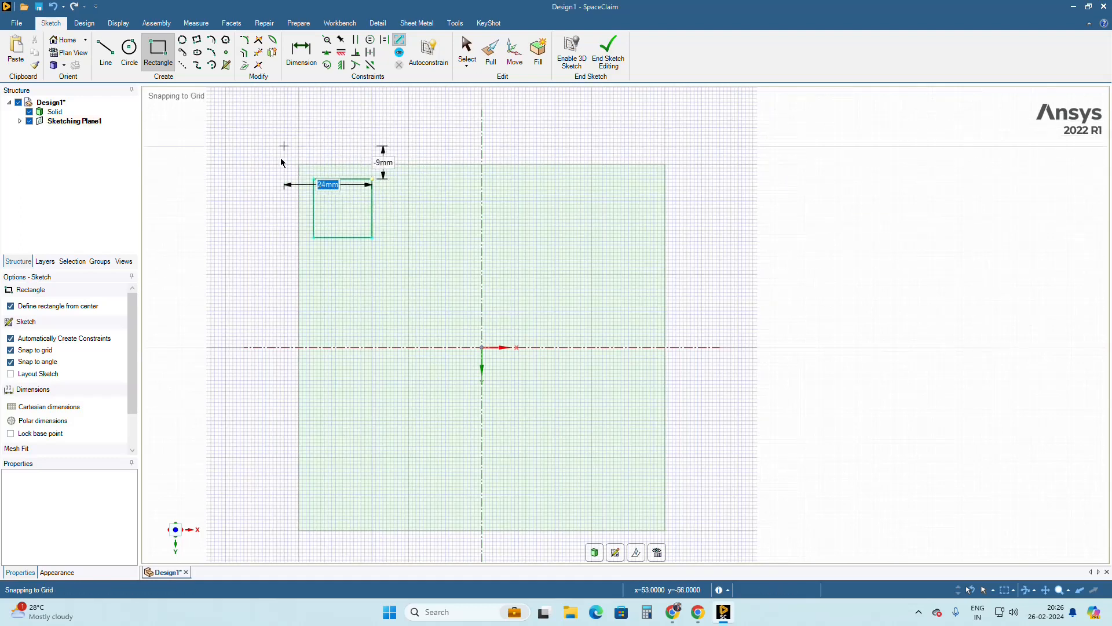
left_click(325, 171)
left_click(189, 244)
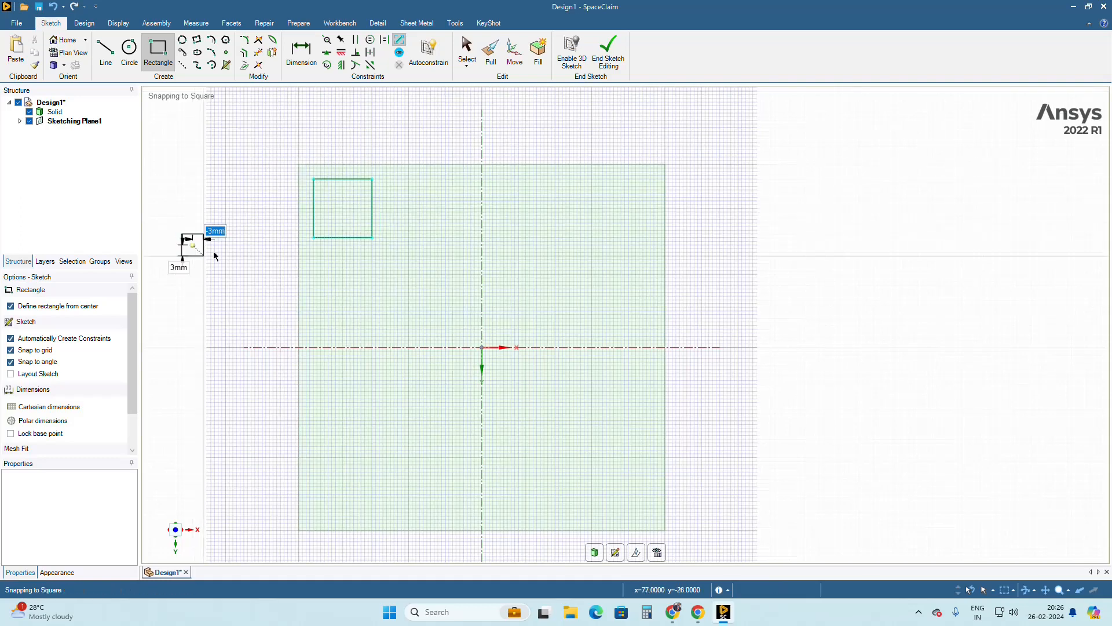
key("Escape")
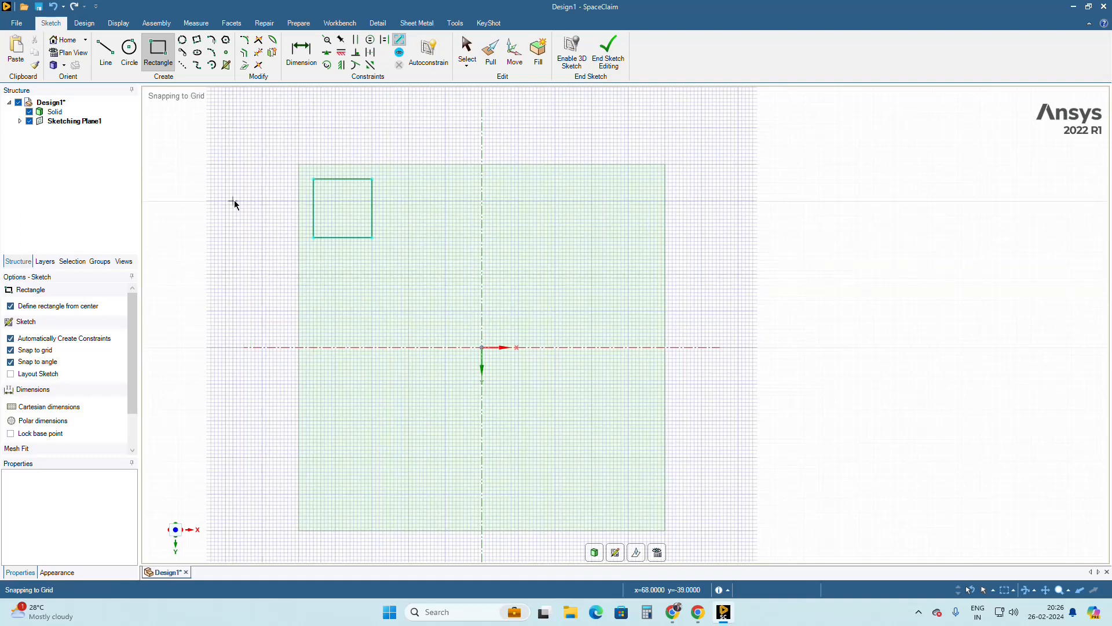
key("Escape")
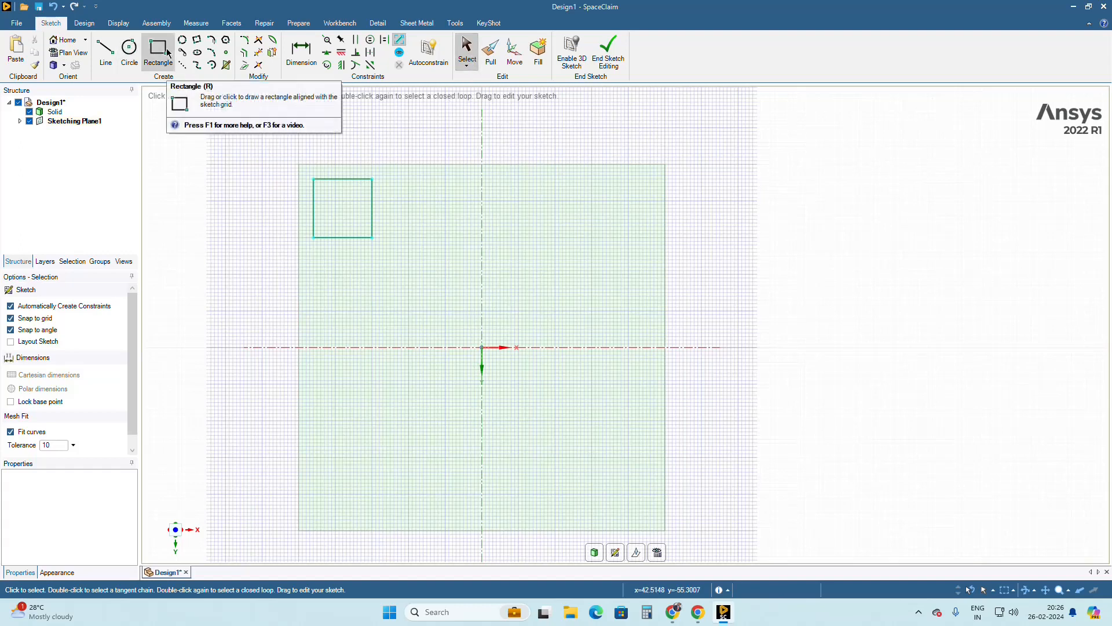
- Set the sketch's vertical axis as a mirror line
left_click(470, 58)
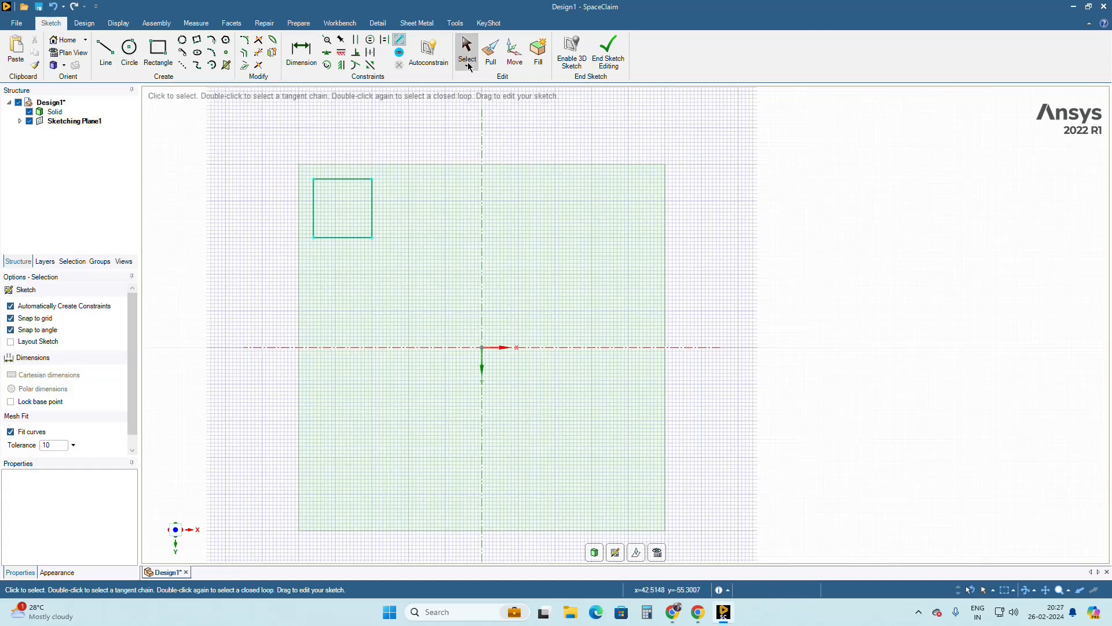
left_click(483, 134)
right_click(483, 134)
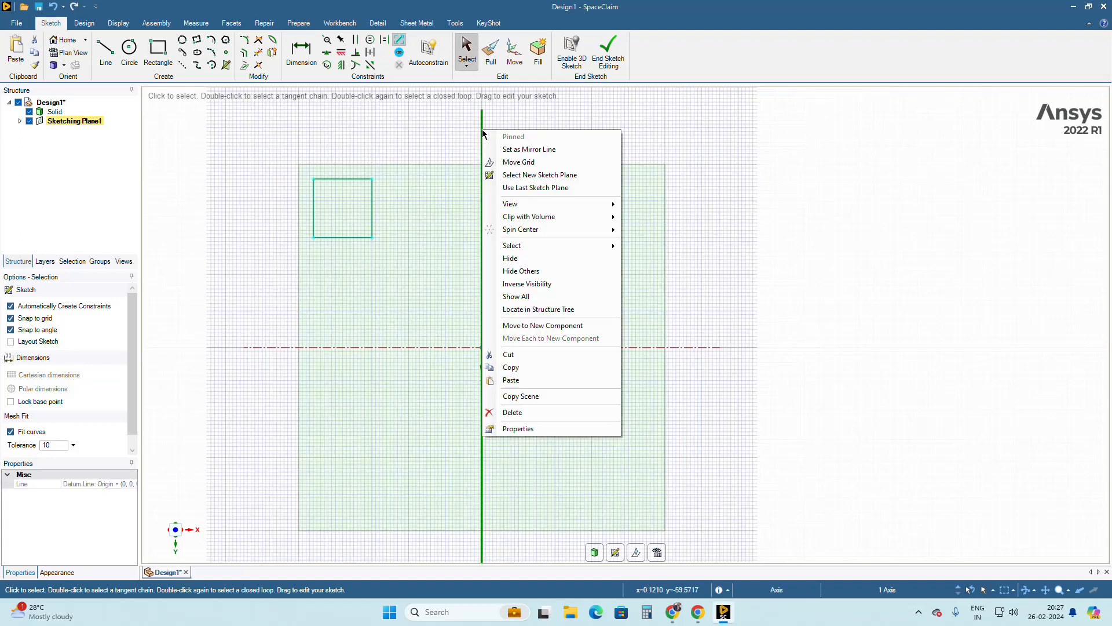
left_click(533, 151)
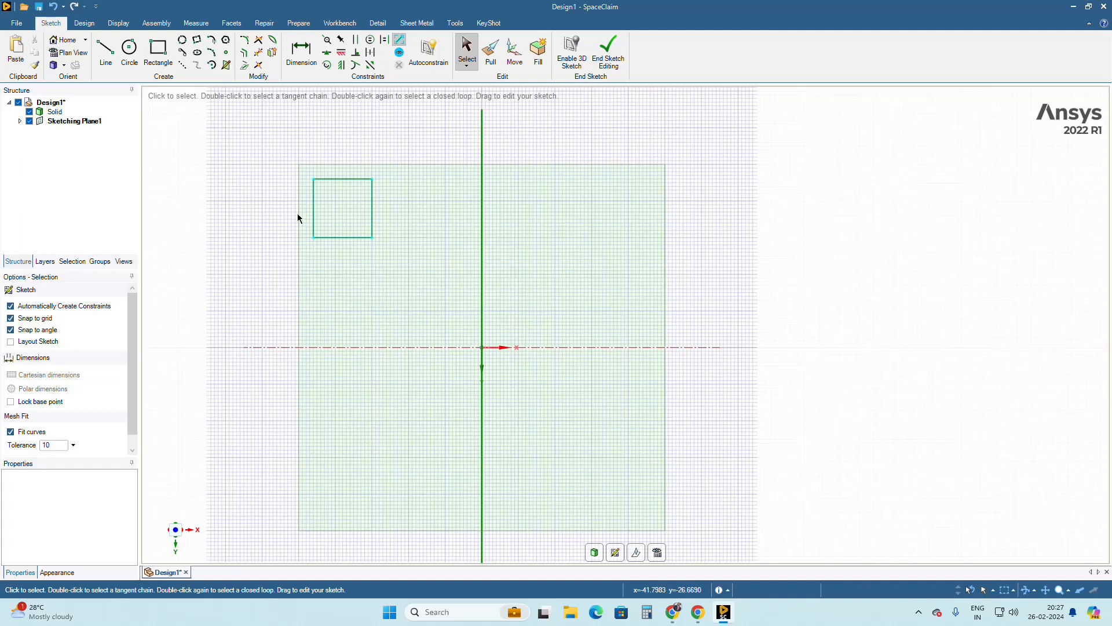
- Try the mirroring by starting a rectangle about 8 mm square on the right half of the plate, and cancel it
left_click(157, 51)
left_click(588, 249)
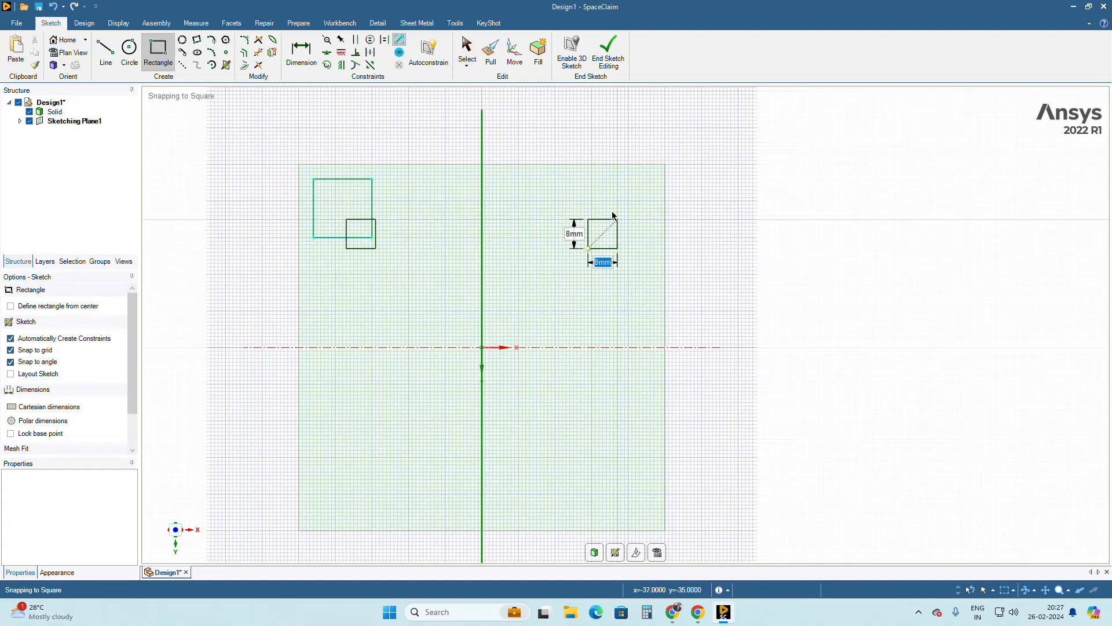
key("Escape")
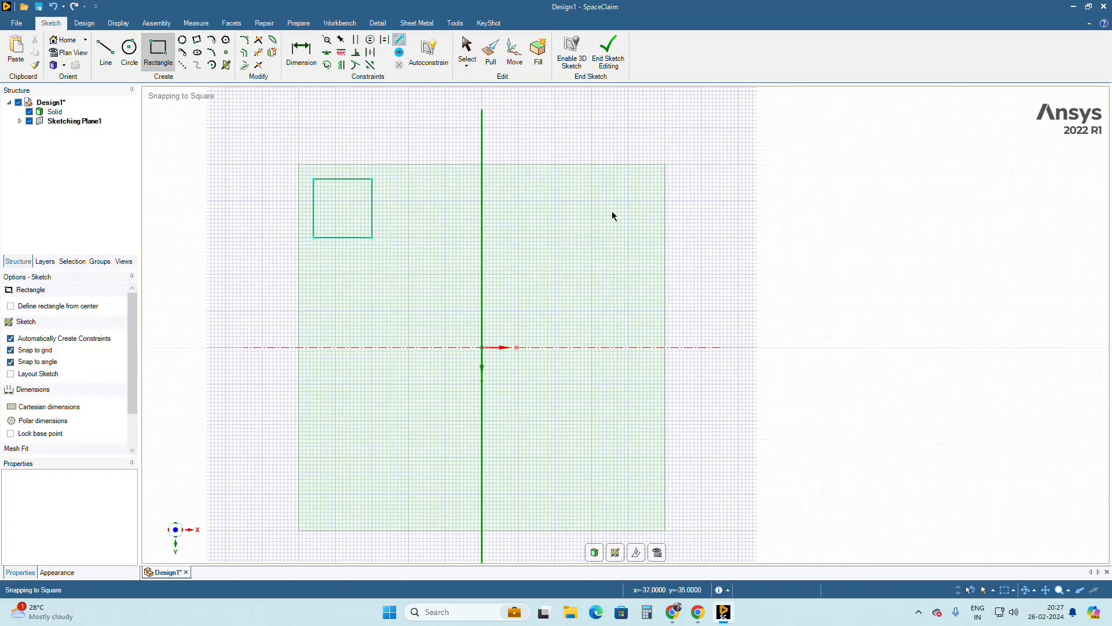
- Set the sketch's horizontal axis as a mirror line as well
left_click(467, 47)
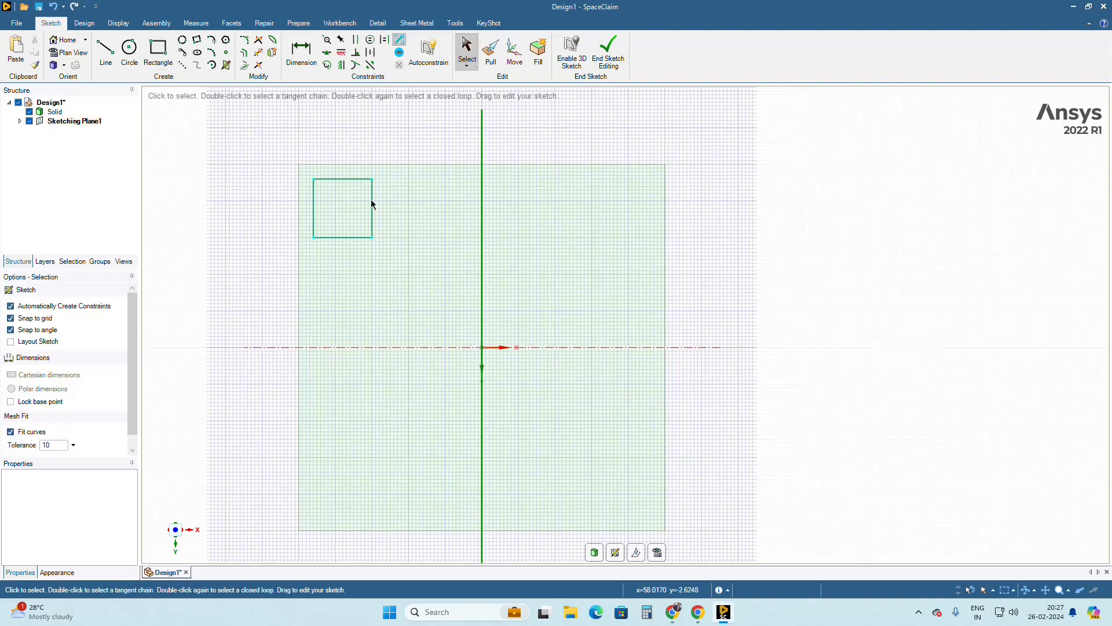
left_click(466, 47)
left_click(249, 347)
right_click(249, 347)
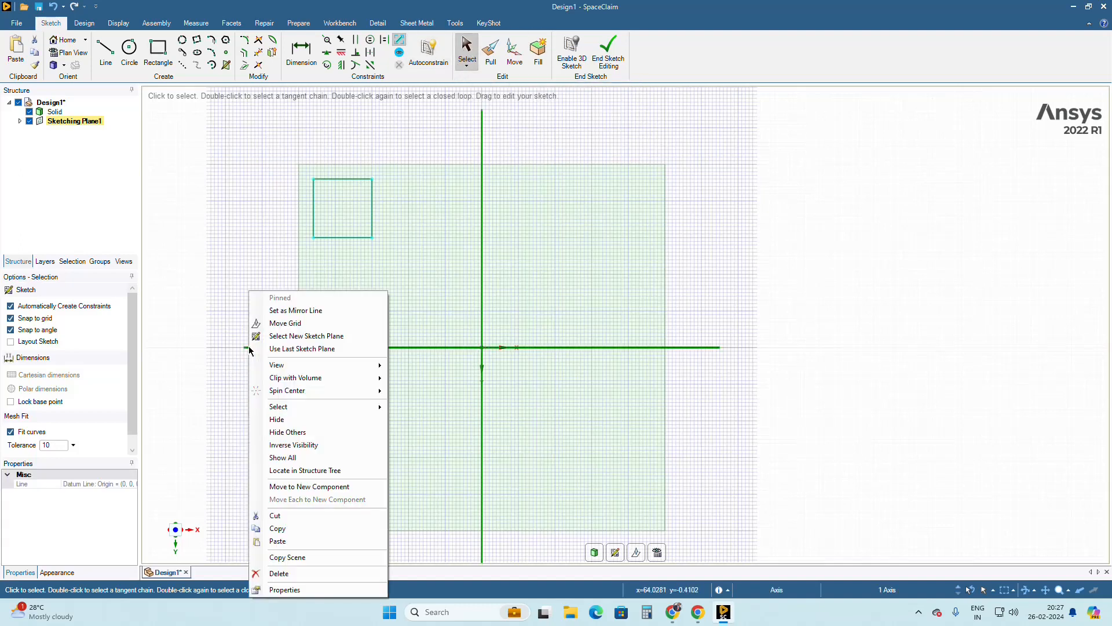
left_click(283, 311)
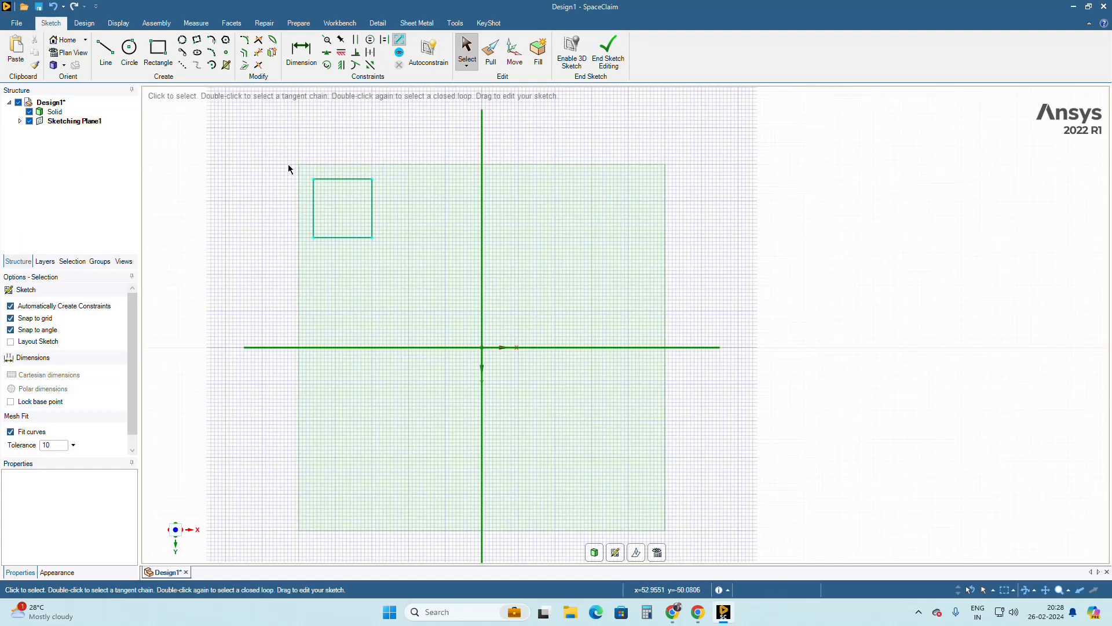
- Delete the square near the plate's upper-left corner and activate the Rectangle tool for a mirrored sketch
left_click_drag(288, 168, 395, 264)
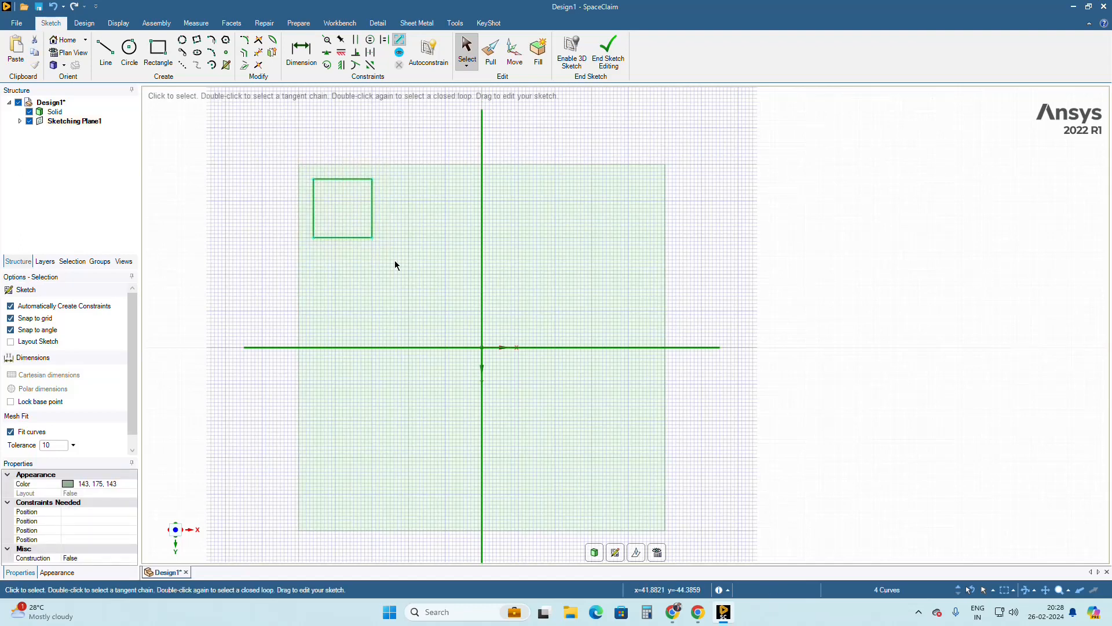
key("Delete")
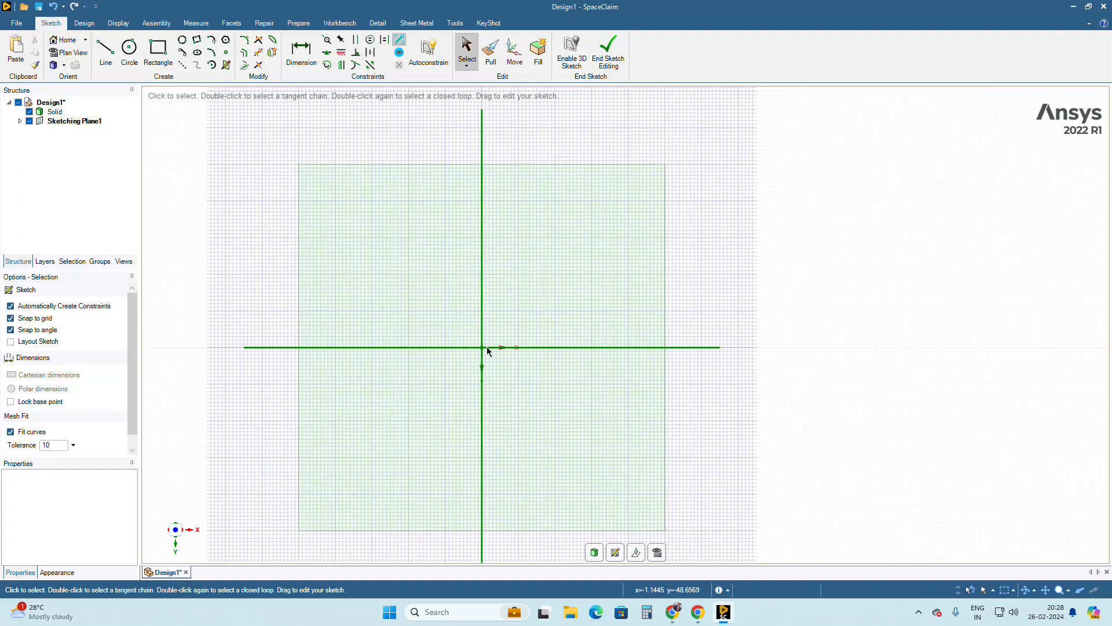
left_click(158, 51)
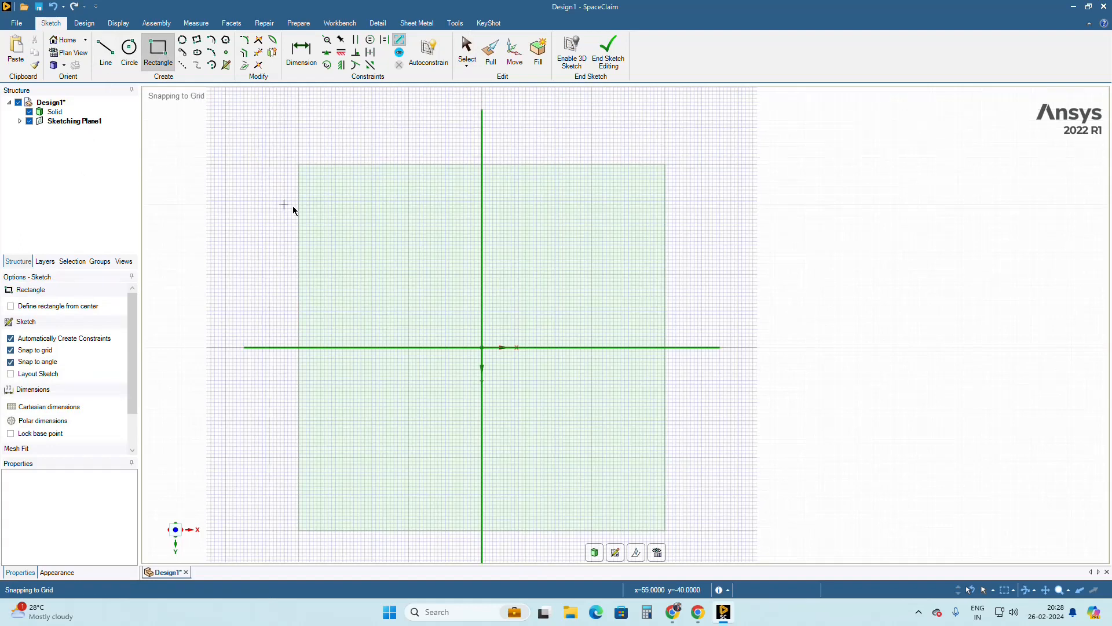
- Start a rectangle defined from its center, placing the center 12 mm in from both edges at the plate's upper-left corner
left_click(40, 310)
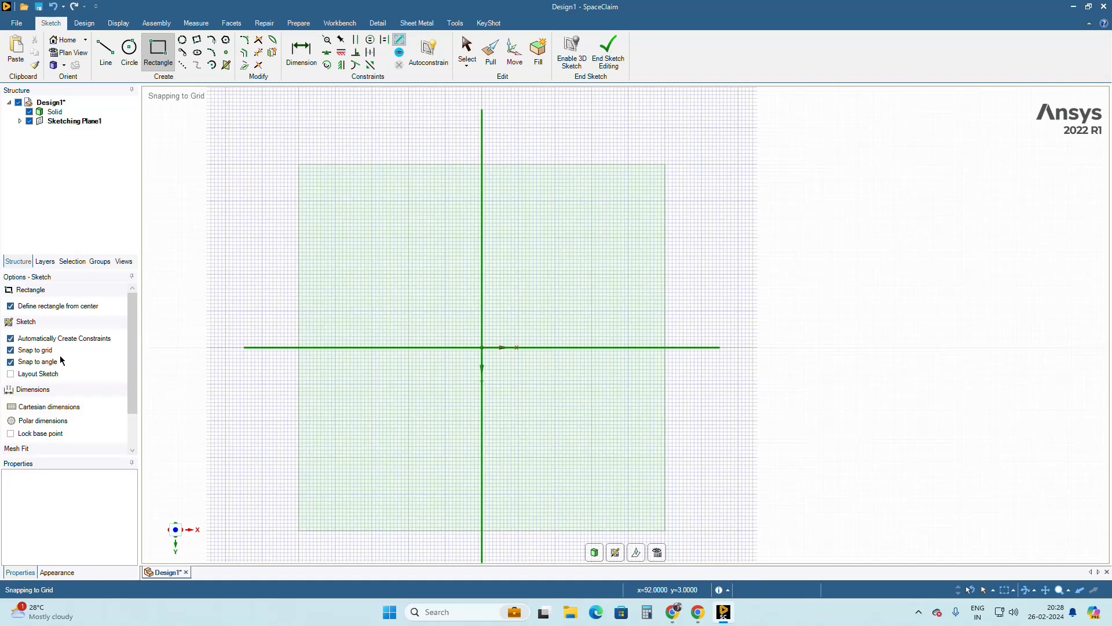
key("Escape")
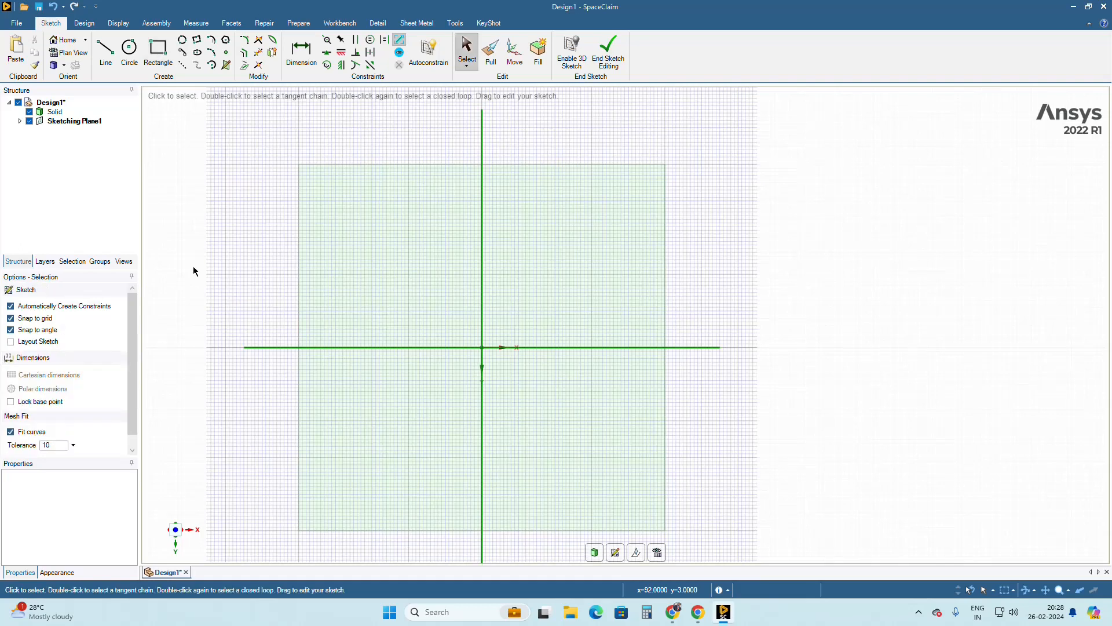
left_click(155, 58)
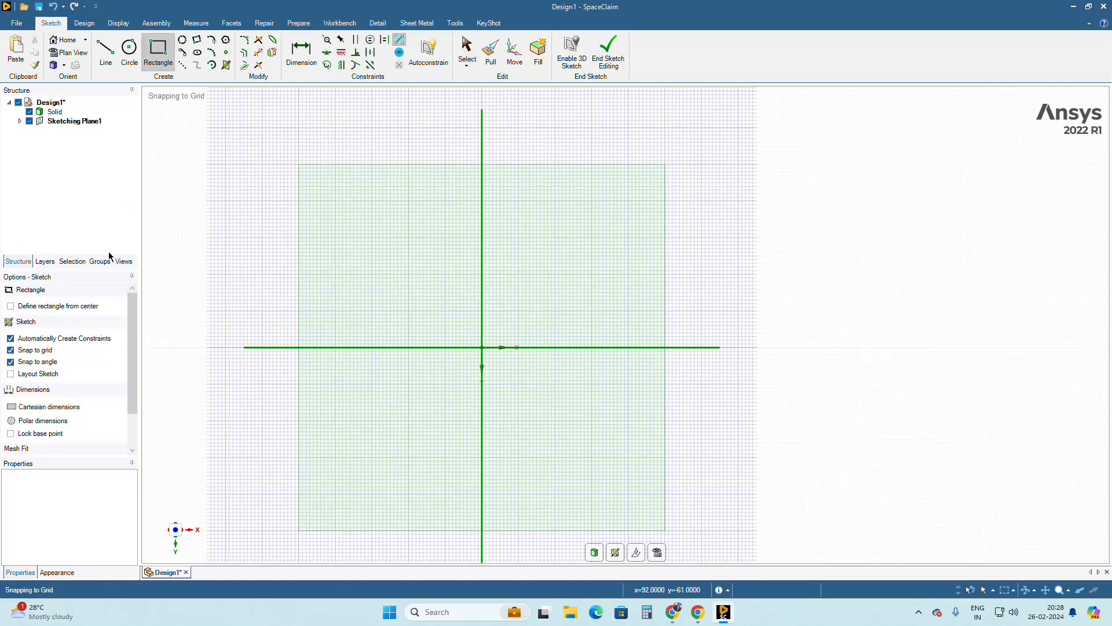
left_click(29, 309)
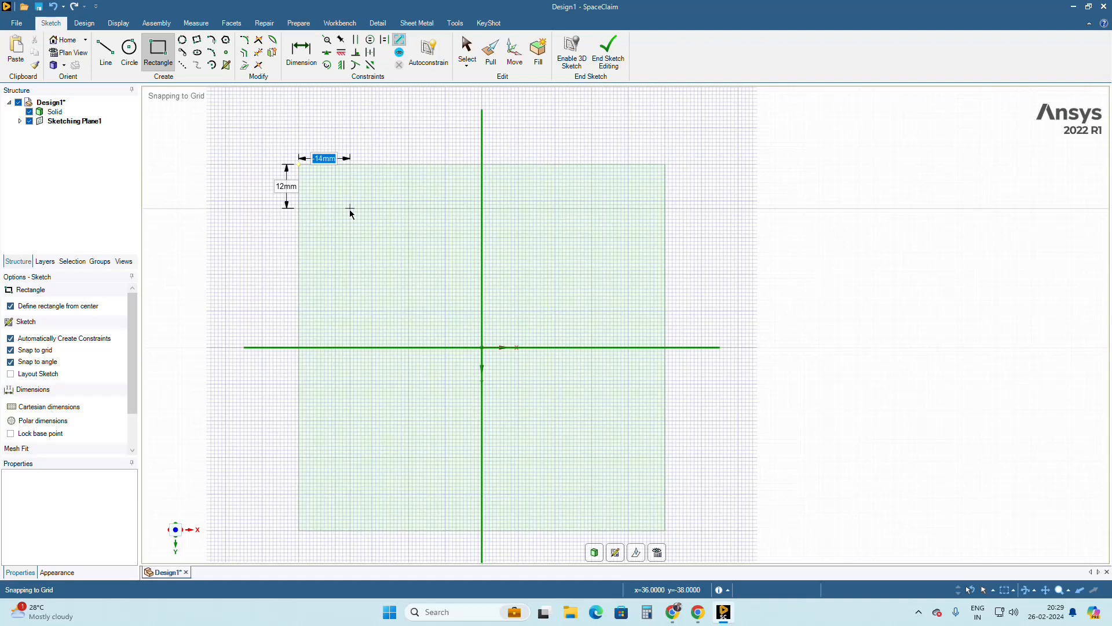
type("-12")
key("Tab")
type("12")
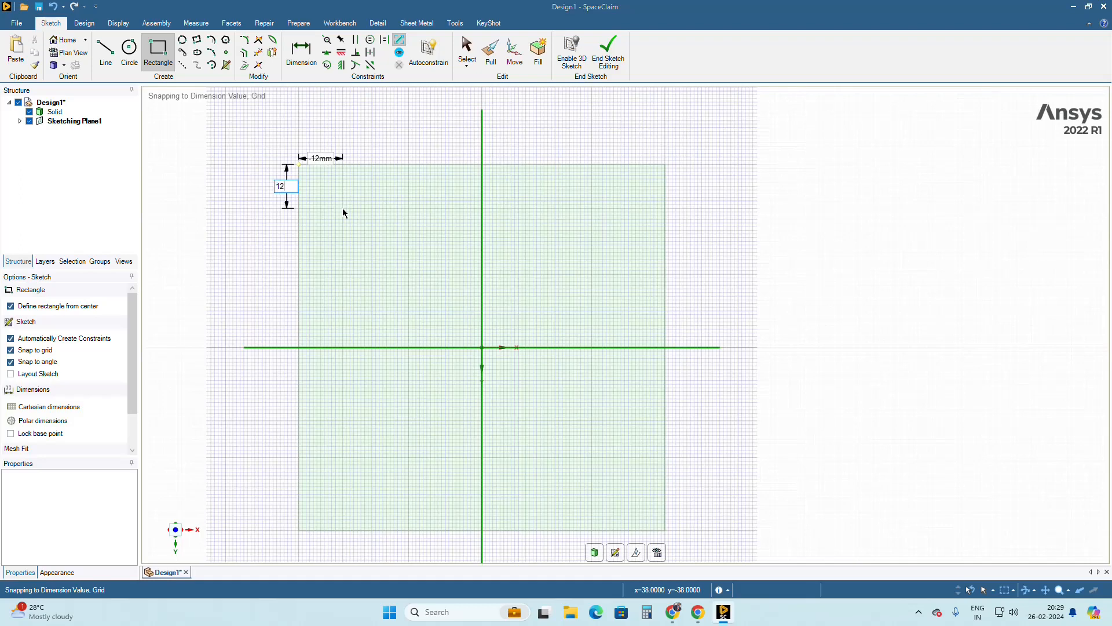
key("Return")
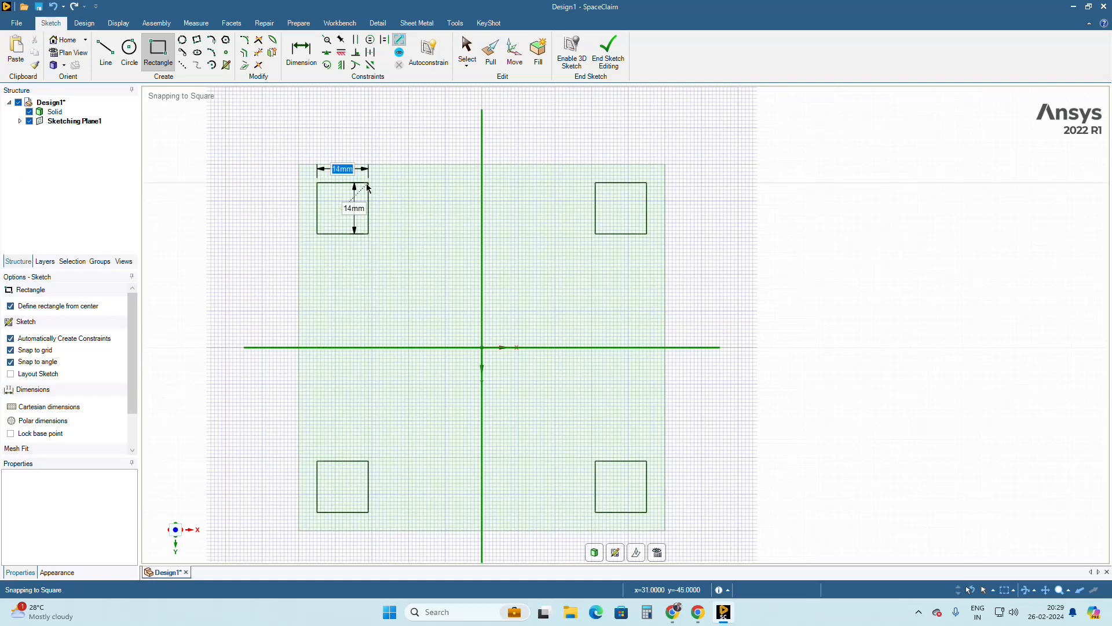
- Size the centered rectangle to 10 mm by 10 mm so that it is mirrored into all four corners, and finish the Rectangle tool
type("10")
key("Tab")
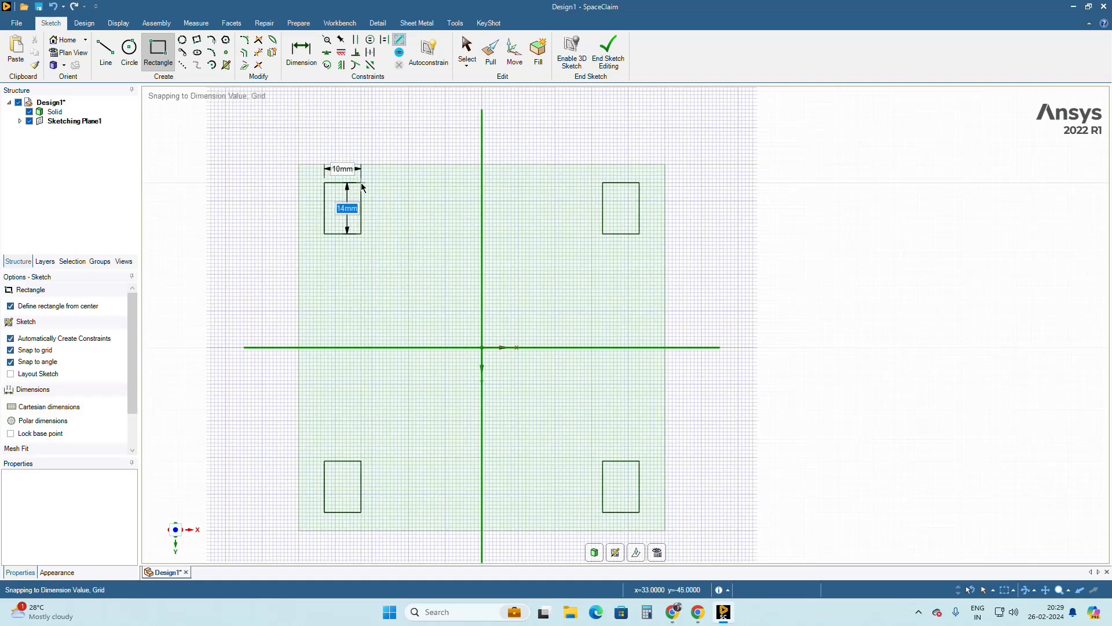
type("10")
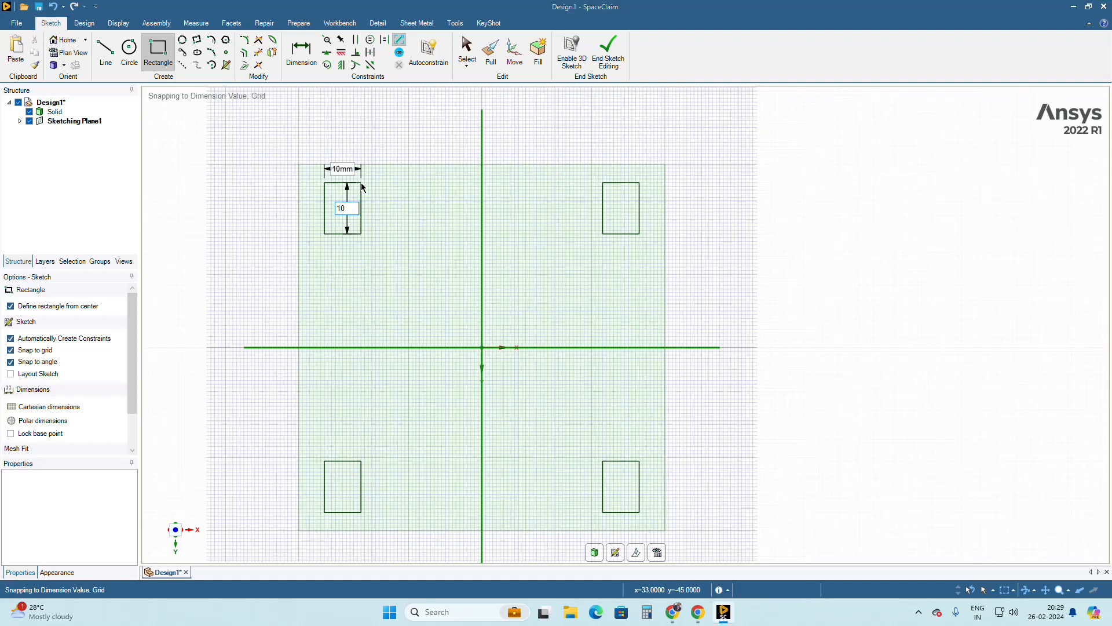
key("Return")
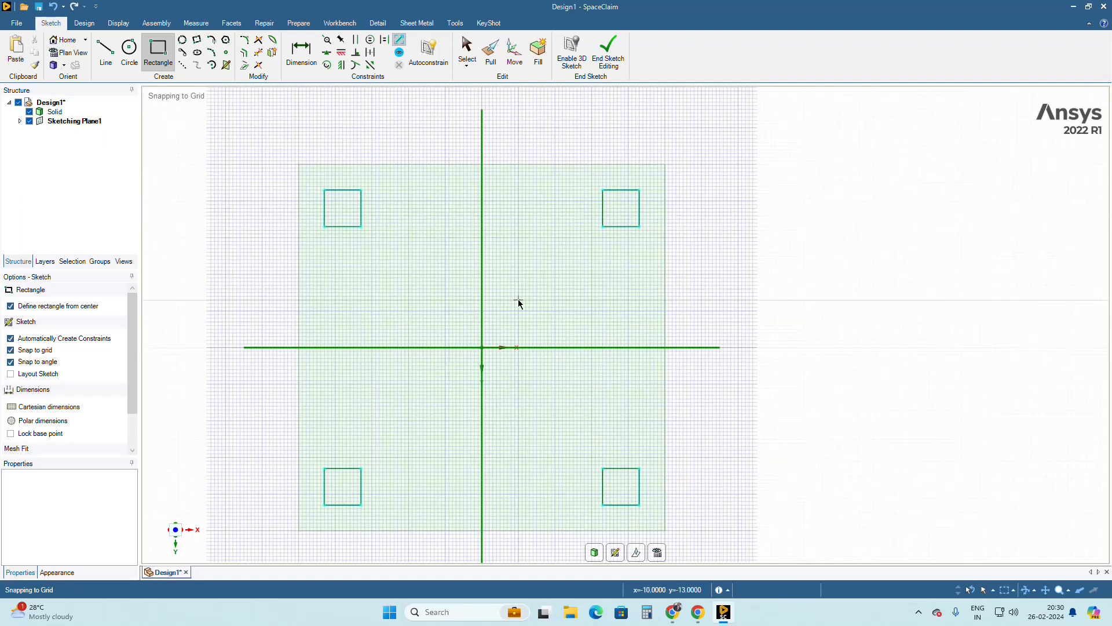
key("Escape")
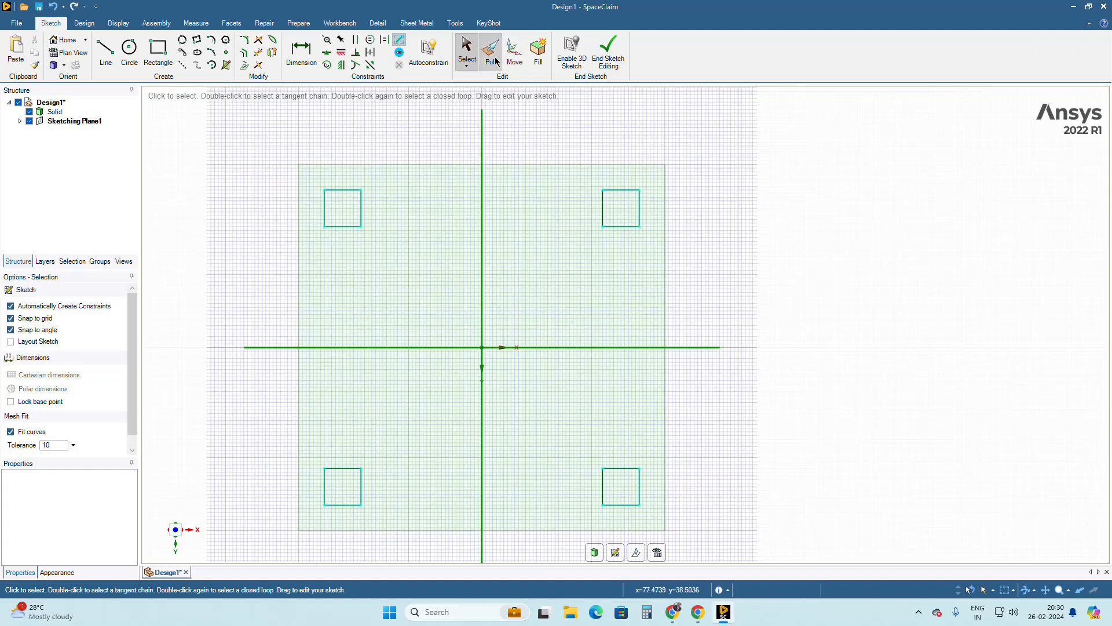
- Switch from sketch mode to 3D mode and activate the Pull tool
left_click(86, 23)
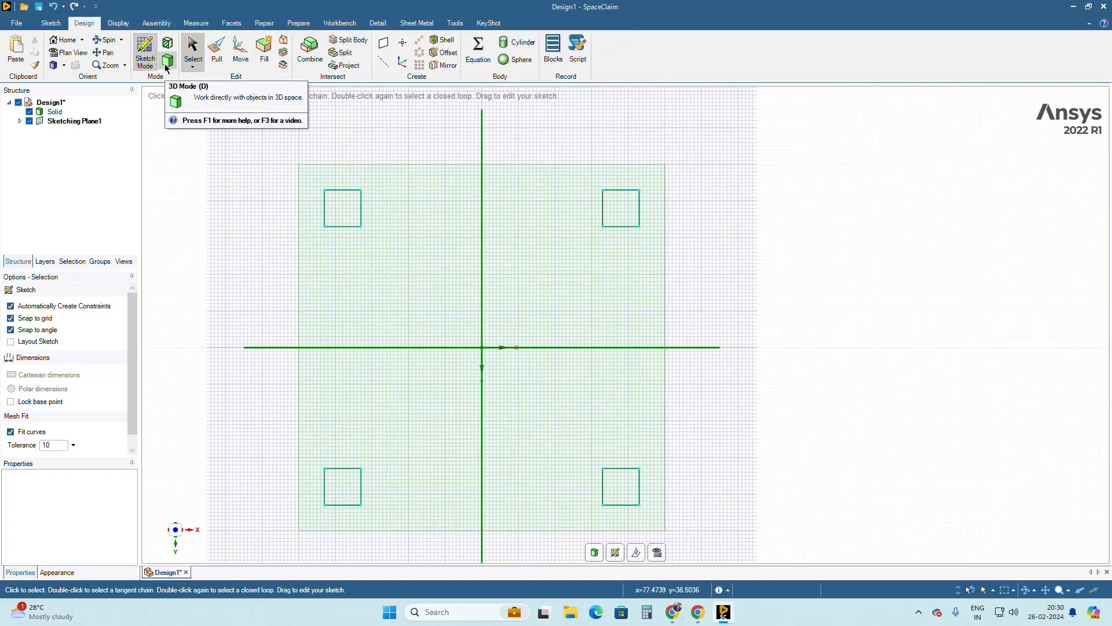
left_click(166, 63)
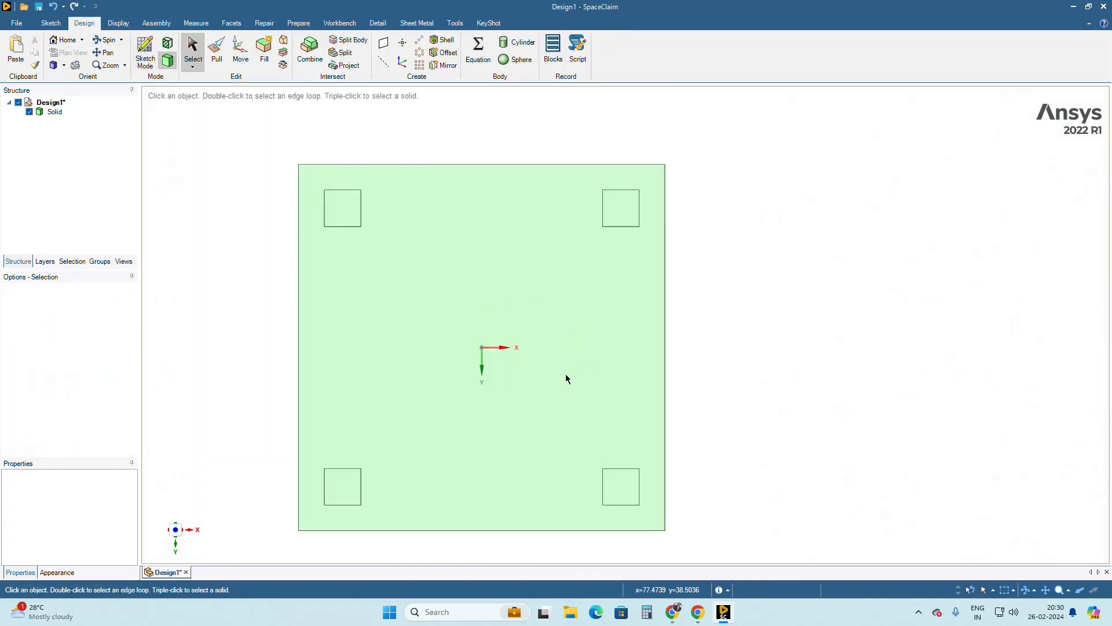
middle_click_drag(724, 382, 716, 257)
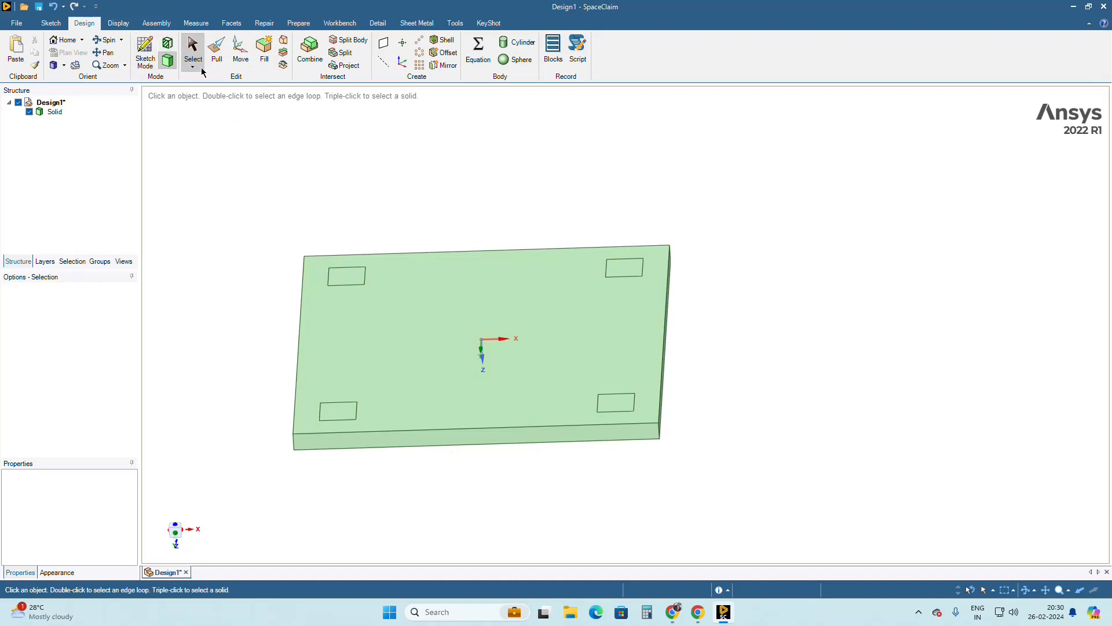
left_click(51, 23)
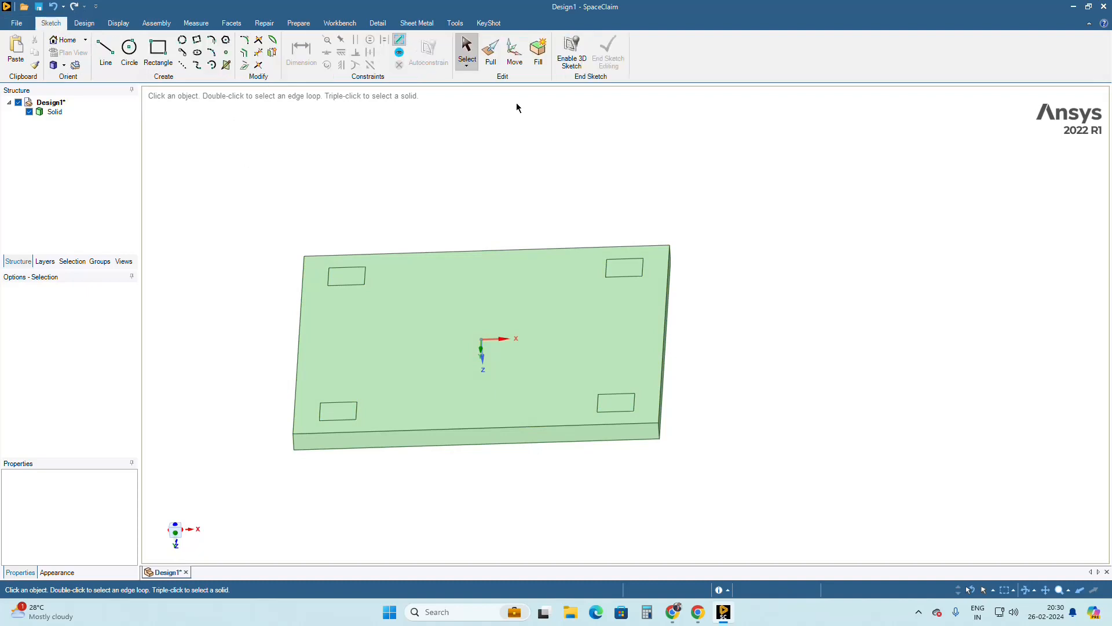
left_click(84, 22)
left_click(55, 24)
left_click(492, 61)
left_click(356, 276)
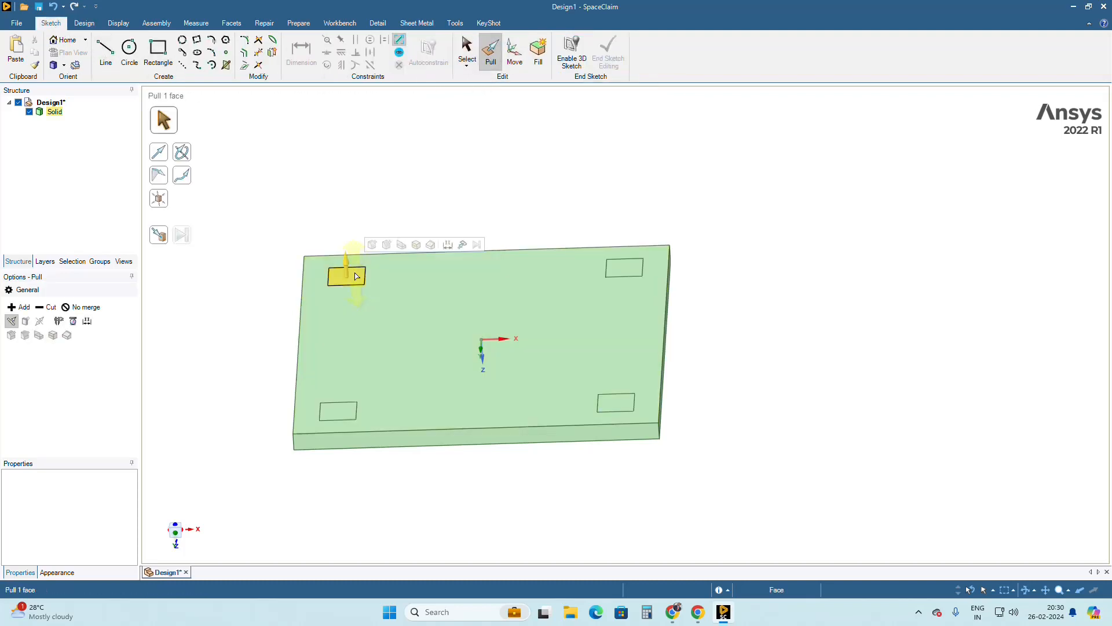
left_click(590, 274)
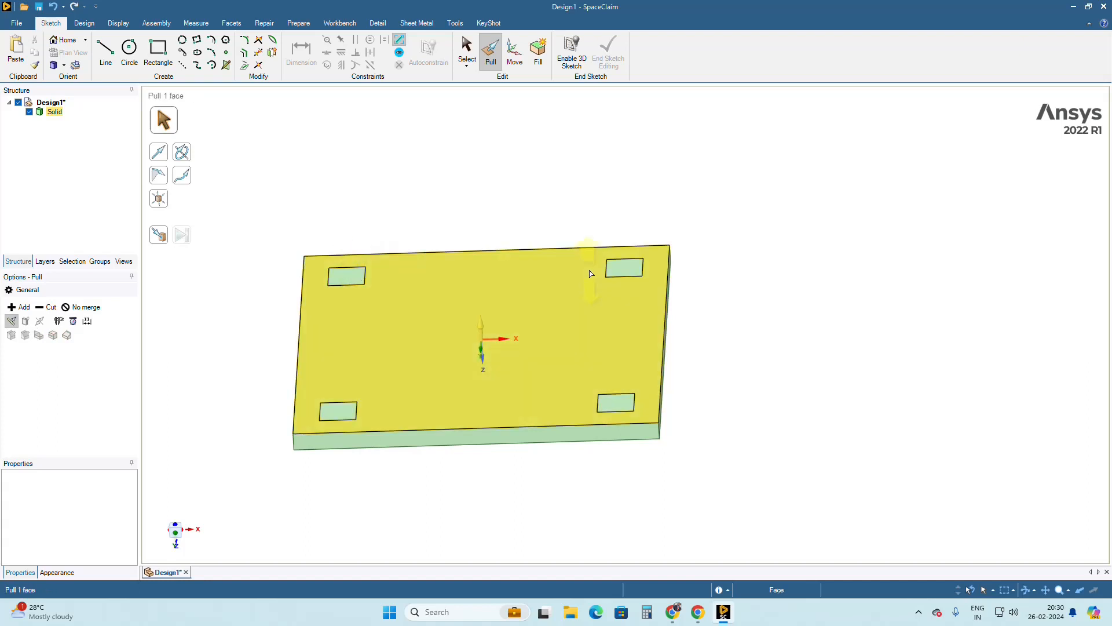
left_click(623, 268)
left_click(615, 404)
left_click(276, 415)
left_click(332, 413)
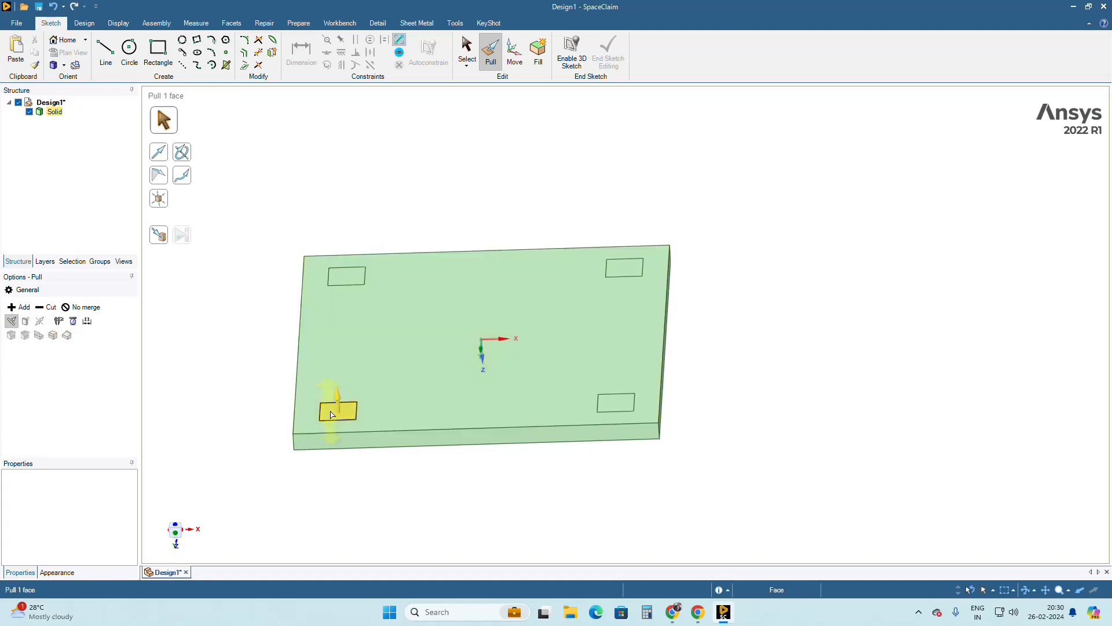
left_click(360, 278)
left_click(668, 272)
left_click(622, 267)
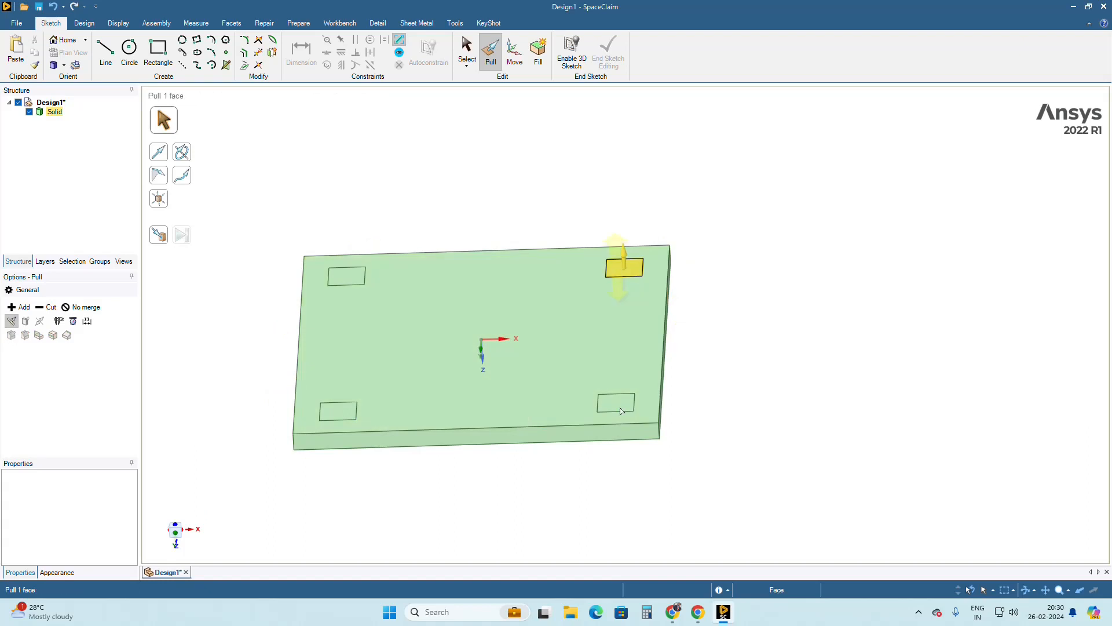
left_click(565, 441)
left_click(380, 354)
left_click(349, 255)
left_click(394, 315)
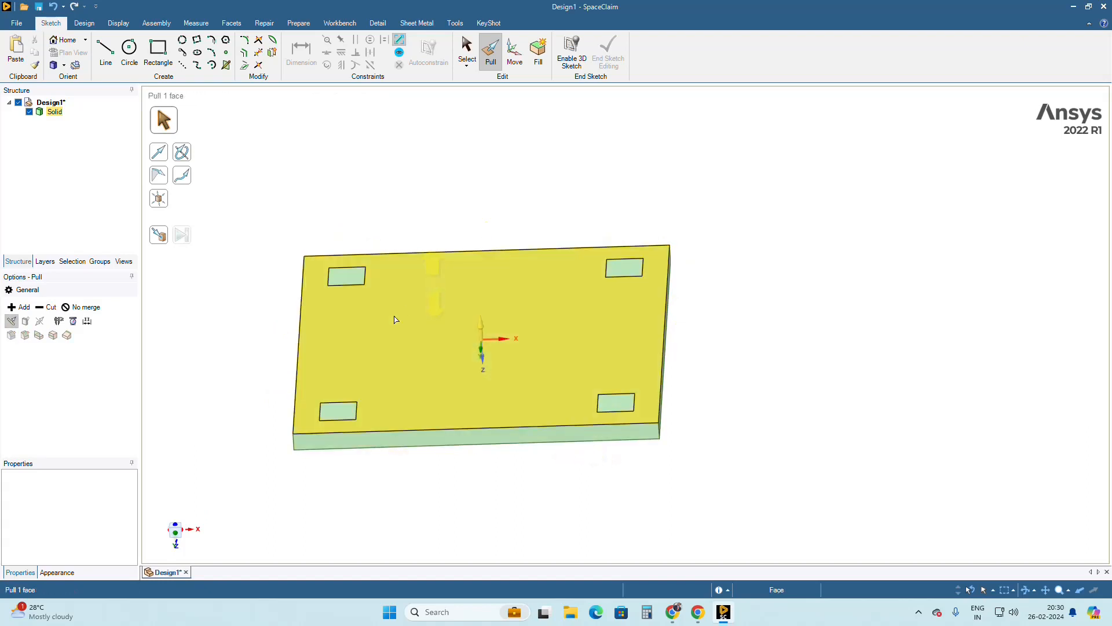
left_click(349, 281)
left_click(366, 277)
left_click(596, 447)
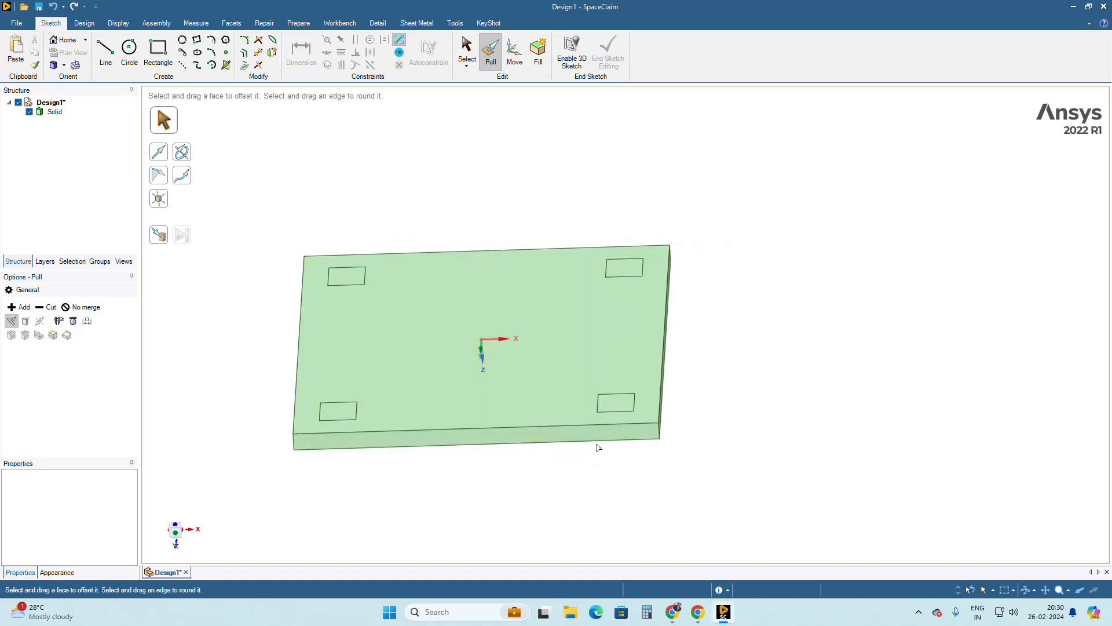
left_click(368, 406)
left_click(676, 259)
- Pull all four corner squares together 100 mm outward from the plate's underside to form the table legs
left_click(359, 283)
left_click(355, 279)
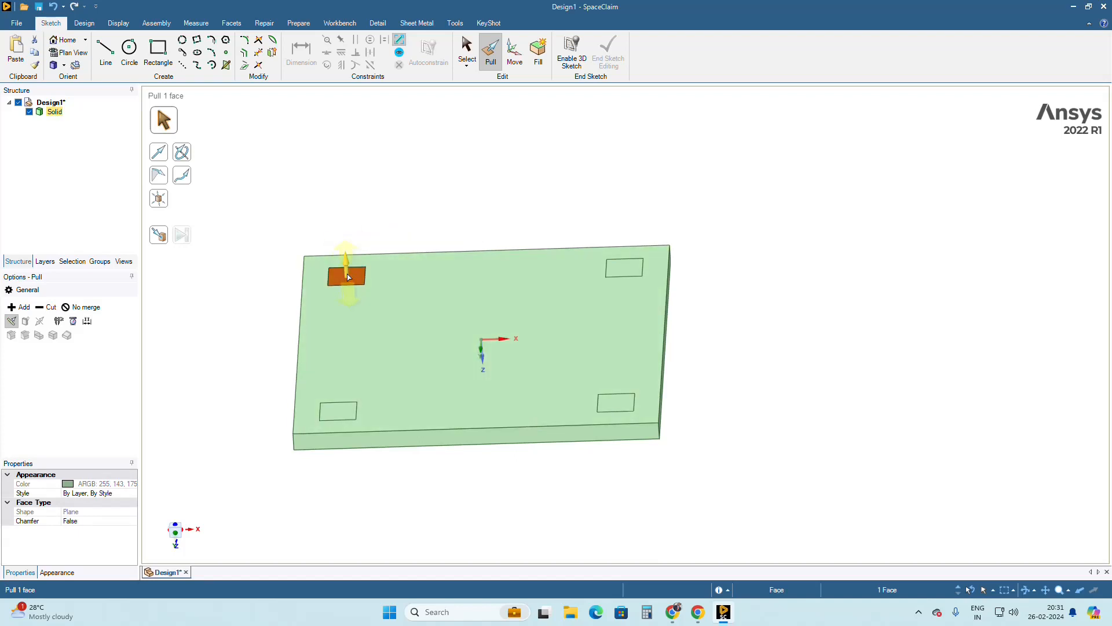
left_click(625, 273, "ctrl")
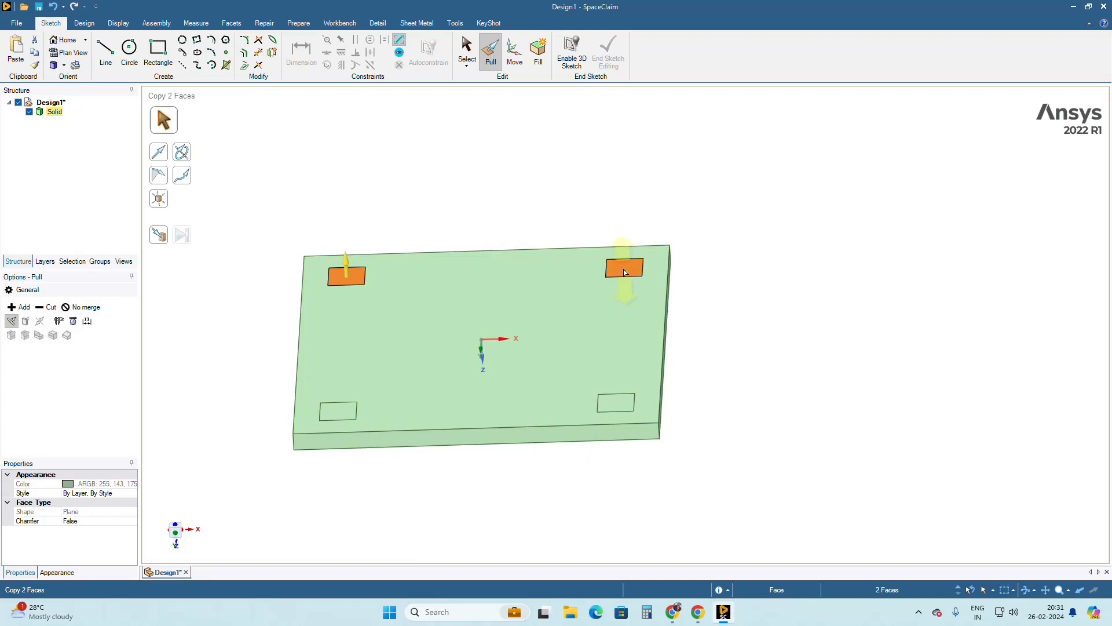
left_click(609, 402, "ctrl")
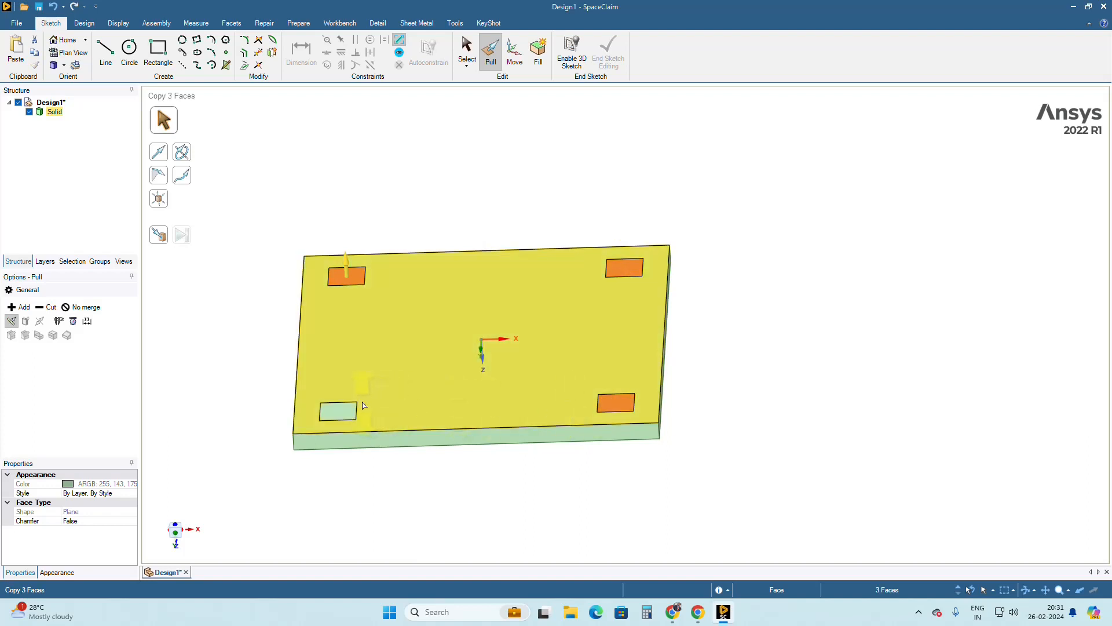
left_click(337, 410, "ctrl")
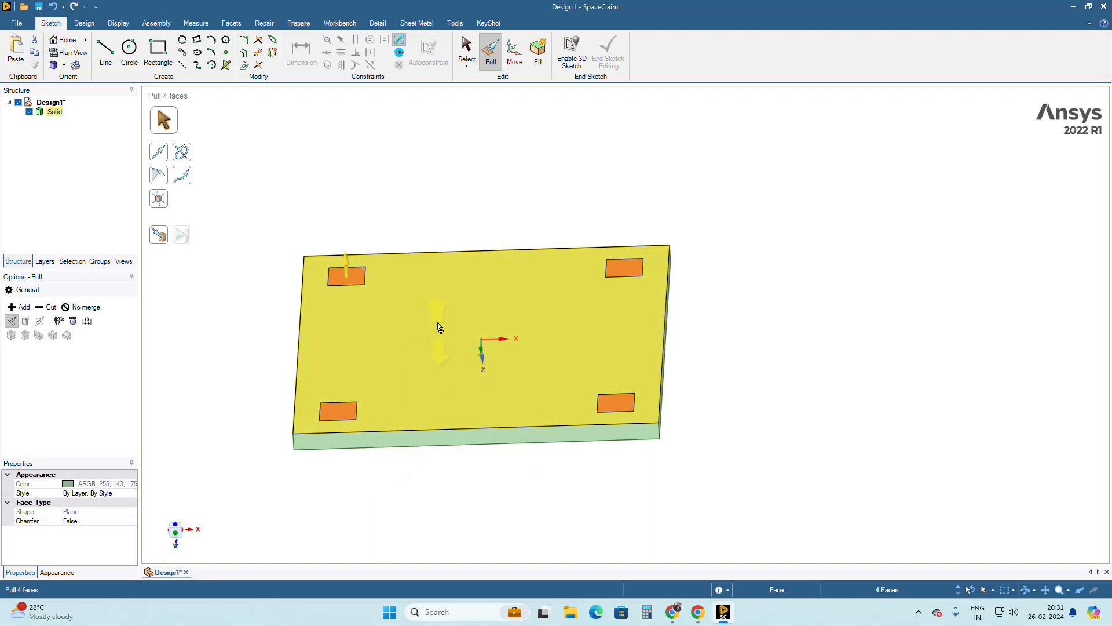
left_click_drag(437, 322, 441, 158)
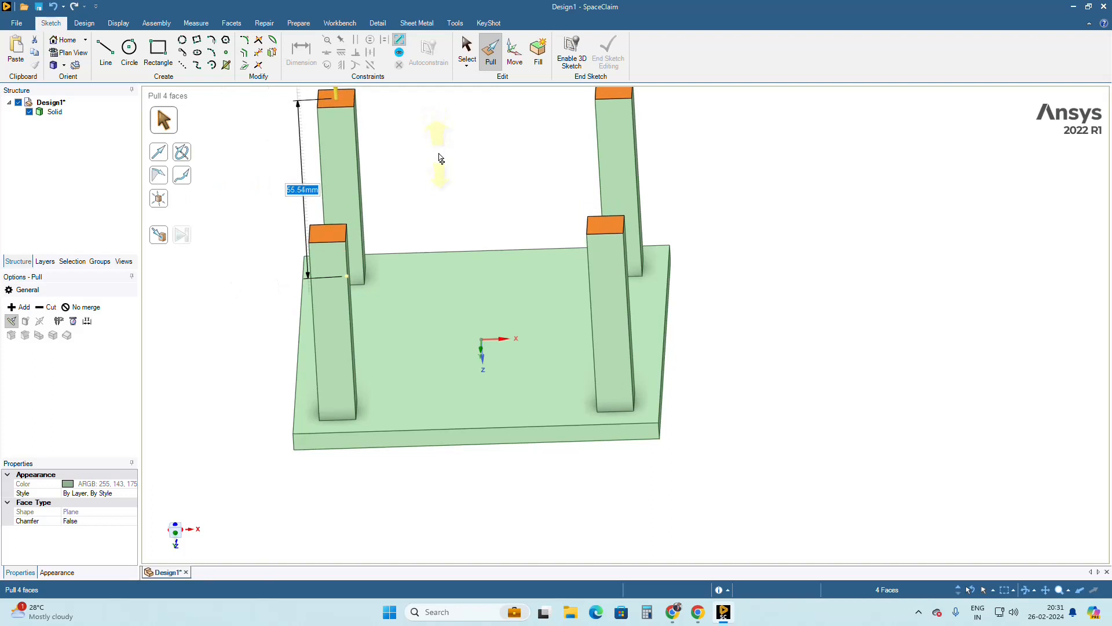
type("5")
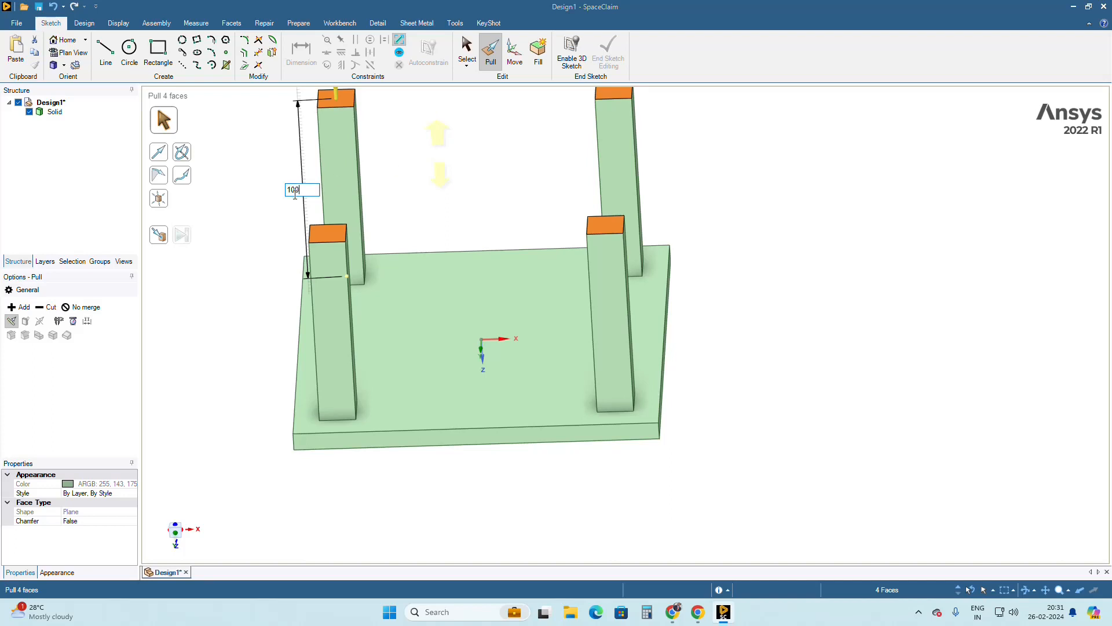
key("Return")
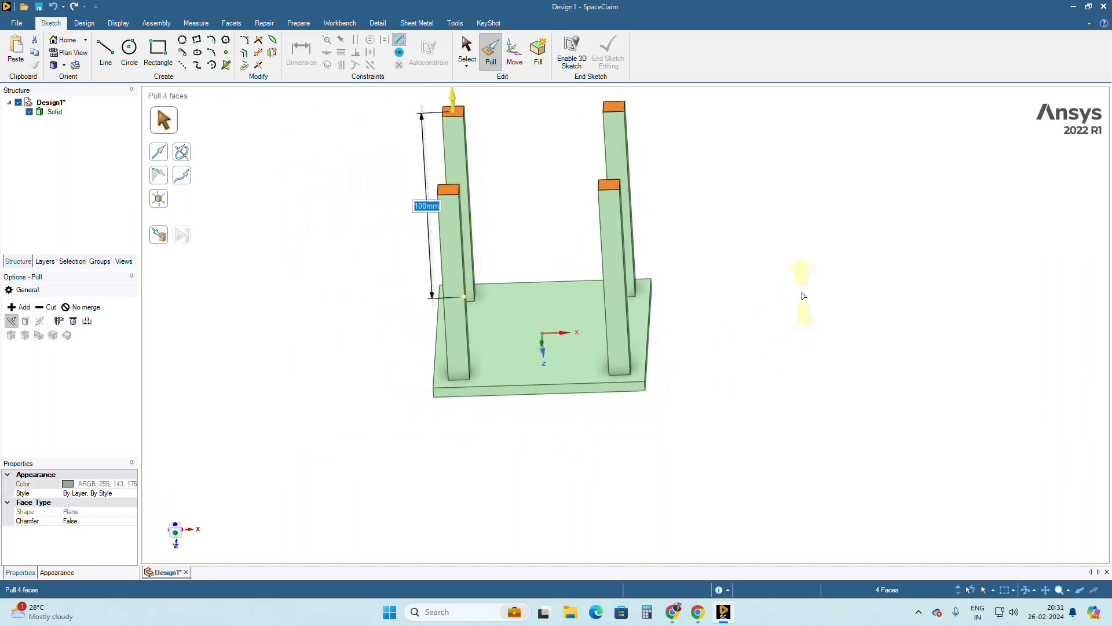
key("Escape")
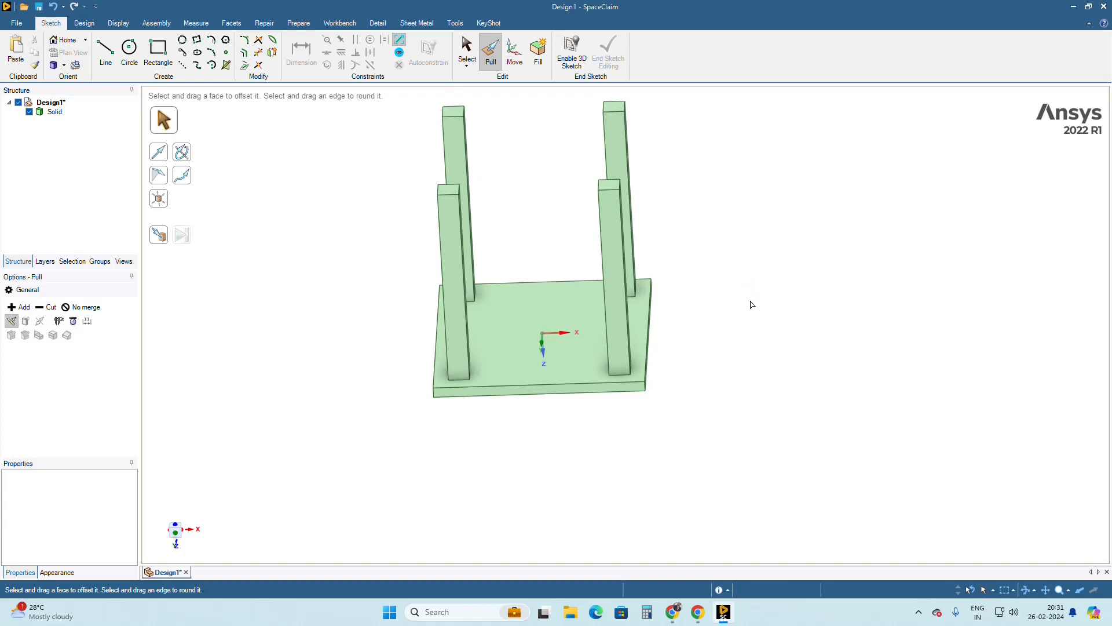
mouse_move(751, 305)
middle_mouse_down()
mouse_move(732, 244)
mouse_move(680, 169)
mouse_move(705, 102)
mouse_move(775, 72)
mouse_move(696, 321)
mouse_move(727, 220)
mouse_move(652, 179)
mouse_move(535, 225)
mouse_move(683, 226)
mouse_move(702, 162)
mouse_move(641, 191)
mouse_move(658, 188)
mouse_move(616, 218)
mouse_move(655, 216)
mouse_move(676, 184)
mouse_move(742, 226)
mouse_move(638, 166)
mouse_move(599, 176)
mouse_move(660, 178)
middle_mouse_up()
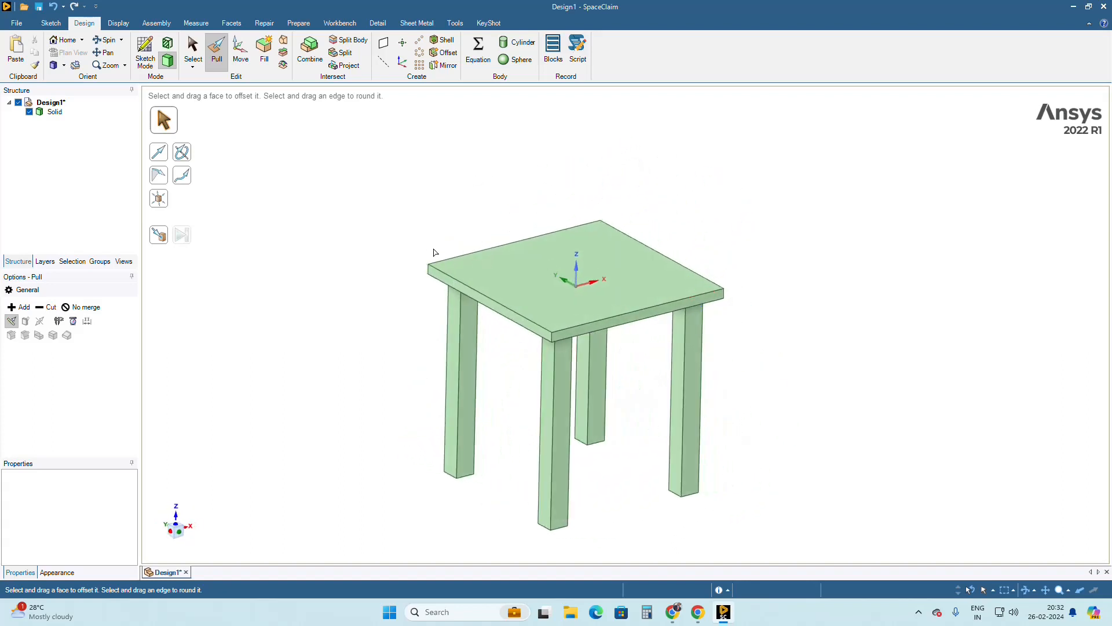
left_click(488, 284)
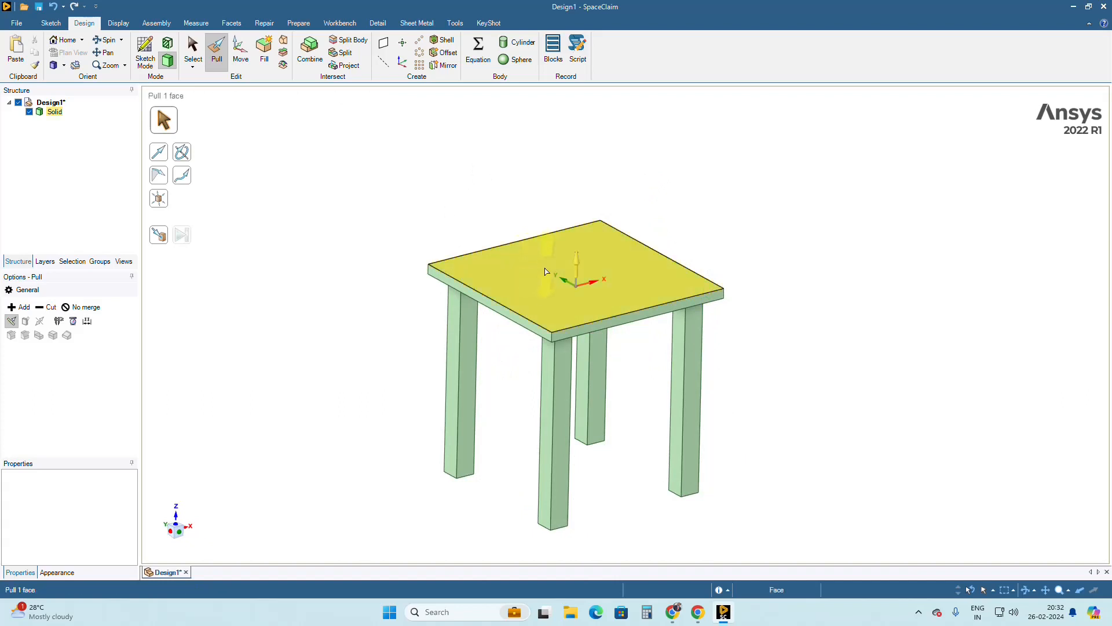
left_click(323, 246)
left_click(521, 258)
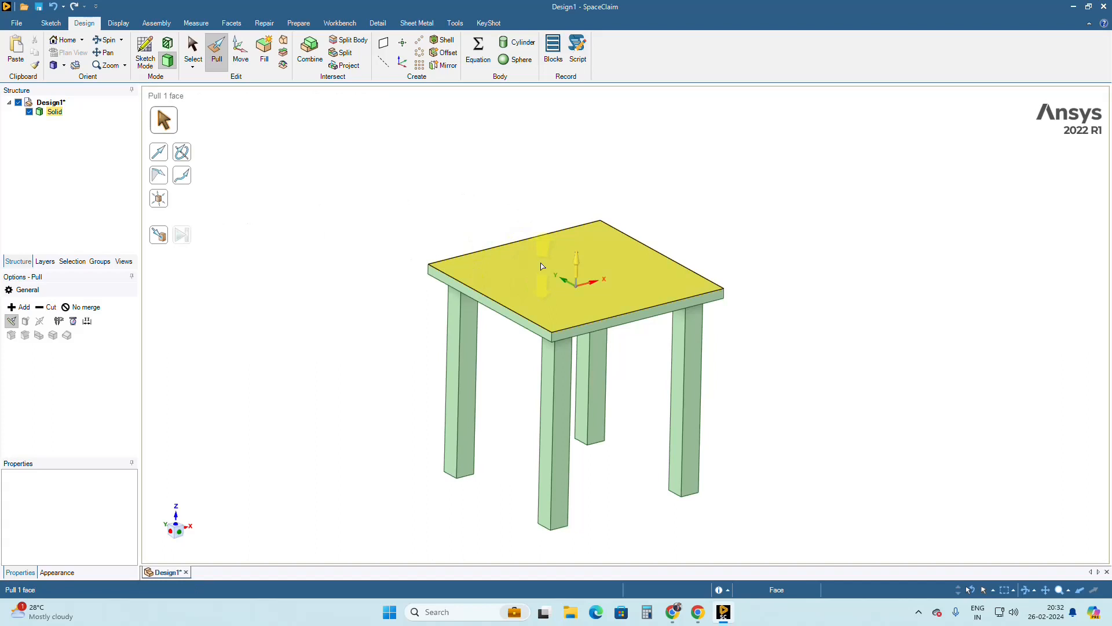
left_click(568, 224)
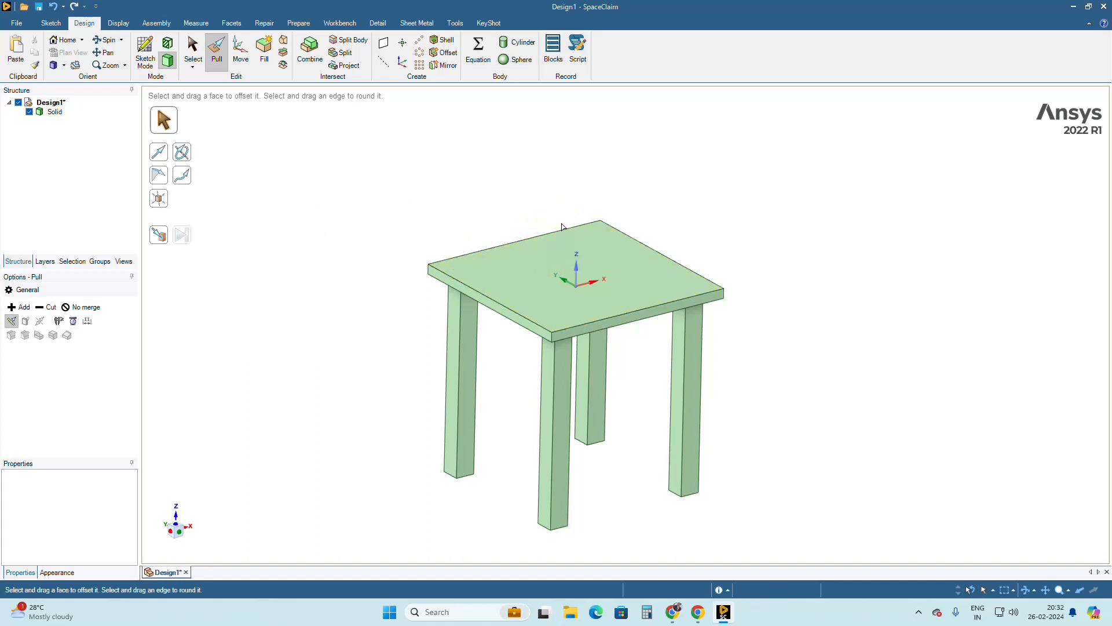
- Start a rectangle sketch on the tabletop's upper face and orient it to plan view
left_click(59, 25)
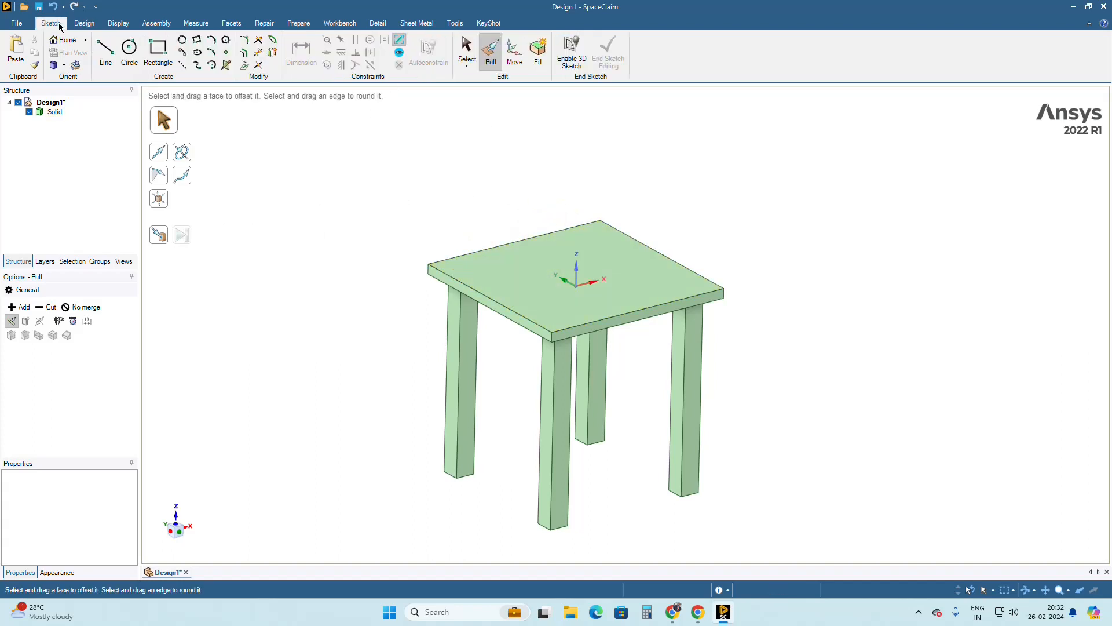
left_click(467, 49)
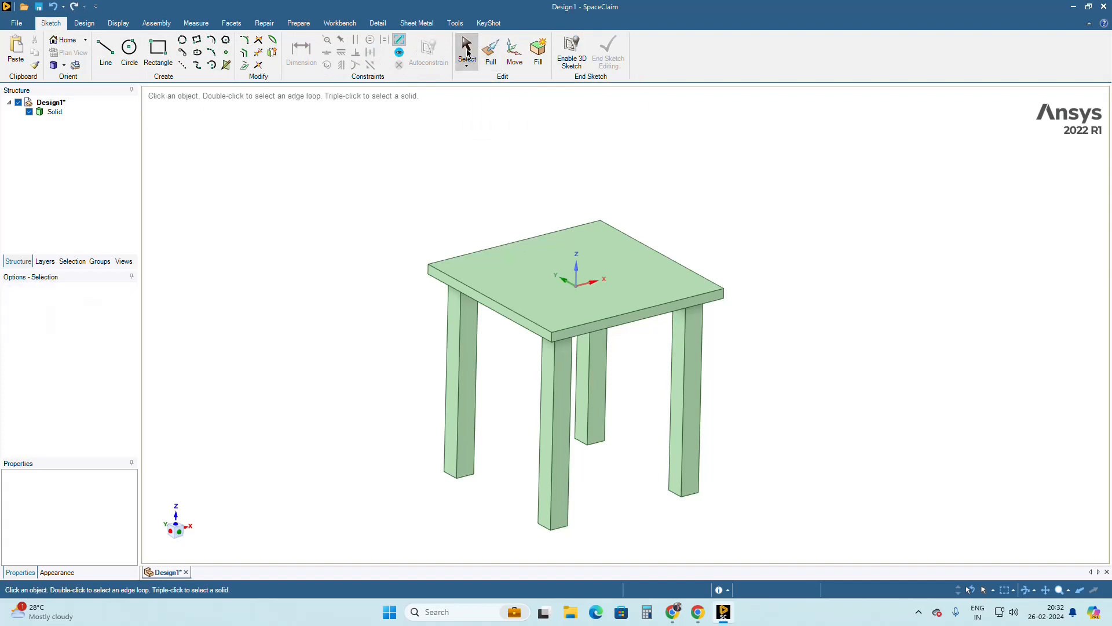
left_click(539, 270)
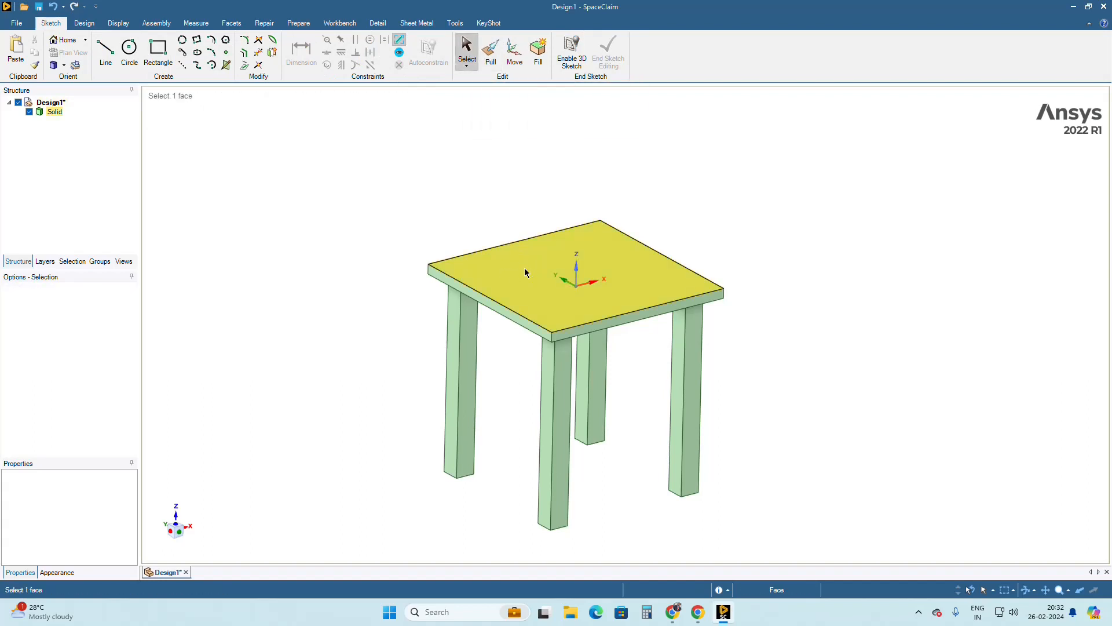
left_click(525, 272)
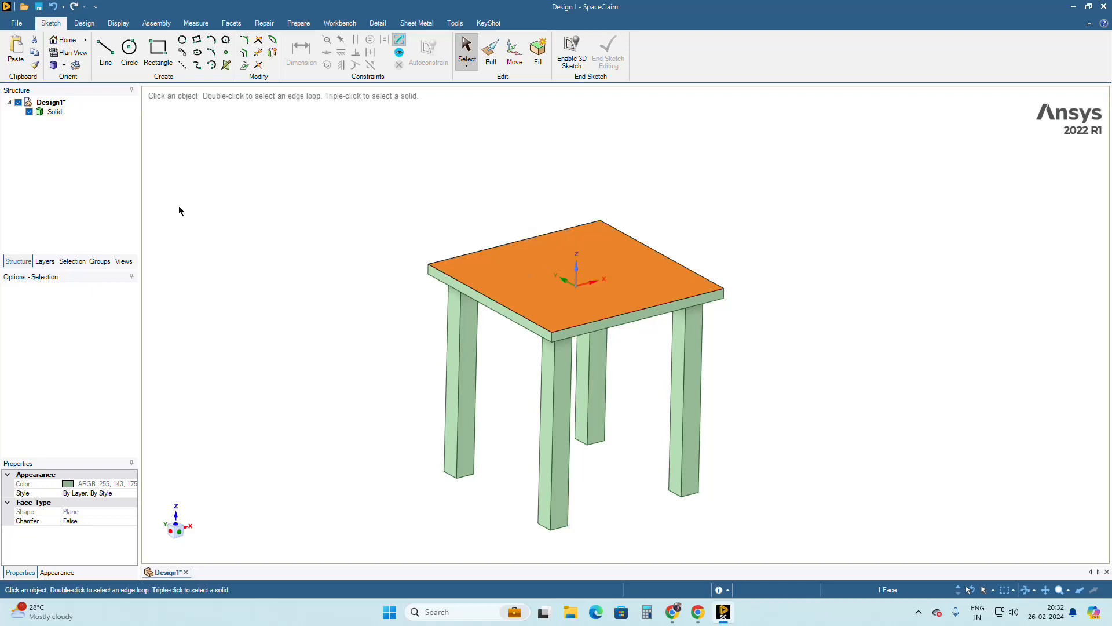
left_click(158, 51)
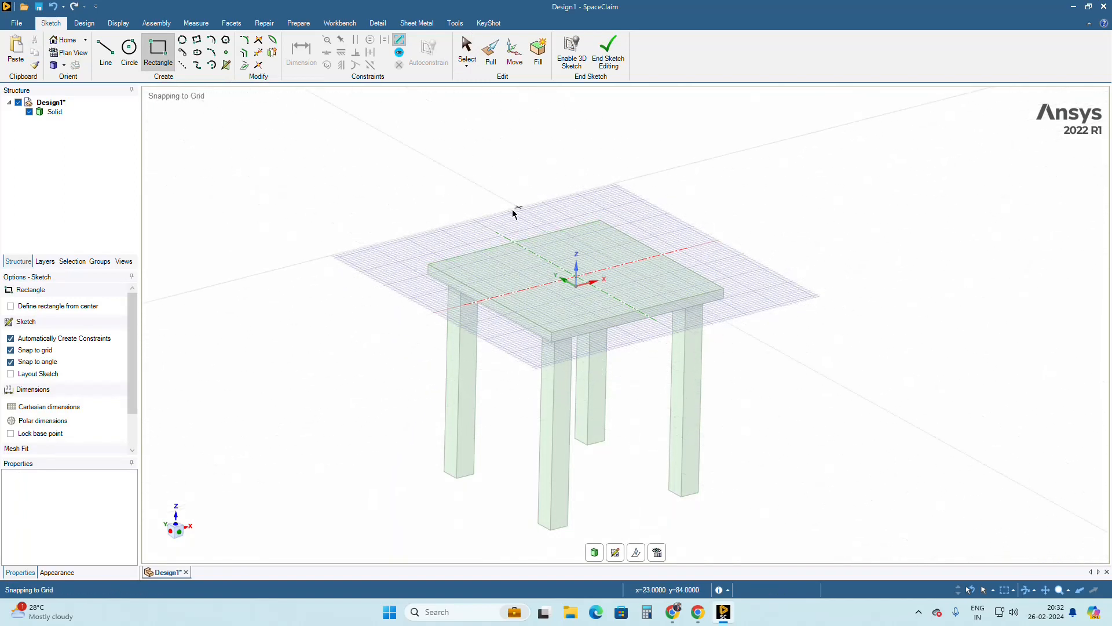
left_click(658, 558)
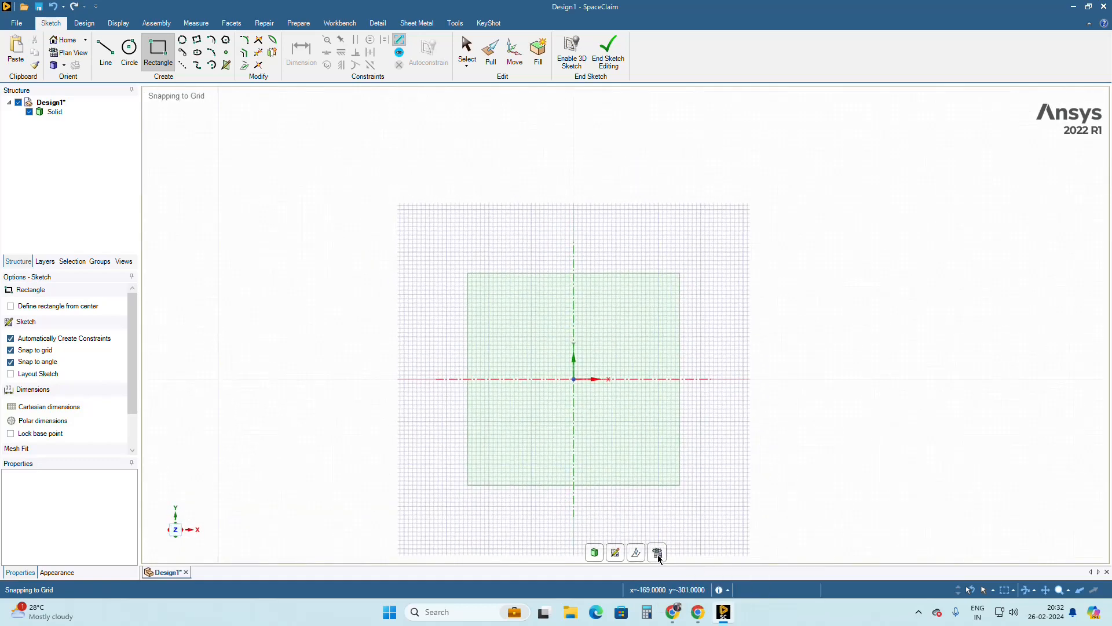
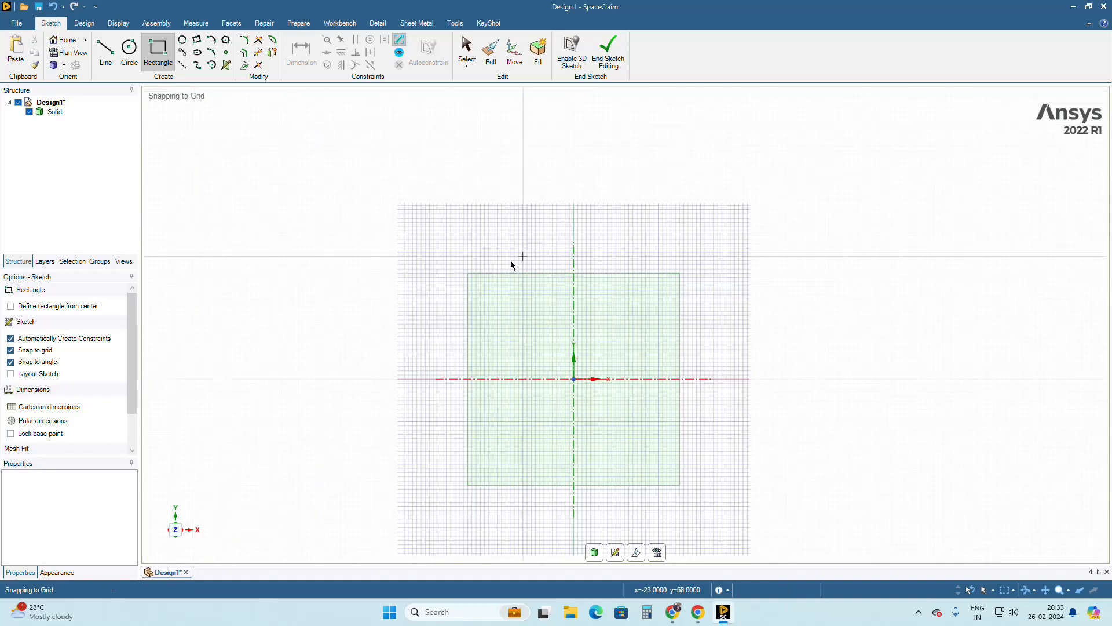
- Draw a 100 mm by 10 mm rectangle along the tabletop's full positive-Y edge, starting from its corner
left_click(469, 274)
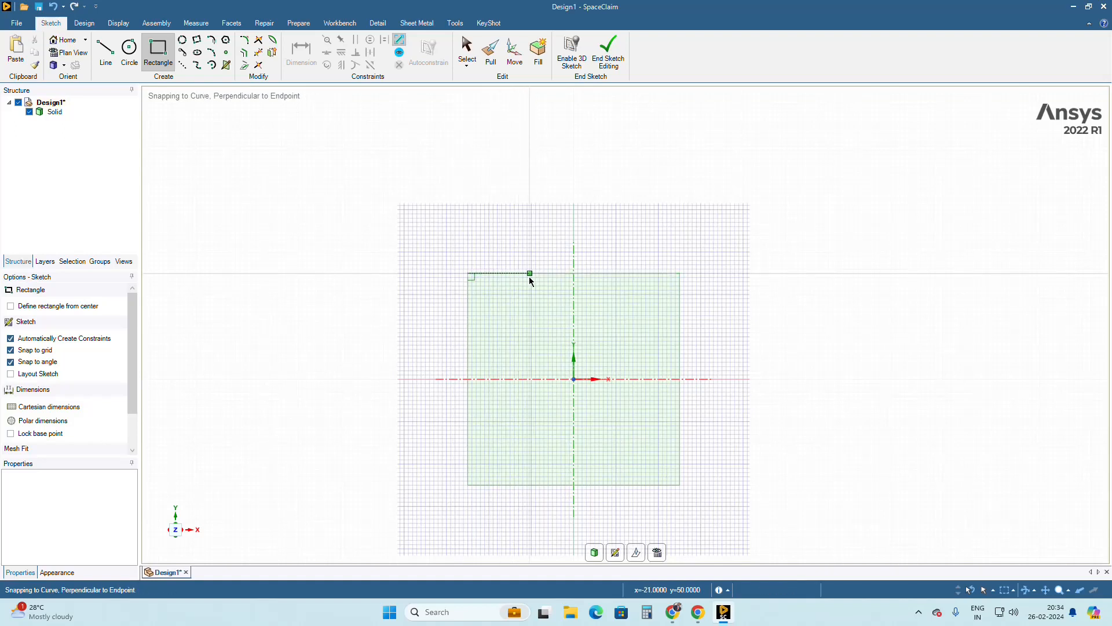
left_click(468, 273)
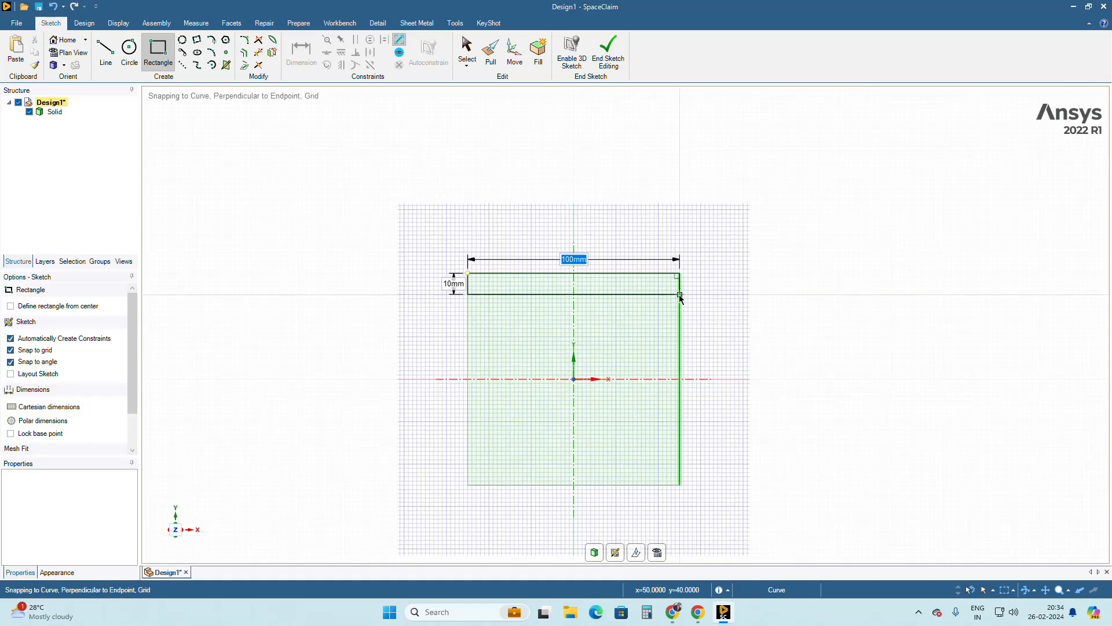
key("Tab")
key("Return")
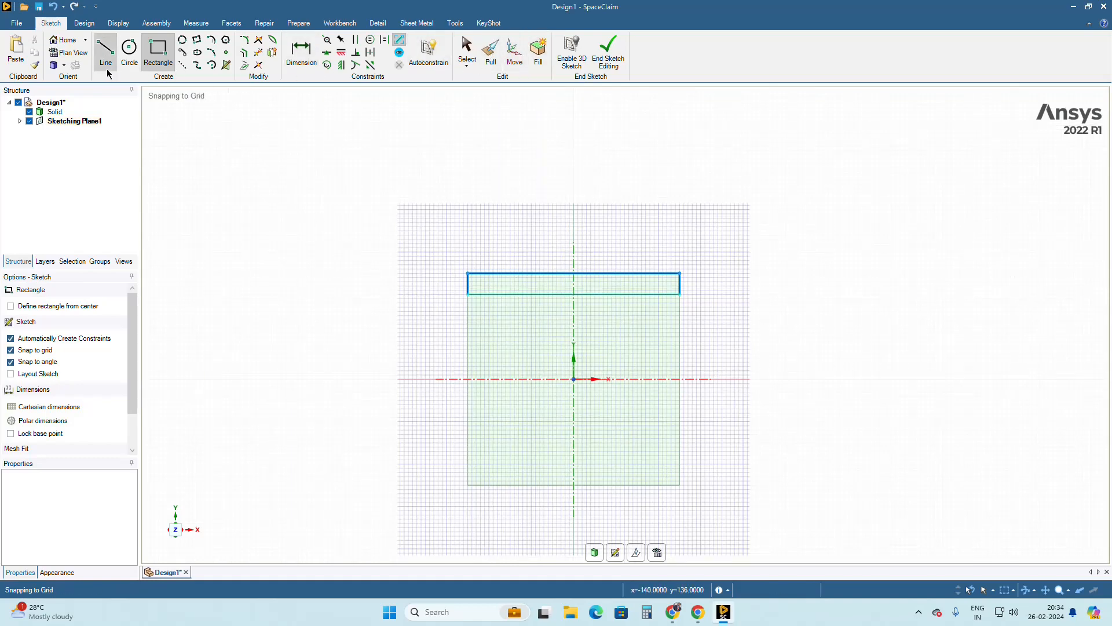
- Pull the 10 mm strip on the tabletop 100 mm upward to form a chair backrest
left_click(493, 60)
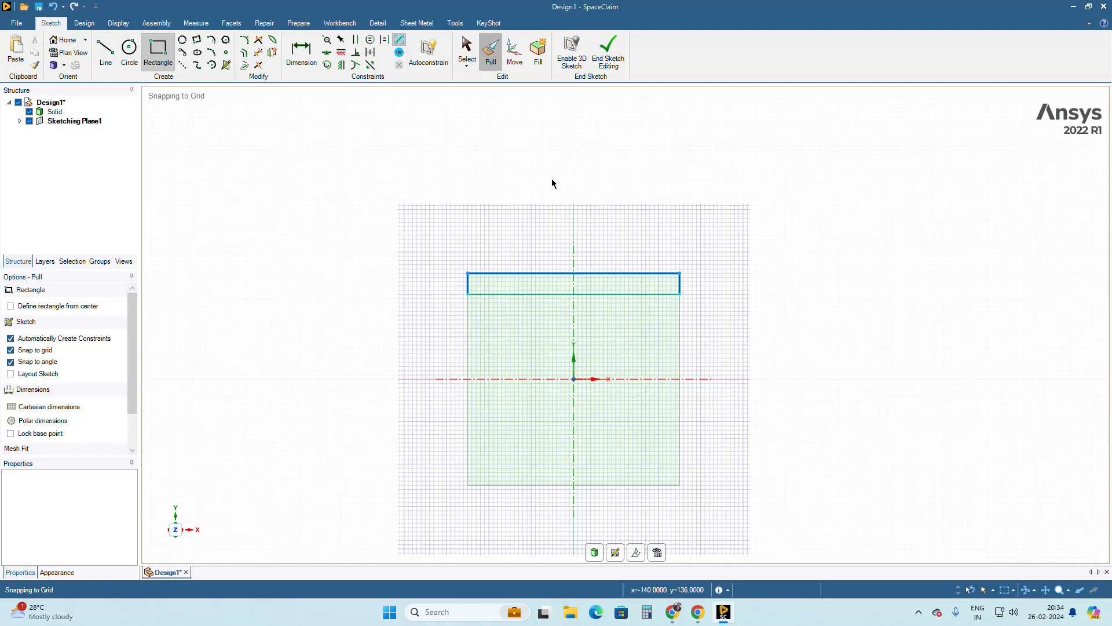
mouse_move(736, 260)
middle_mouse_down()
mouse_move(732, 186)
mouse_move(770, 158)
mouse_move(714, 164)
mouse_move(695, 181)
middle_mouse_up()
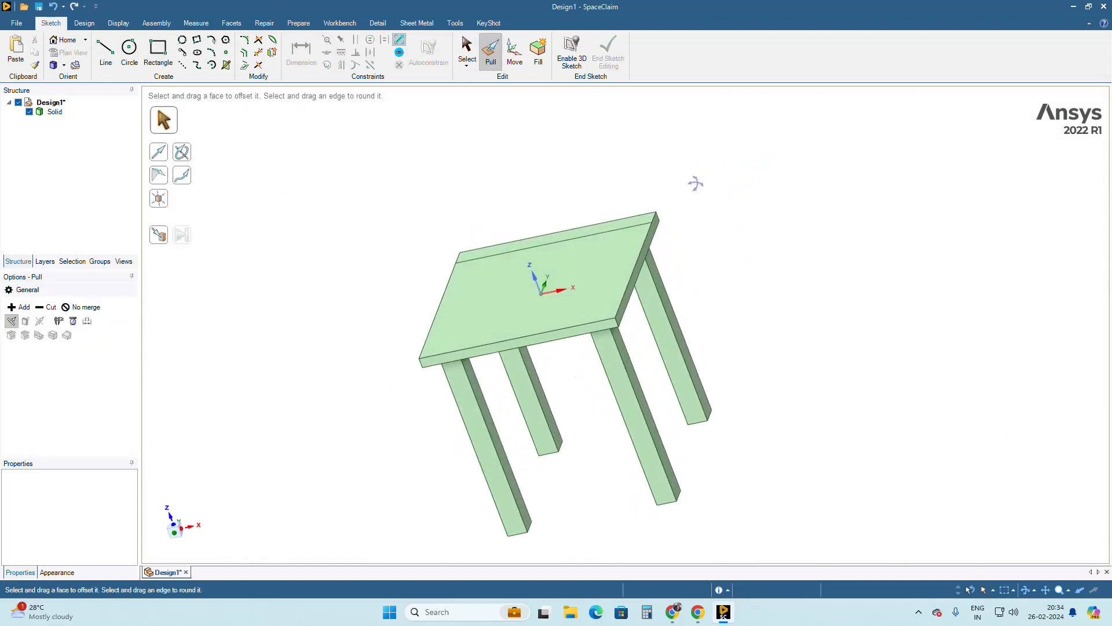
left_click(581, 233)
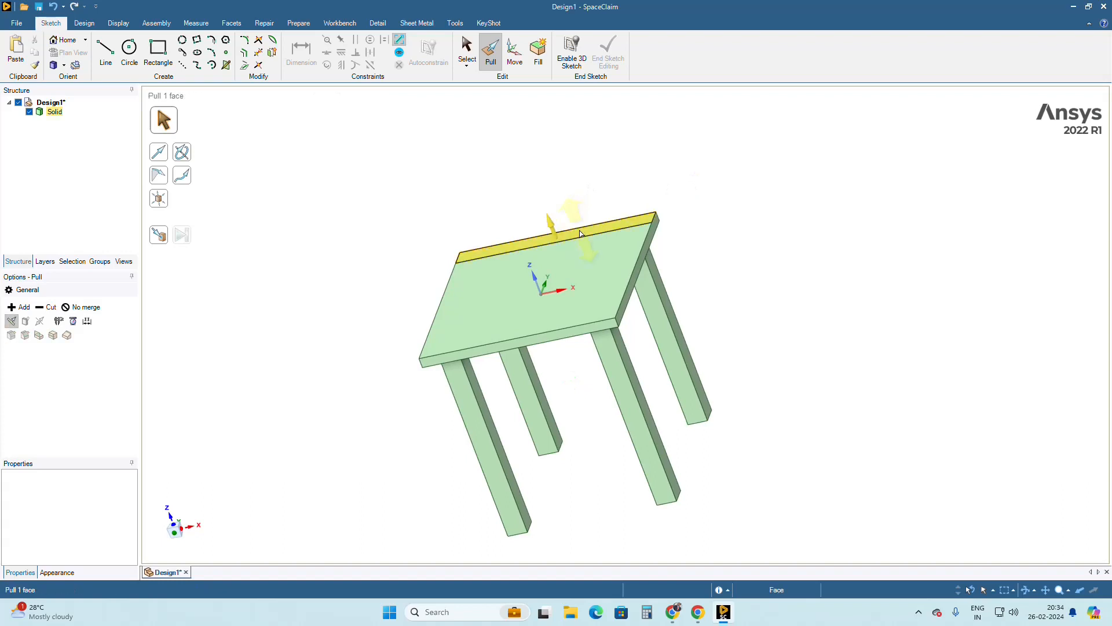
left_click_drag(581, 233, 568, 136)
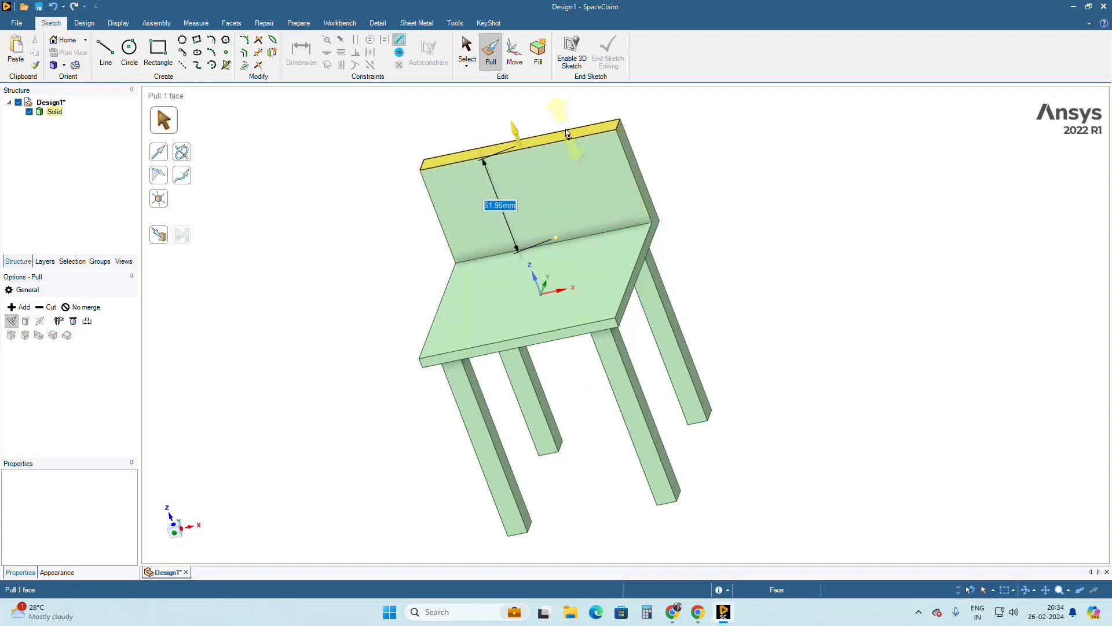
type("100")
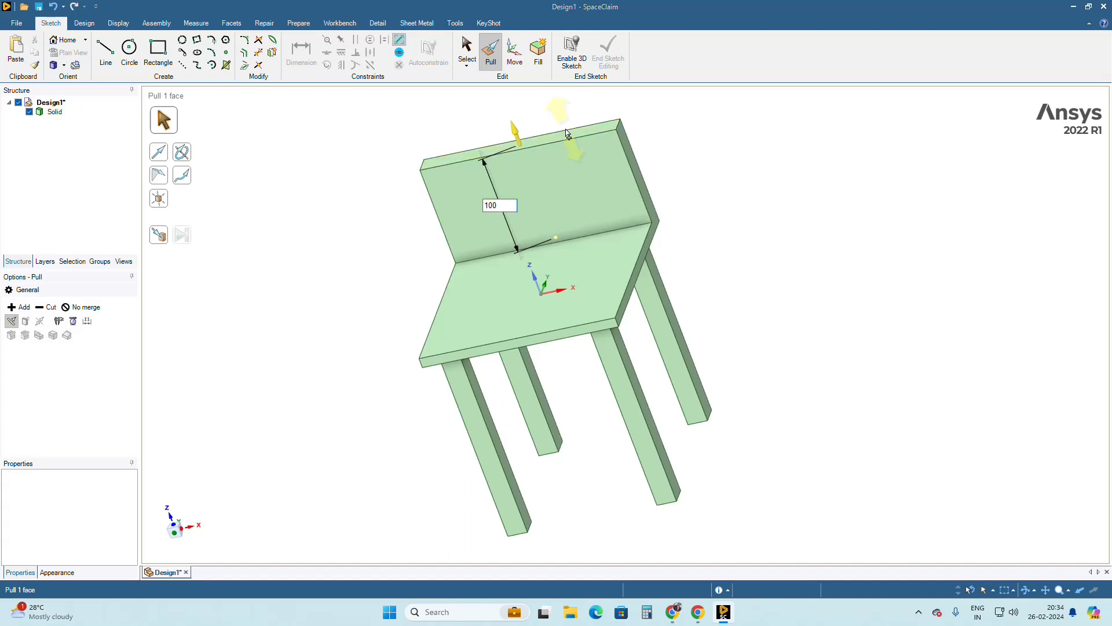
key("Return")
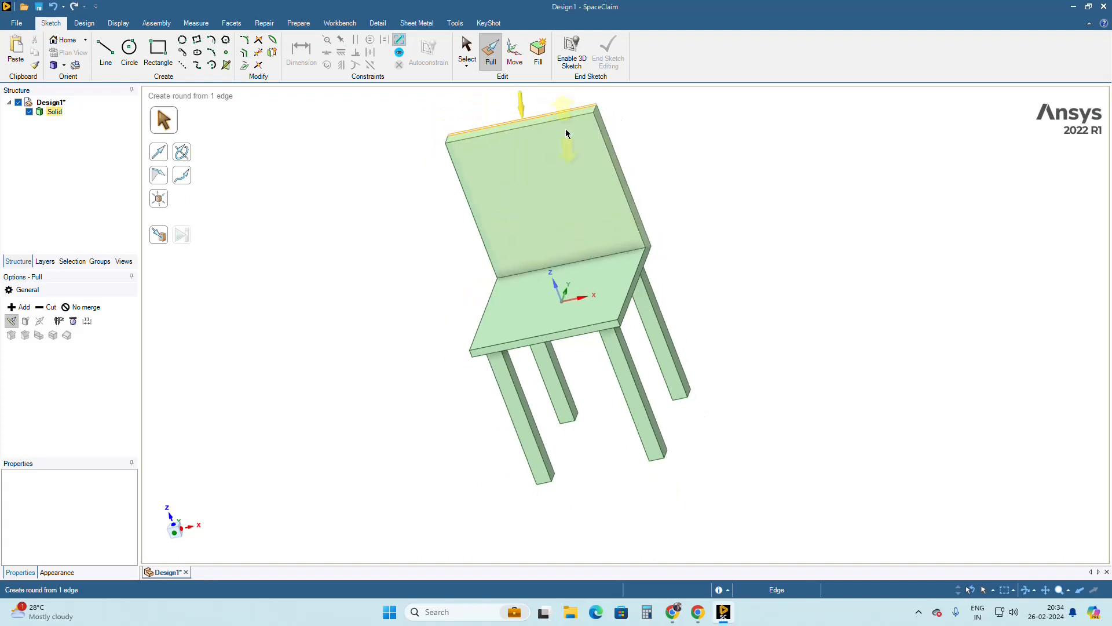
- Pull the backrest's front face 5 mm inward to thin the backrest, then clear the selection
scroll(657, 317, "down", 2)
middle_click_drag(799, 344, 514, 319)
left_click(557, 224)
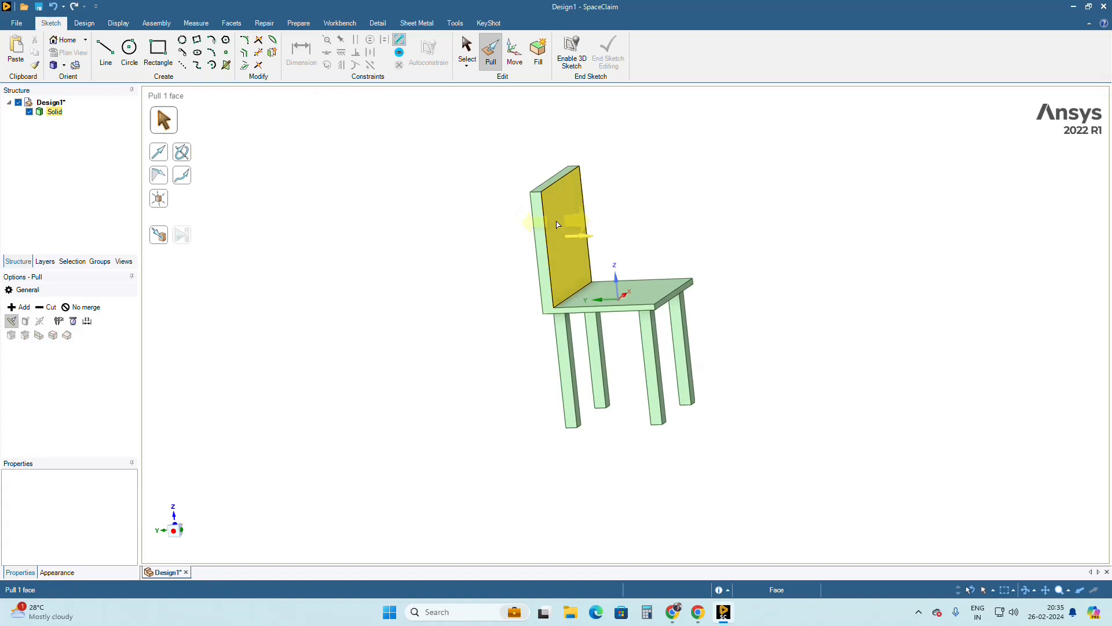
left_click_drag(558, 224, 558, 226)
left_click_drag(558, 226, 554, 225)
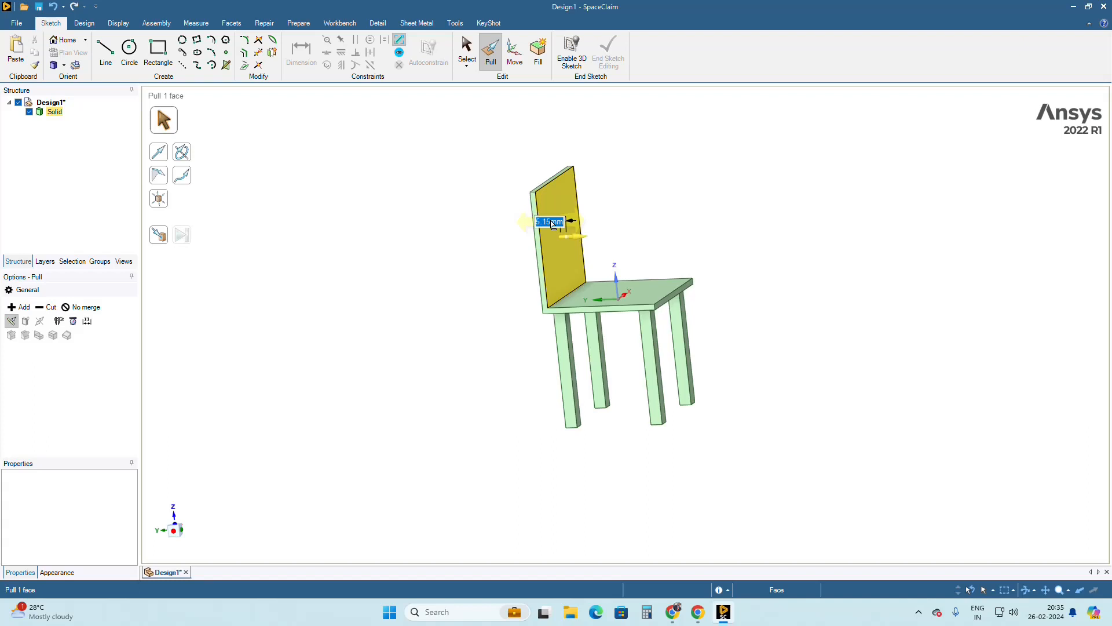
mouse_move(554, 225)
left_mouse_down()
mouse_move(540, 222)
mouse_move(553, 225)
left_mouse_up()
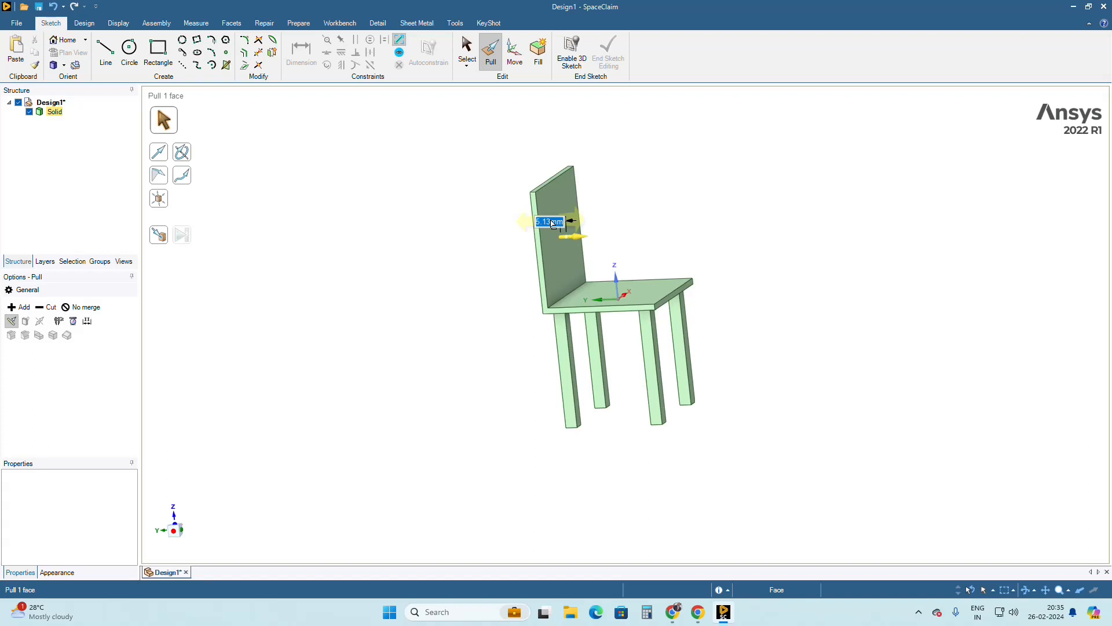
type("5")
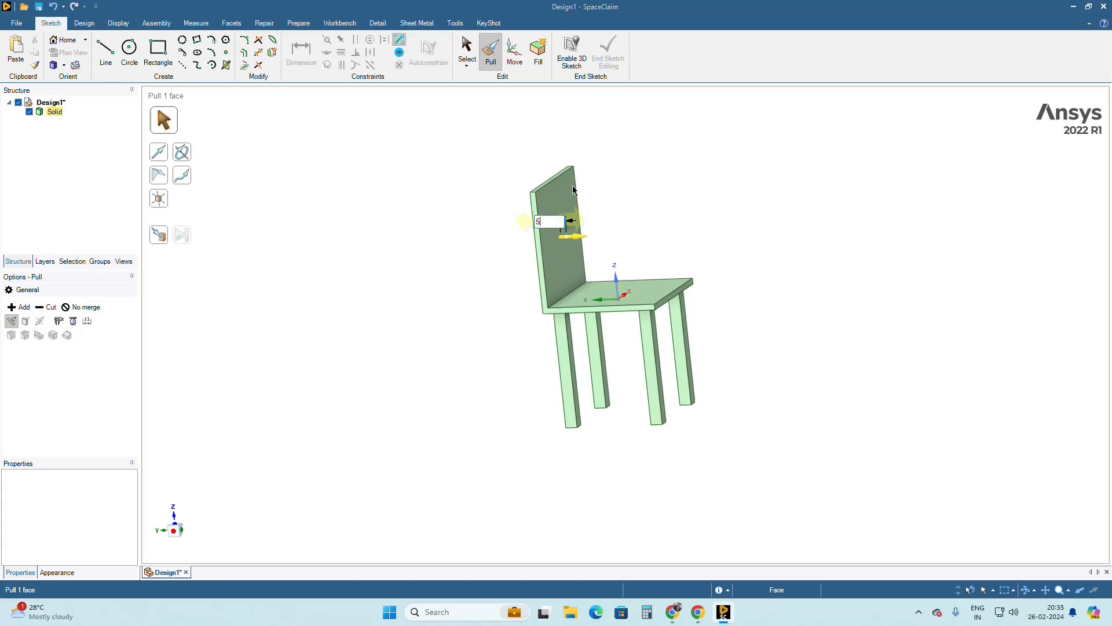
key("Return")
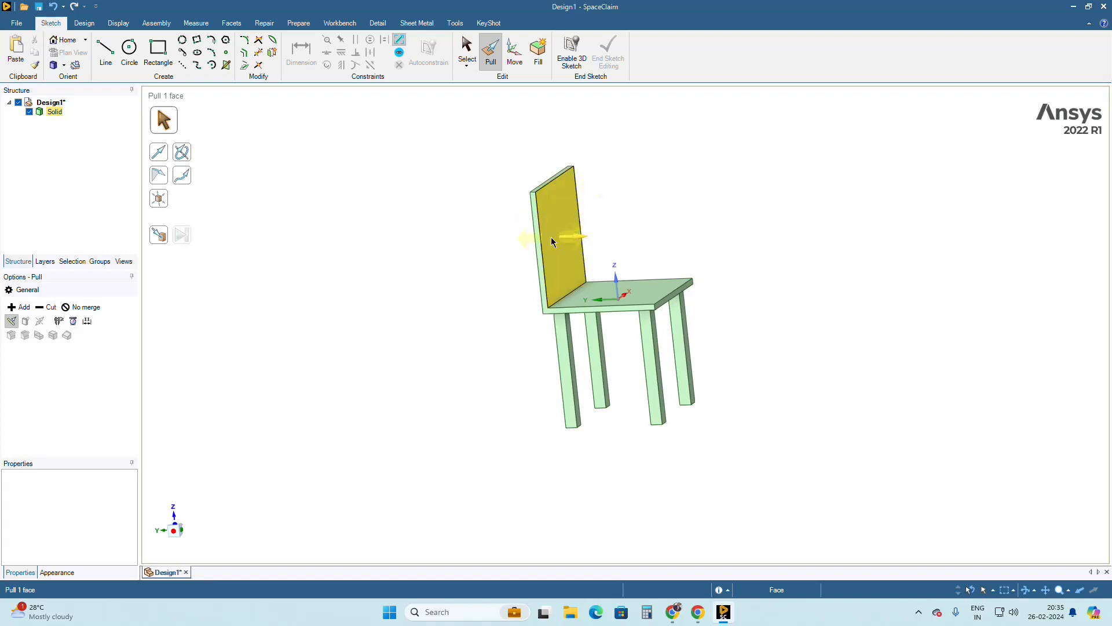
left_click(382, 306)
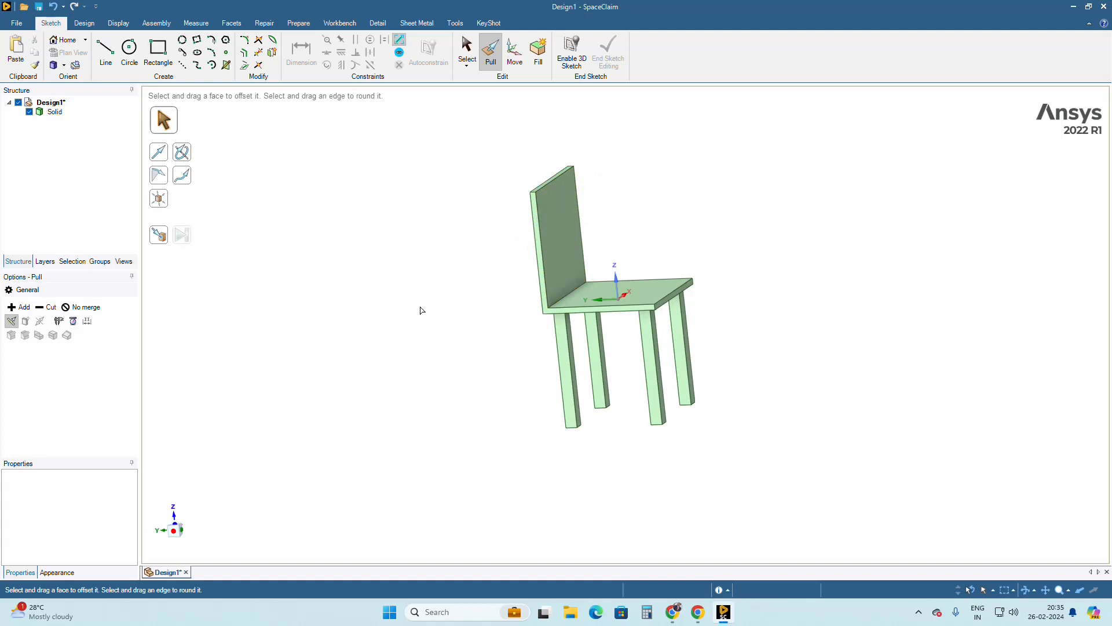
- Check the Google Meet call in Chrome, return to SpaceClaim and dismiss the presenting notification
left_click(541, 238)
left_click(671, 612)
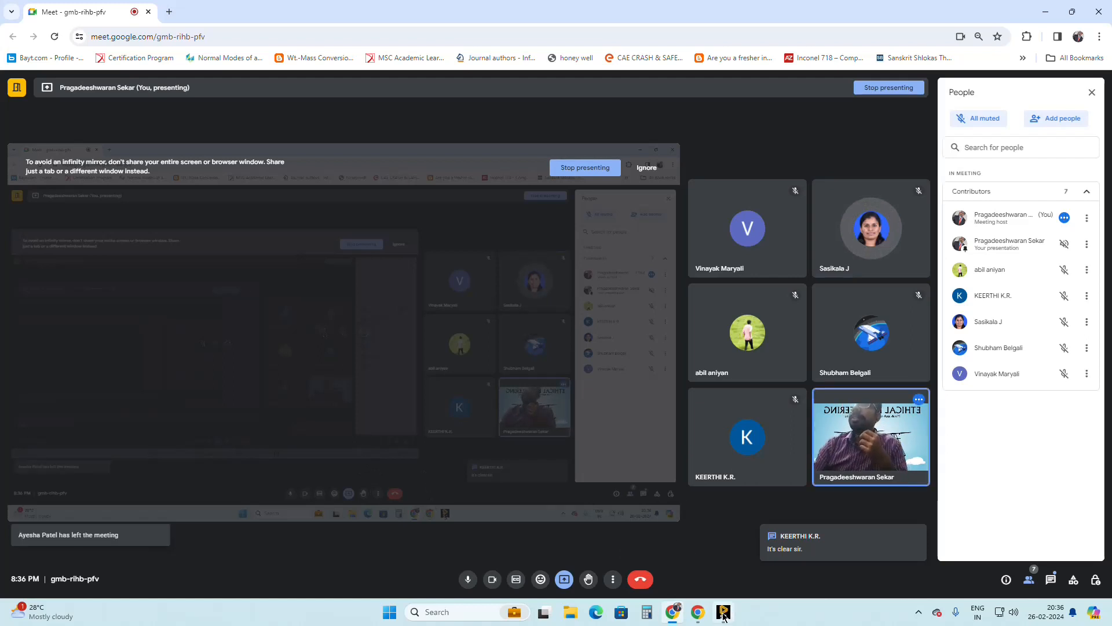
mouse_move(724, 614)
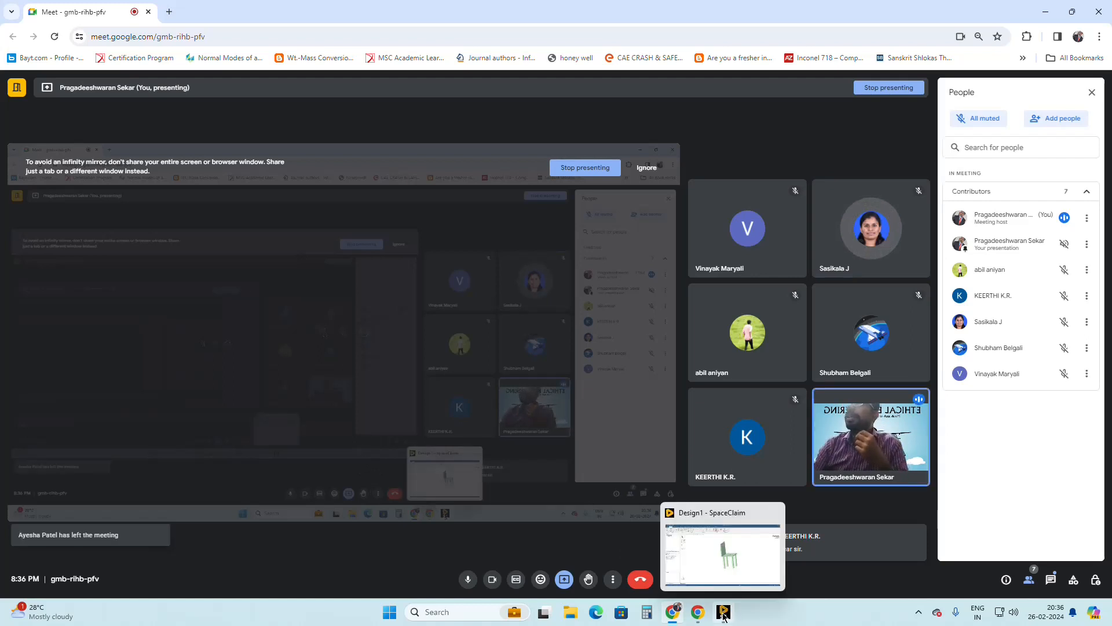
left_click(733, 578)
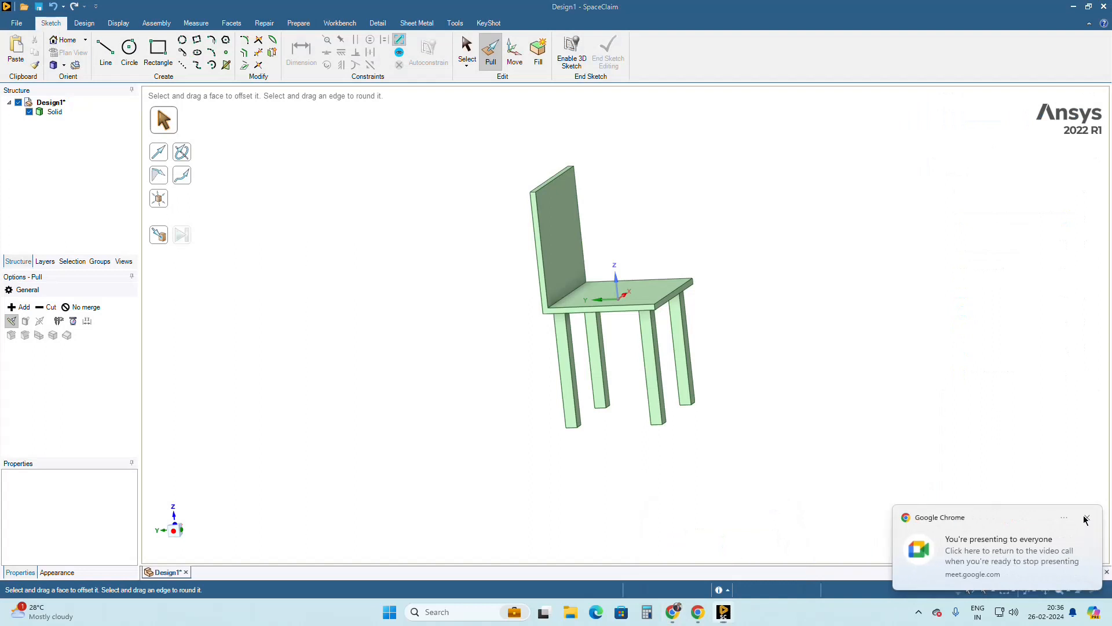
left_click(1087, 518)
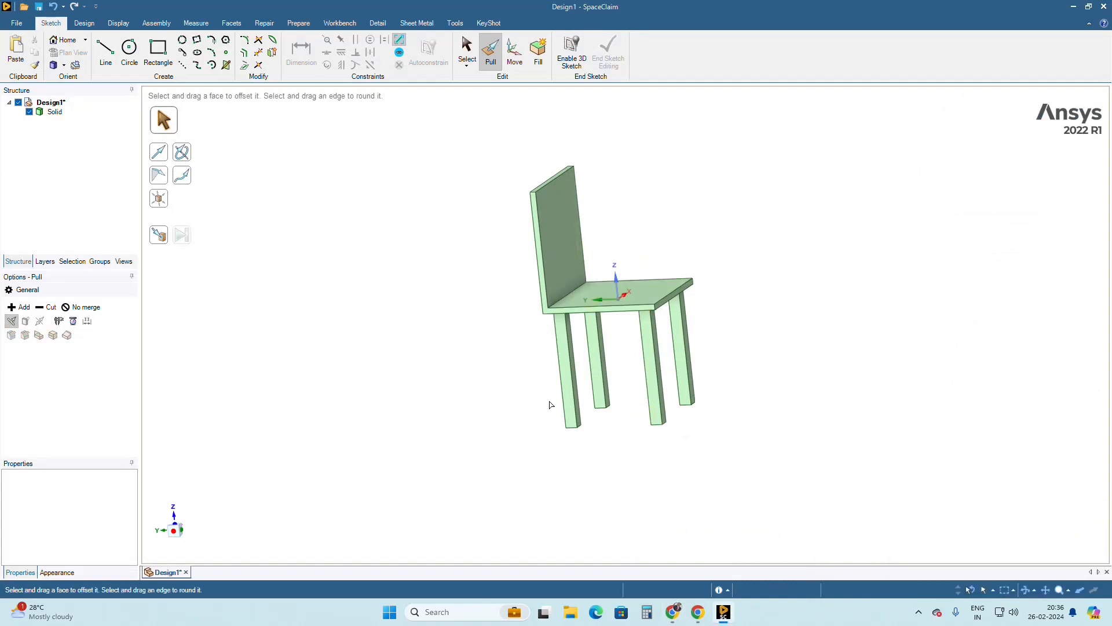
- Start a circle sketch on the backrest's front face and orient it to plan view
mouse_move(647, 432)
middle_mouse_down()
mouse_move(561, 405)
mouse_move(611, 439)
mouse_move(576, 459)
middle_mouse_up()
left_click(570, 212)
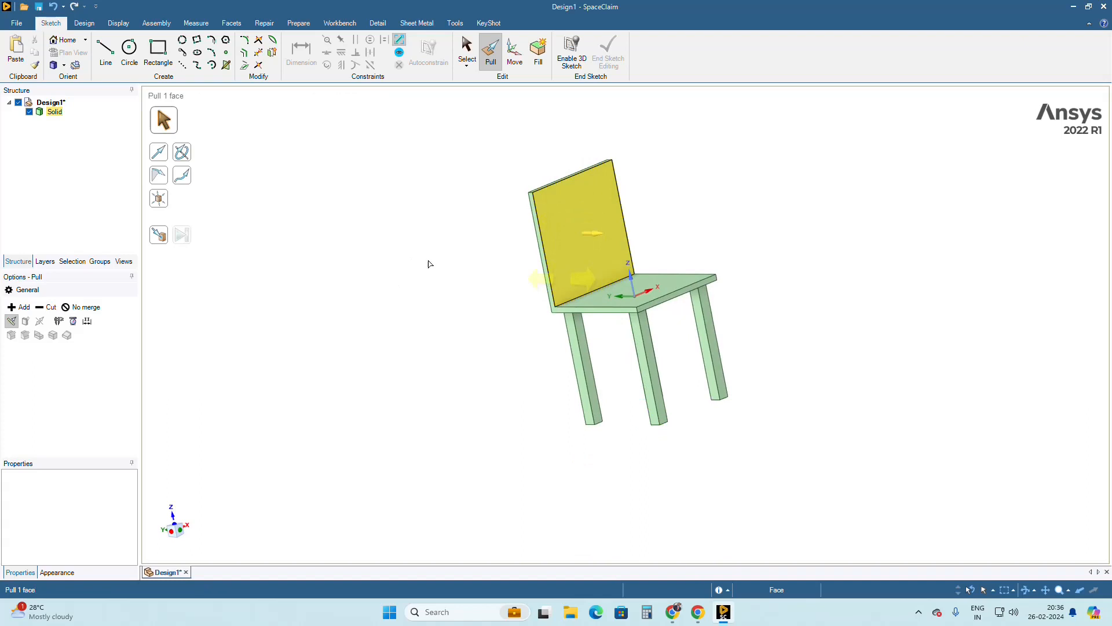
left_click(369, 164)
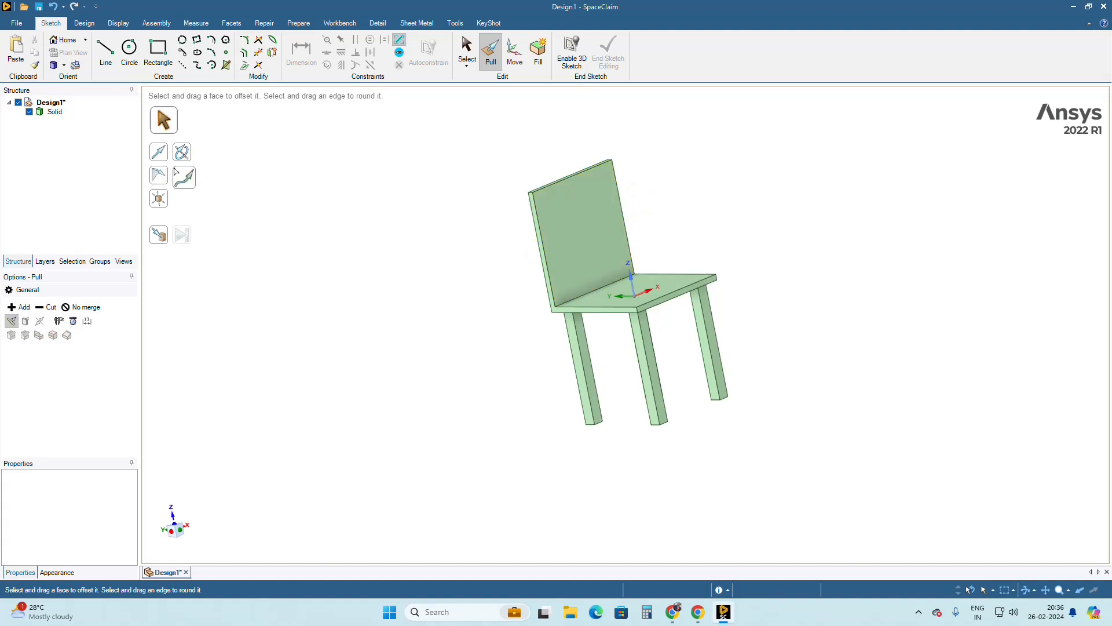
key("s")
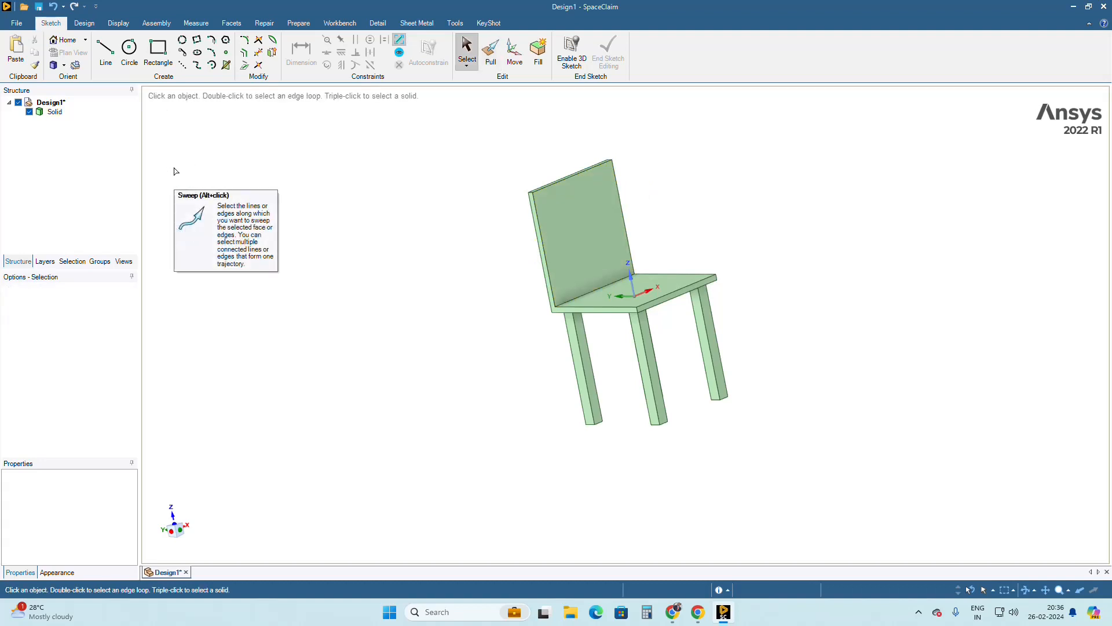
left_click(550, 195)
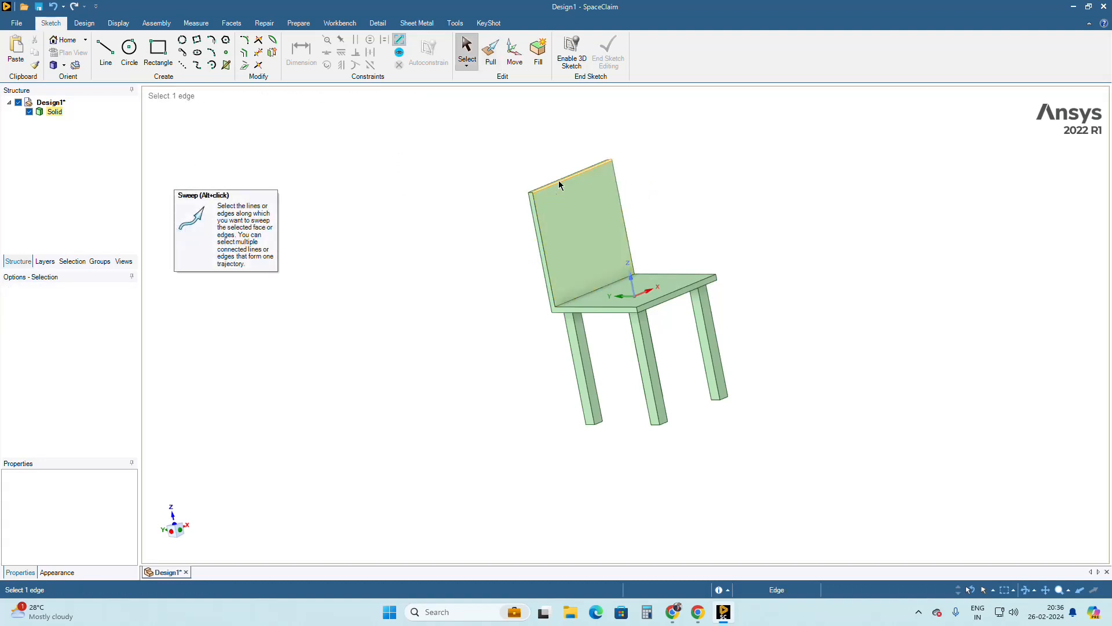
left_click(568, 209)
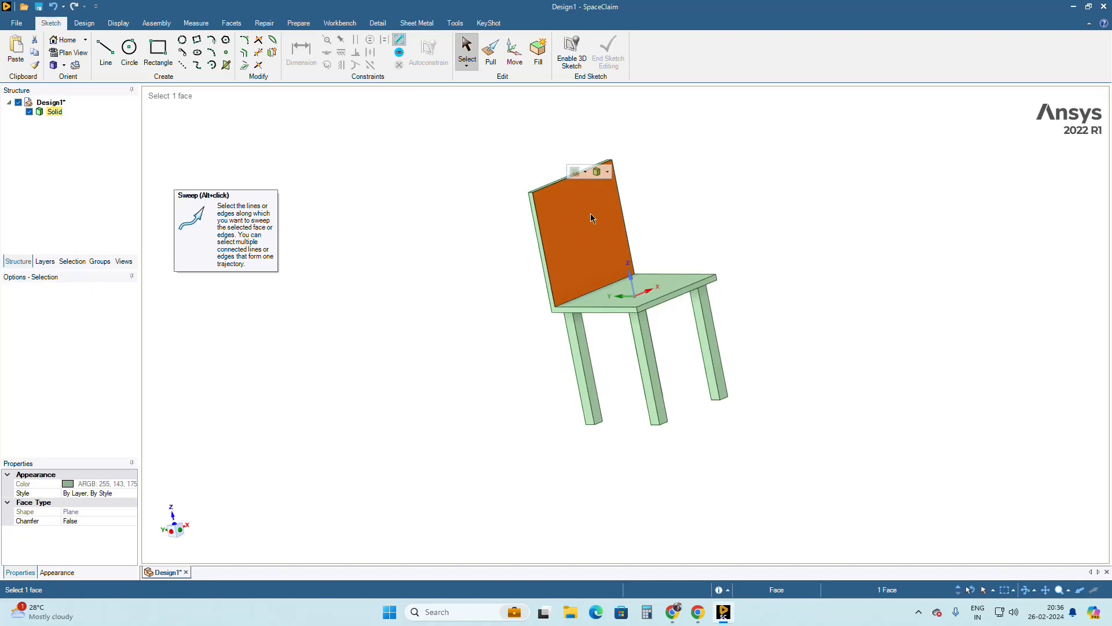
left_click(130, 50)
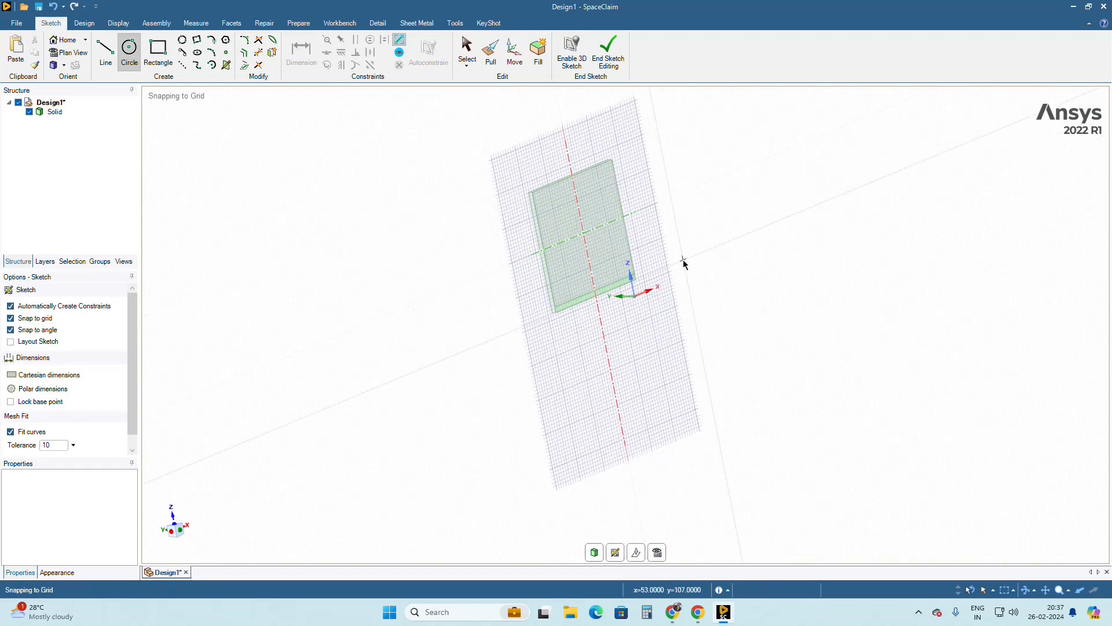
left_click(658, 553)
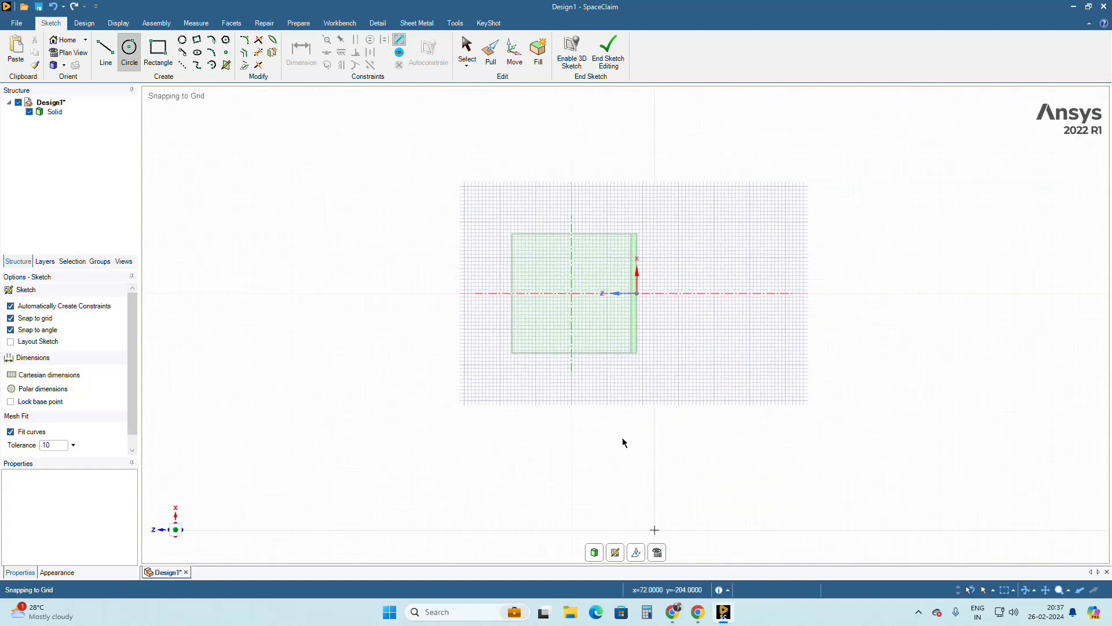
- Draw a 25 mm diameter circle centred on the backrest's free corner
scroll(539, 322, "up", 3)
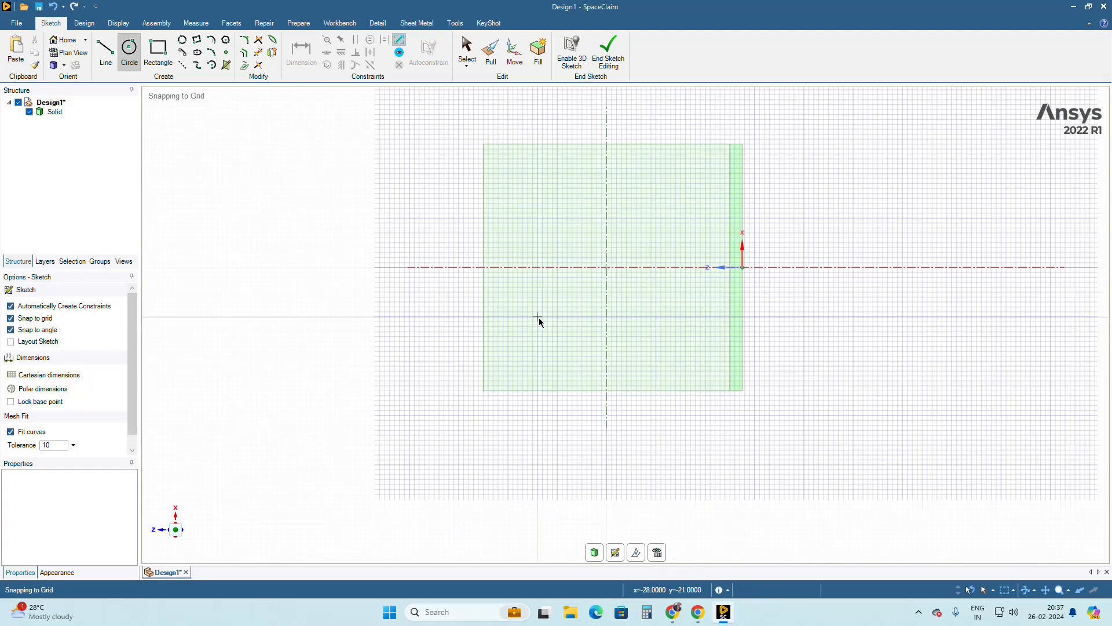
left_click(483, 144)
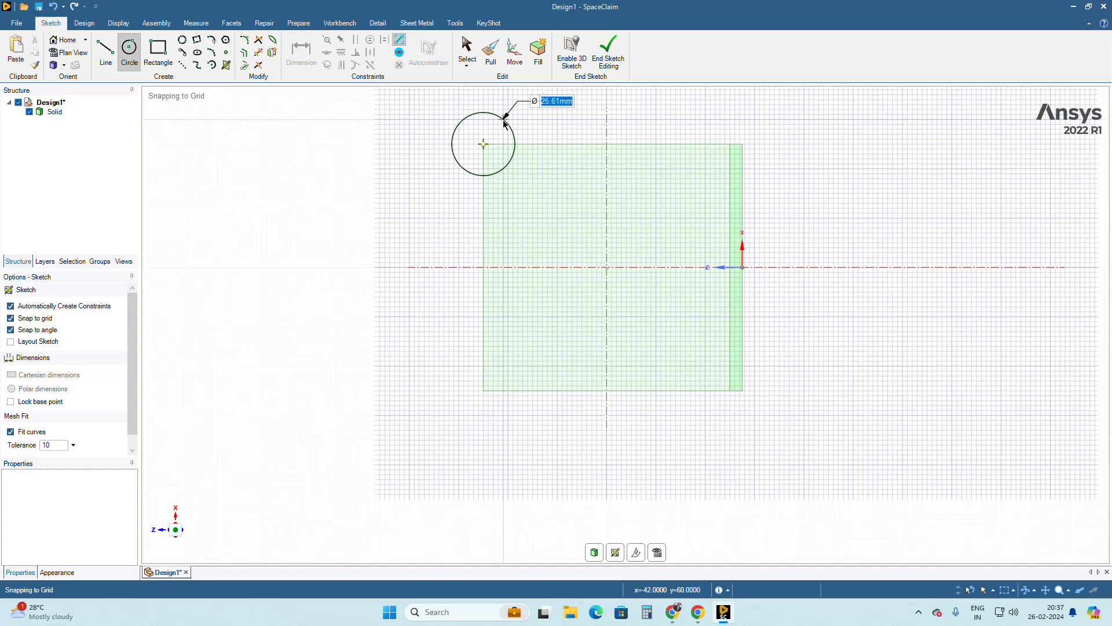
type("25")
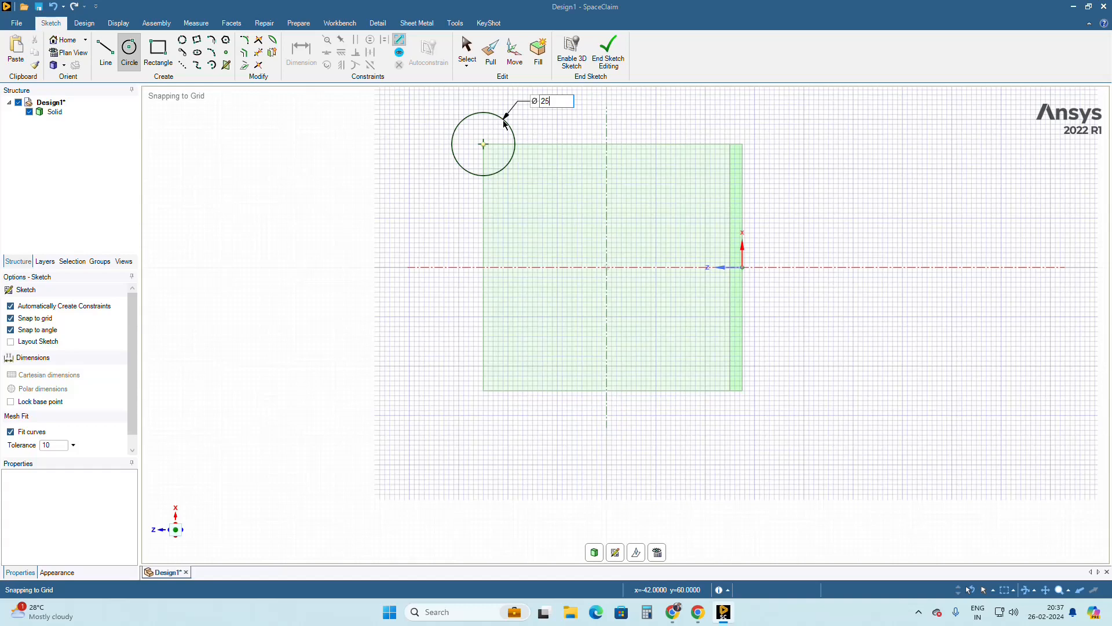
key("Return")
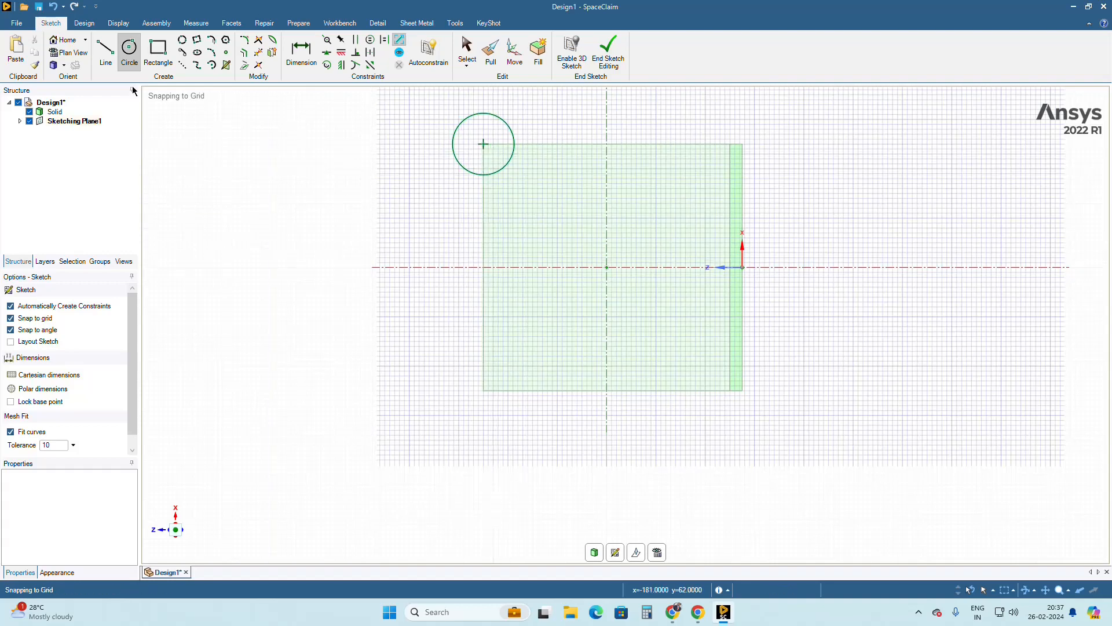
- Try to trim the part of the circle lying inside the backrest, and undo the trim
left_click(259, 54)
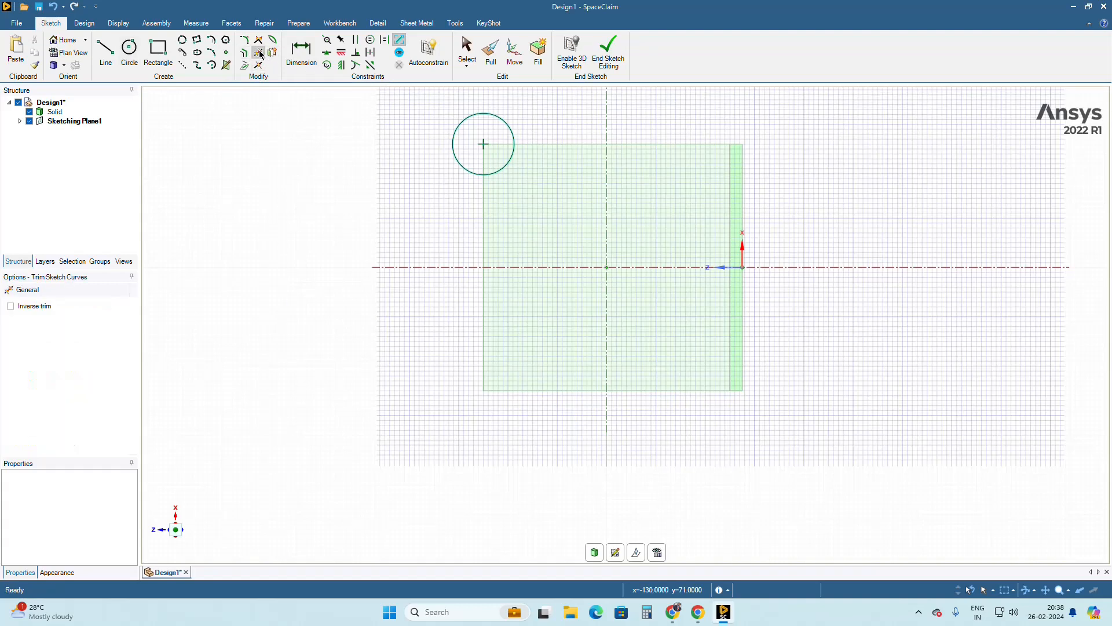
left_click(503, 165)
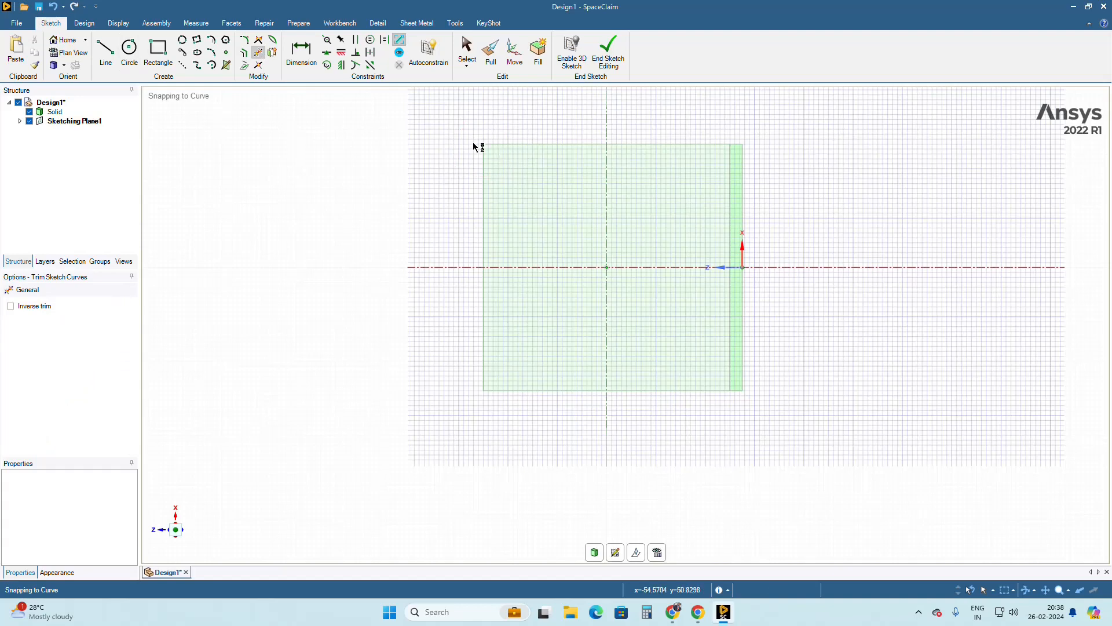
key("ctrl+z")
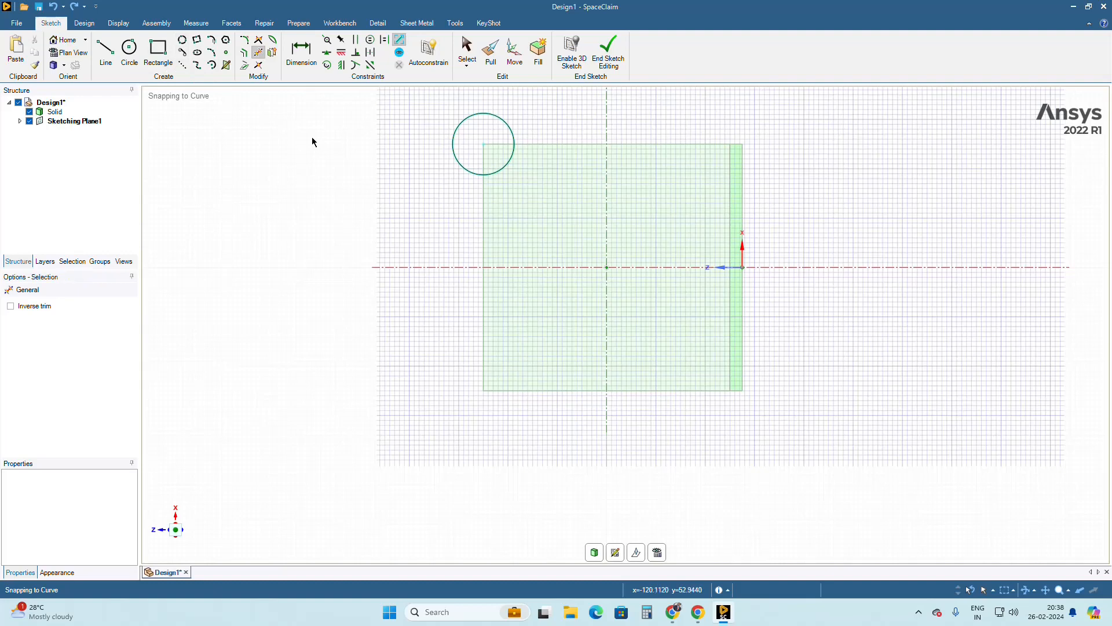
key("Escape")
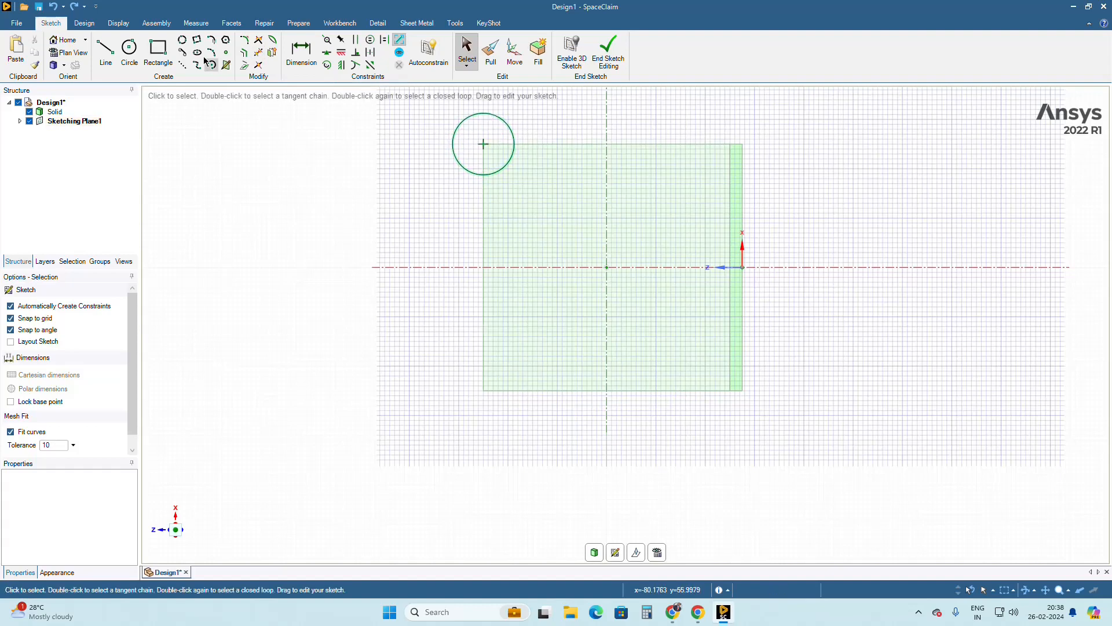
- Offset the 25 mm circle outward by 5 mm to make a concentric ring
left_click(246, 56)
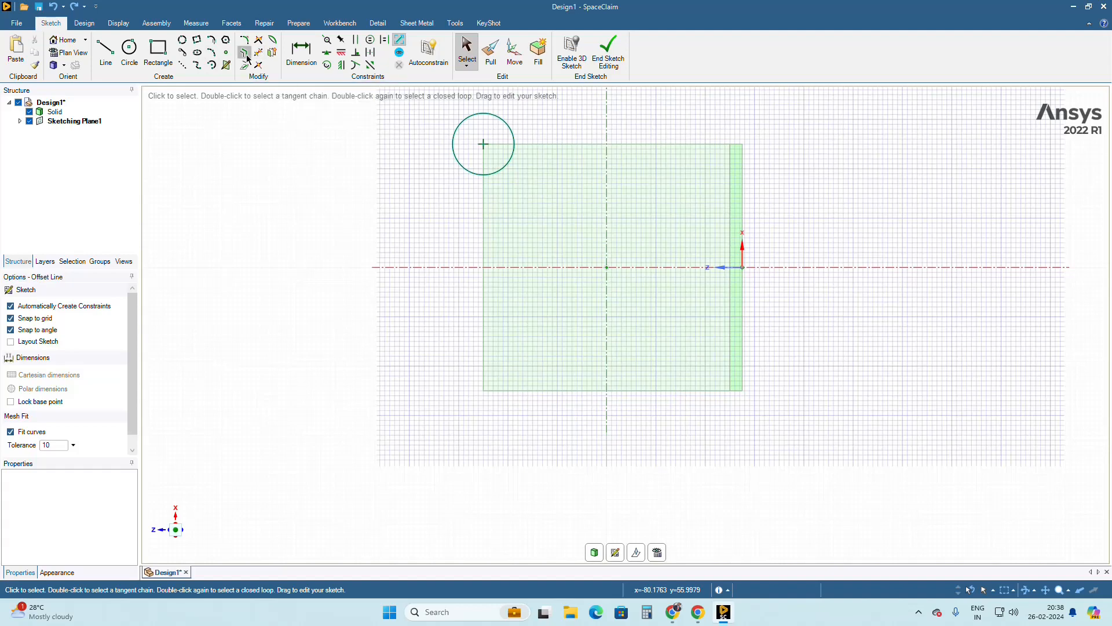
left_click(456, 156)
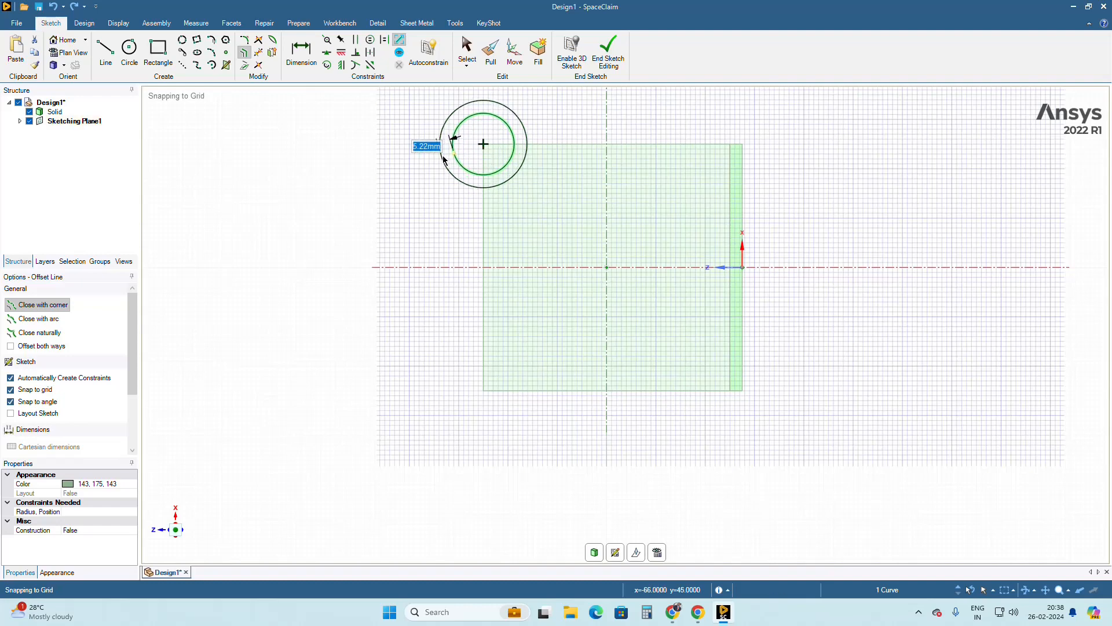
type("5")
key("Return")
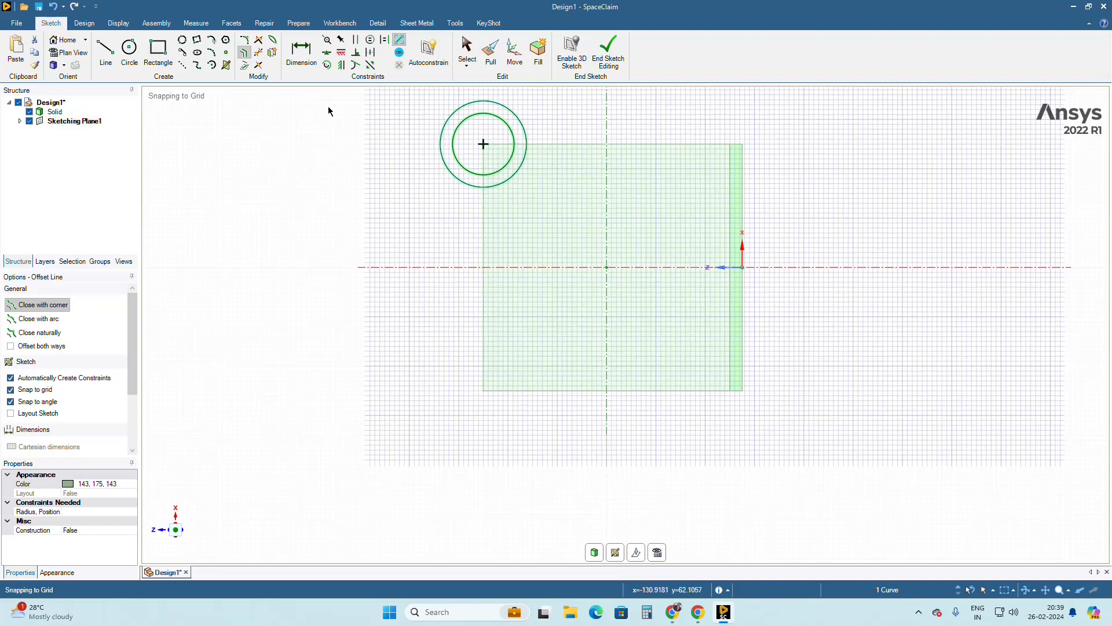
- Draw two lines from the circles' centre along the backrest's edges, one to the edge midpoint and the other about 33 mm long
left_click(106, 51)
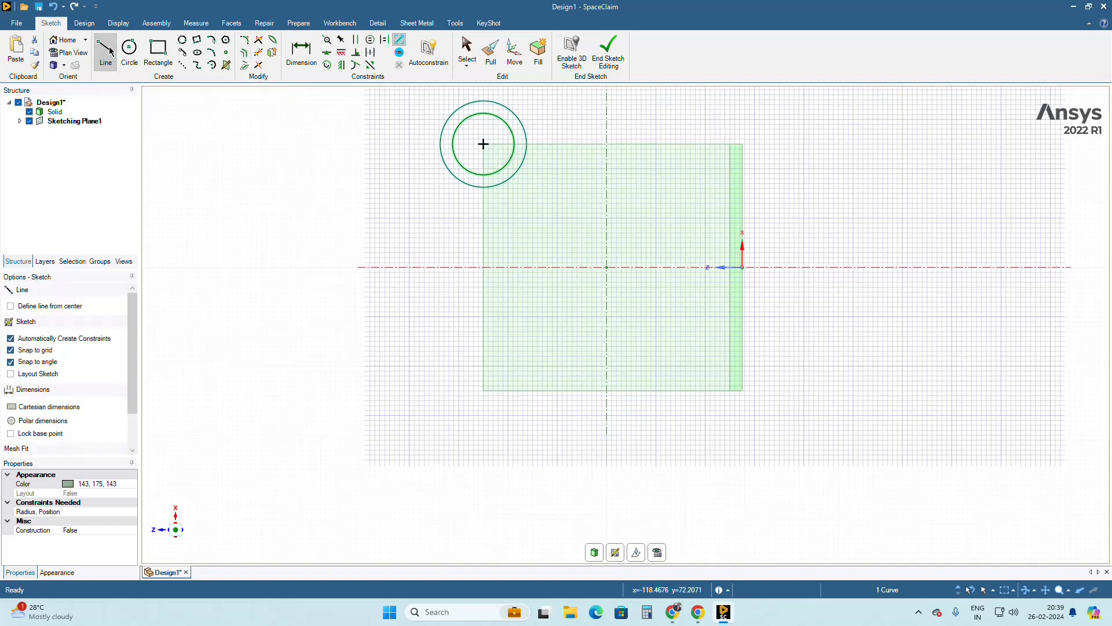
left_click(483, 145)
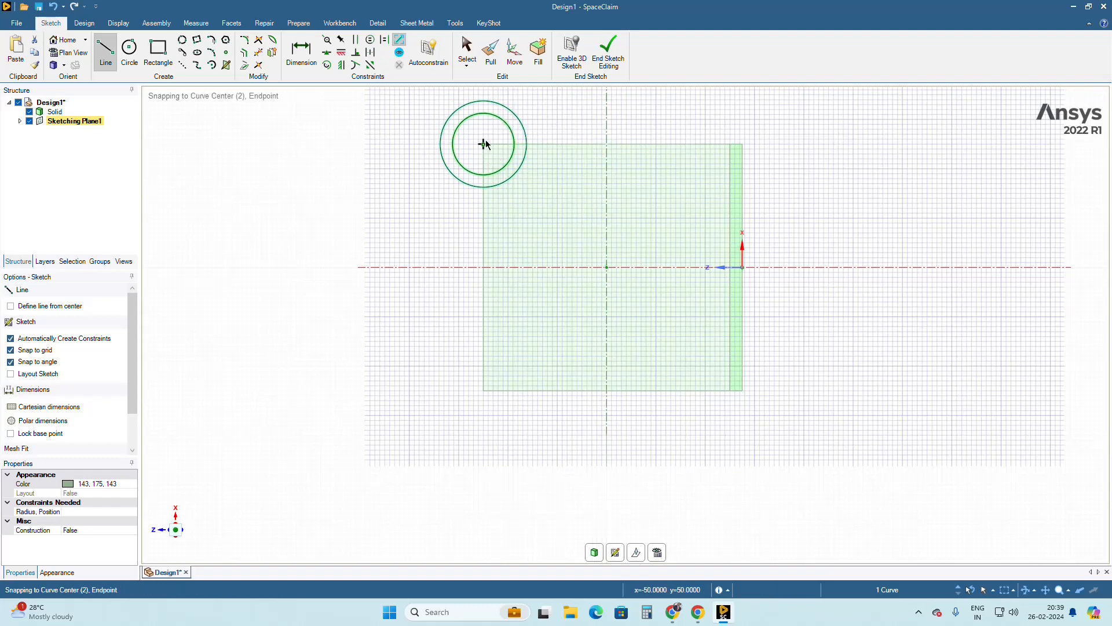
left_click(607, 144)
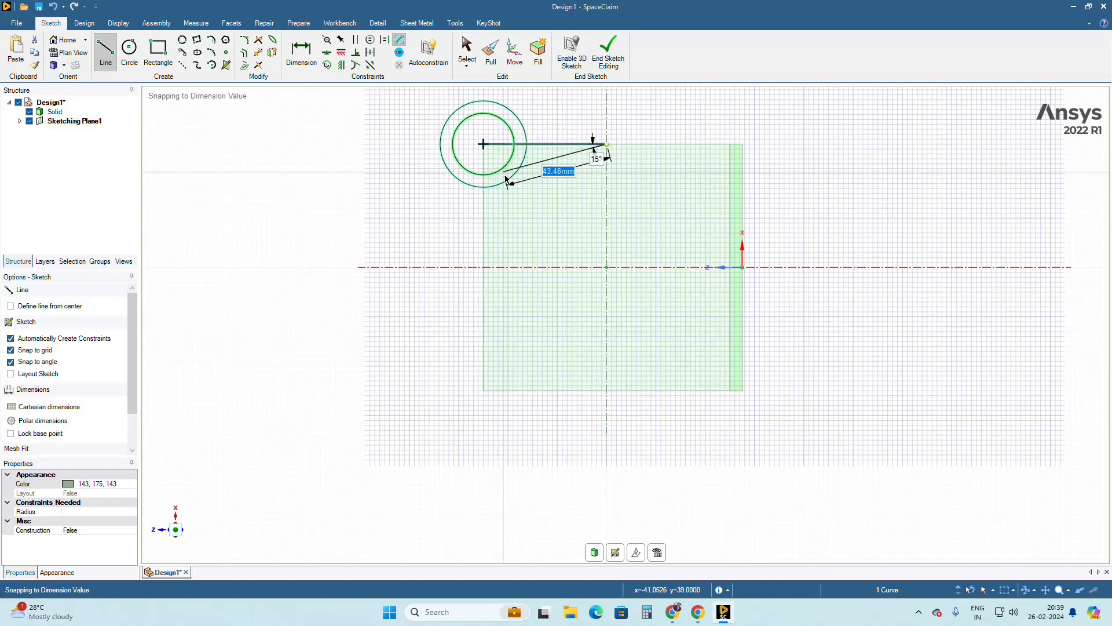
key("Escape")
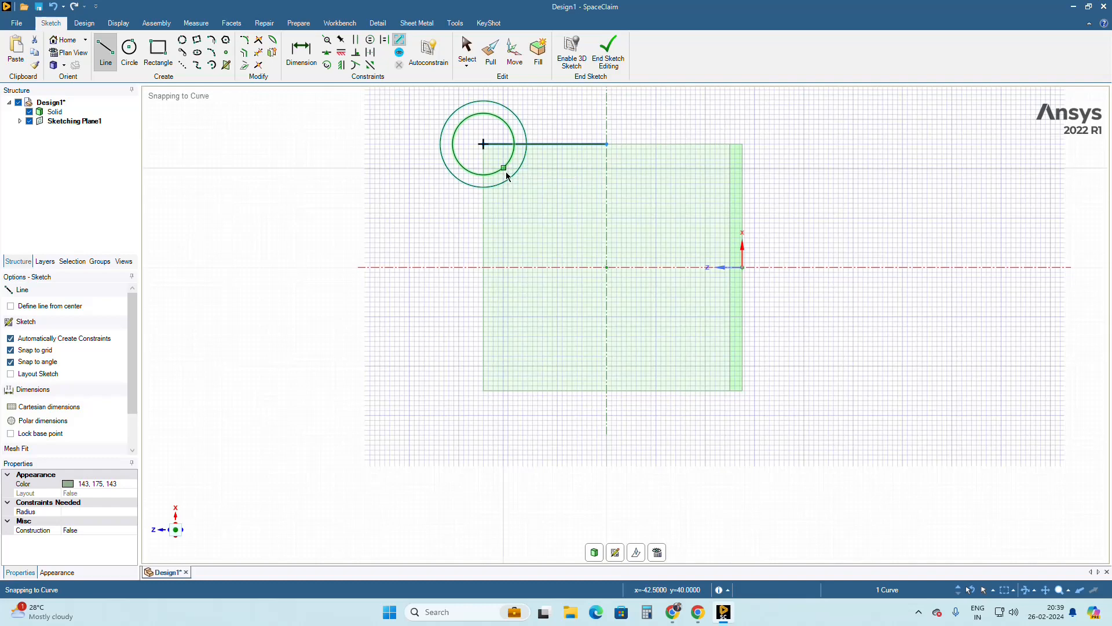
key("Escape")
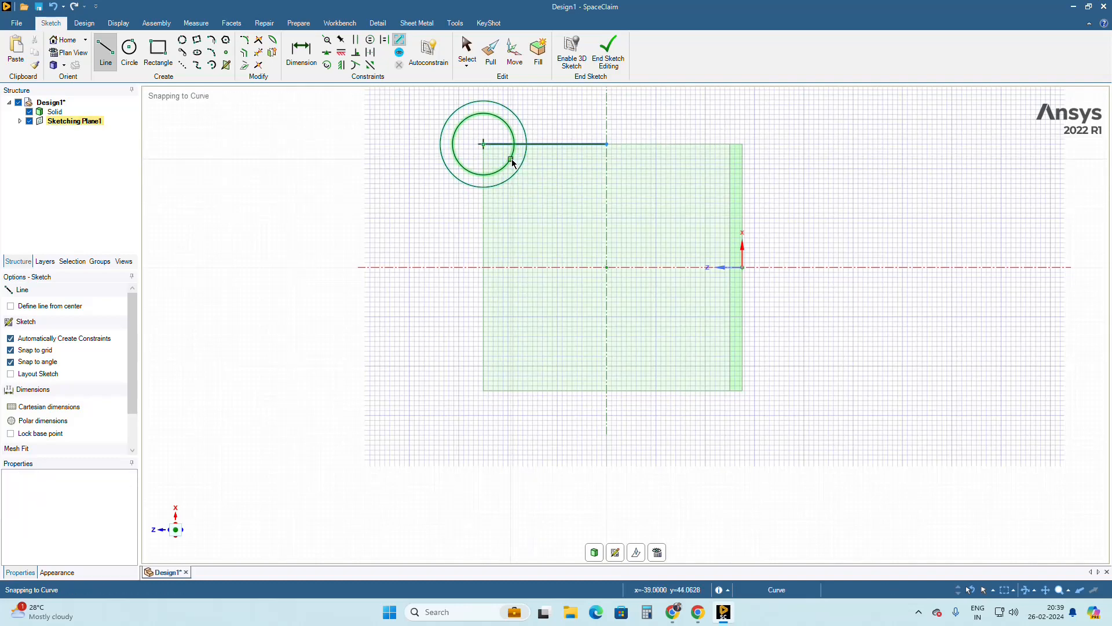
left_click(484, 146)
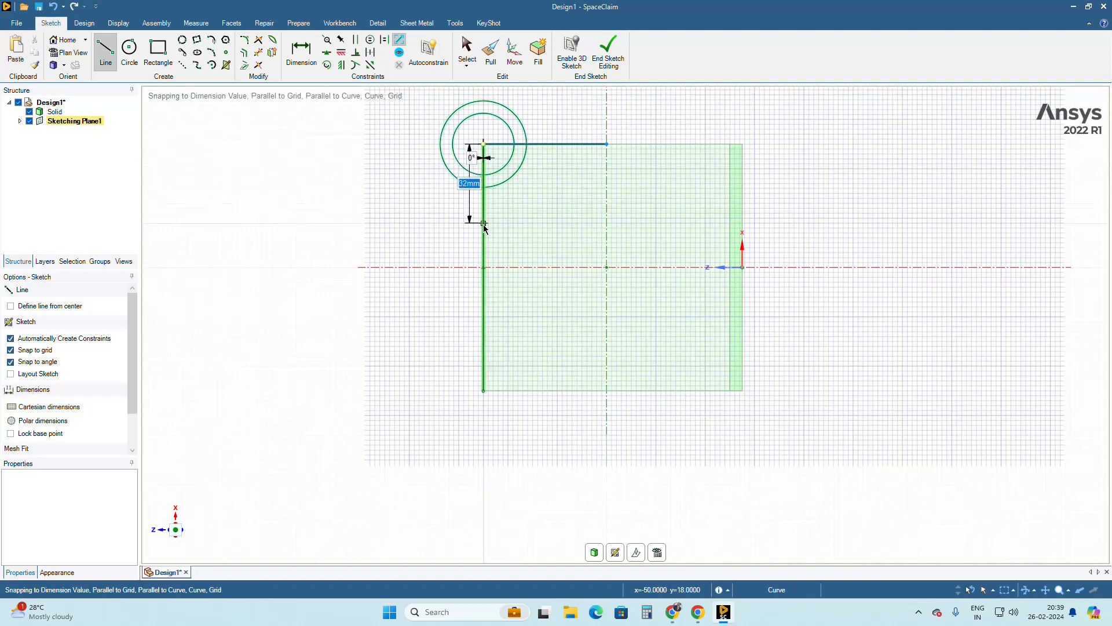
key("Escape")
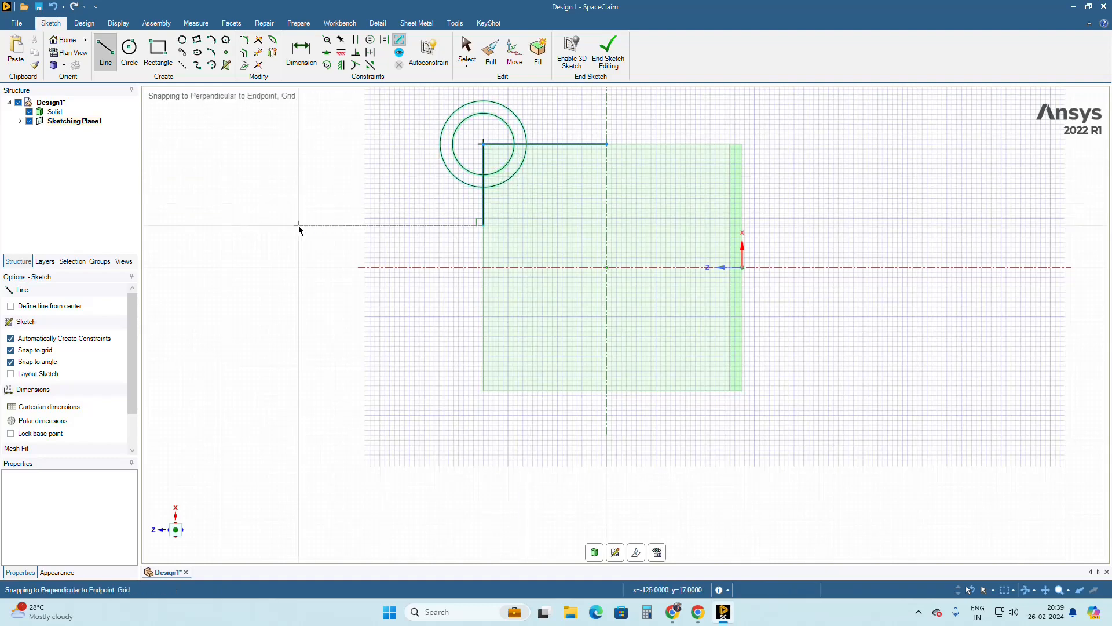
key("Escape")
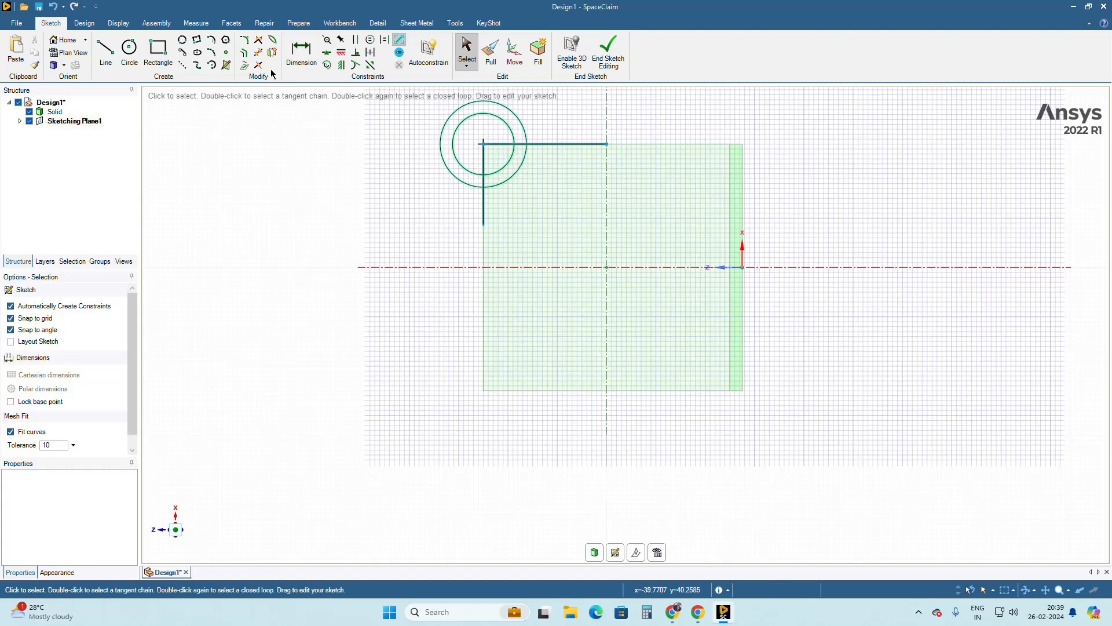
- Trim away both circles' arcs inside the backrest corner and the two lines along its edges
left_click(259, 54)
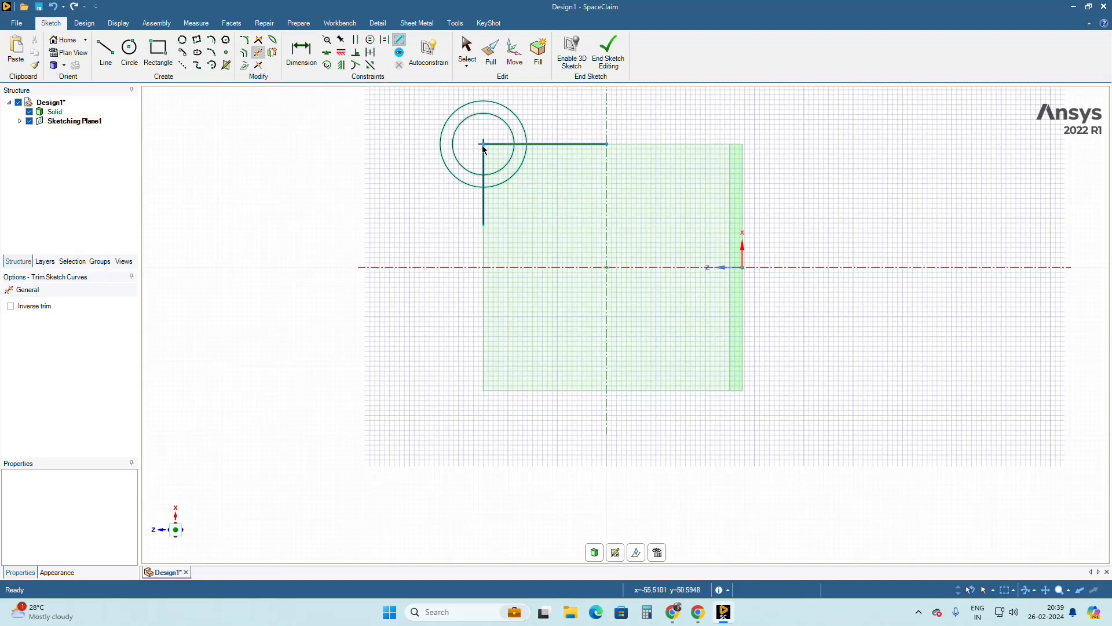
left_click(513, 163)
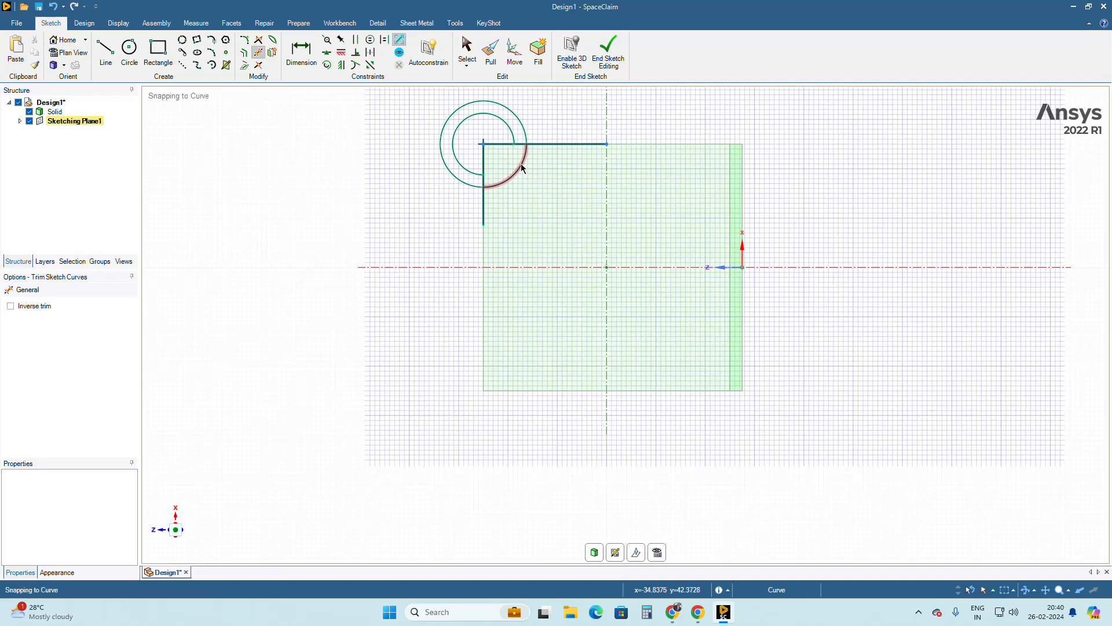
left_click(522, 168)
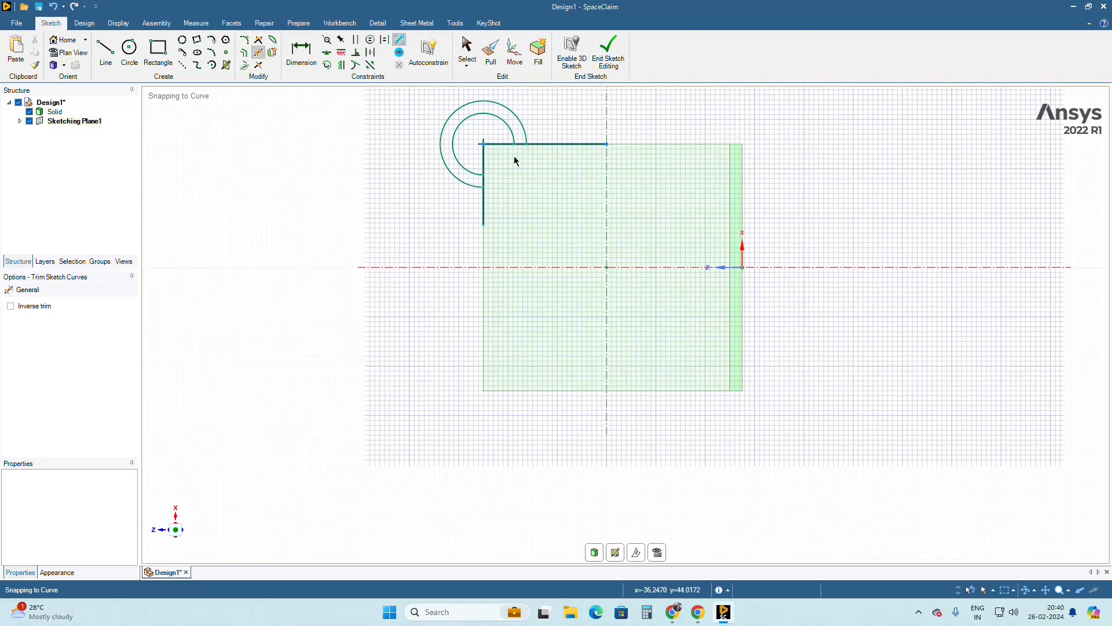
left_click(501, 149)
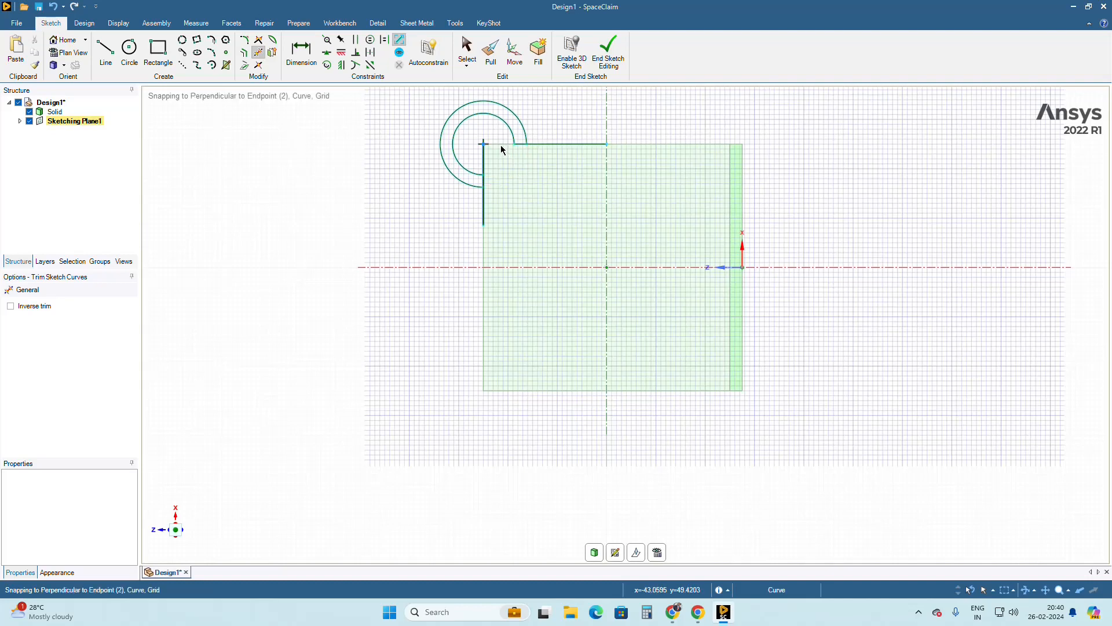
left_click(483, 160)
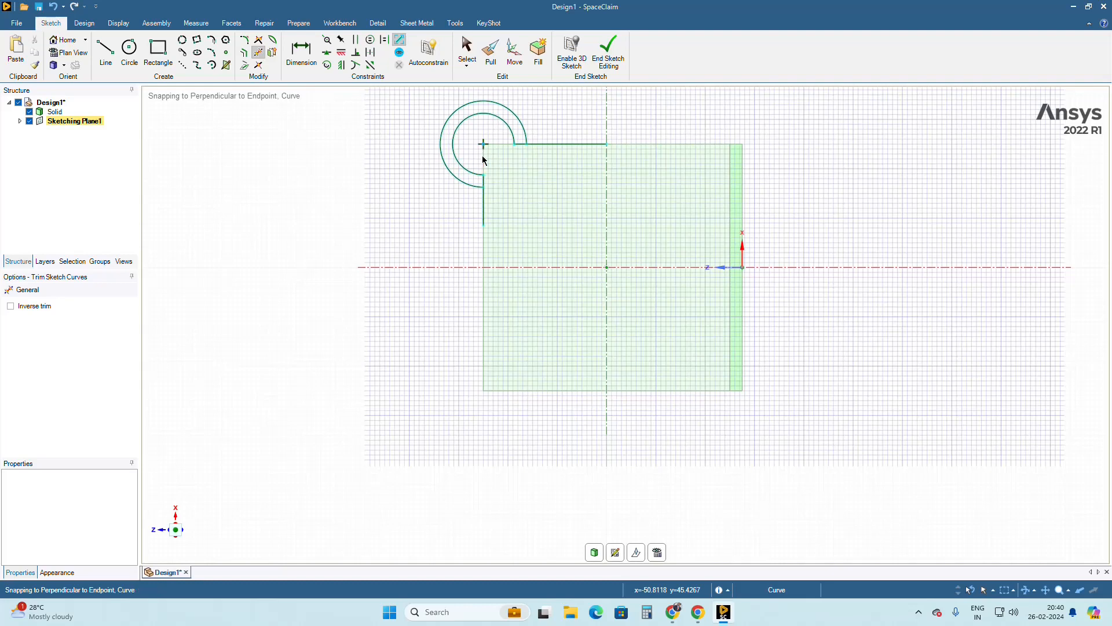
left_click(552, 145)
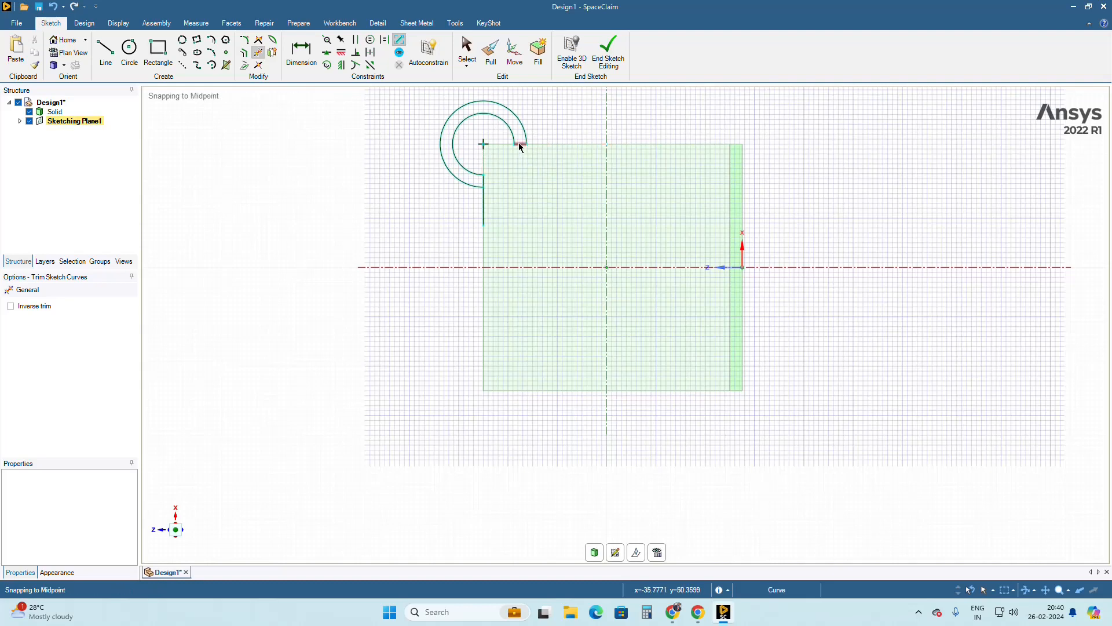
left_click(485, 206)
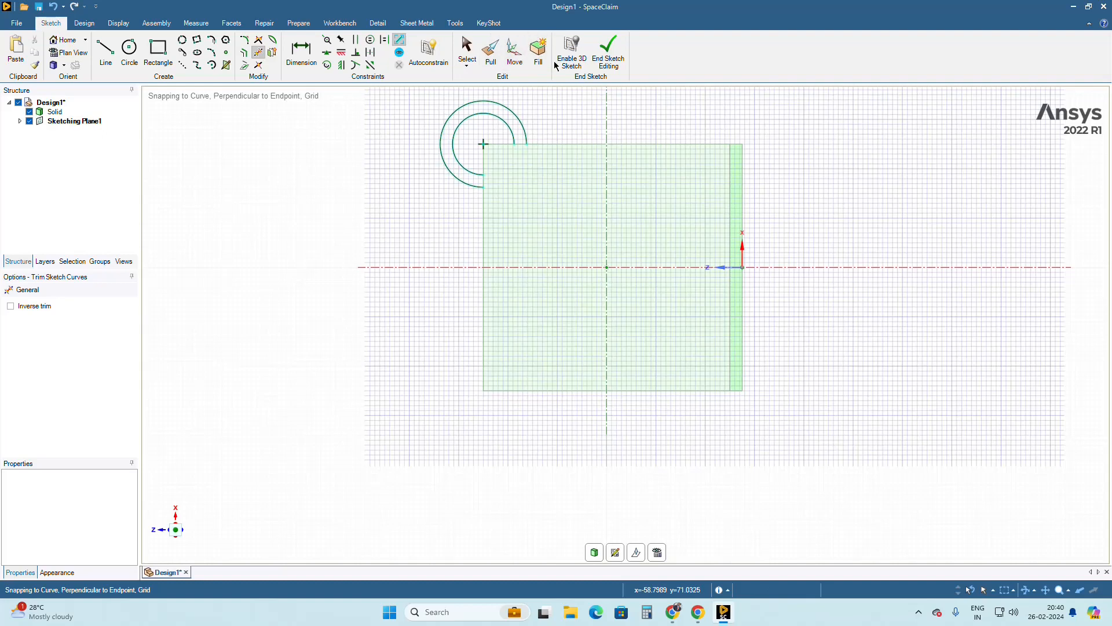
- End the sketch by switching to the Pull tool and view the resulting corner surface in 3D
left_click(492, 62)
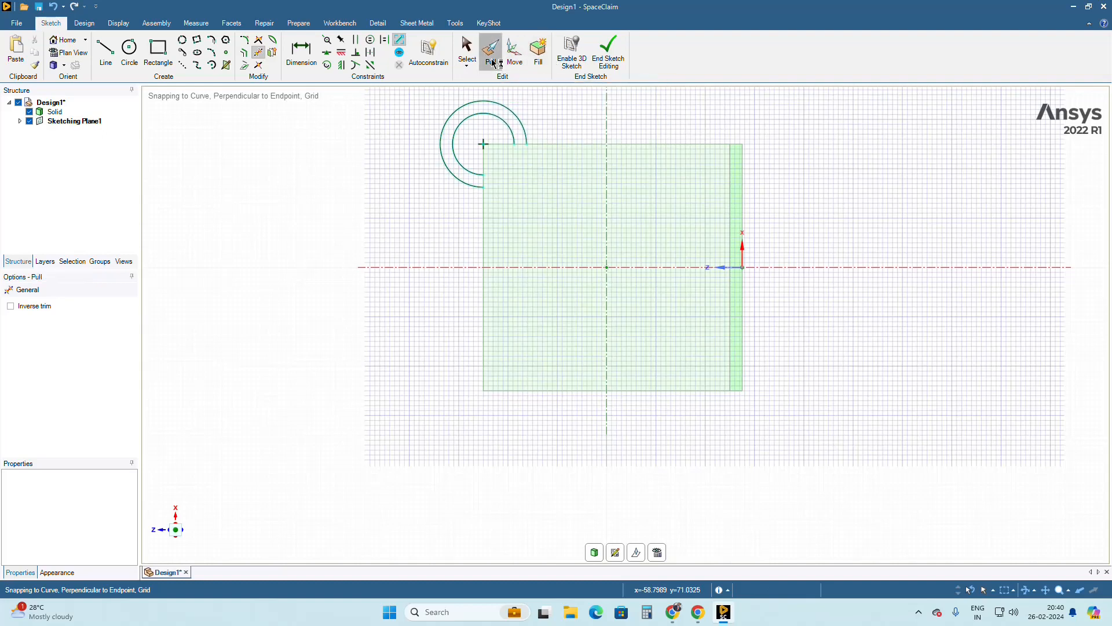
middle_click_drag(440, 236, 489, 427)
scroll(425, 243, "down", 5)
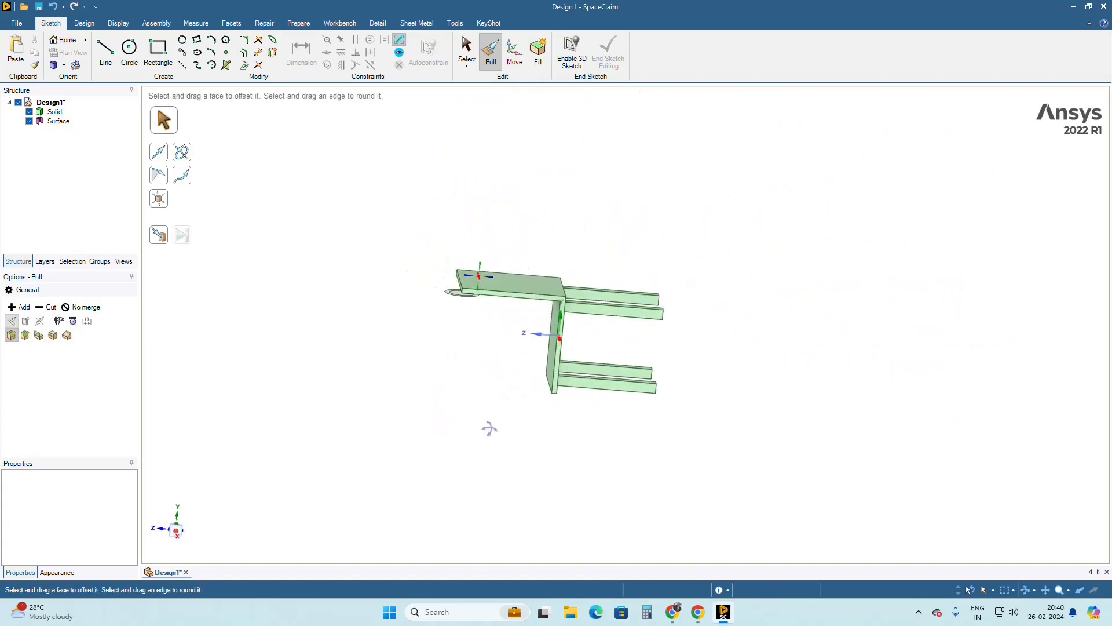
scroll(484, 303, "up", 5)
middle_click_drag(479, 294, 579, 209)
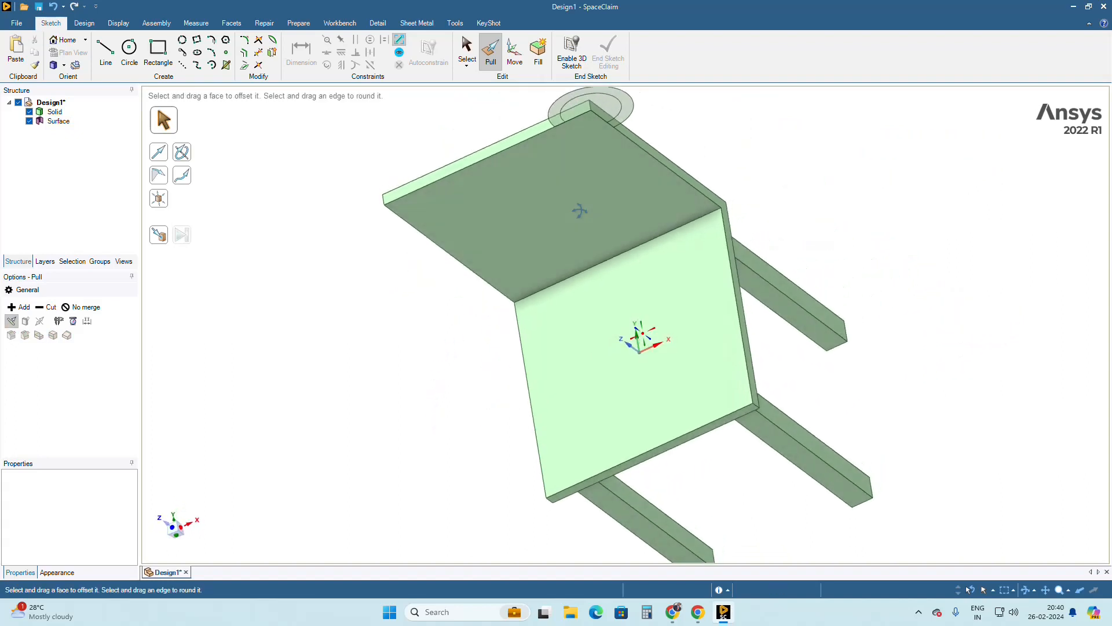
left_click(585, 197)
left_click(671, 146)
middle_click_drag(672, 144, 628, 249)
left_click(582, 204)
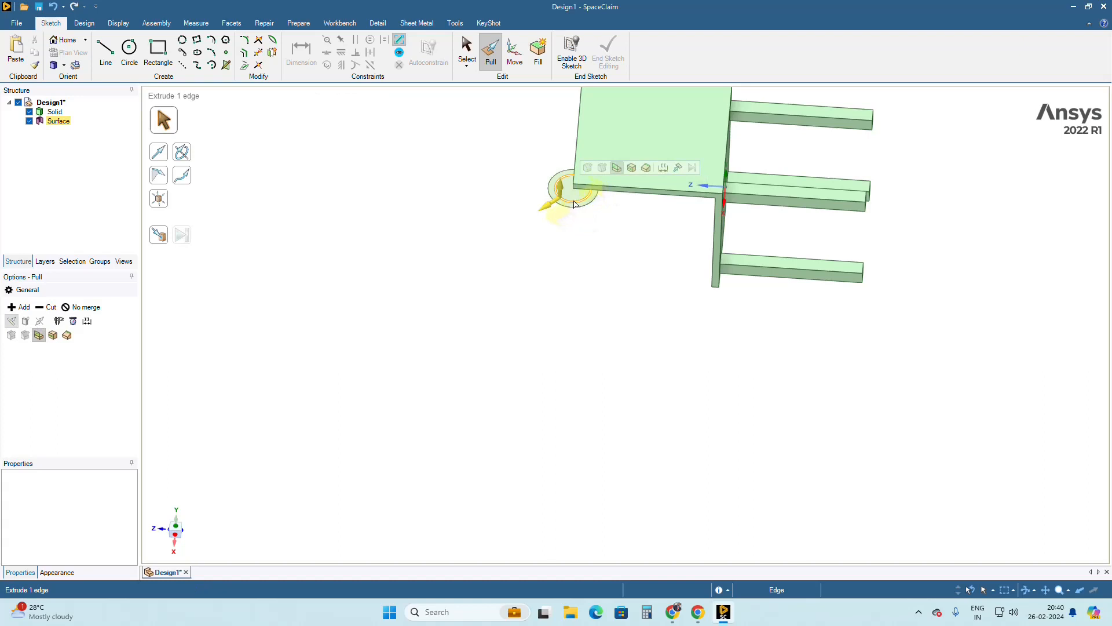
left_click(563, 200)
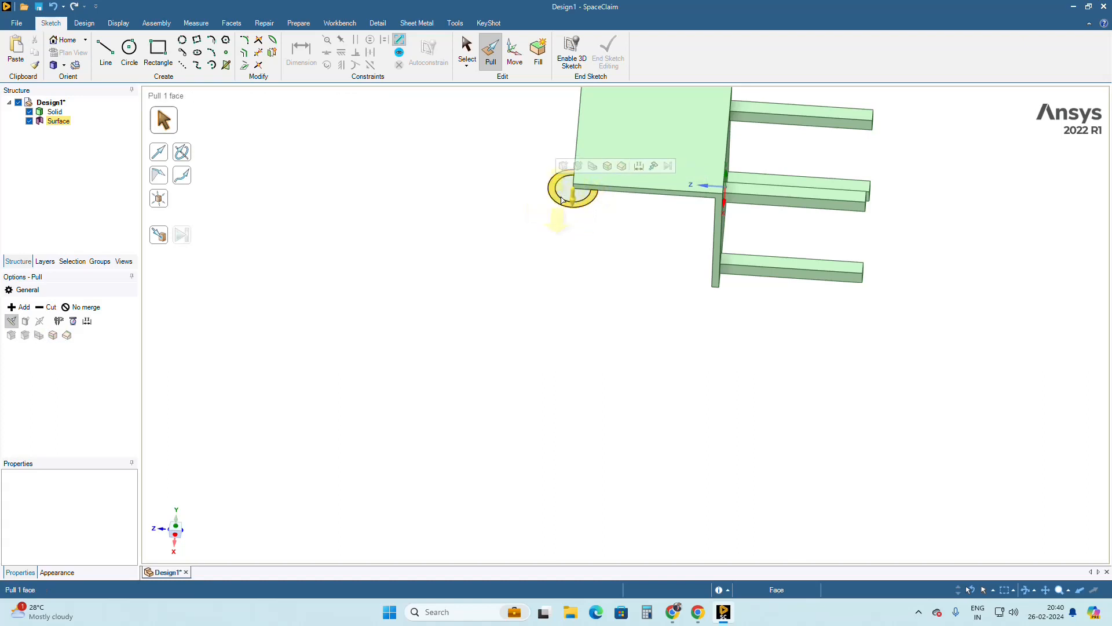
left_click(558, 231)
scroll(559, 231, "up", 4)
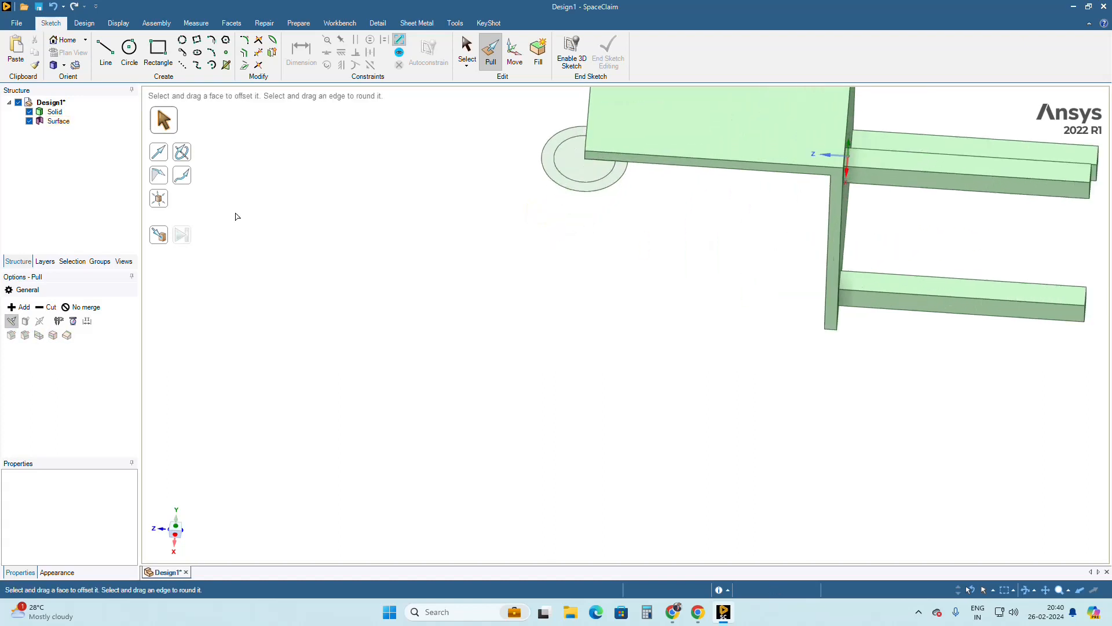
- Pull the ring-shaped face around the backrest's corner by 5 mm
left_click(44, 113)
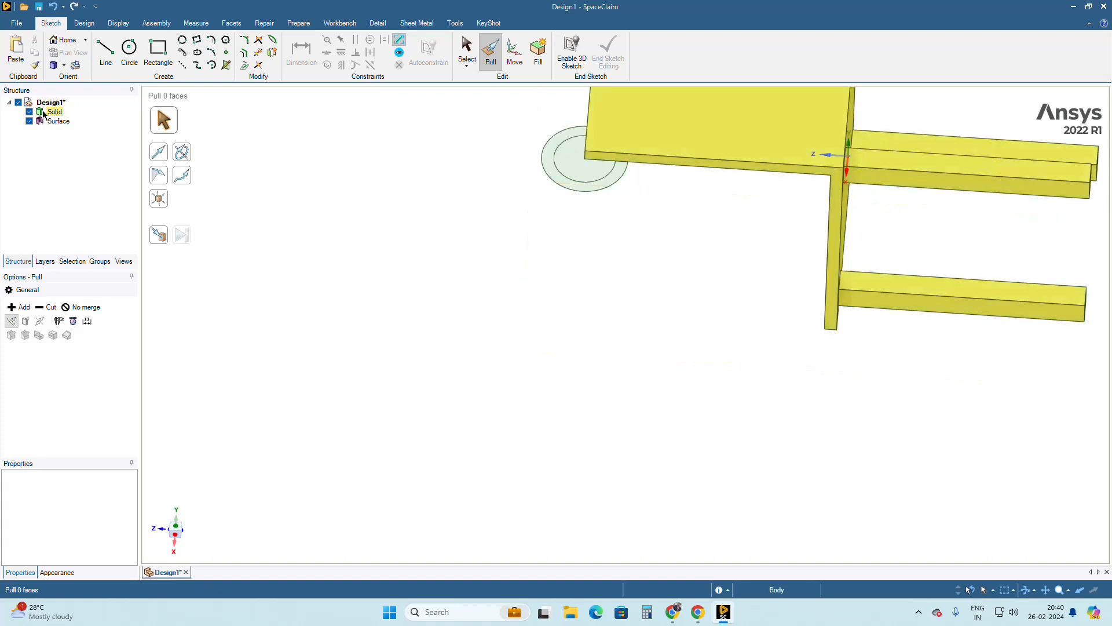
left_click(662, 246)
scroll(645, 238, "down", 3)
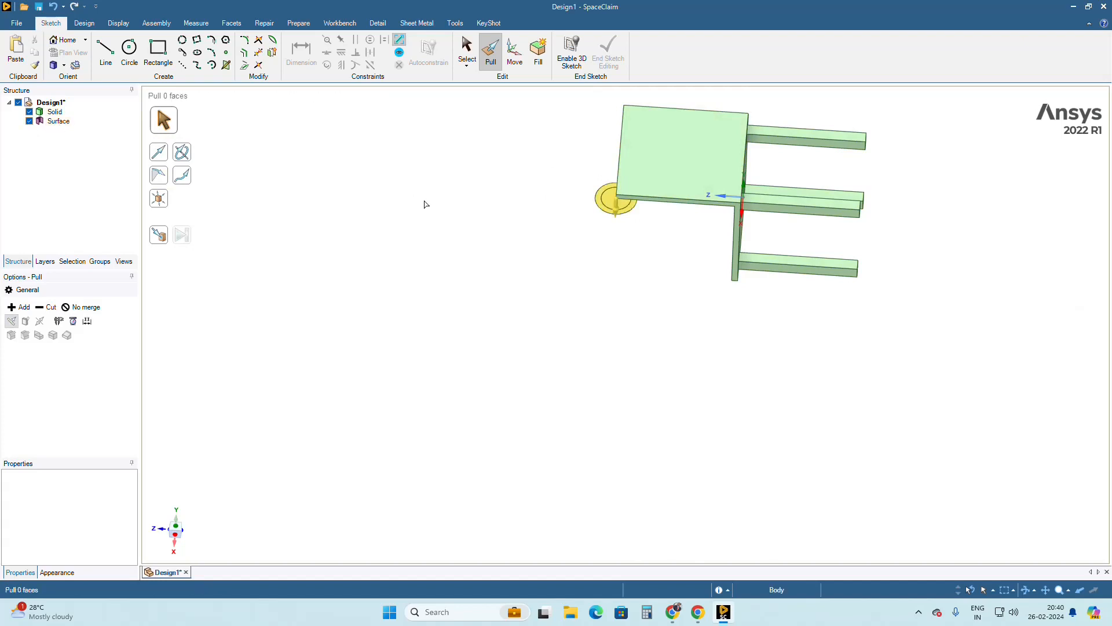
scroll(633, 249, "up", 5)
left_click(595, 149)
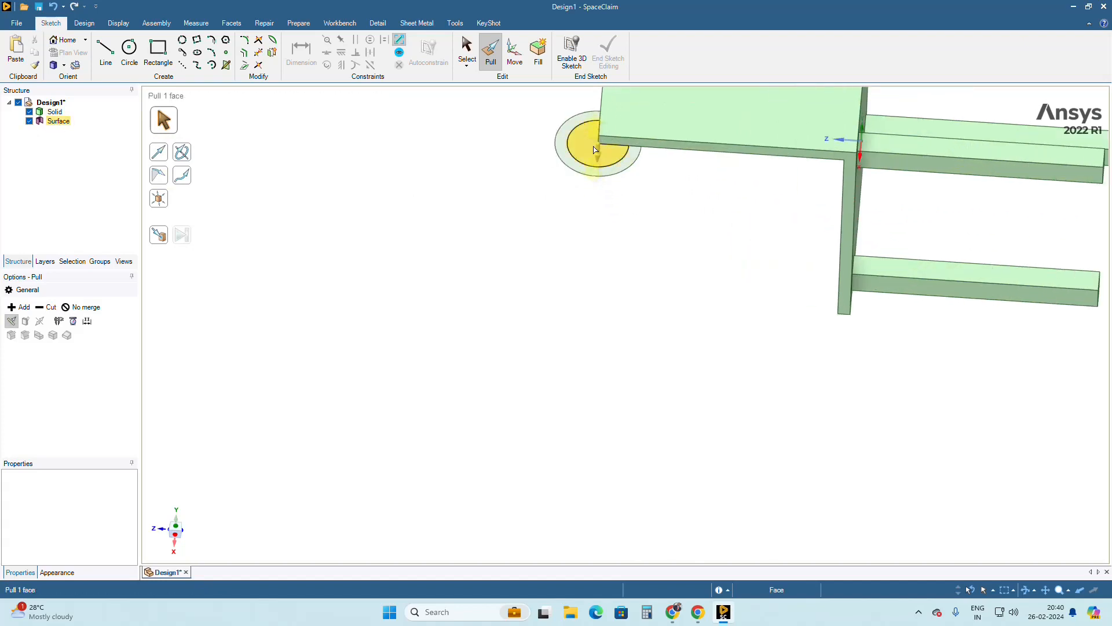
left_click(585, 169)
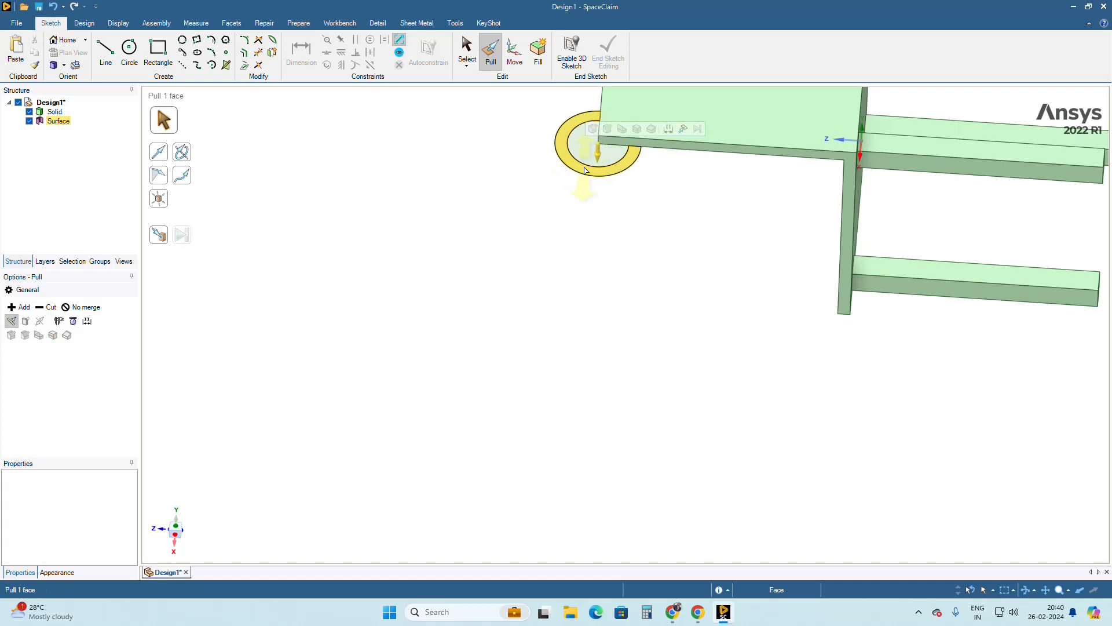
left_click_drag(585, 170, 599, 155)
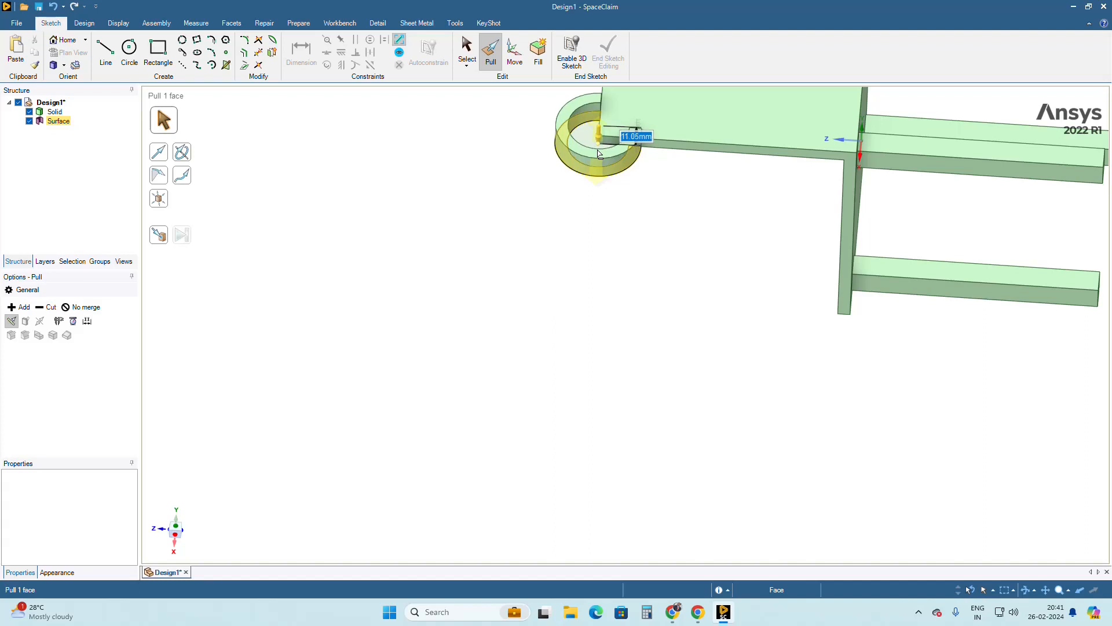
type("5")
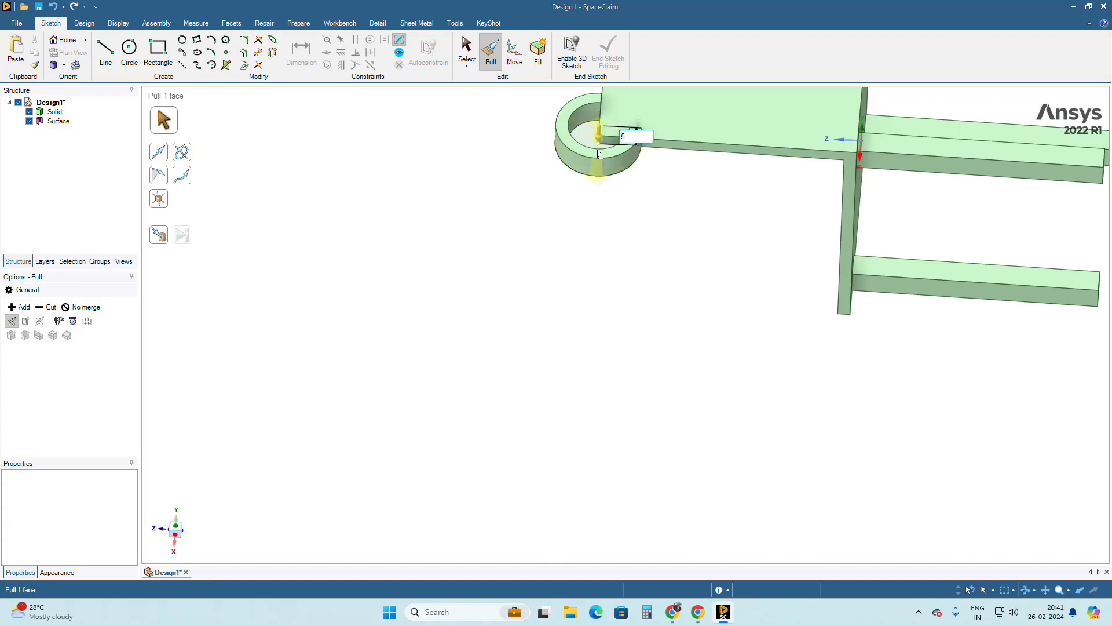
key("Return")
- Examine the thickened ring, the inner circular face and the adjoining backrest faces and edges in 3D
middle_click_drag(659, 221, 745, 330)
left_click(860, 190)
left_click(931, 268)
left_click(768, 236)
left_click(771, 236)
left_click(785, 246)
scroll(784, 246, "down", 3)
scroll(785, 249, "up", 8)
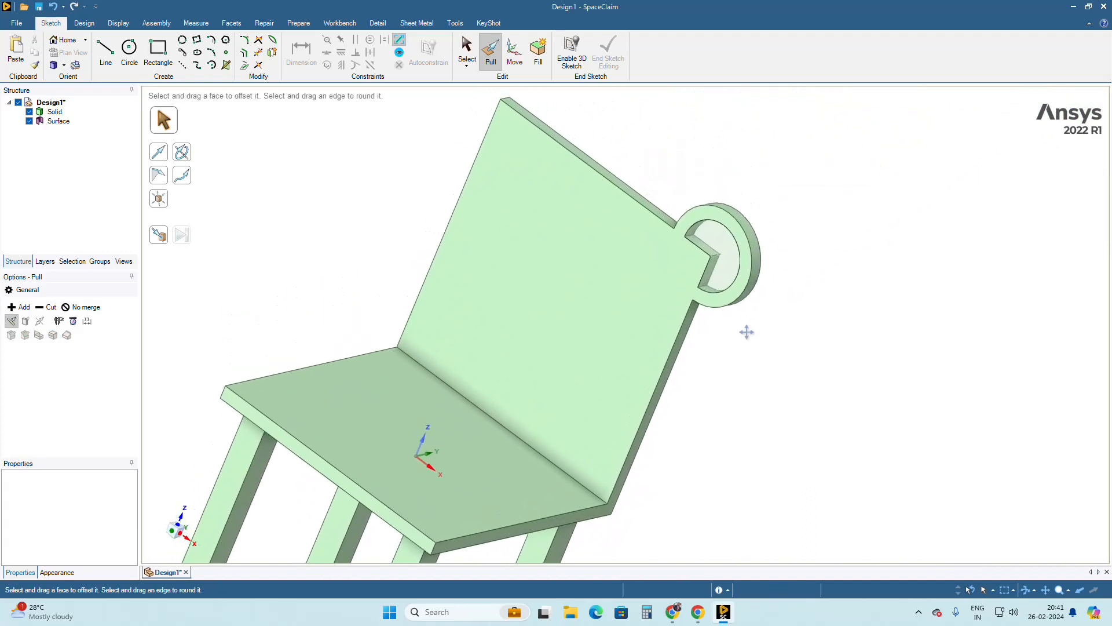
left_click(571, 293)
left_click(718, 258)
left_click(711, 277)
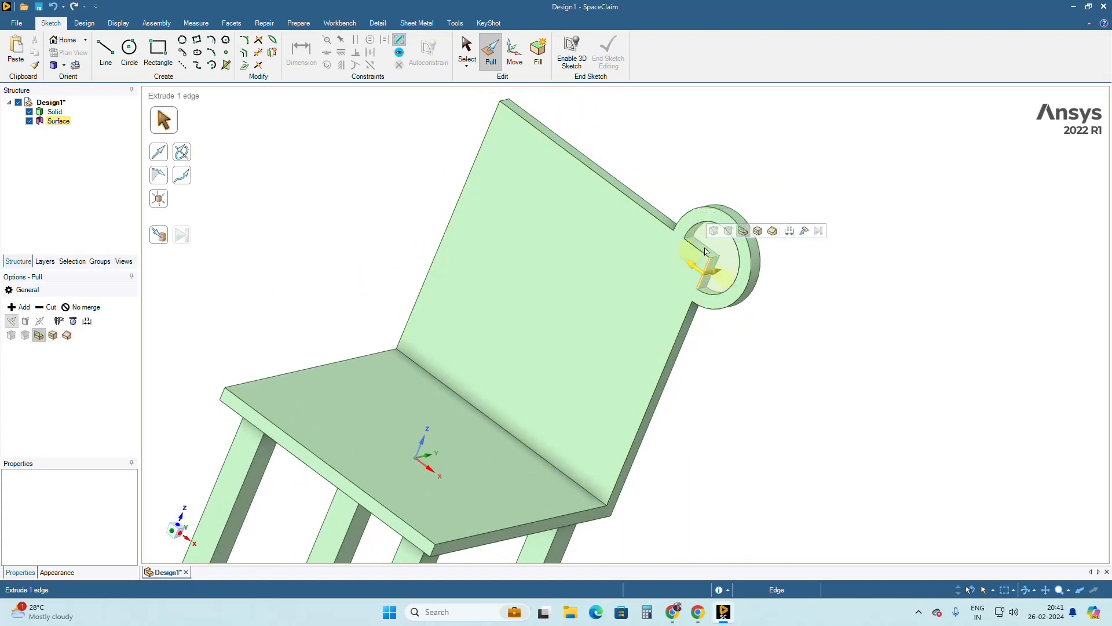
left_click(715, 276)
left_click(734, 256)
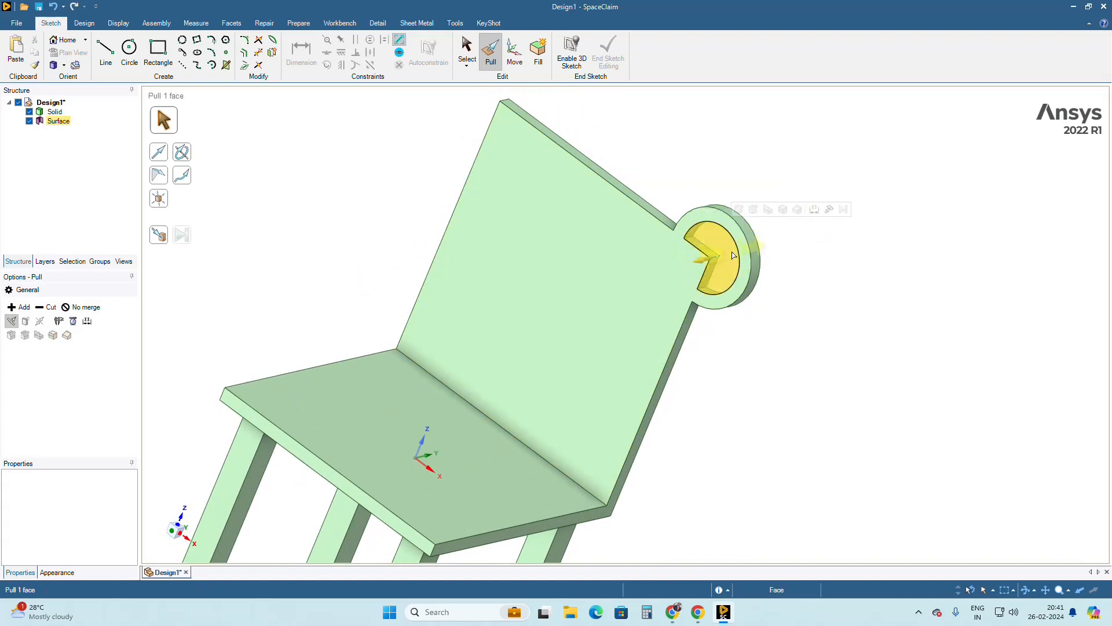
left_click(122, 234)
left_click(533, 126)
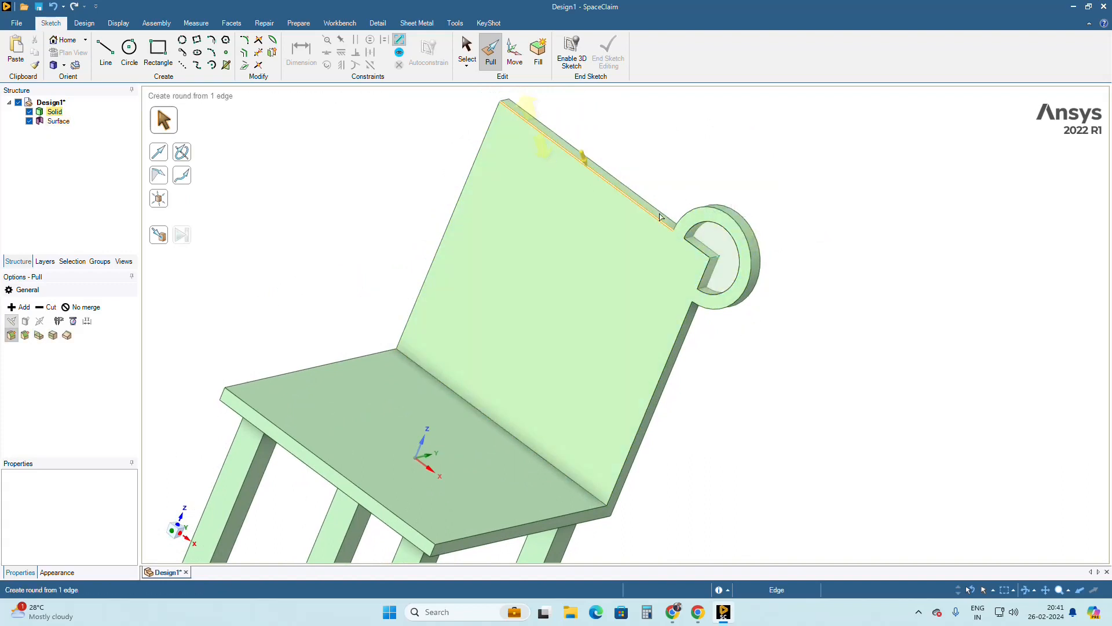
left_click(713, 248)
left_click(677, 251)
left_click(714, 252)
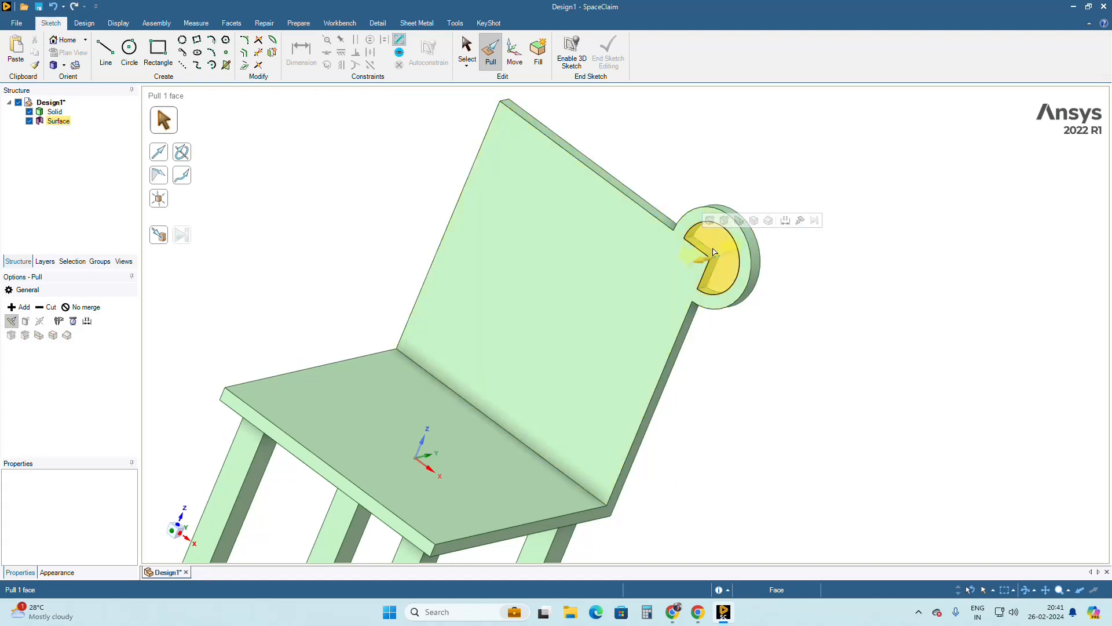
left_click(748, 234)
left_click(670, 247)
left_click(406, 251)
left_click(640, 249)
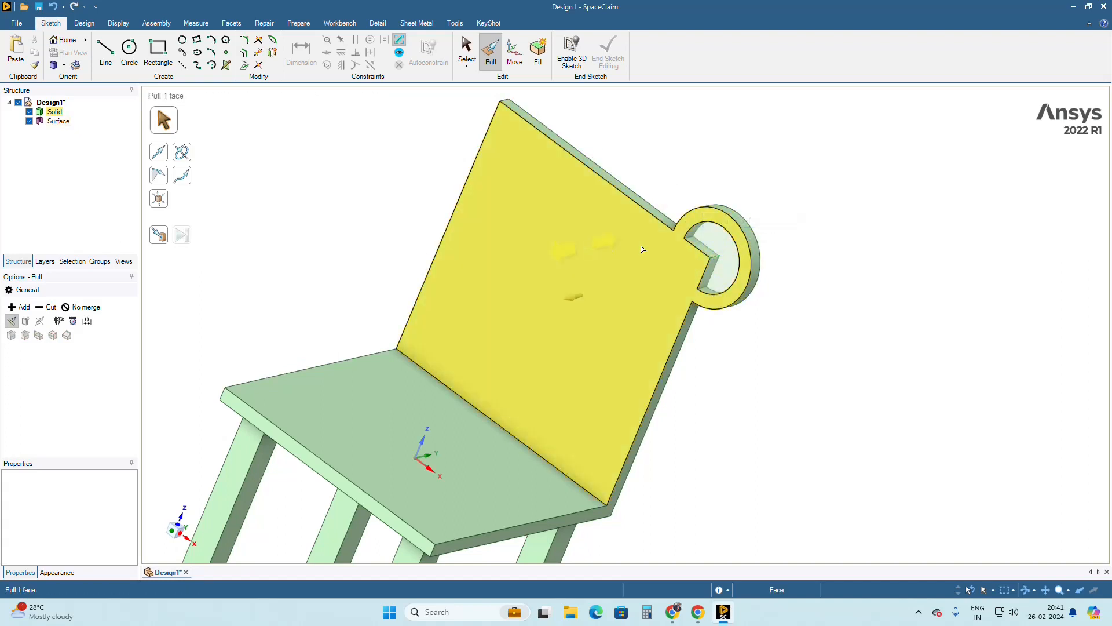
- Pull the inner circular face into a long solid in front of the backrest, and undo that pull
left_click(717, 245)
left_click_drag(716, 245, 542, 324)
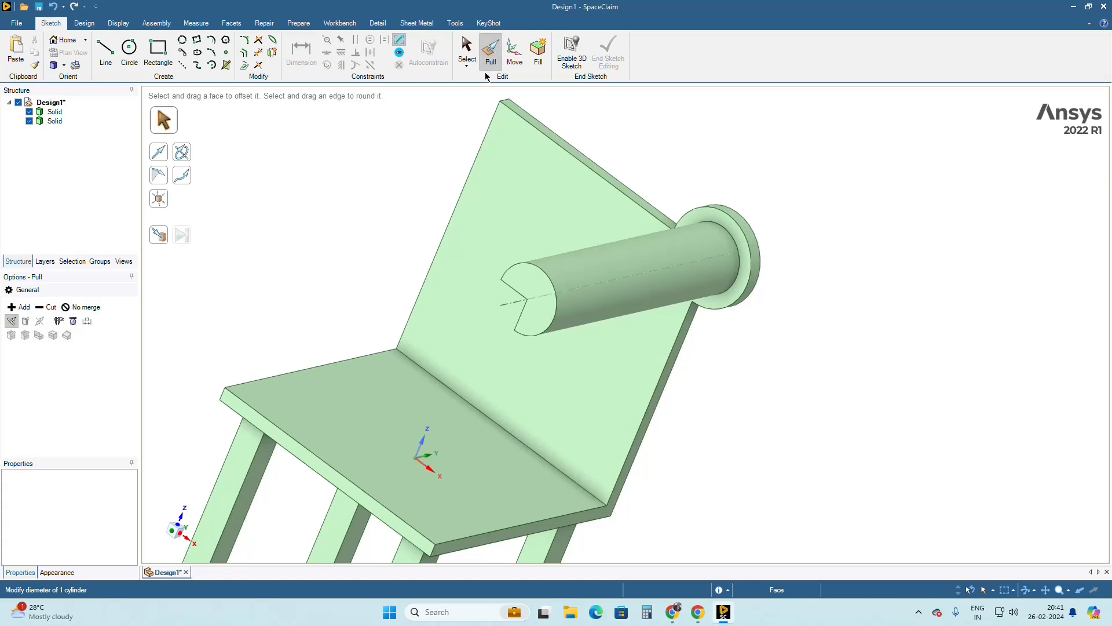
left_click(566, 267)
key("s")
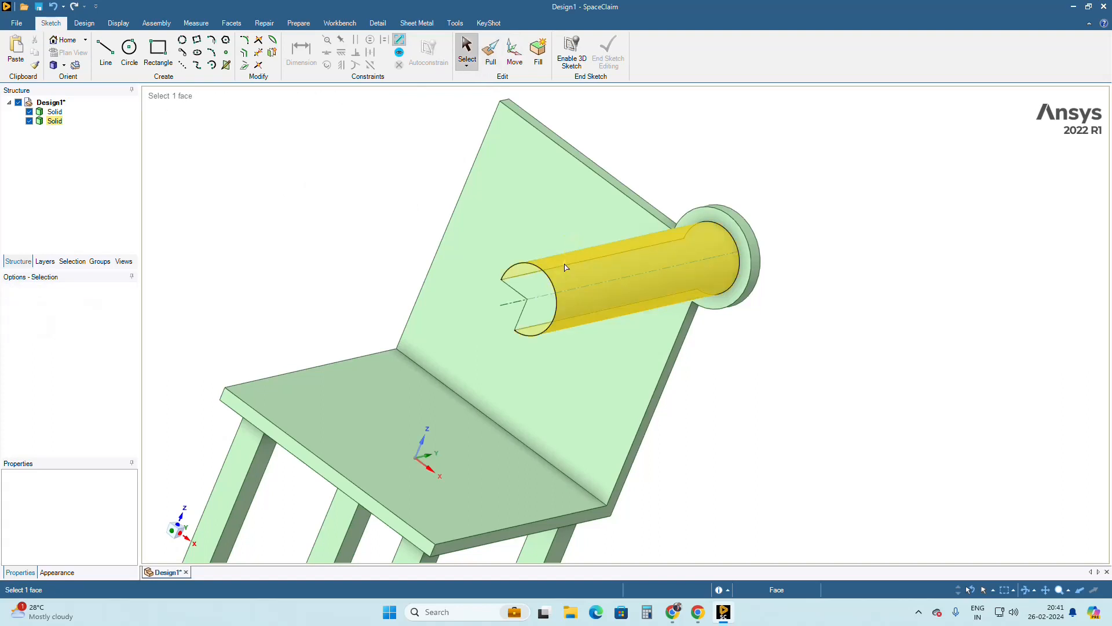
left_click(351, 215)
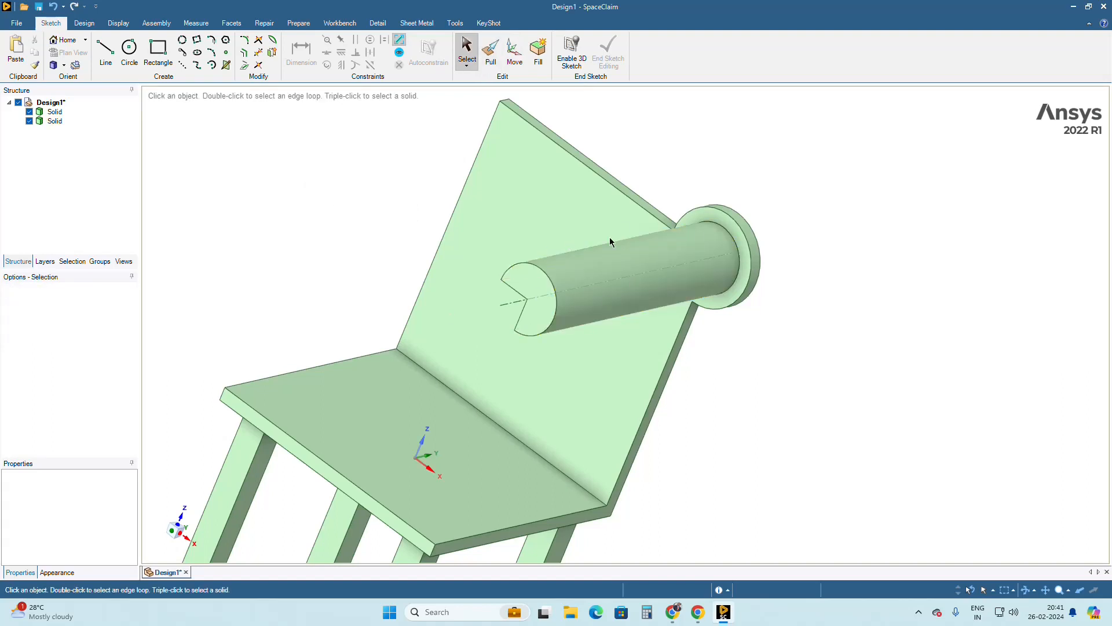
left_click(52, 7)
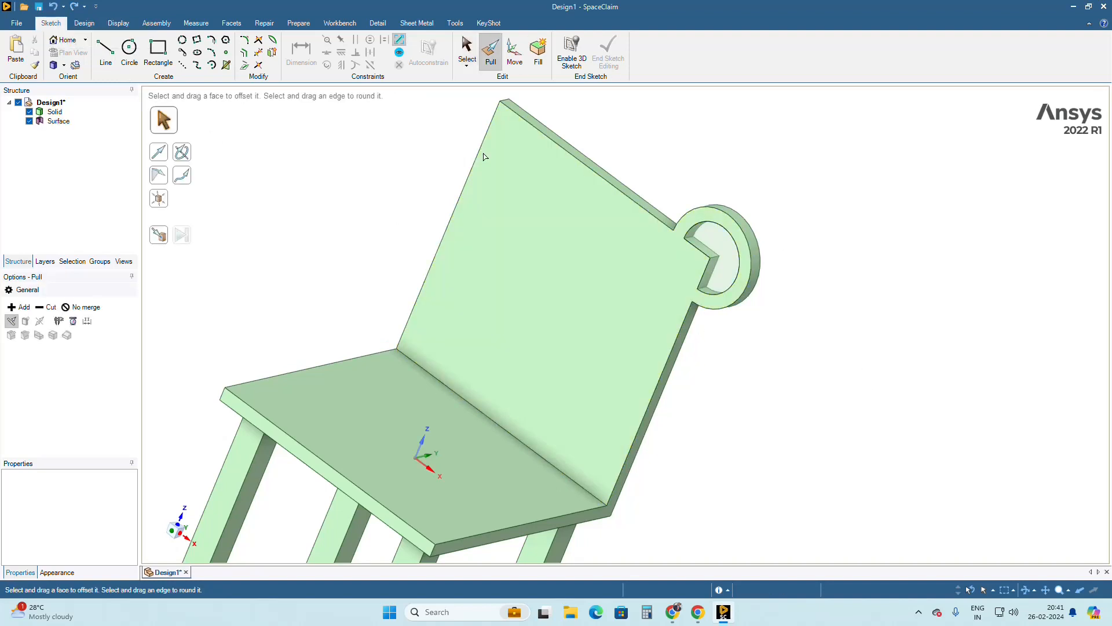
- Check the ring from the chair's side and undo its 5 mm pull
left_click(721, 264)
left_click(820, 395)
middle_click_drag(790, 413, 682, 405)
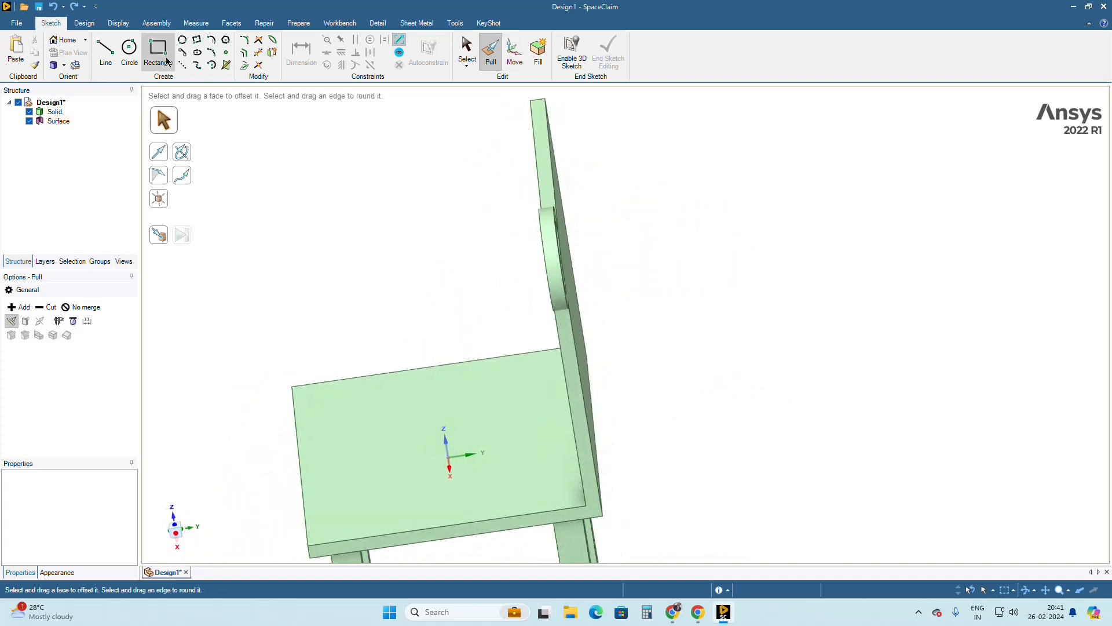
left_click(53, 9)
- Try to pull the inner circular face at the backrest's corner by a few millimetres
left_click(585, 142)
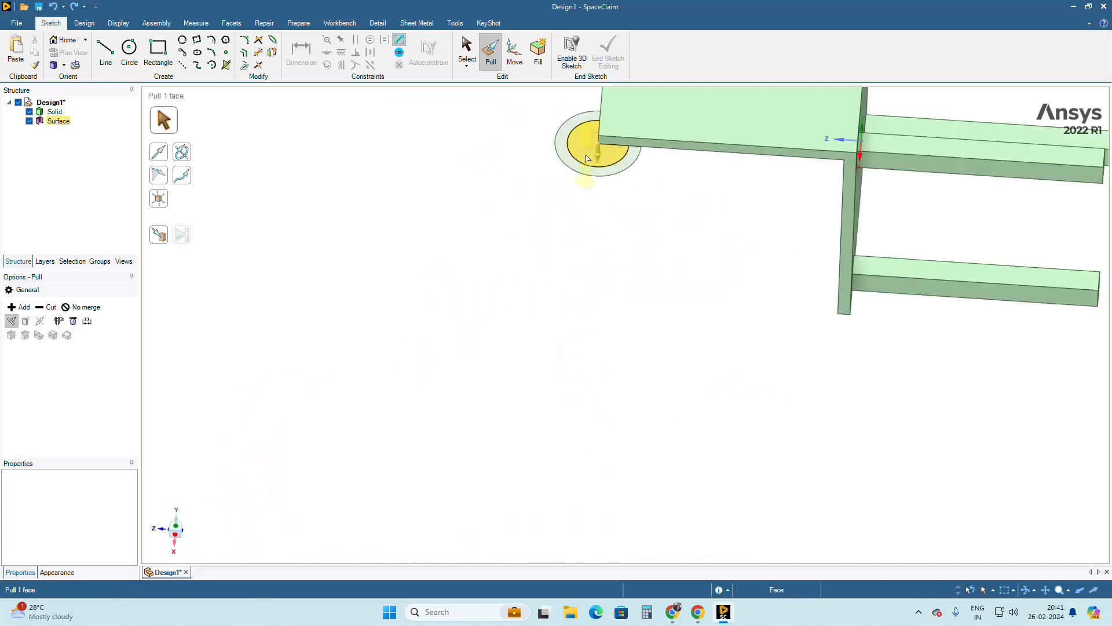
left_click(582, 121)
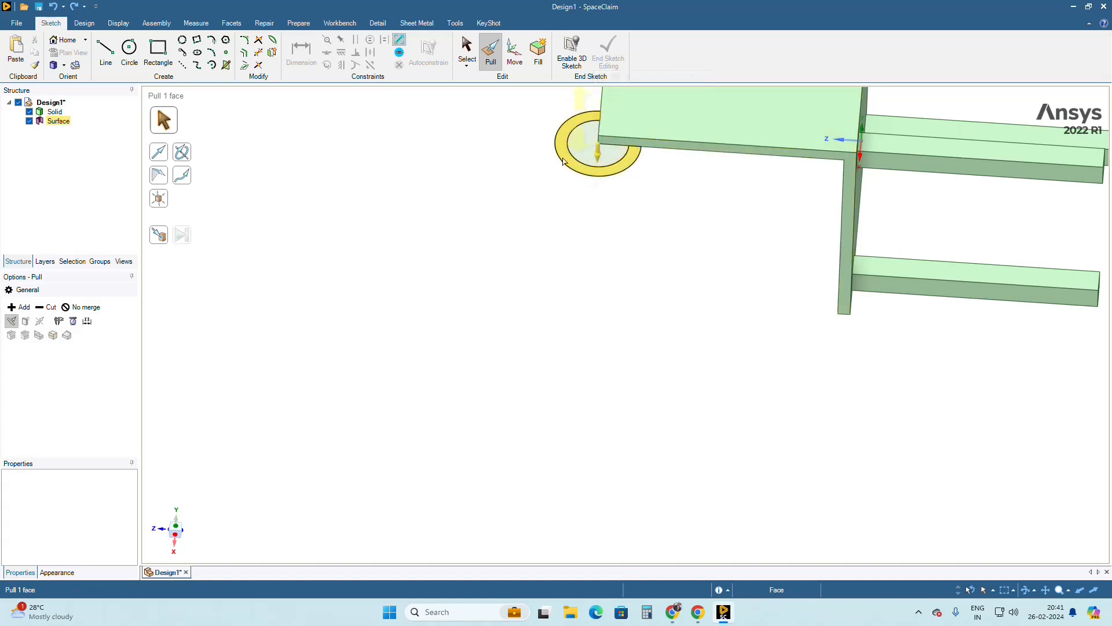
left_click(586, 148)
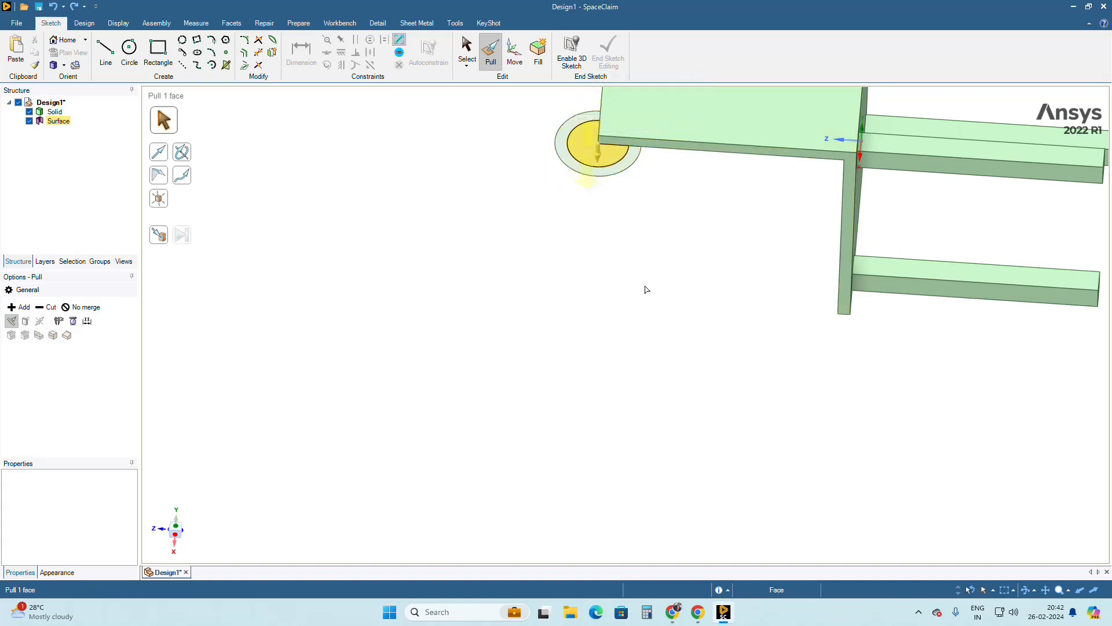
middle_click_drag(645, 288, 600, 456)
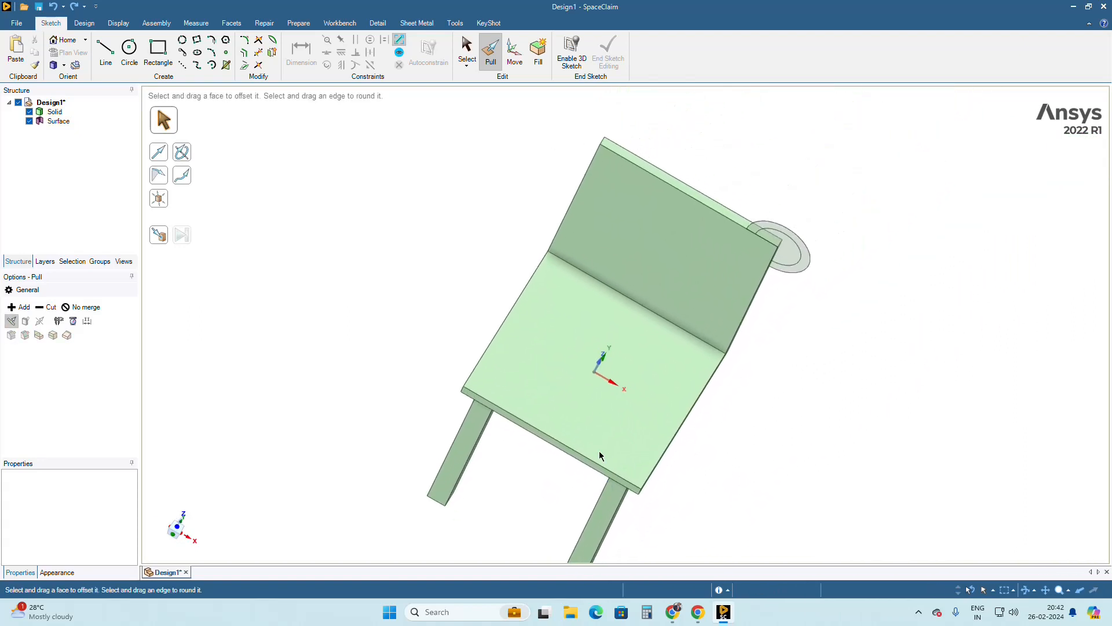
middle_click_drag(843, 359, 852, 294)
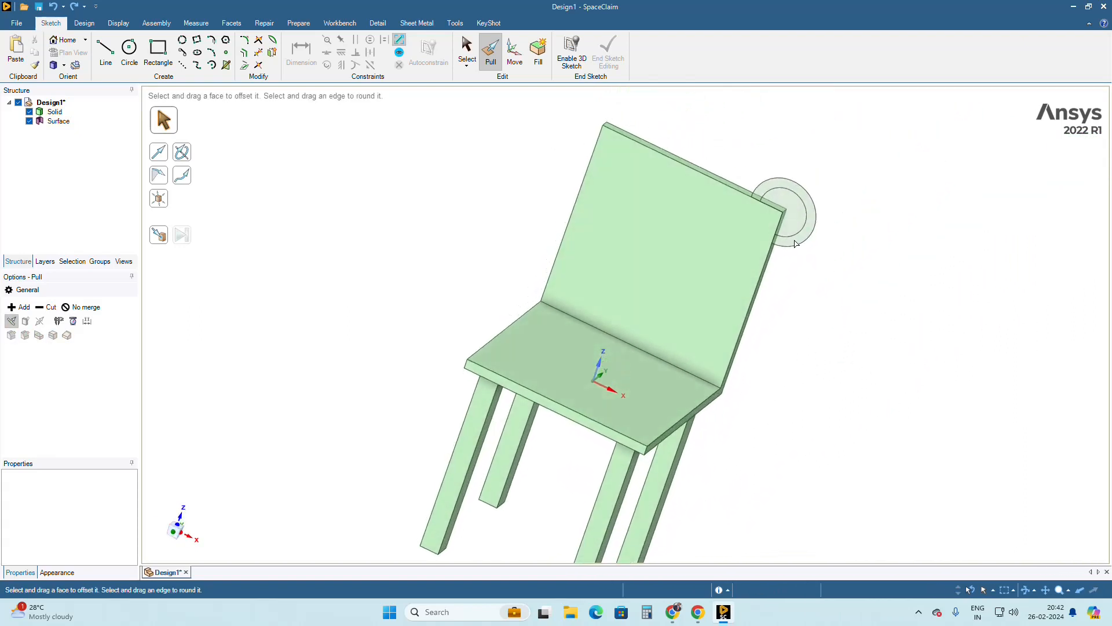
left_click(783, 215)
left_click_drag(783, 215, 810, 230)
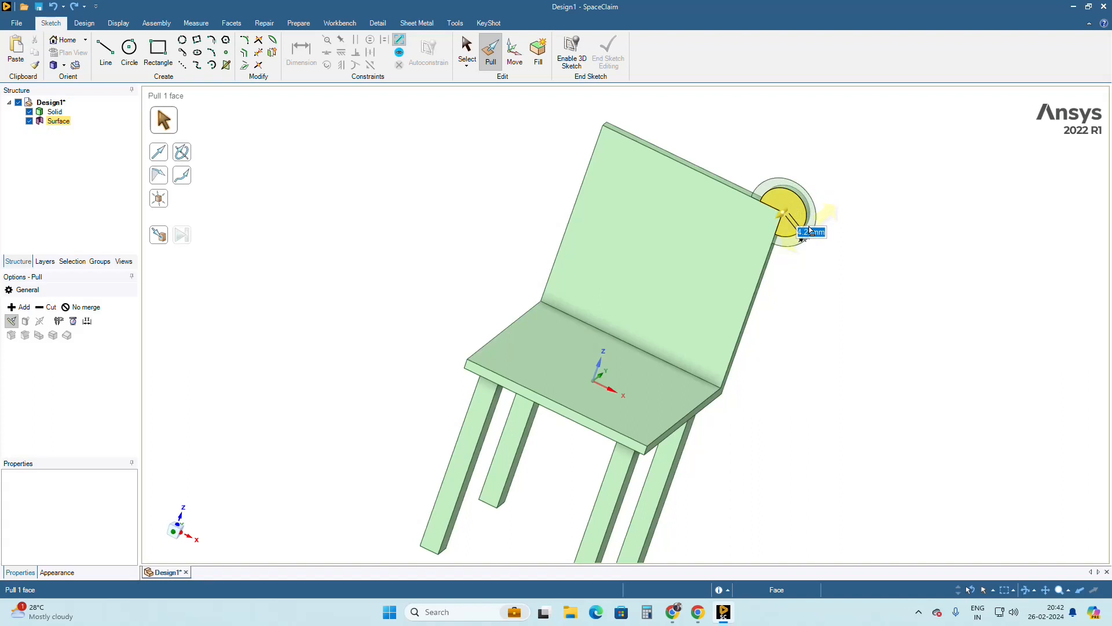
left_click_drag(810, 227, 812, 227)
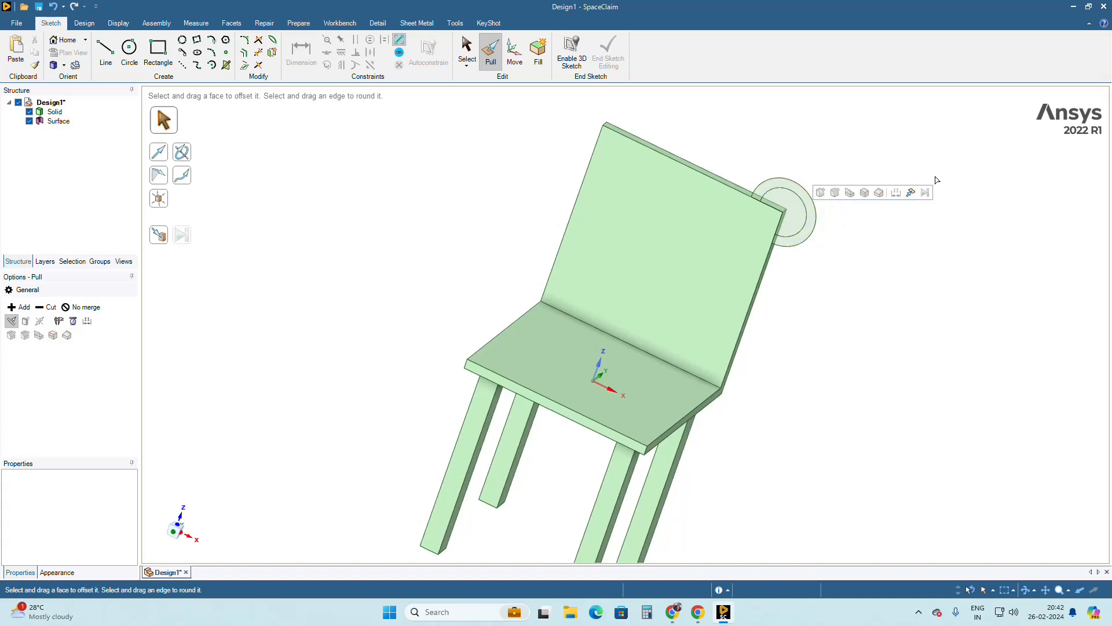
left_click(816, 232)
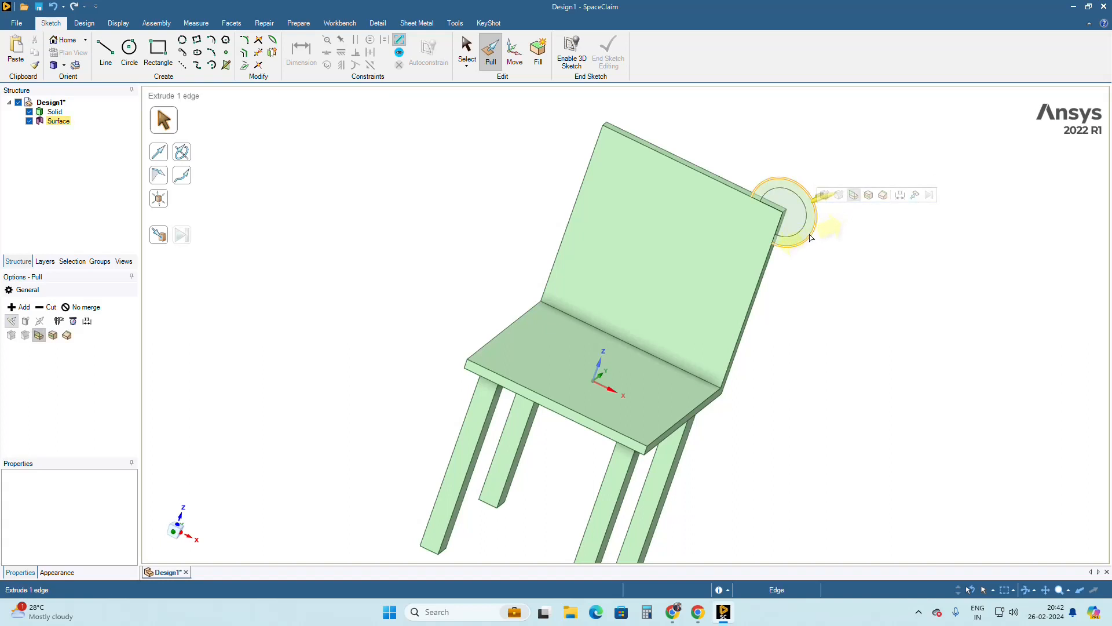
left_click(795, 347)
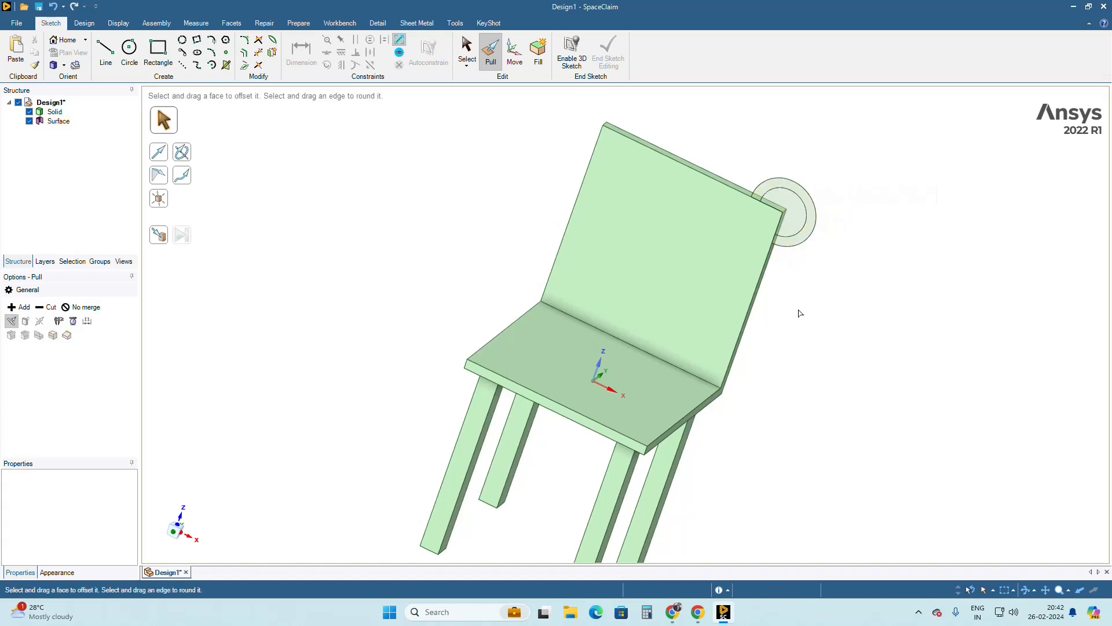
- Pull the ring-shaped face at the backrest's corner 5 mm toward the rear of the chair
left_click(790, 218)
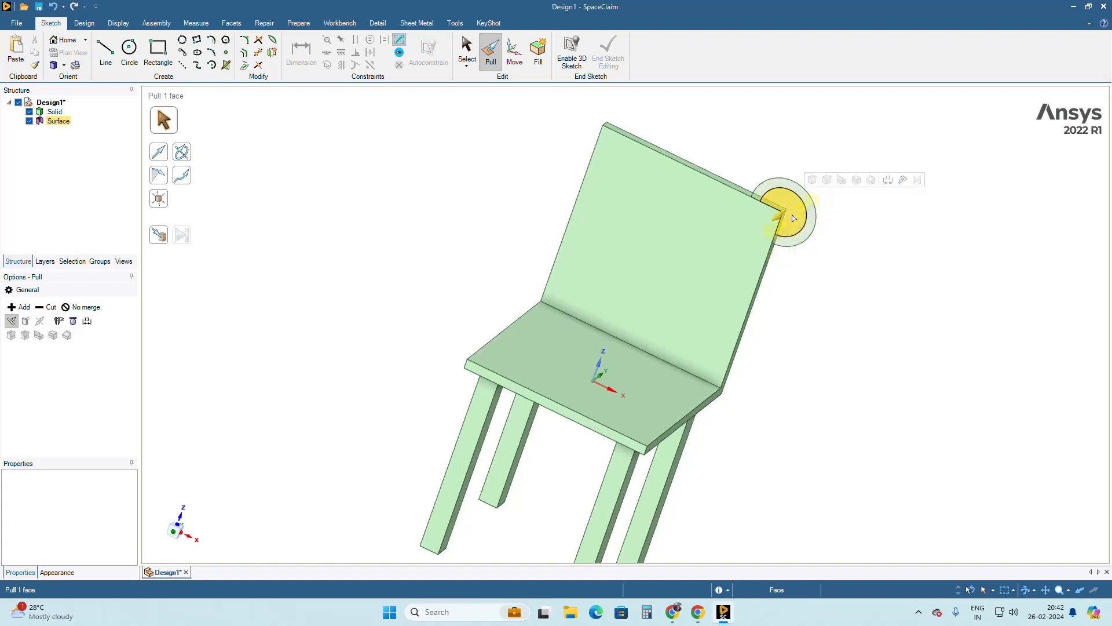
left_click(793, 218)
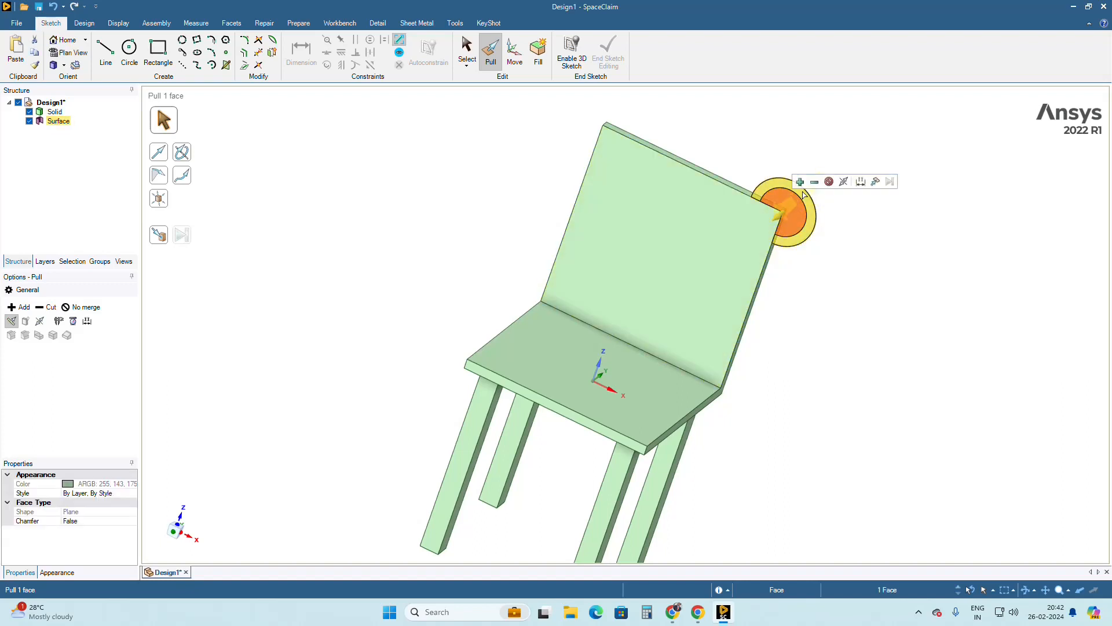
left_click(774, 215)
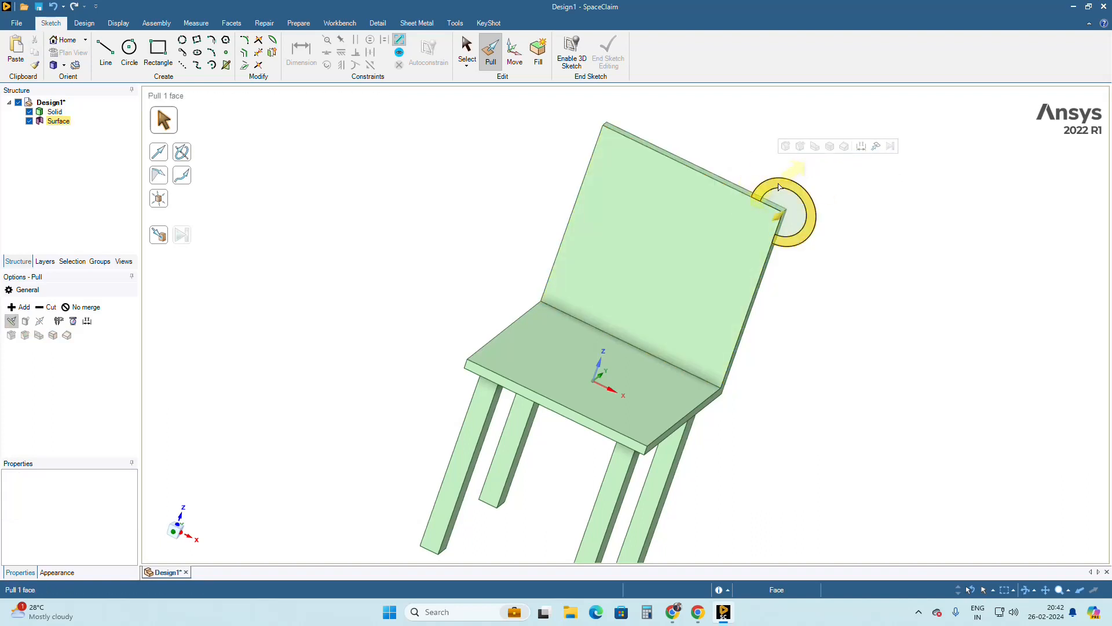
left_click_drag(780, 187, 803, 186)
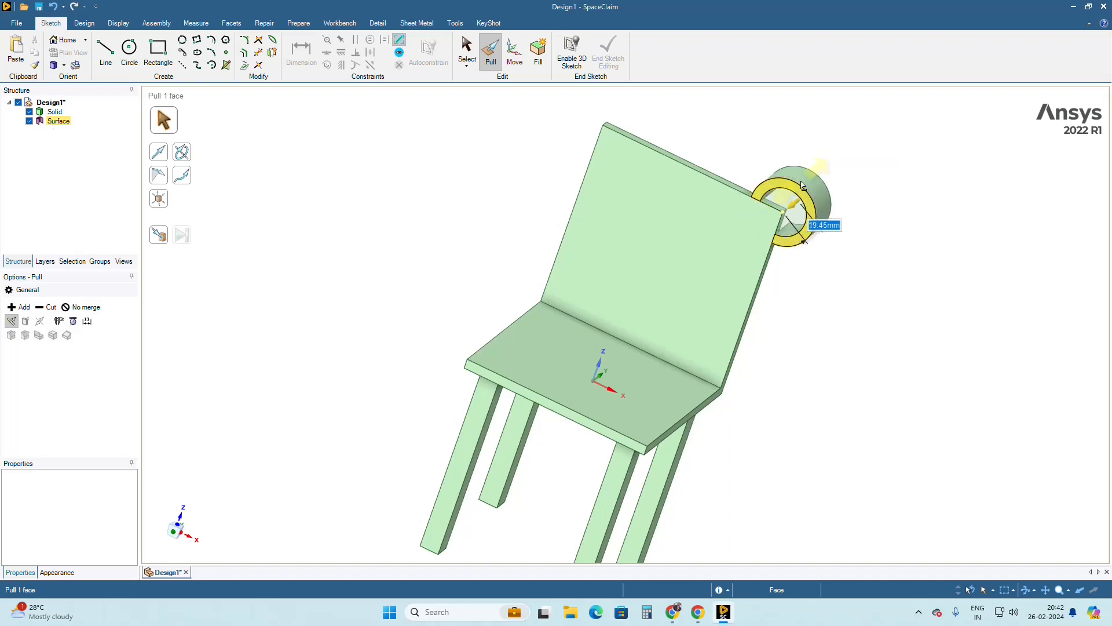
type("5")
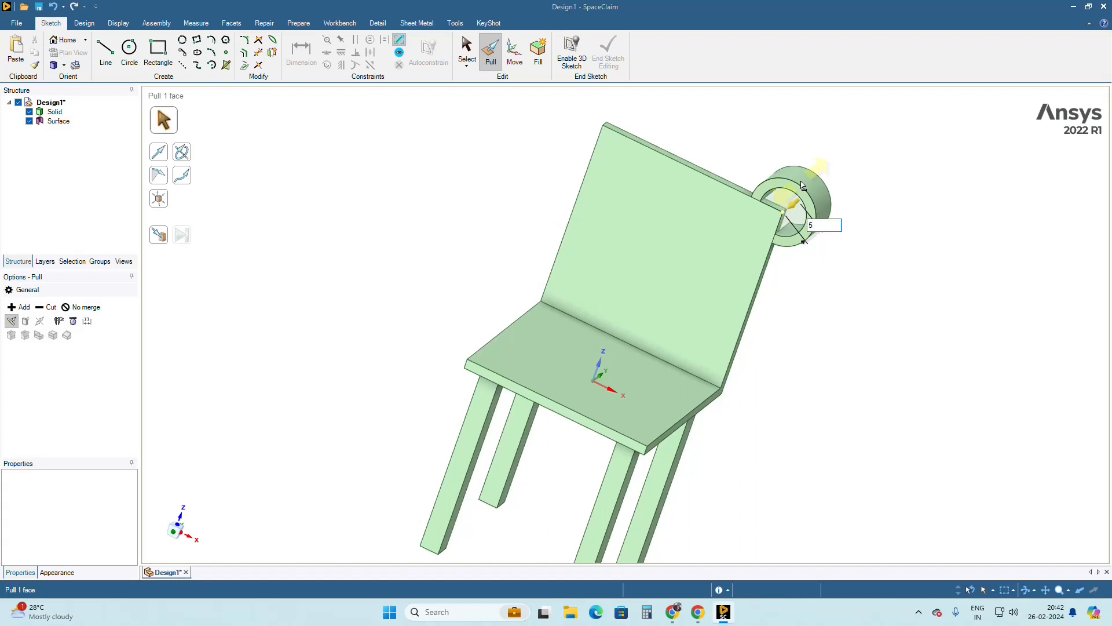
key("Return")
middle_click_drag(836, 307, 741, 291)
left_click(738, 276)
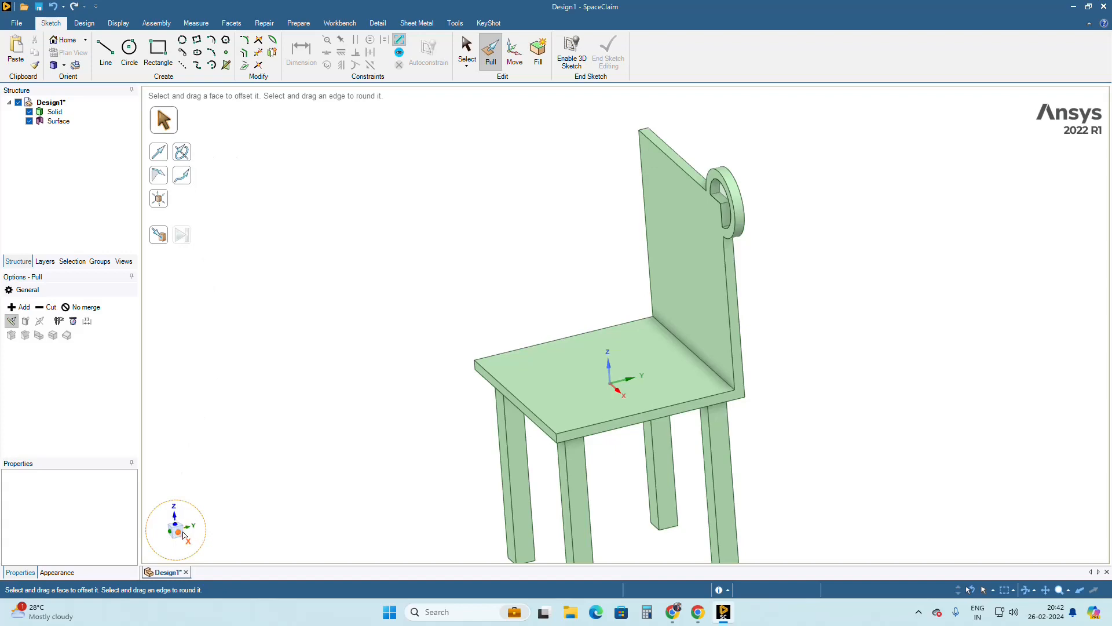
- Sketch a square with the Rectangle tool, defined from its center, on the backrest's plane outside the chair's outline
mouse_move(181, 534)
left_mouse_down()
mouse_move(173, 550)
mouse_move(163, 542)
left_mouse_up()
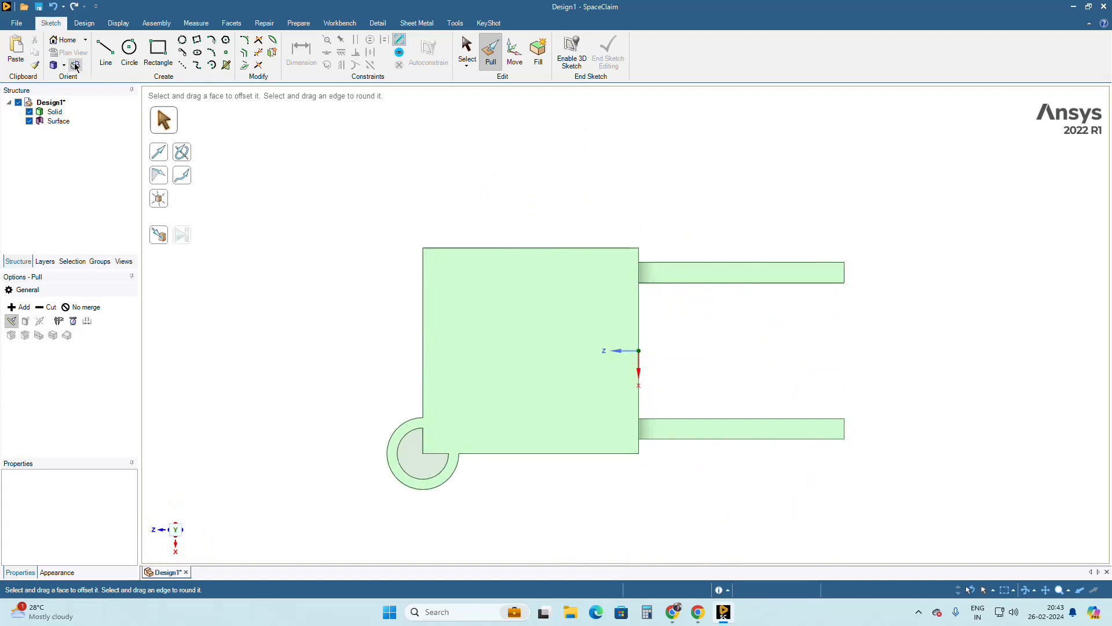
left_click(158, 51)
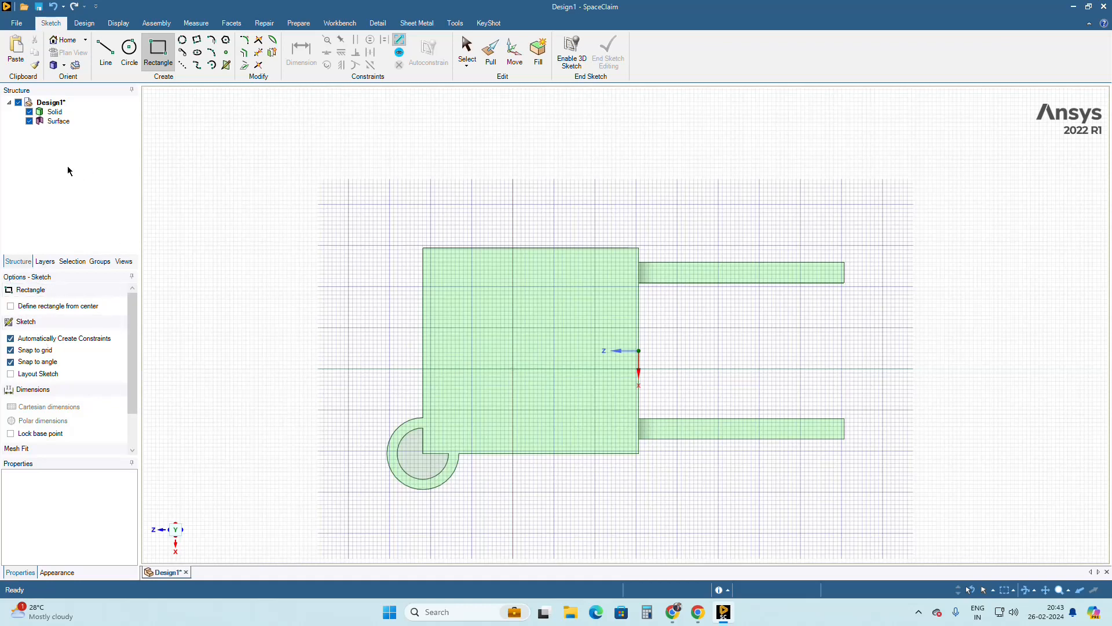
left_click(12, 307)
left_click(353, 214)
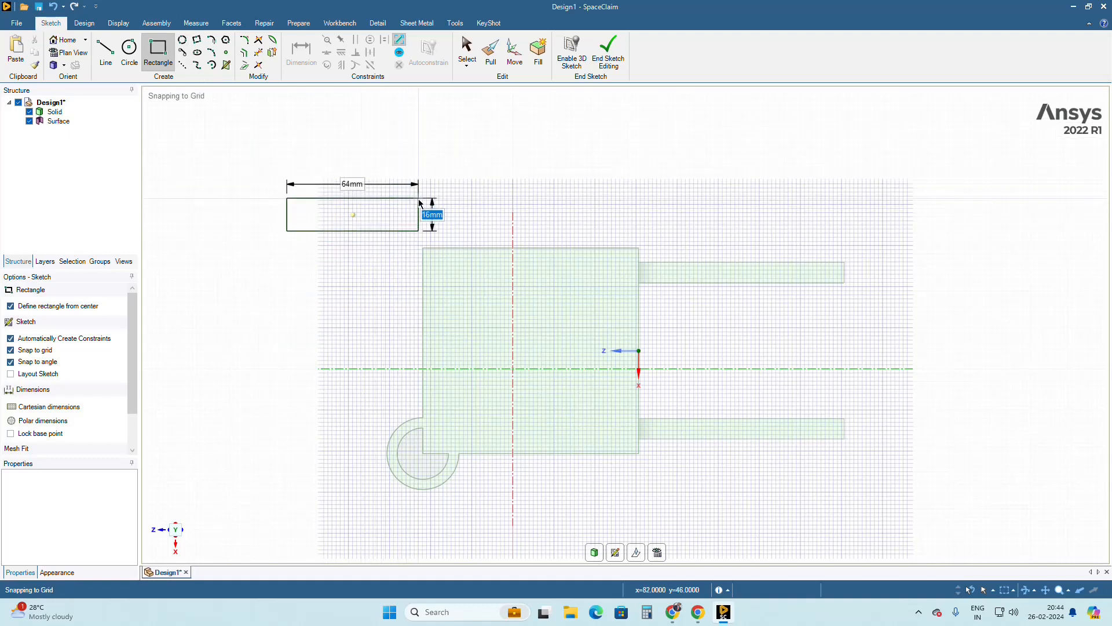
key("Escape")
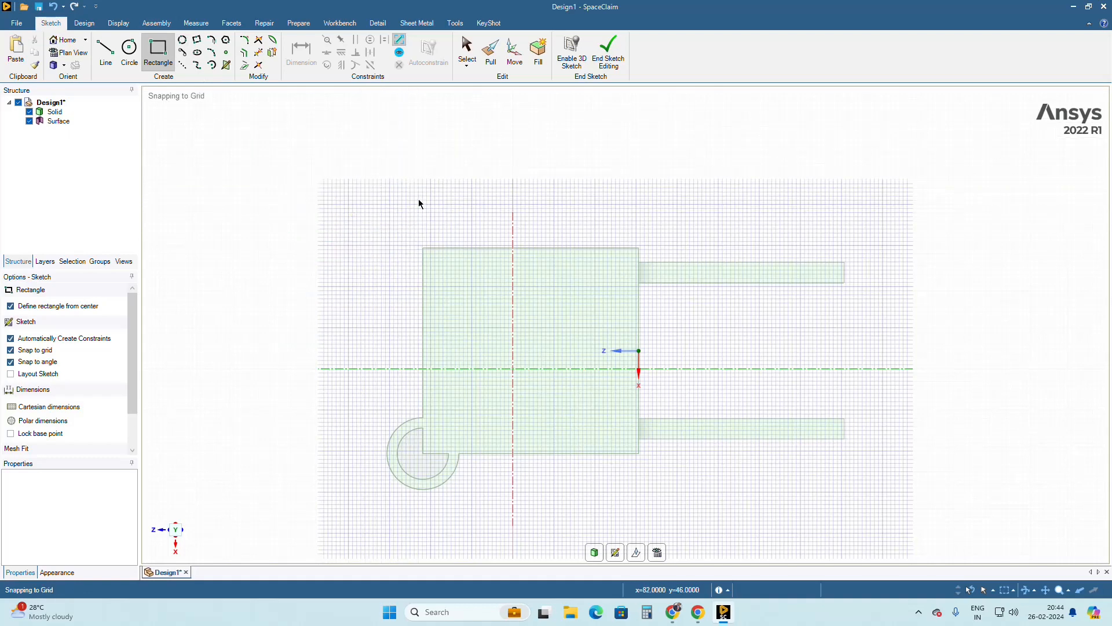
left_click(365, 214)
left_click(398, 247)
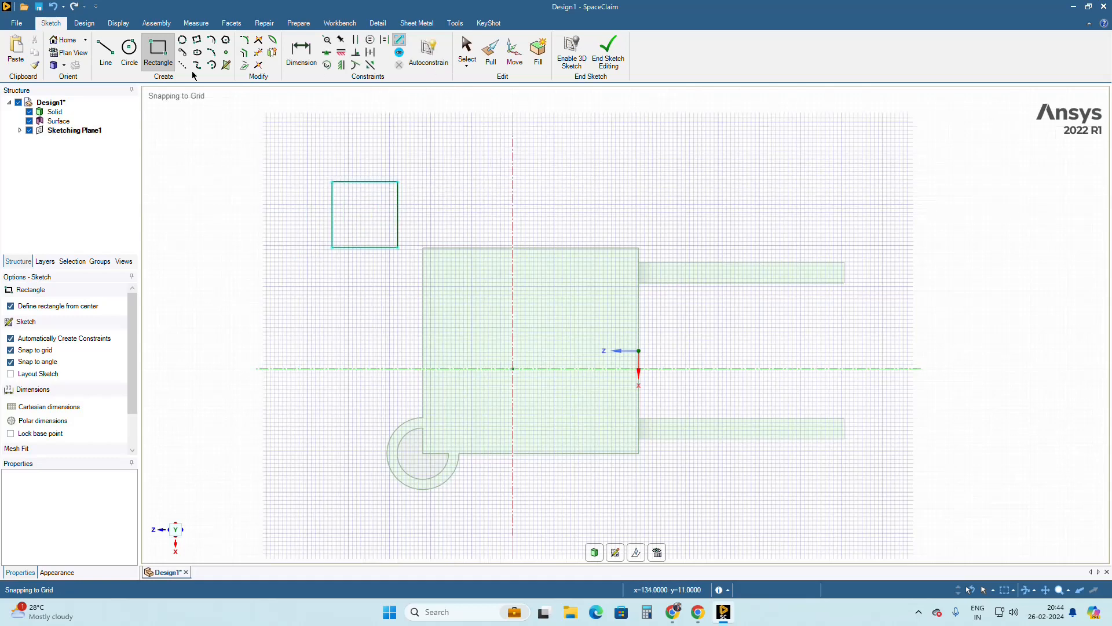
- Undo the center-defined square and return from sketch mode to 3D mode
left_click(52, 6)
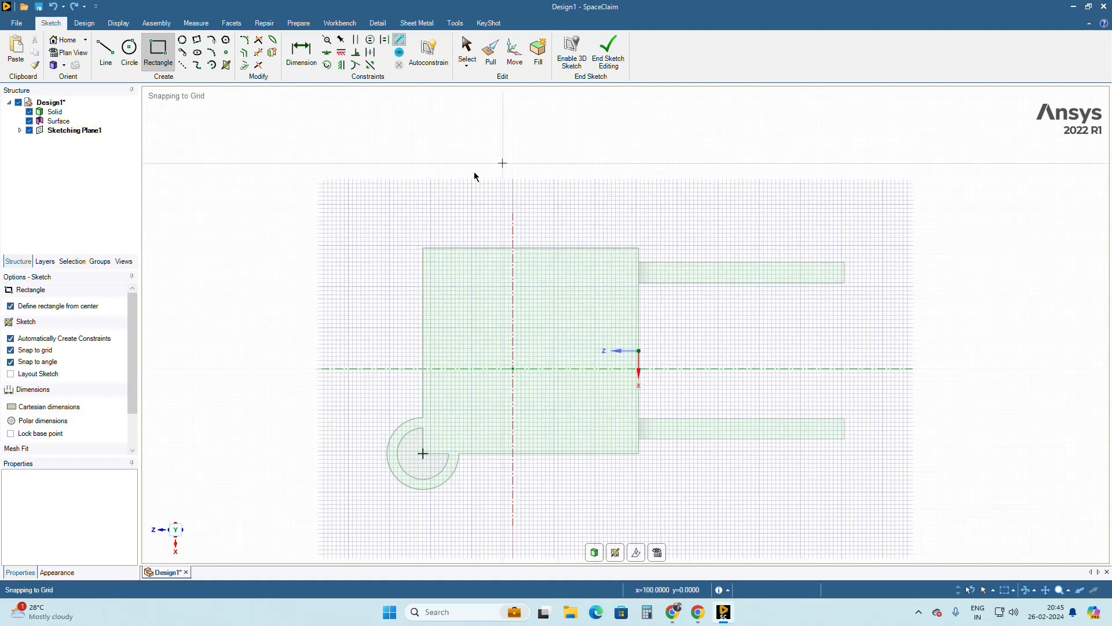
left_click(85, 23)
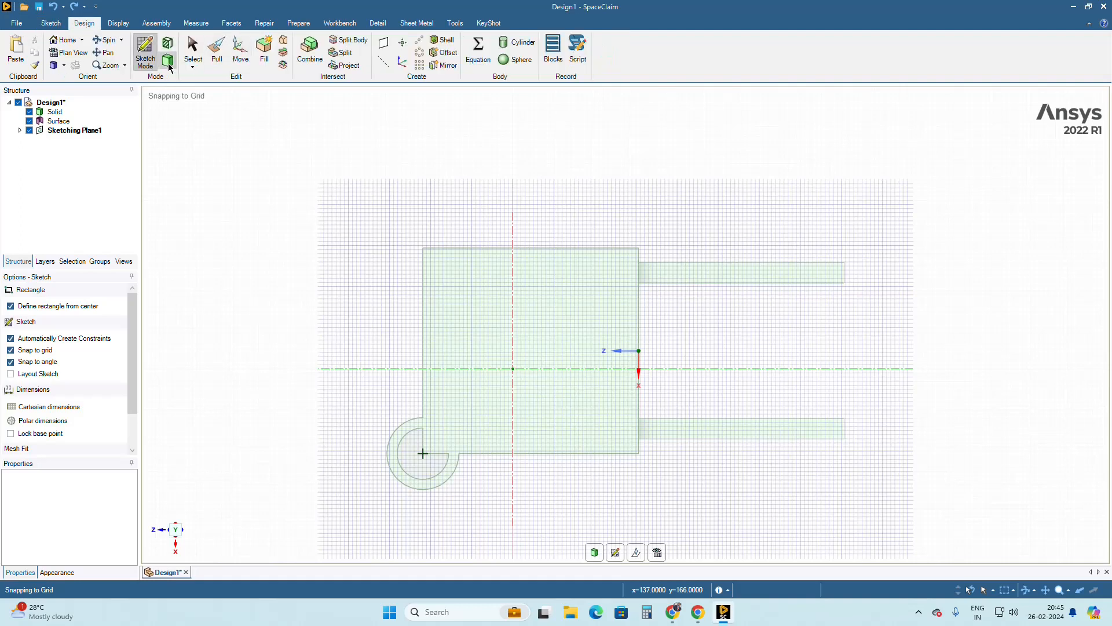
left_click(168, 60)
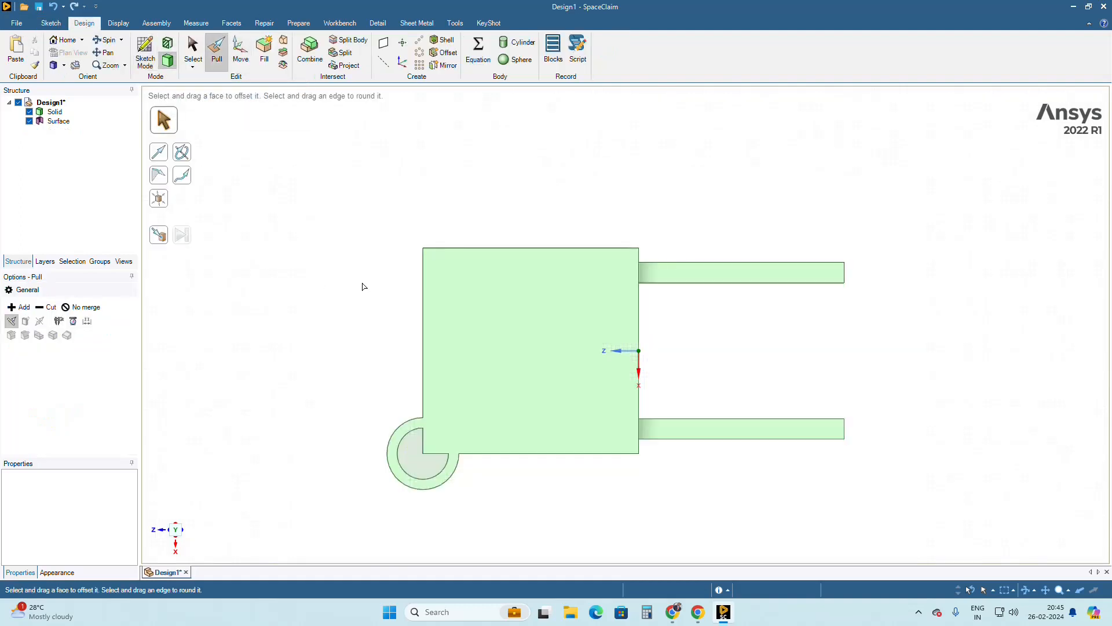
mouse_move(363, 286)
middle_mouse_down()
mouse_move(516, 167)
mouse_move(533, 121)
mouse_move(526, 147)
mouse_move(452, 137)
mouse_move(393, 164)
mouse_move(467, 155)
middle_mouse_up()
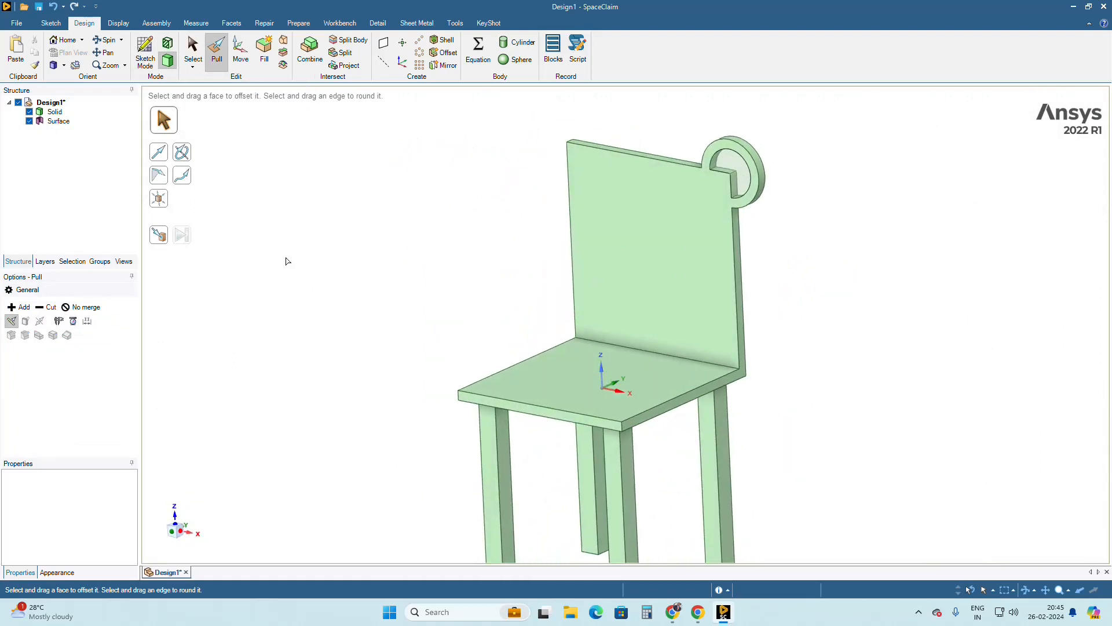
- Select the edge loop around the seat's top face, and switch the selection to the loop around its front face
left_click(52, 24)
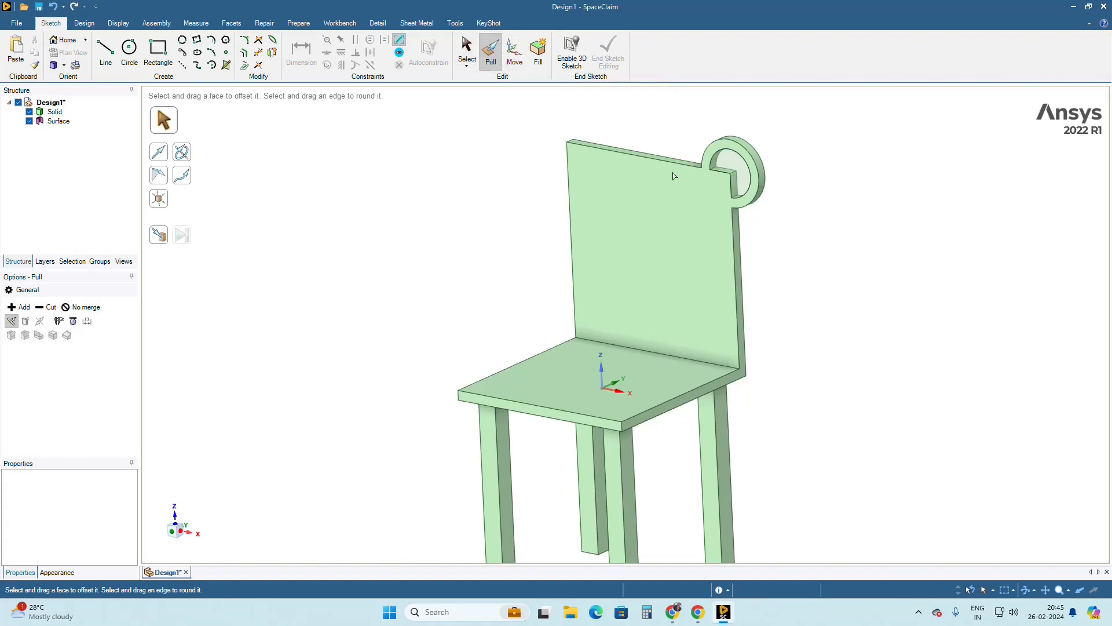
left_click(639, 233)
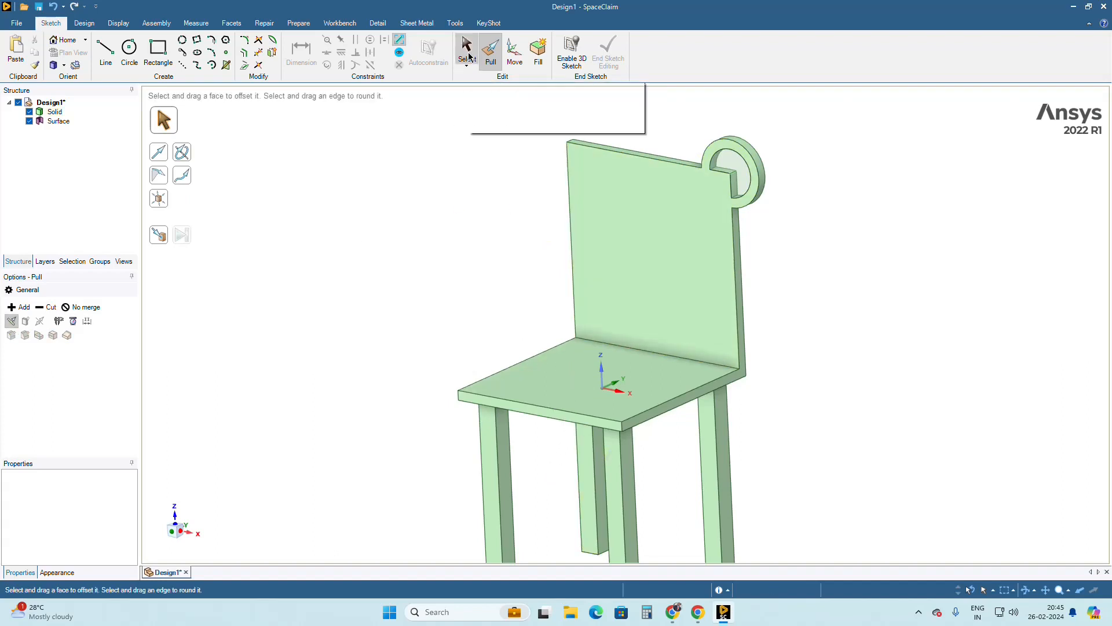
left_click(467, 52)
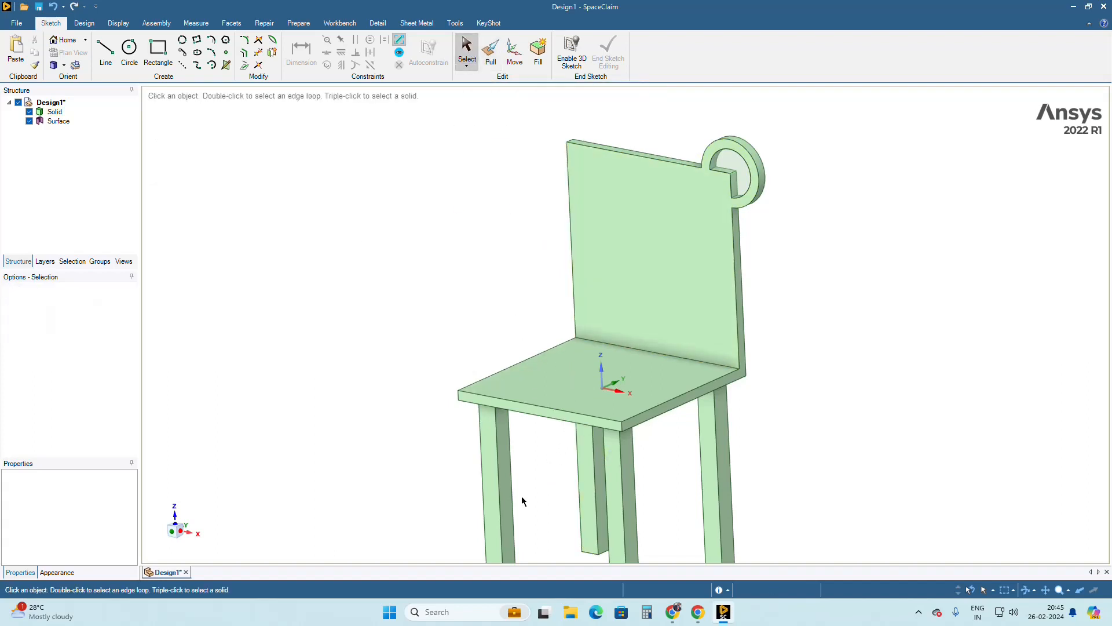
scroll(617, 478, "up", 5)
scroll(617, 478, "down", 4)
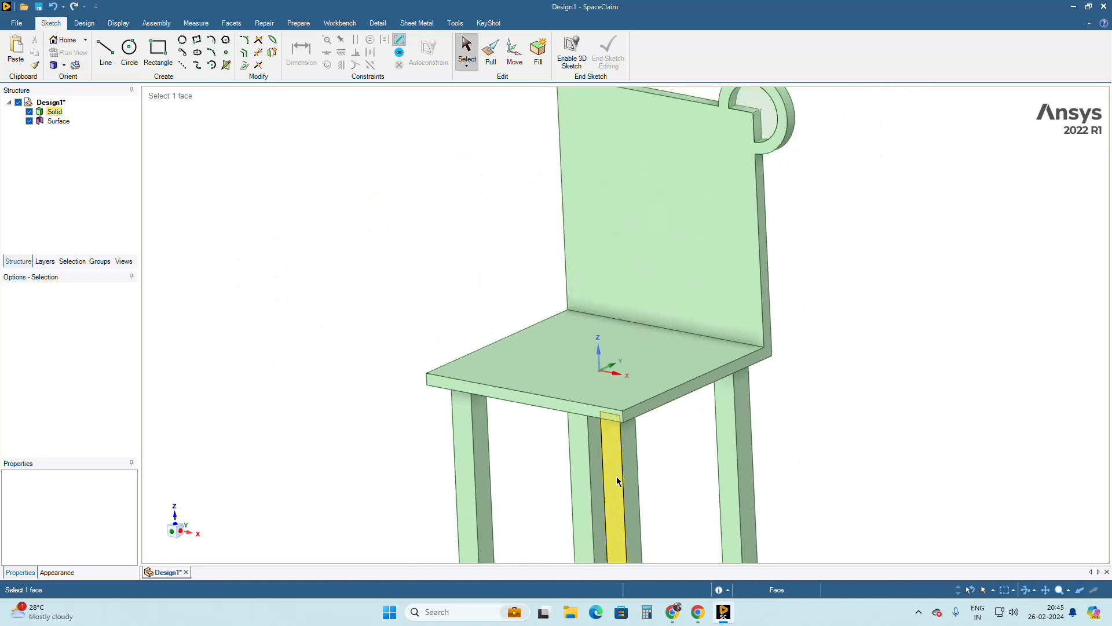
scroll(618, 478, "up", 3)
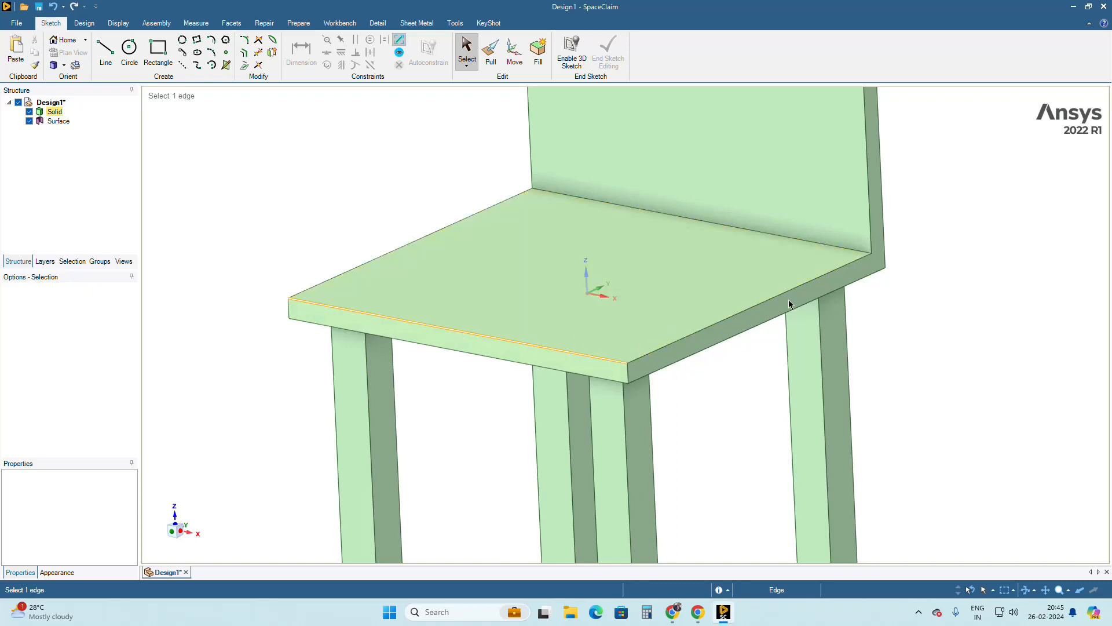
left_click(294, 297)
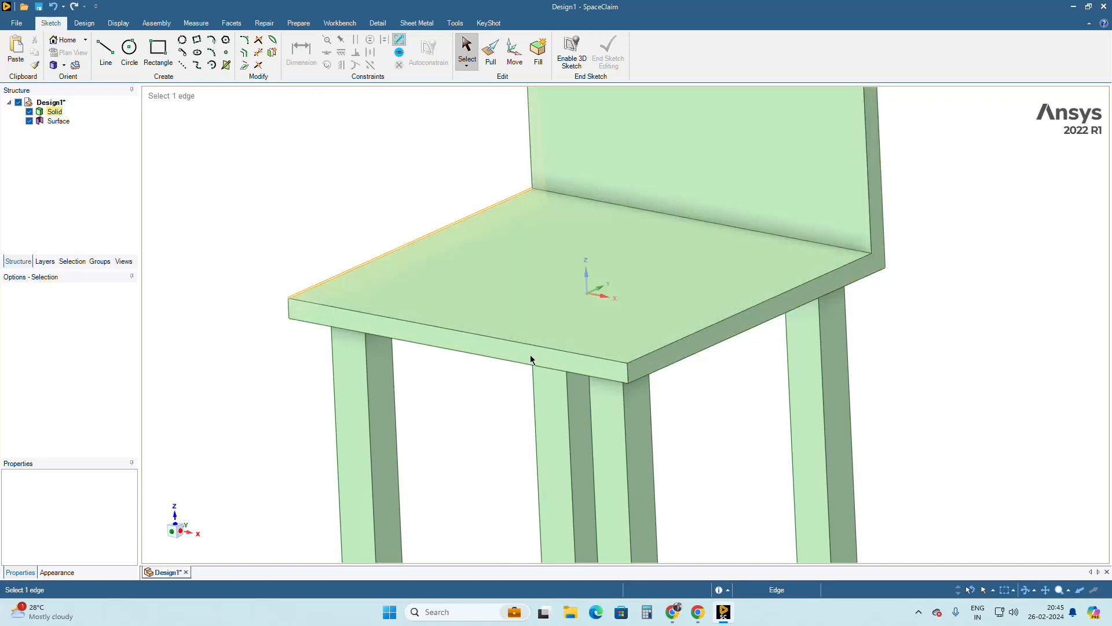
double_click(497, 342)
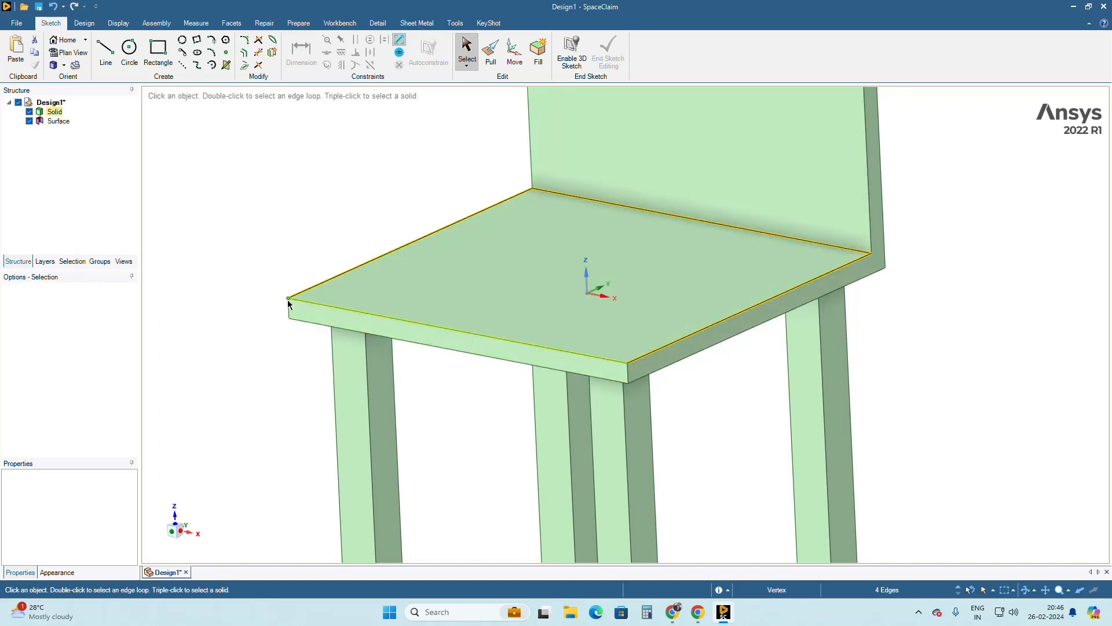
double_click(502, 341)
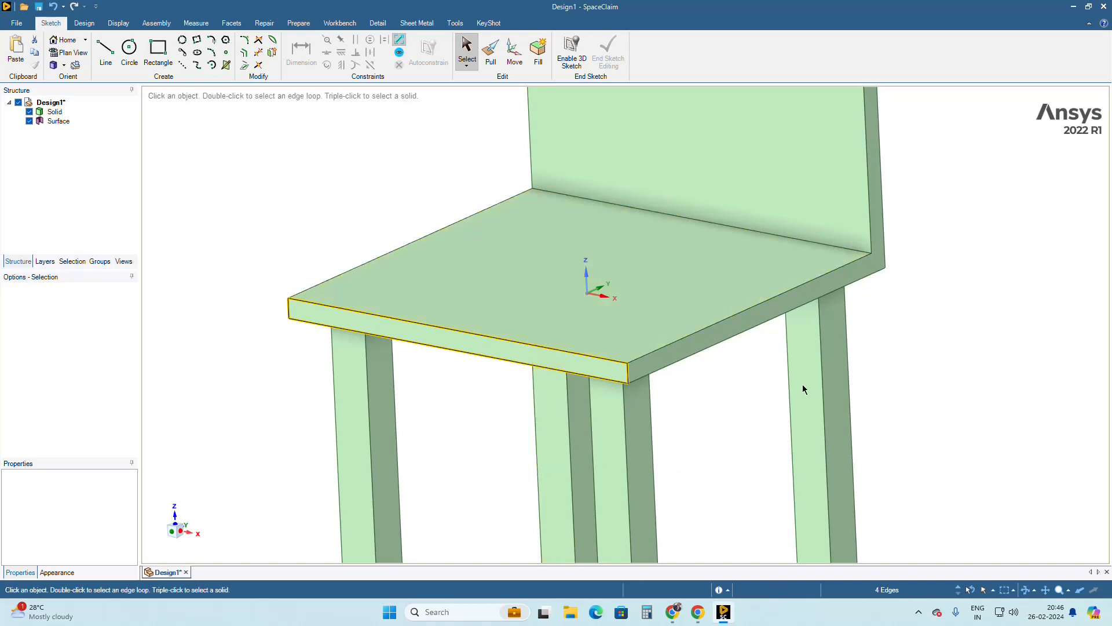
- Select the edge loop of the seat's top face from its side edge, switch to the side face's loop, and clear the selection
left_click(738, 311)
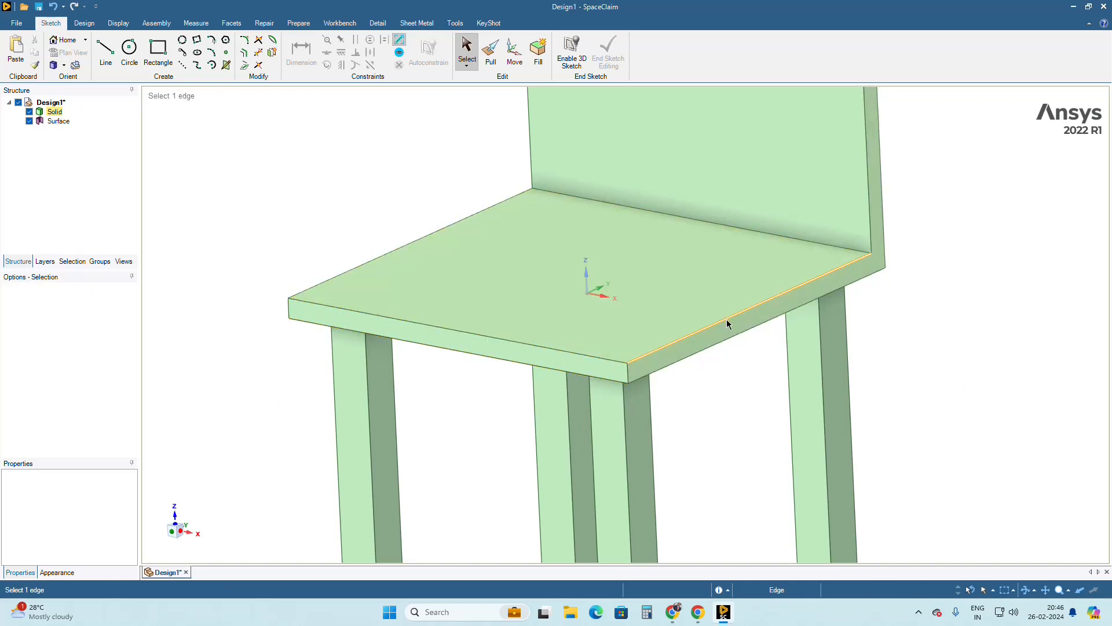
double_click(727, 320)
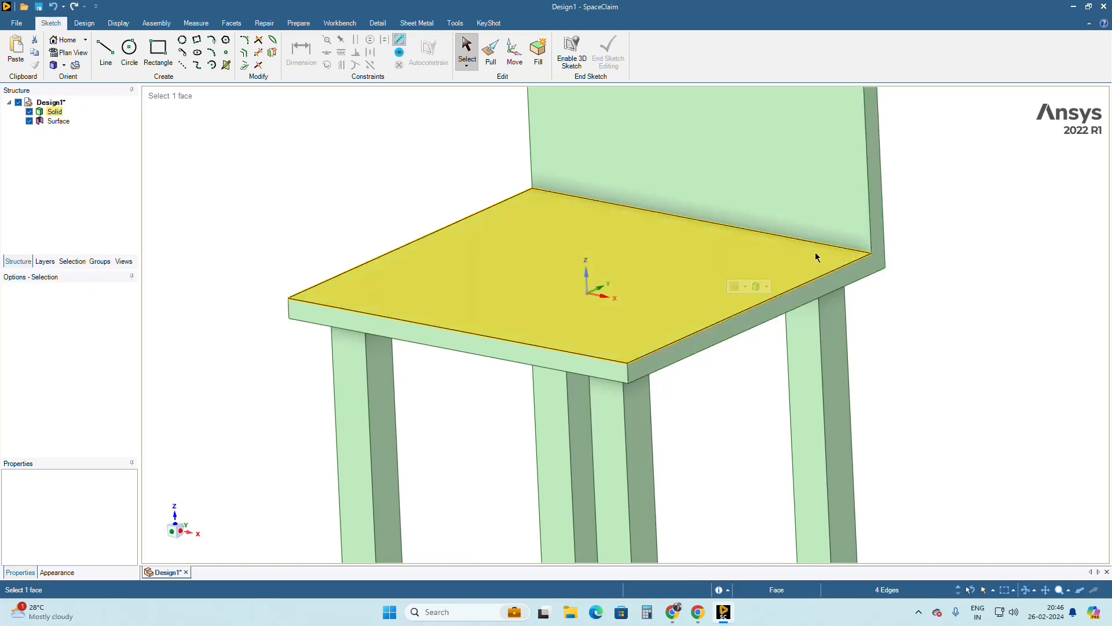
double_click(728, 318)
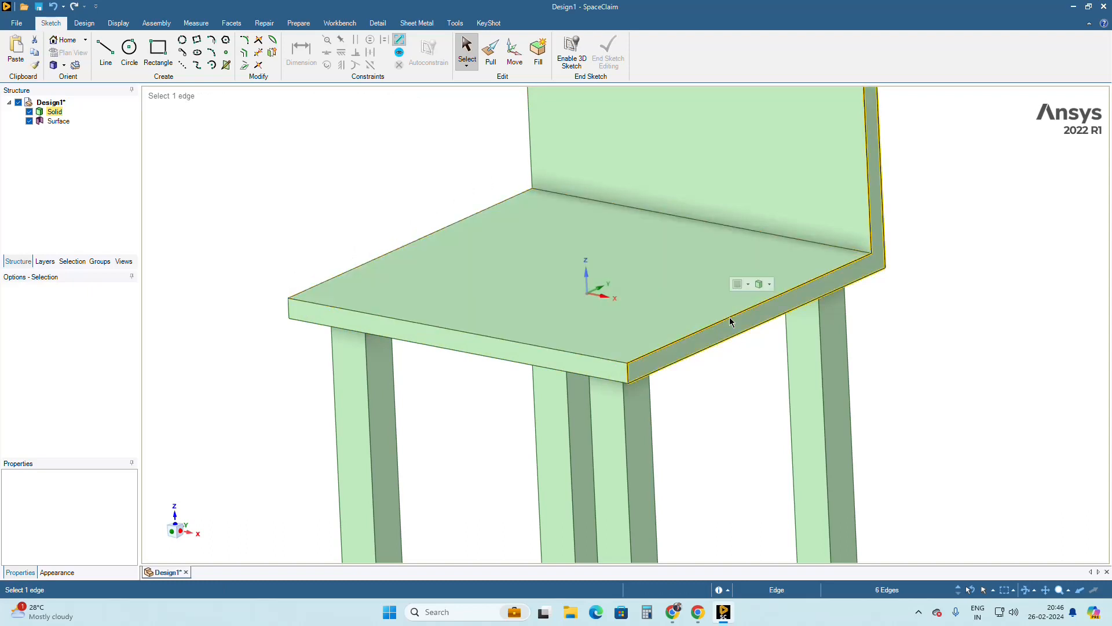
scroll(906, 352, "down", 2)
scroll(906, 352, "down", 1)
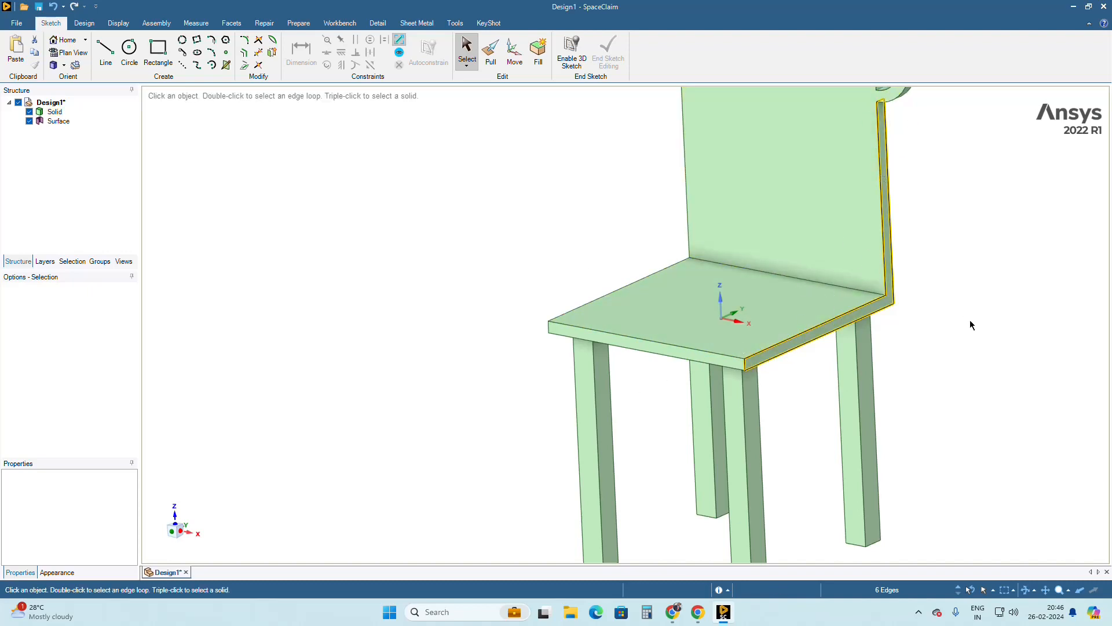
left_click(886, 384)
- Examine the seat, the backrest and the corner ring from several angles, up close and as a whole
middle_click_drag(810, 457, 841, 441)
middle_click_drag(798, 349, 812, 517)
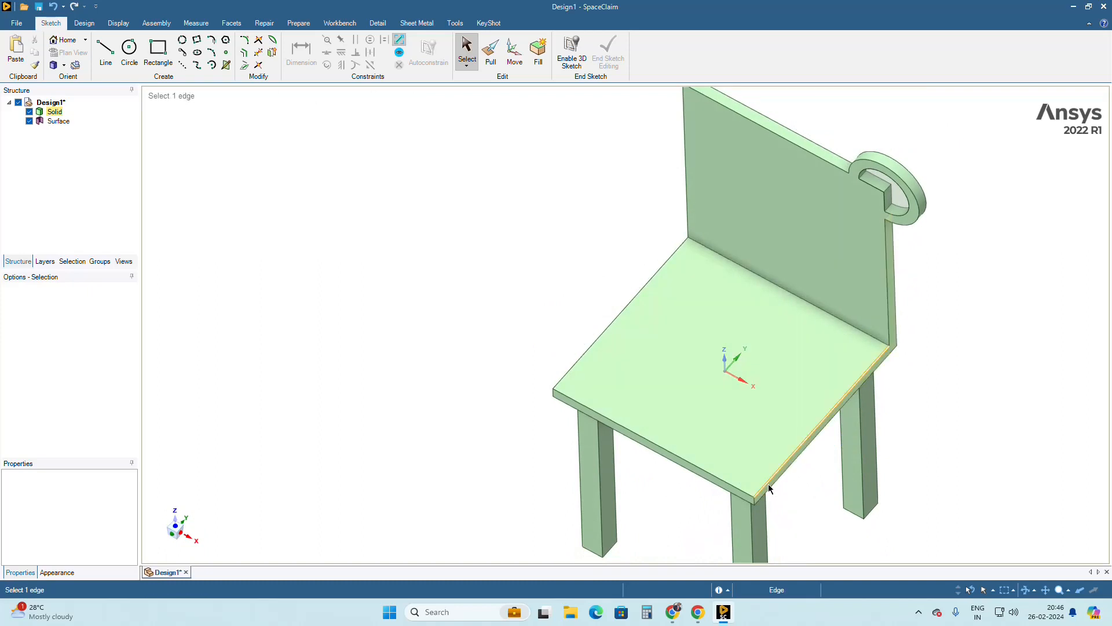
middle_click_drag(846, 484, 747, 504)
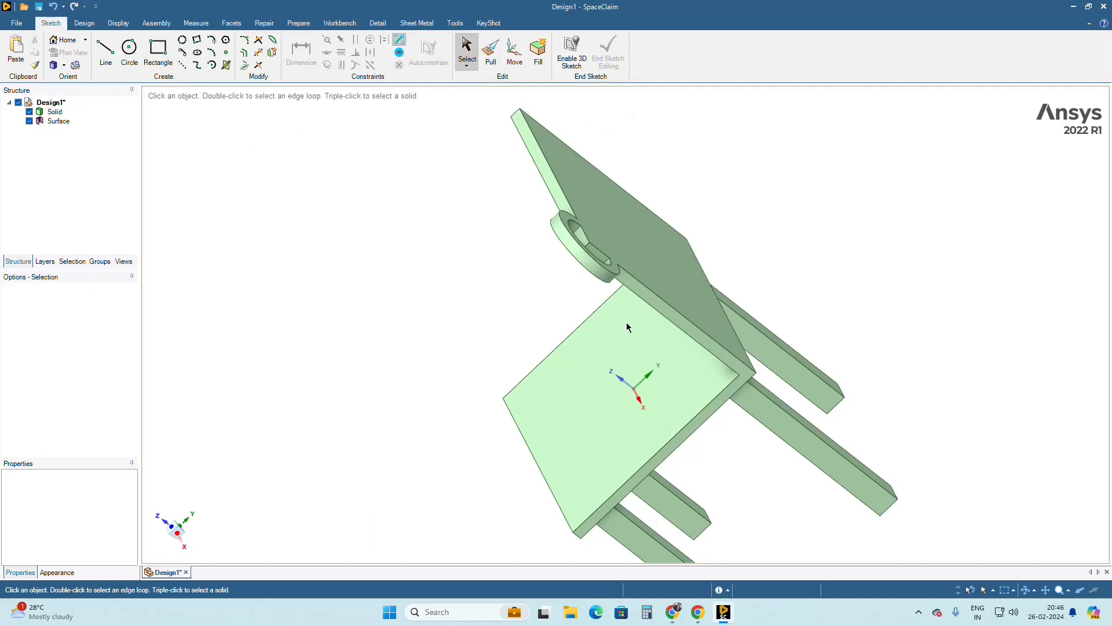
scroll(629, 328, "up", 3)
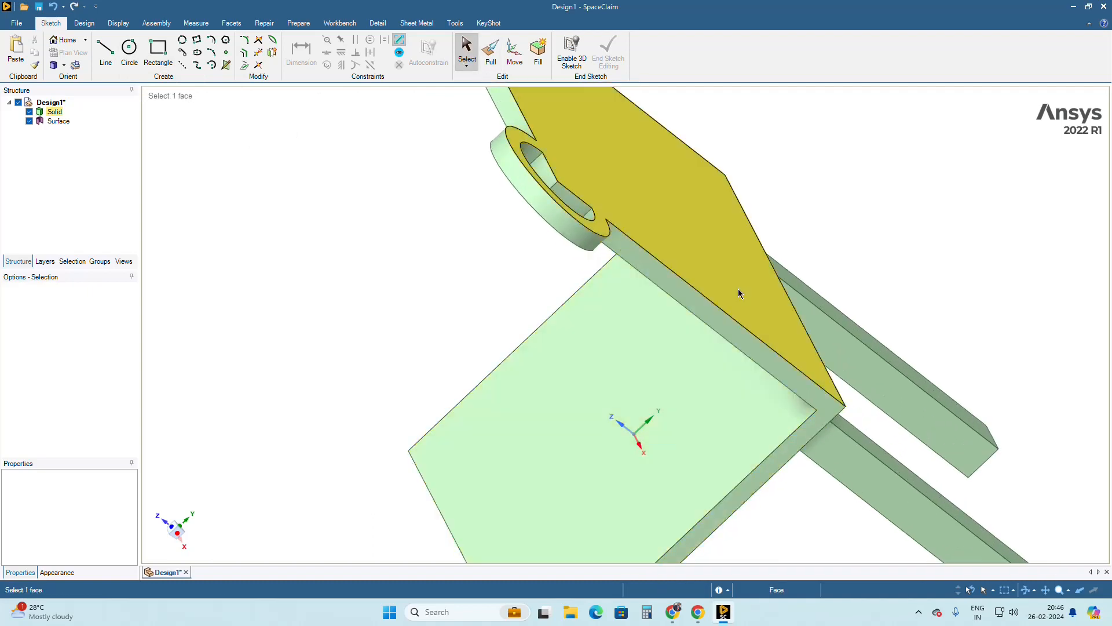
scroll(676, 253, "up", 2)
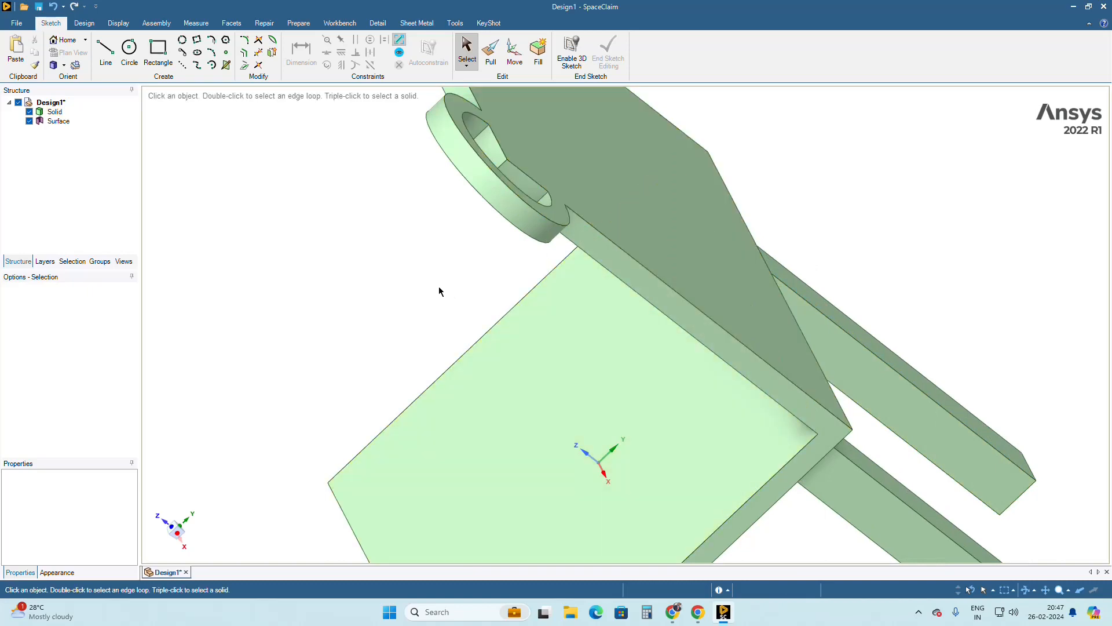
middle_click_drag(440, 290, 529, 240)
scroll(389, 268, "up", 3)
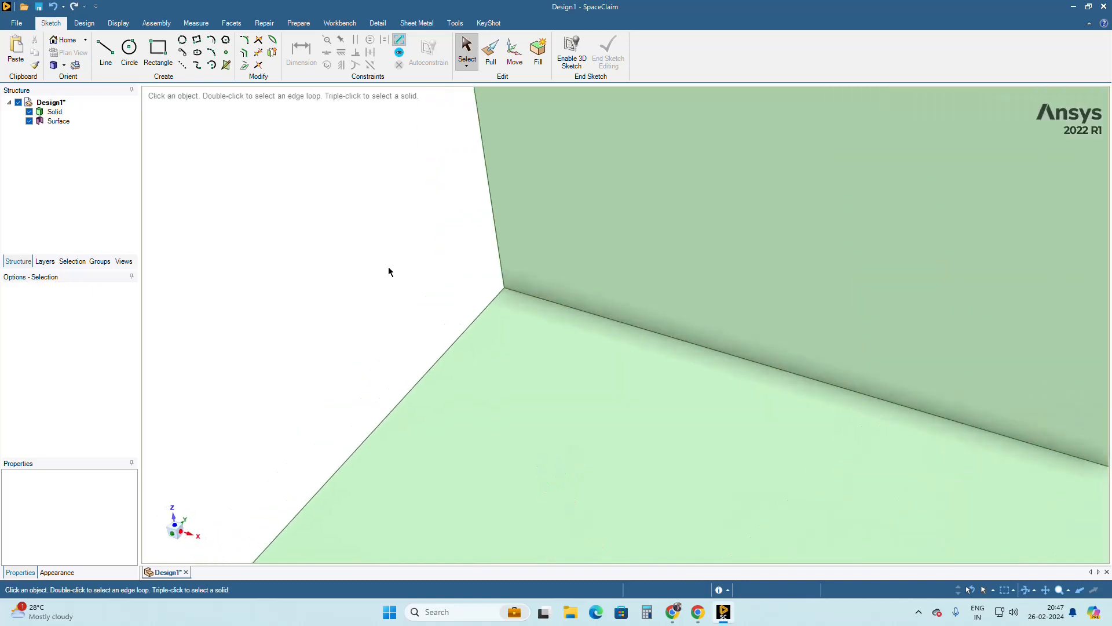
scroll(389, 268, "down", 5)
scroll(389, 268, "down", 2)
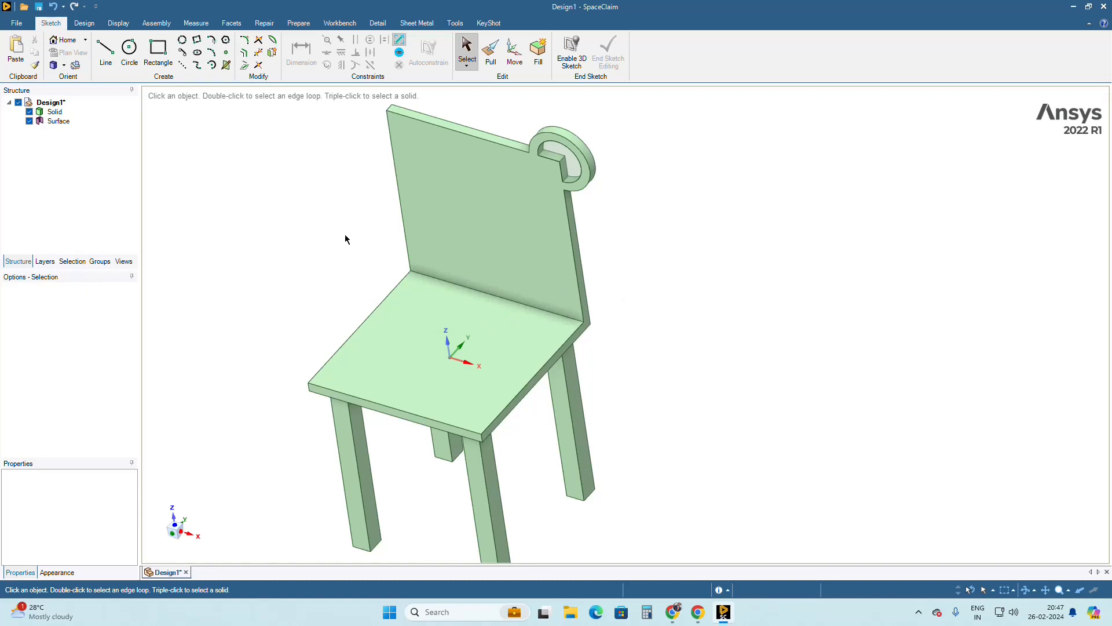
left_click(462, 275)
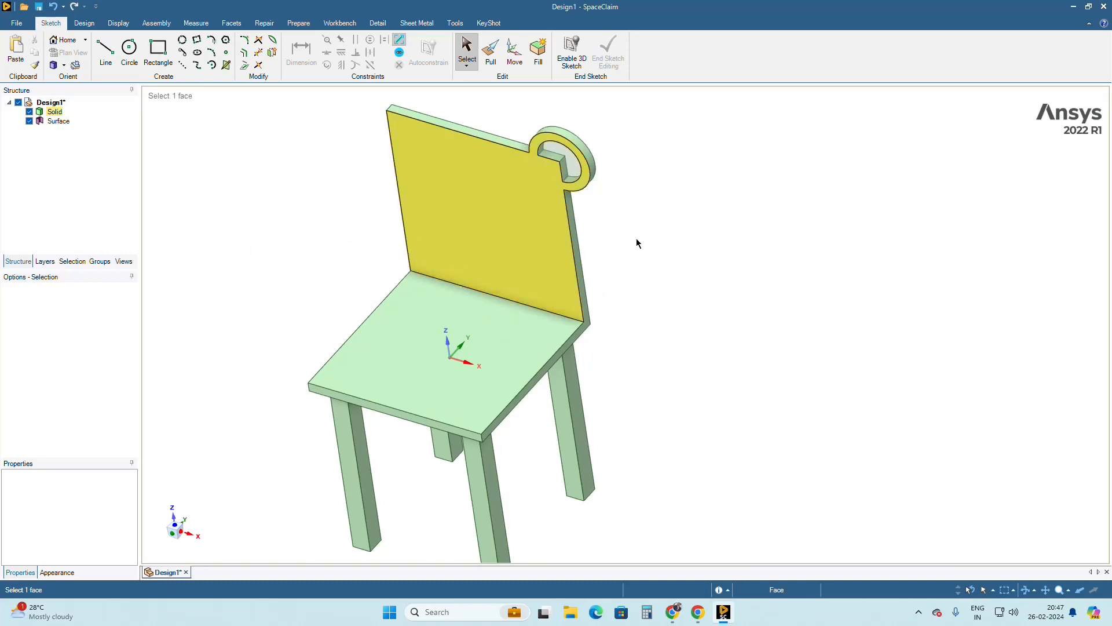
left_click(674, 255)
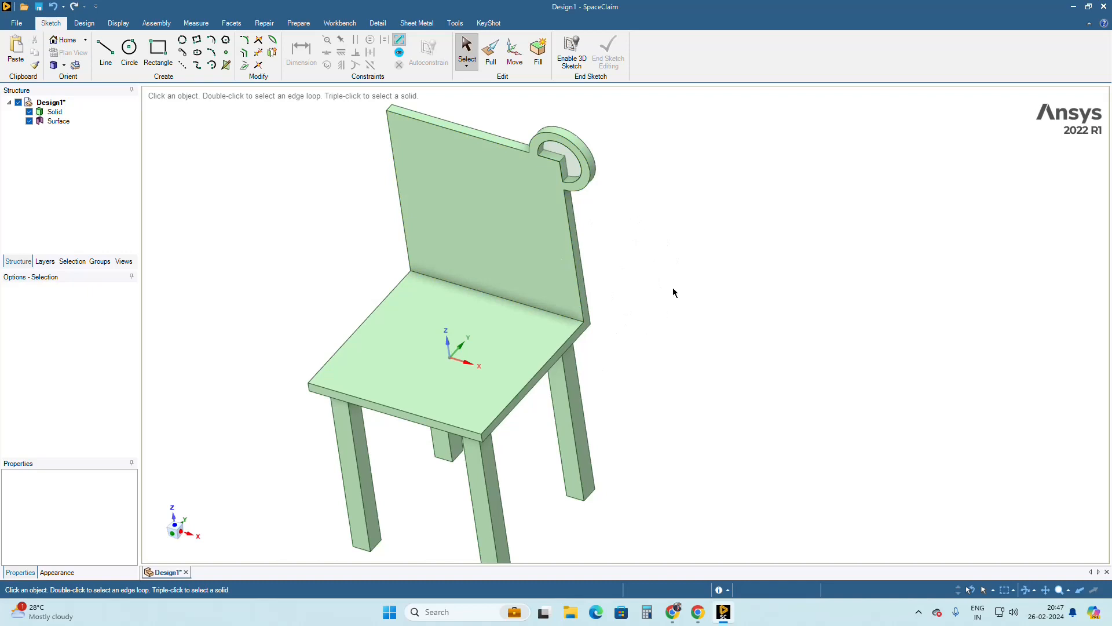
scroll(673, 287, "down", 2)
middle_click_drag(672, 287, 675, 177)
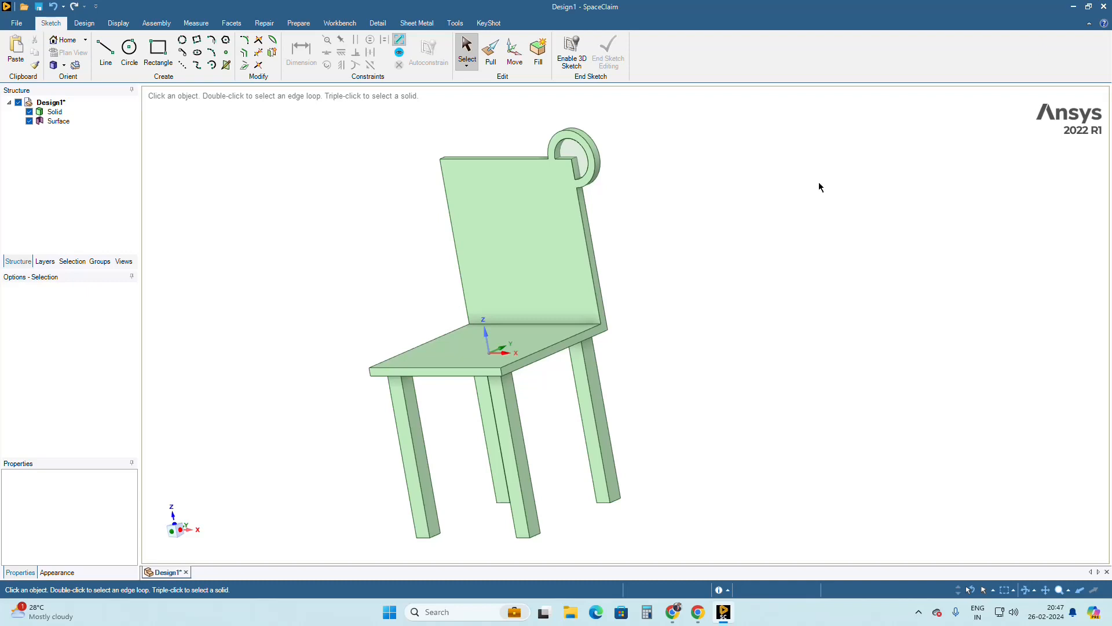
left_click(518, 472)
- Open the units settings in the program options and check which length units are available for this document
left_click(18, 24)
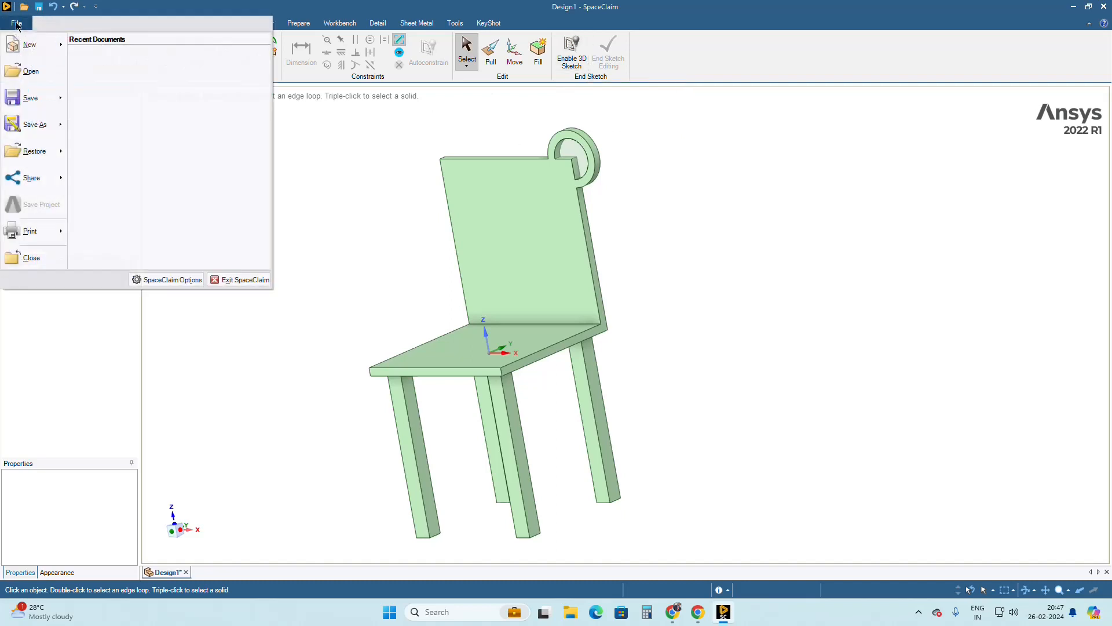
left_click(169, 283)
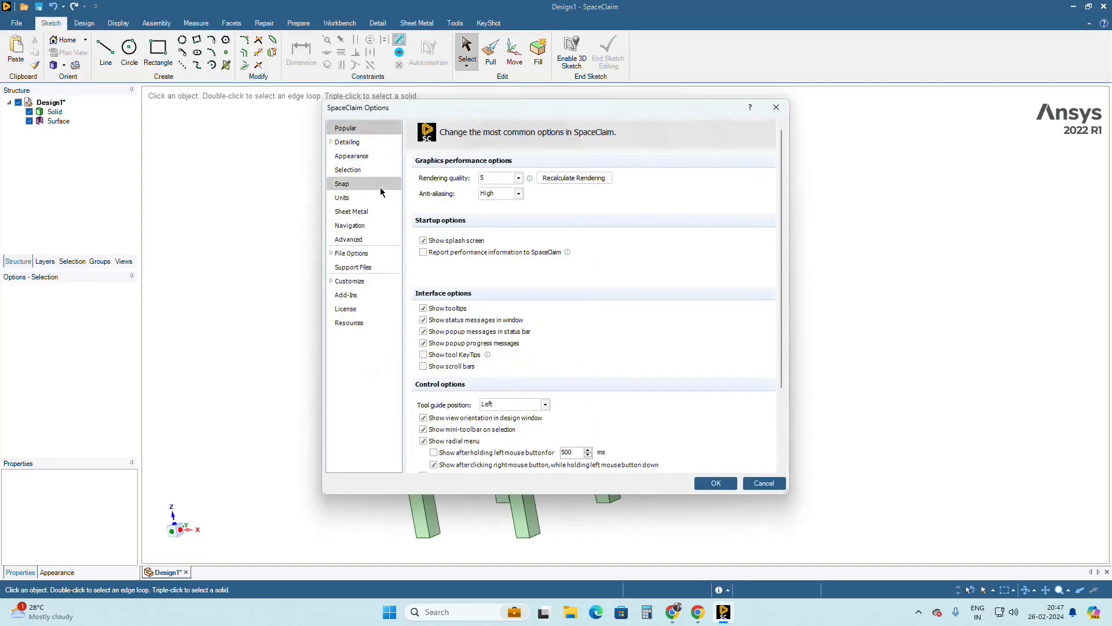
left_click(347, 198)
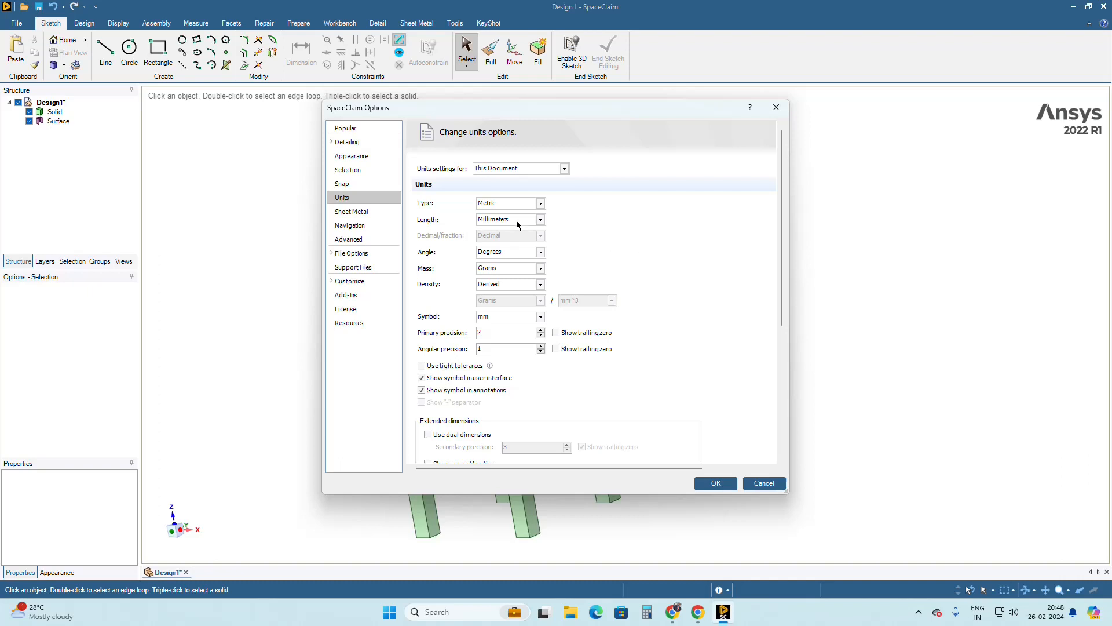
left_click(540, 220)
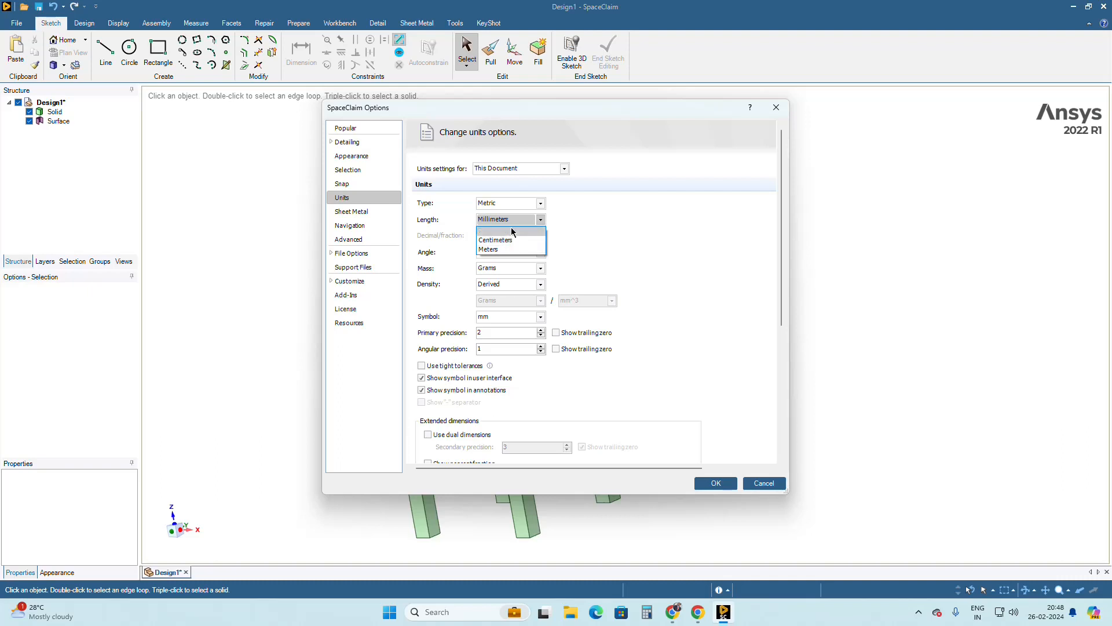
left_click(606, 216)
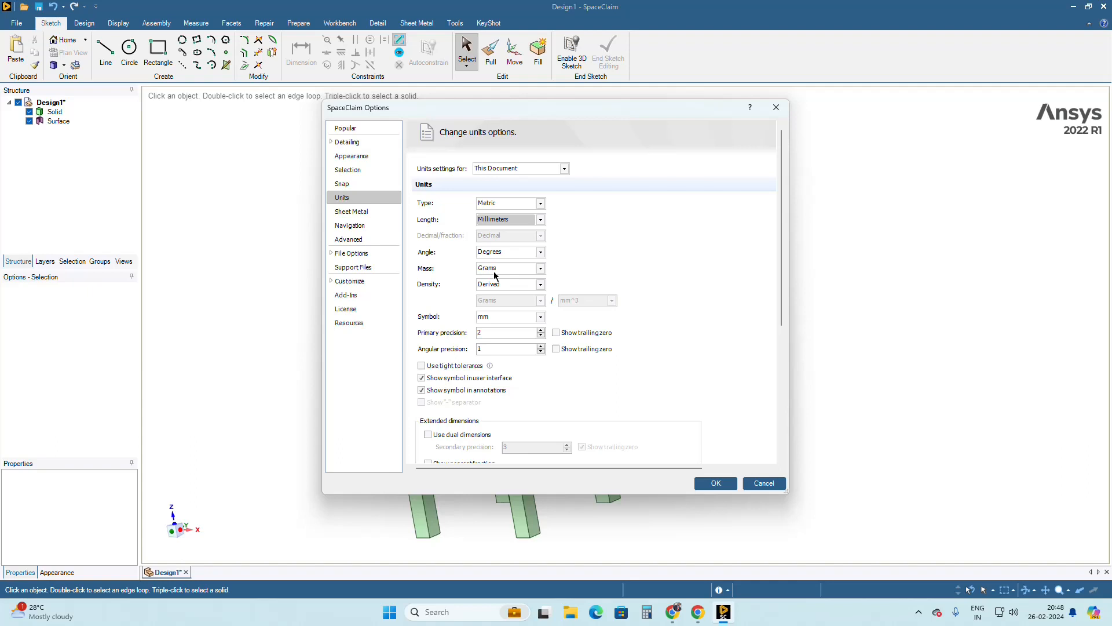
- Compare the unit settings for all new documents and this document, and view the selection options before closing the program options
left_click(564, 168)
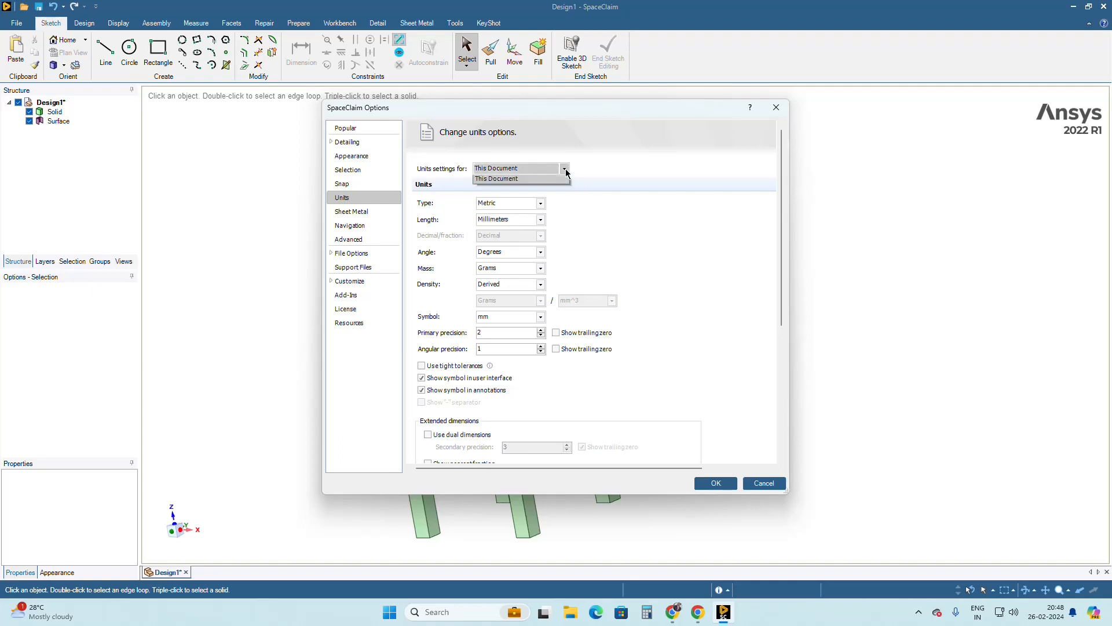
left_click(534, 184)
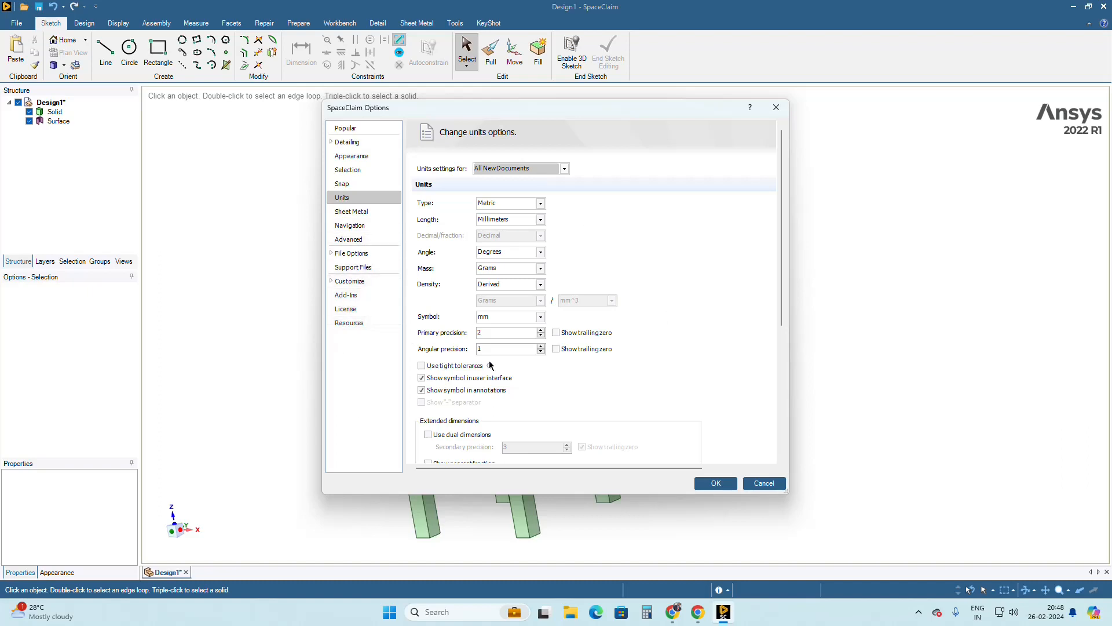
left_click(564, 168)
left_click(539, 190)
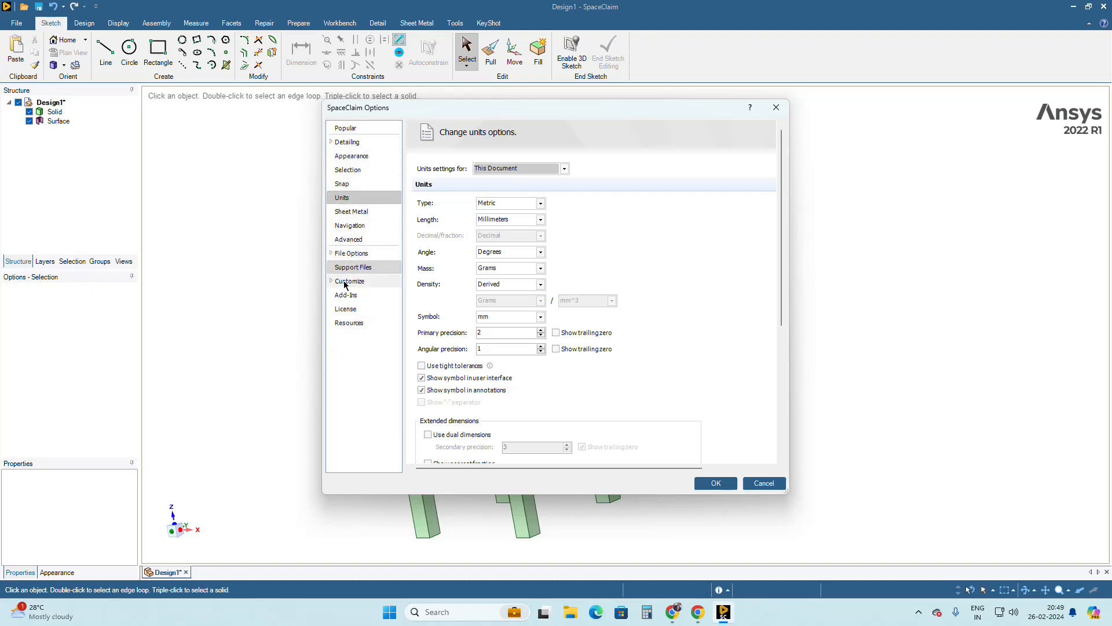
left_click(357, 171)
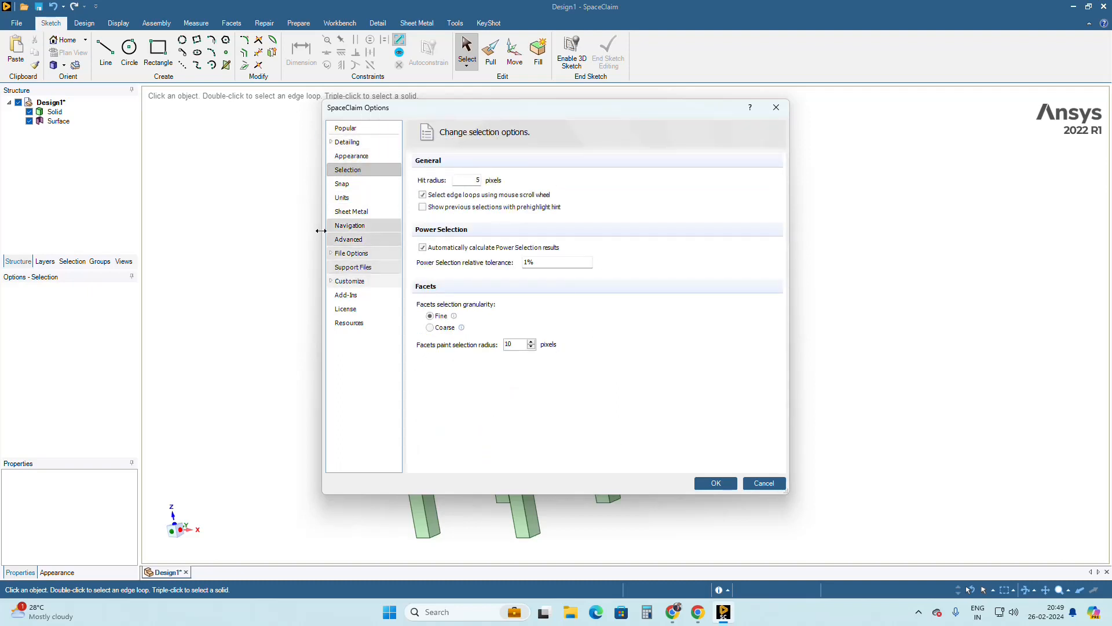
left_click(777, 107)
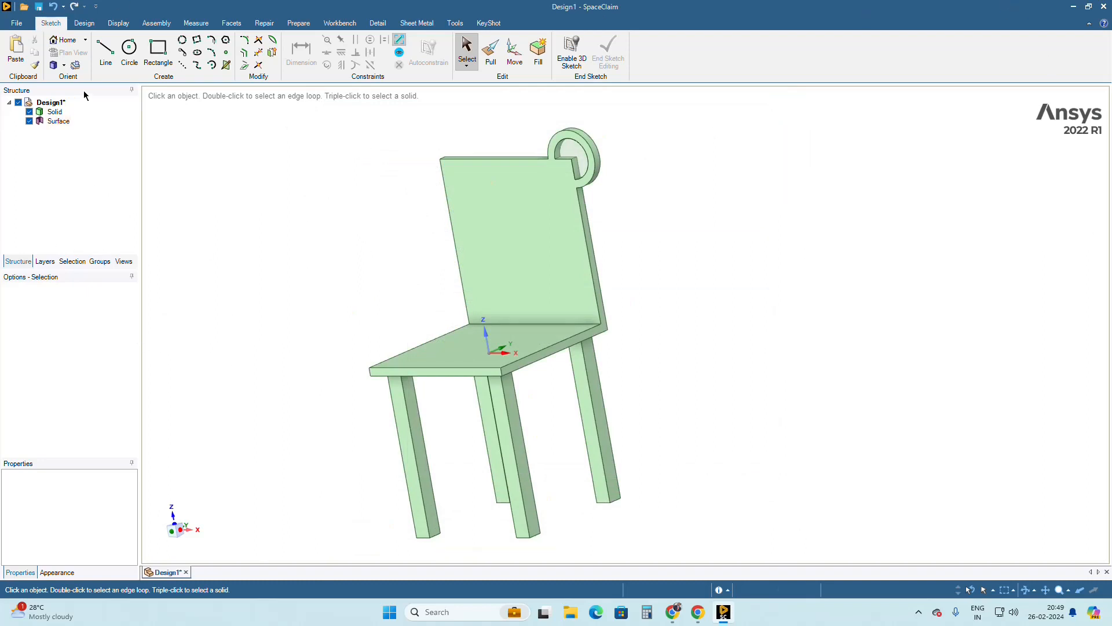
- Dock the structure tree on the opposite side of the window and group the properties with the selection options
left_click_drag(84, 95, 1084, 301)
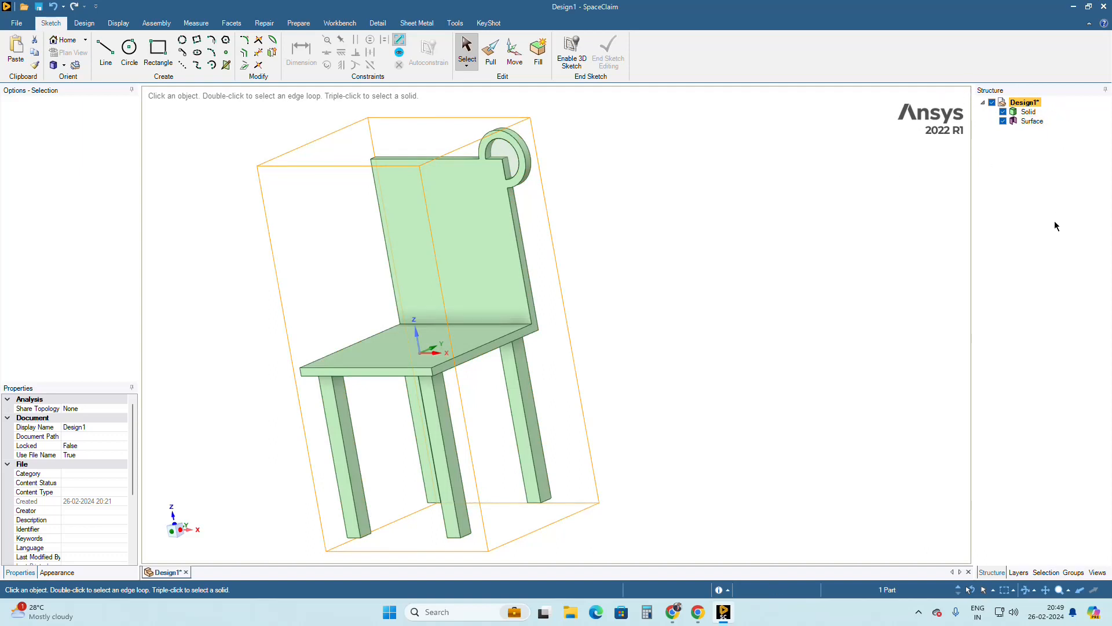
left_click_drag(68, 388, 64, 342)
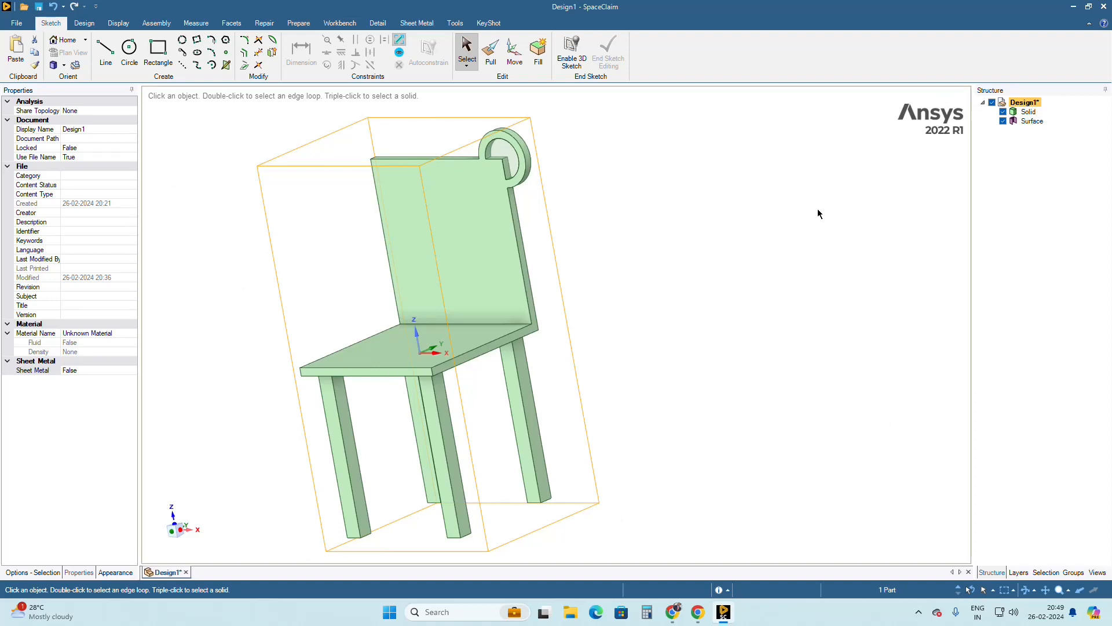
- Reset the docking layout in the appearance options and deselect the design
left_click(16, 23)
left_click(172, 280)
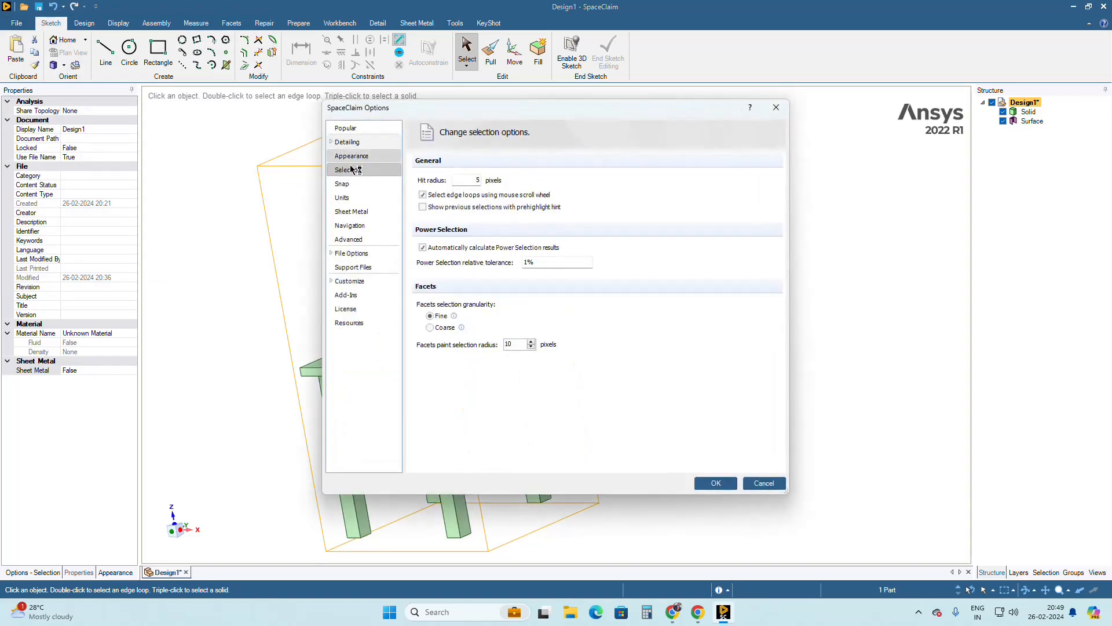
left_click(353, 158)
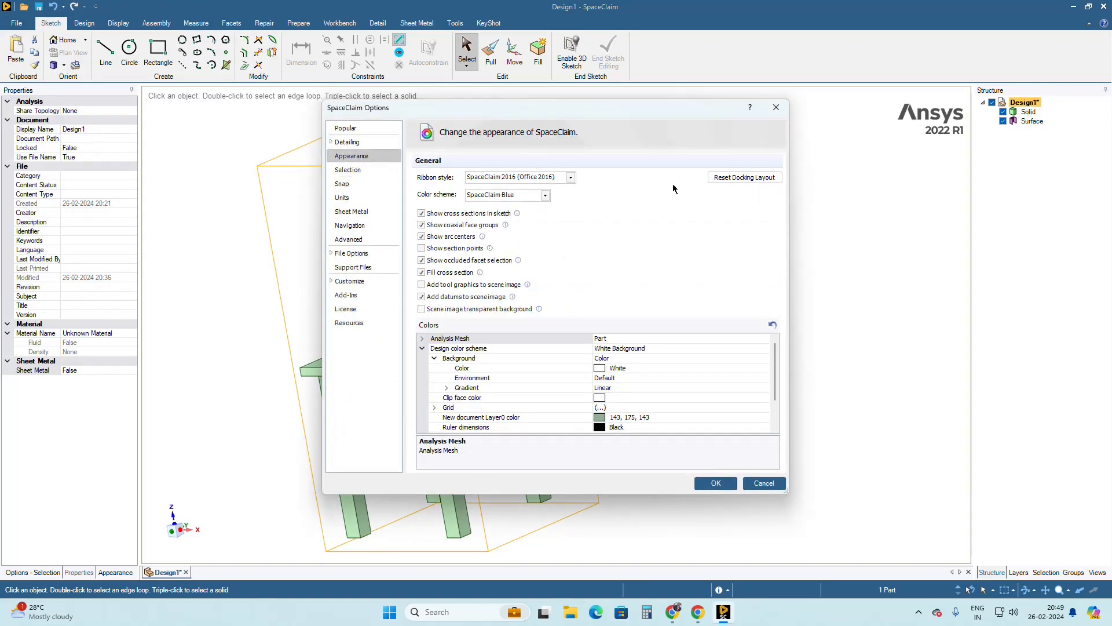
left_click(759, 179)
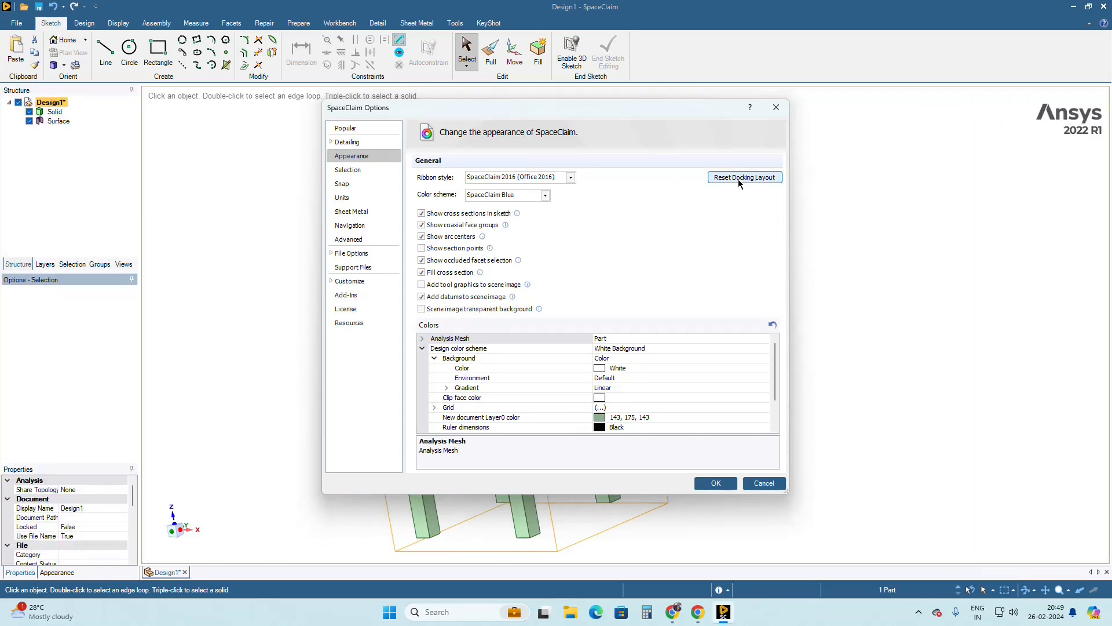
left_click(777, 107)
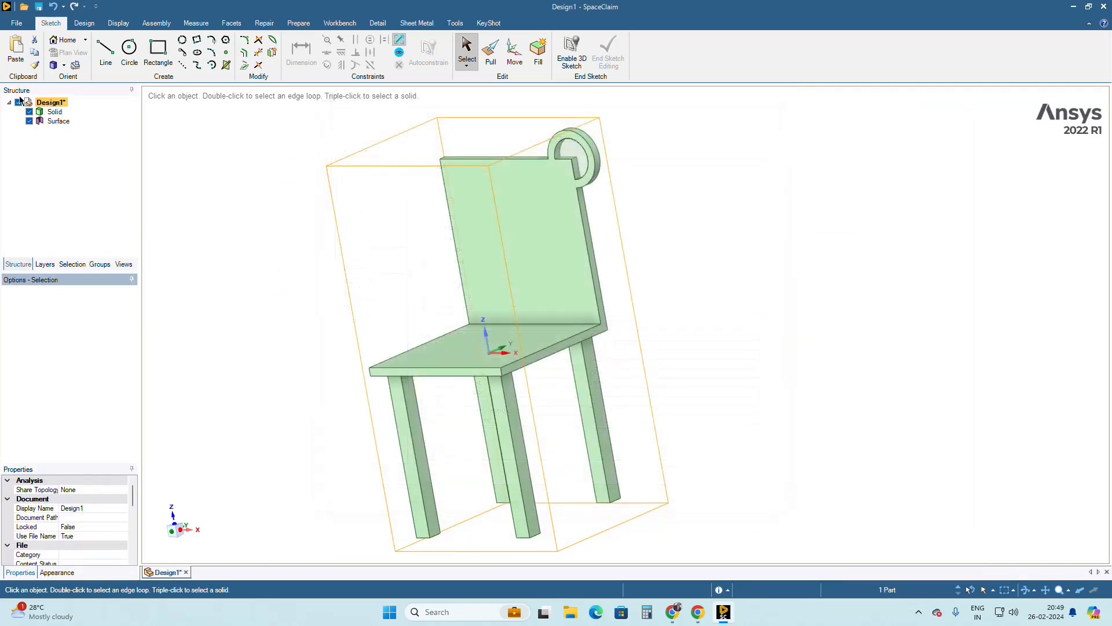
left_click(920, 207)
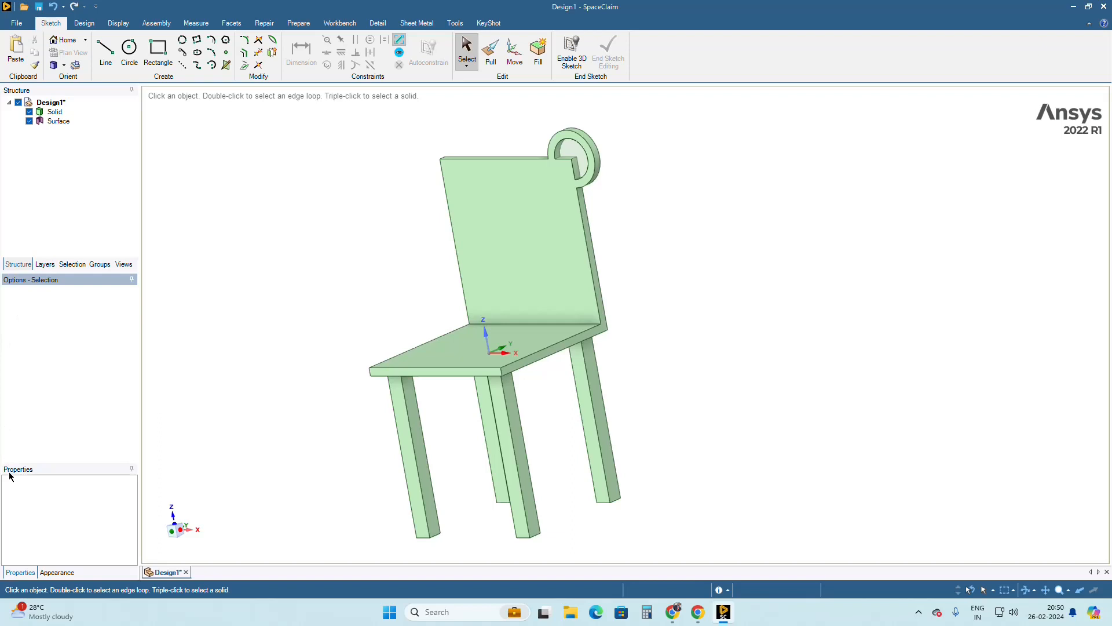
- Assign the library material 96% Silica Glass to the chair's solid body
left_click(54, 112)
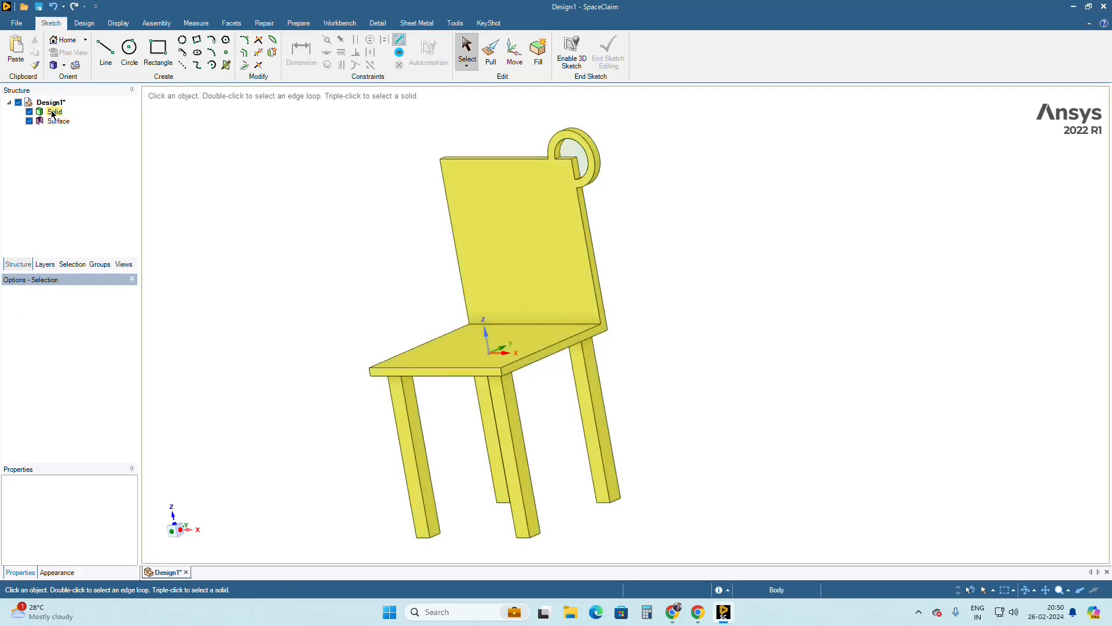
left_click(53, 112)
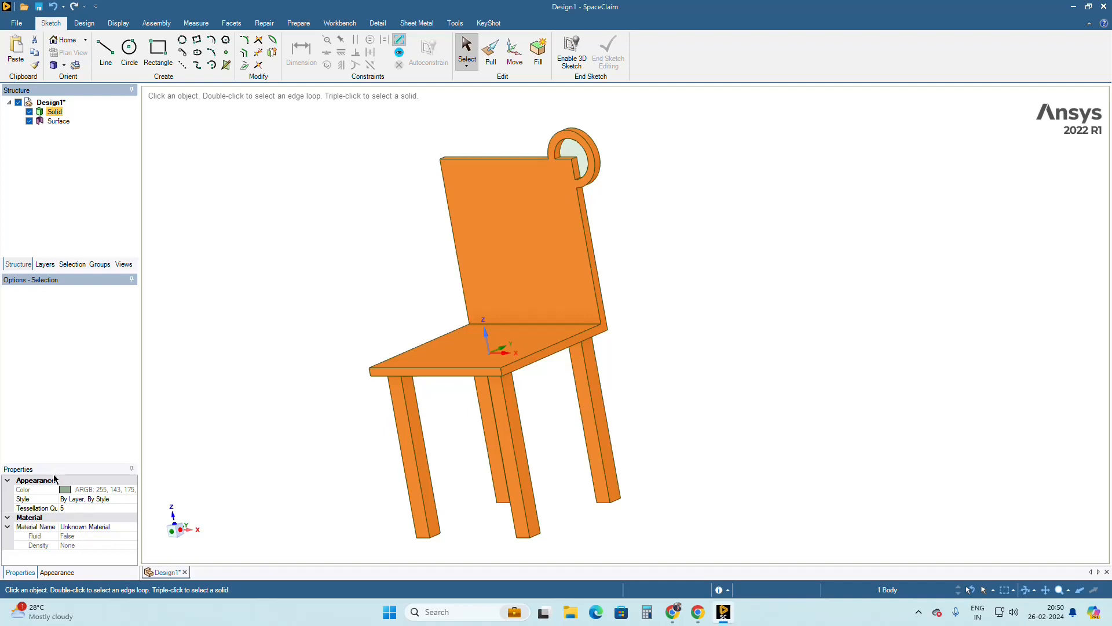
left_click_drag(65, 462, 65, 399)
left_click(7, 455)
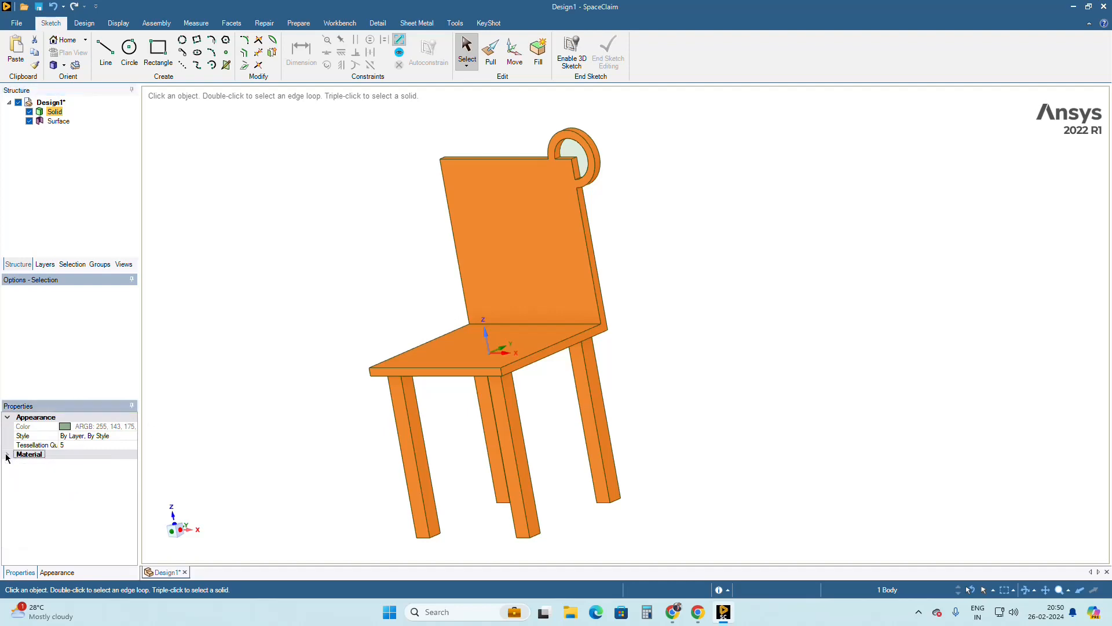
left_click(7, 455)
left_click(67, 464)
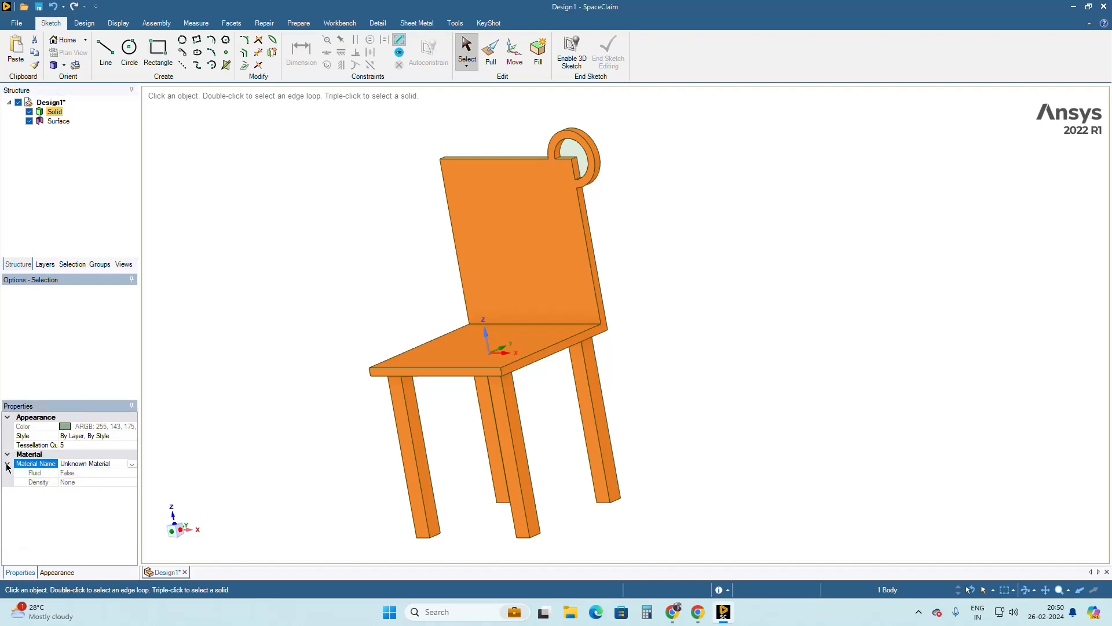
left_click(132, 463)
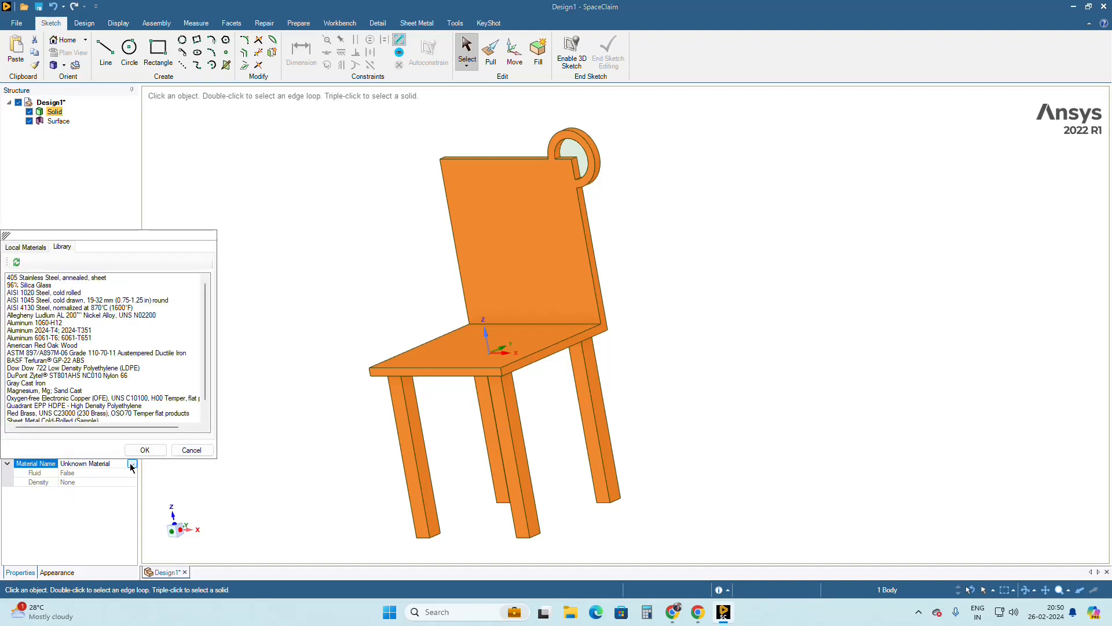
left_click(39, 287)
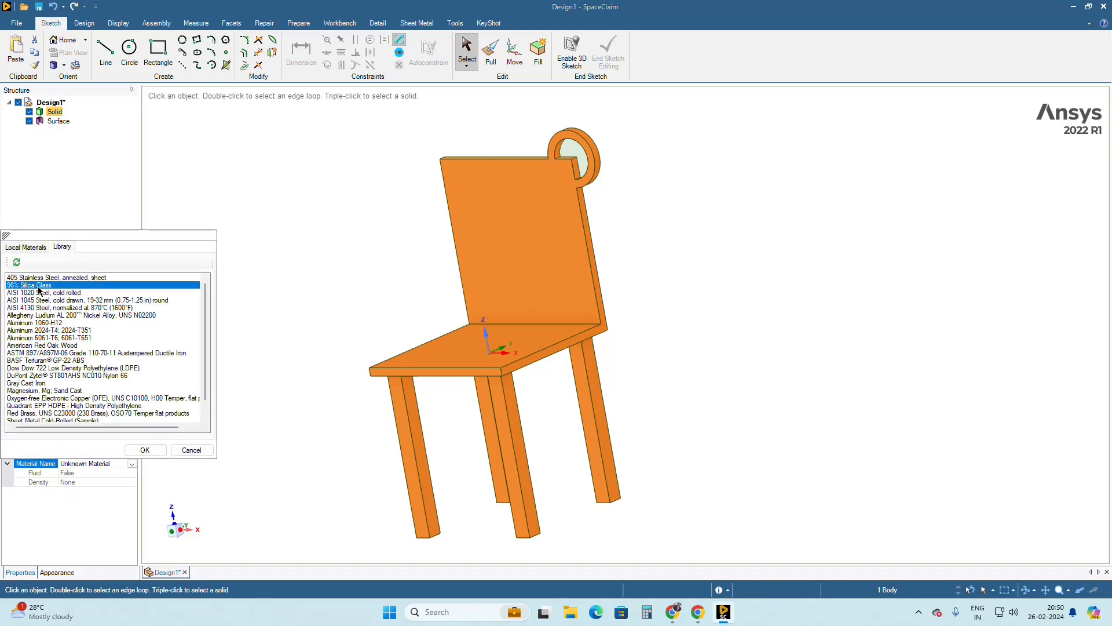
left_click(145, 450)
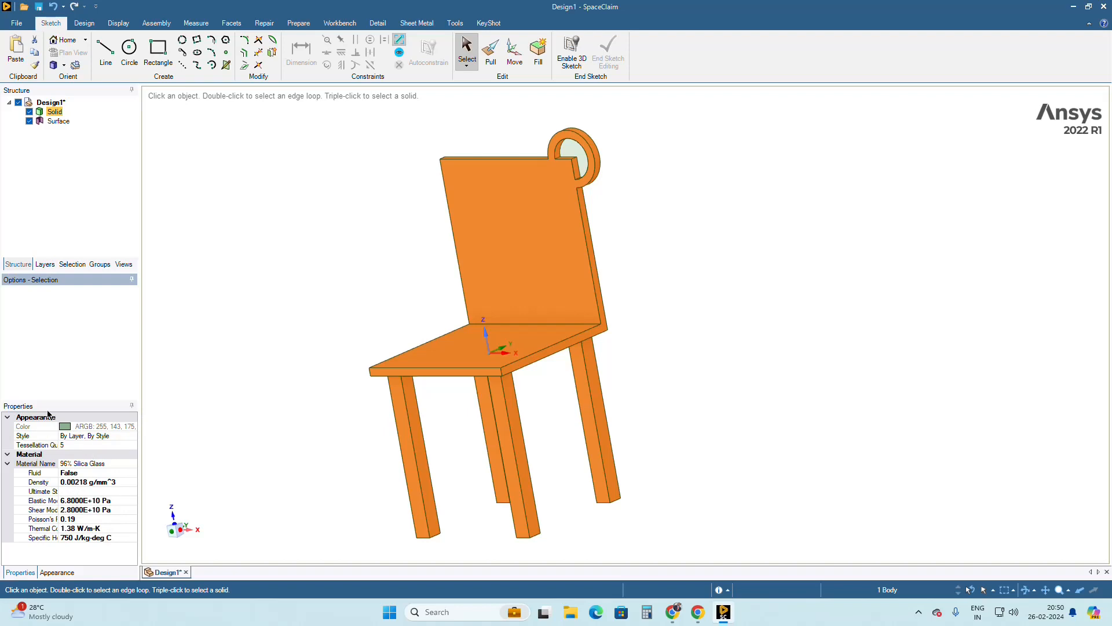
- Check the surface body inside the corner ring, clear the selection, and view the chair from the front
left_click(66, 122)
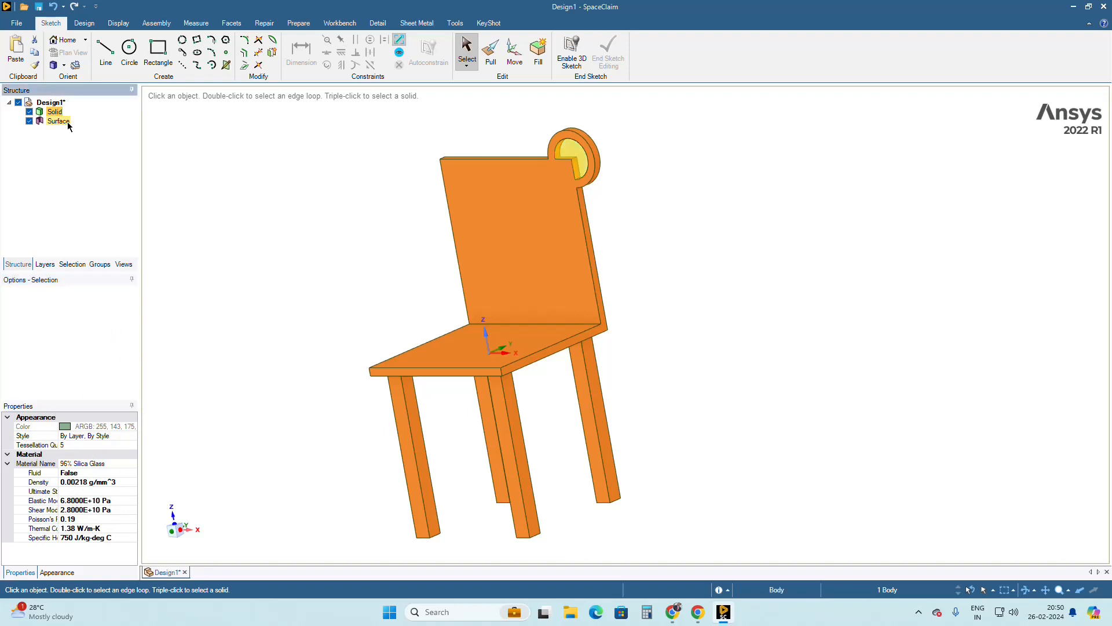
left_click(68, 123)
left_click(359, 282)
mouse_move(404, 300)
middle_mouse_down()
mouse_move(321, 278)
mouse_move(246, 332)
mouse_move(444, 315)
middle_mouse_up()
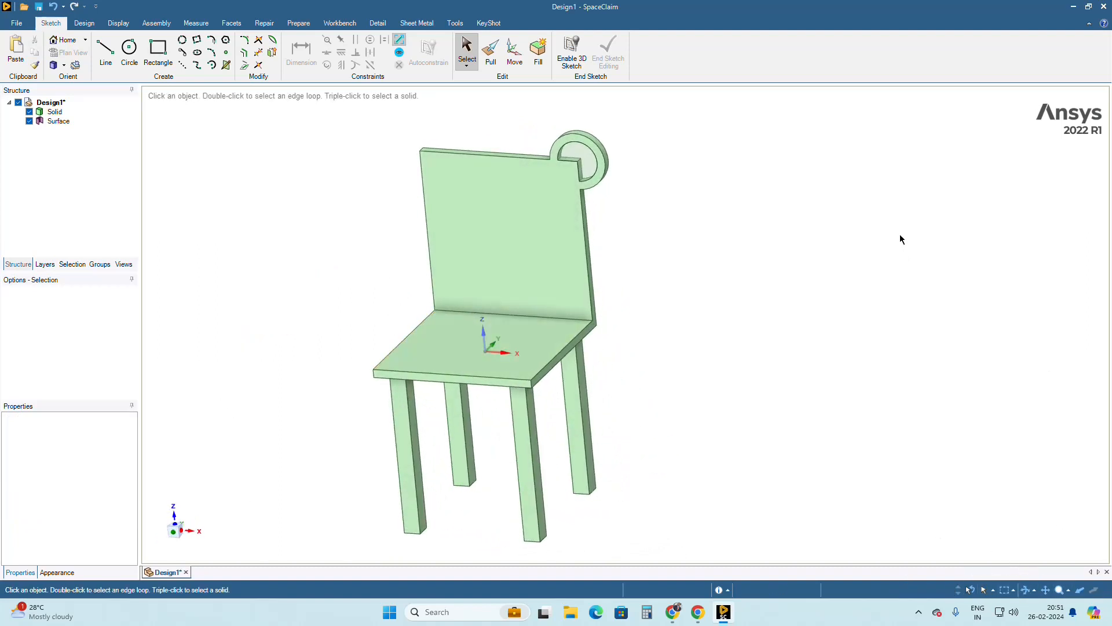
middle_click_drag(776, 274, 787, 301)
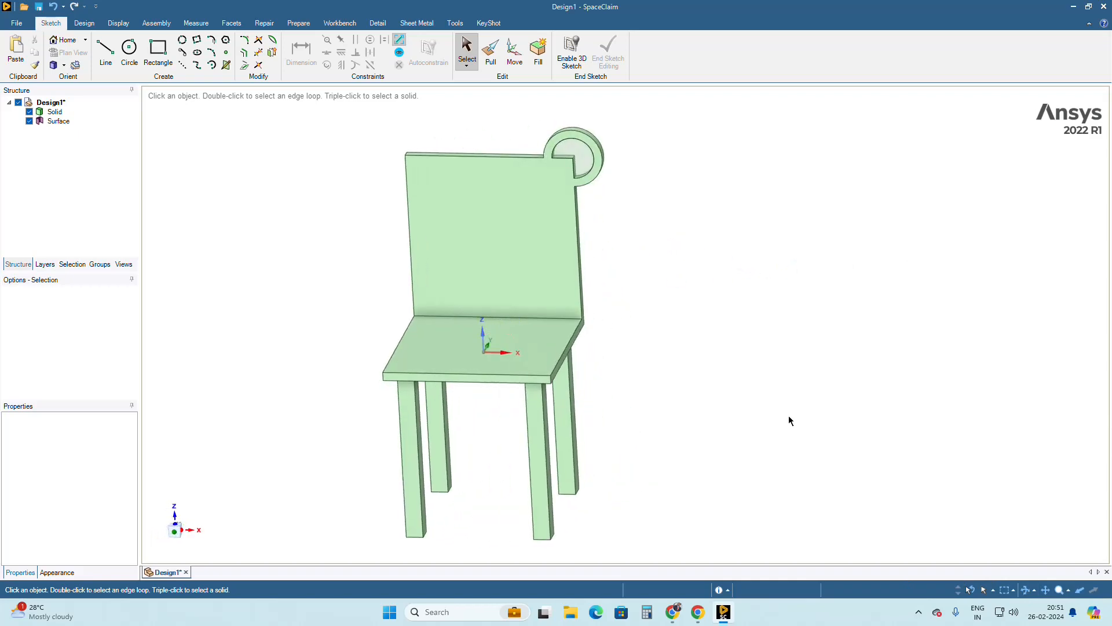
- Switch to the Google Meet call, read the participant's question in the in-call messages, and return to SpaceClaim
left_click(675, 613)
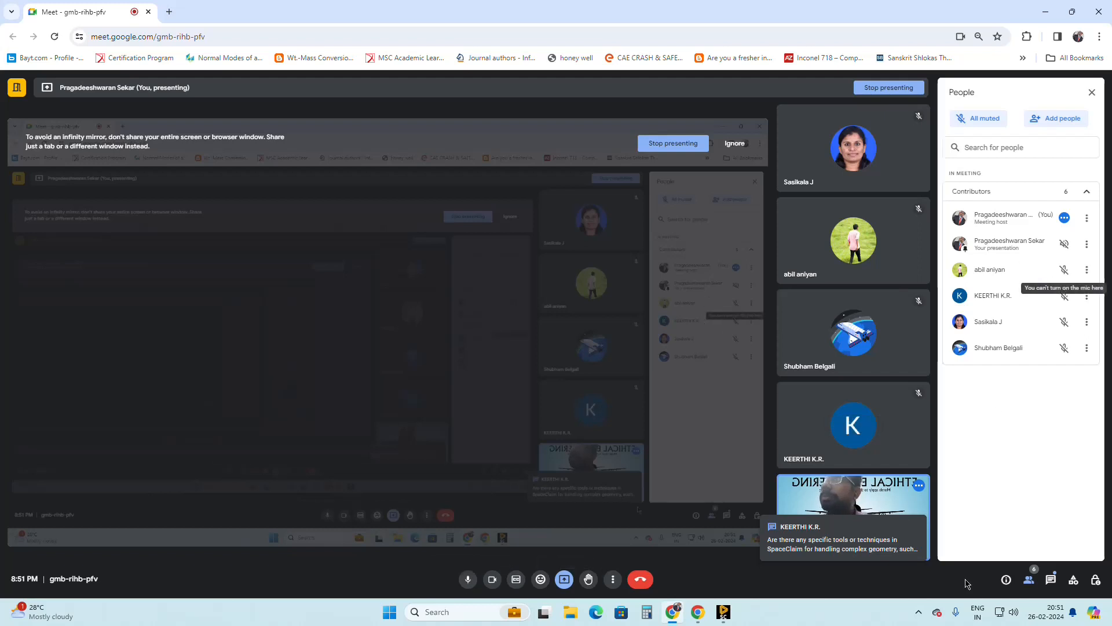
left_click(1050, 581)
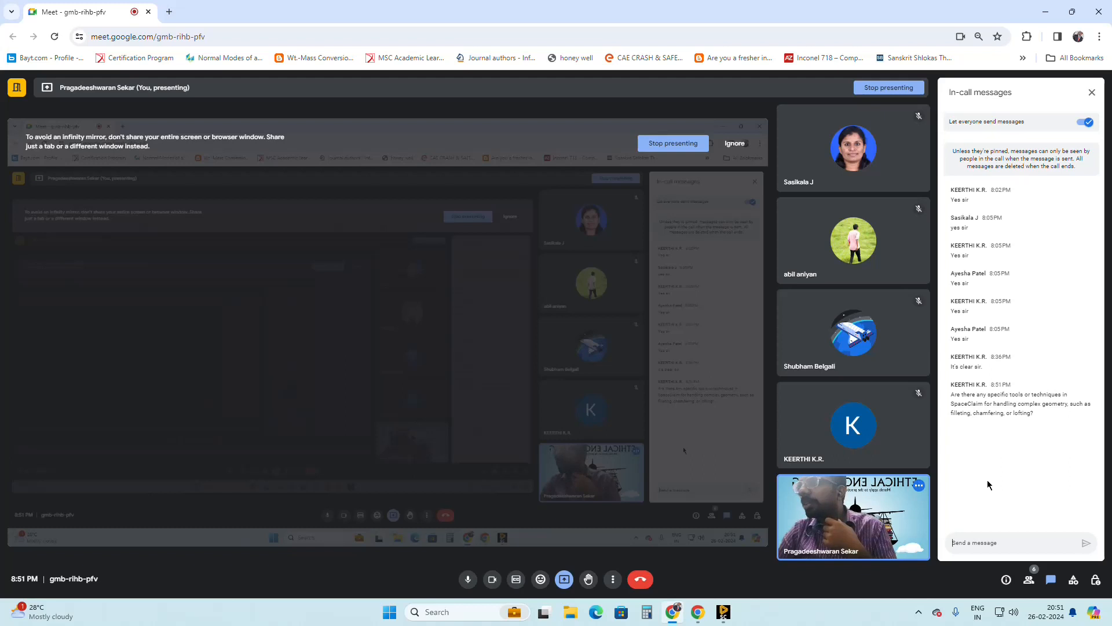
left_click(722, 613)
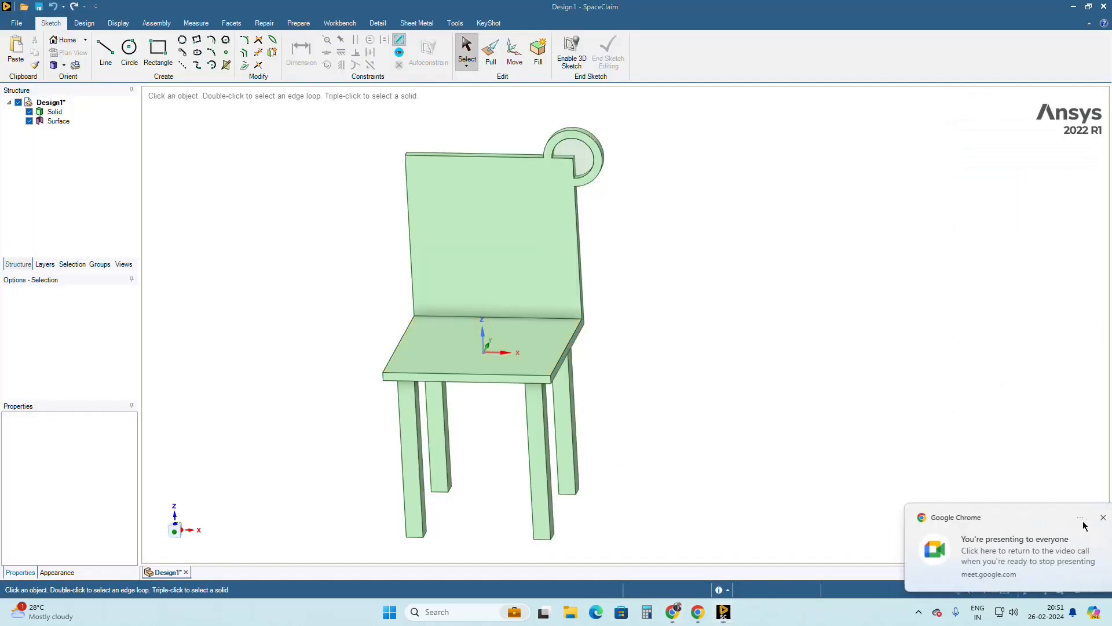
left_click(1088, 517)
middle_click_drag(680, 347, 606, 341)
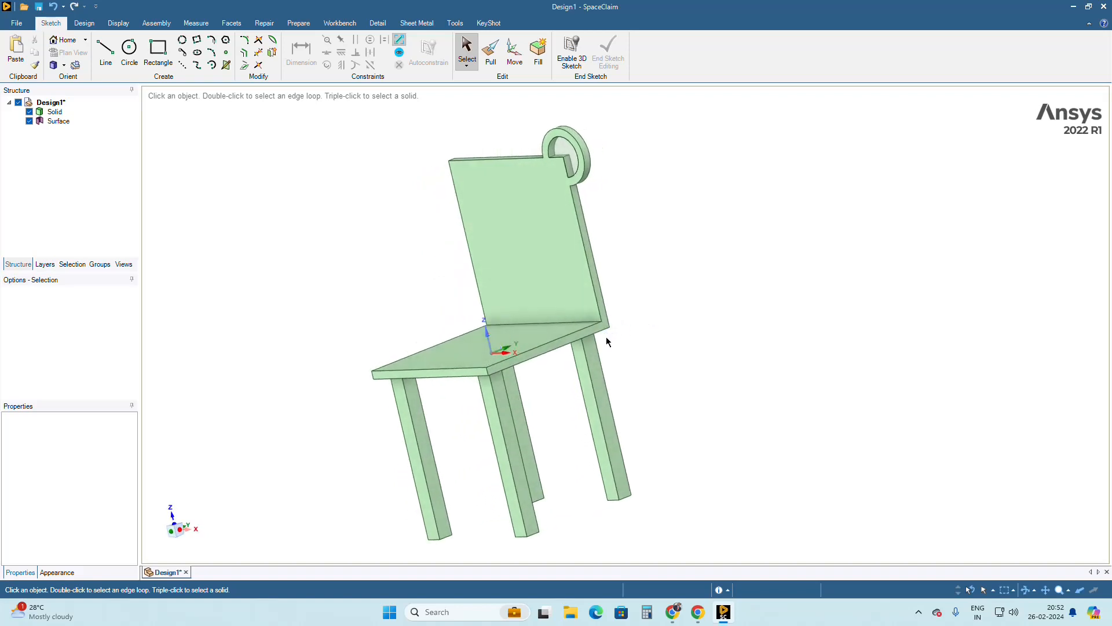
left_click(563, 338)
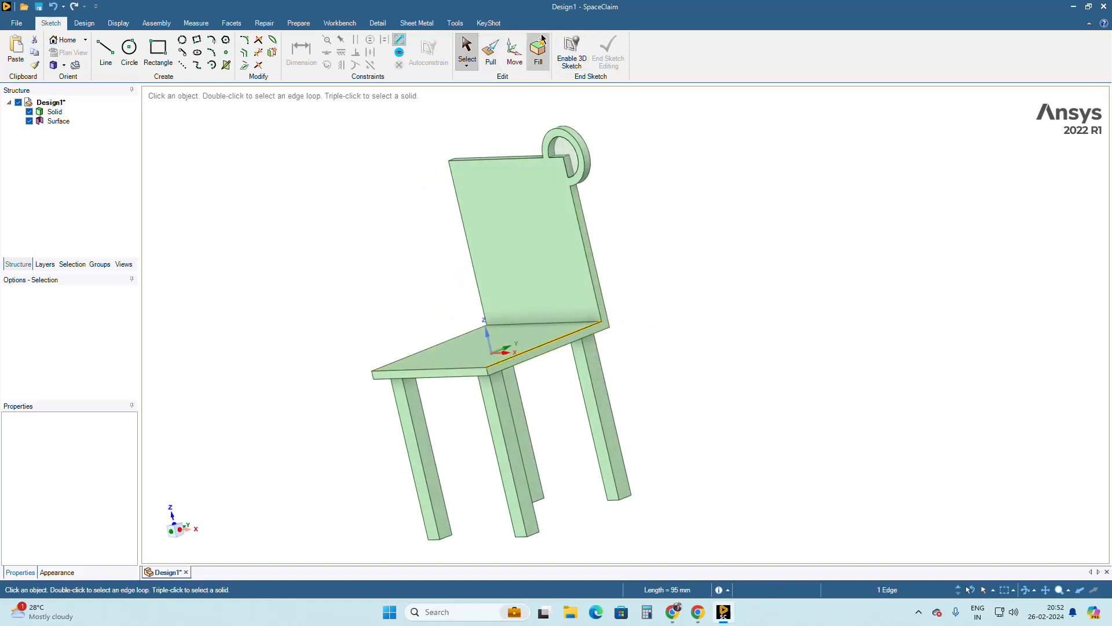
key("p")
left_click(551, 349)
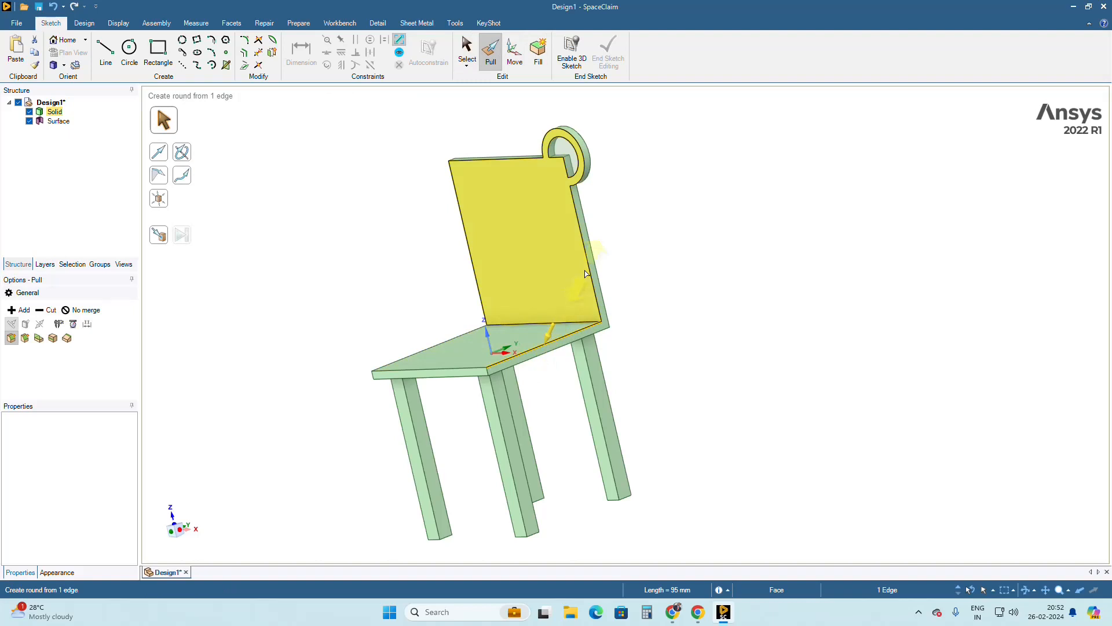
scroll(555, 365, "up", 3)
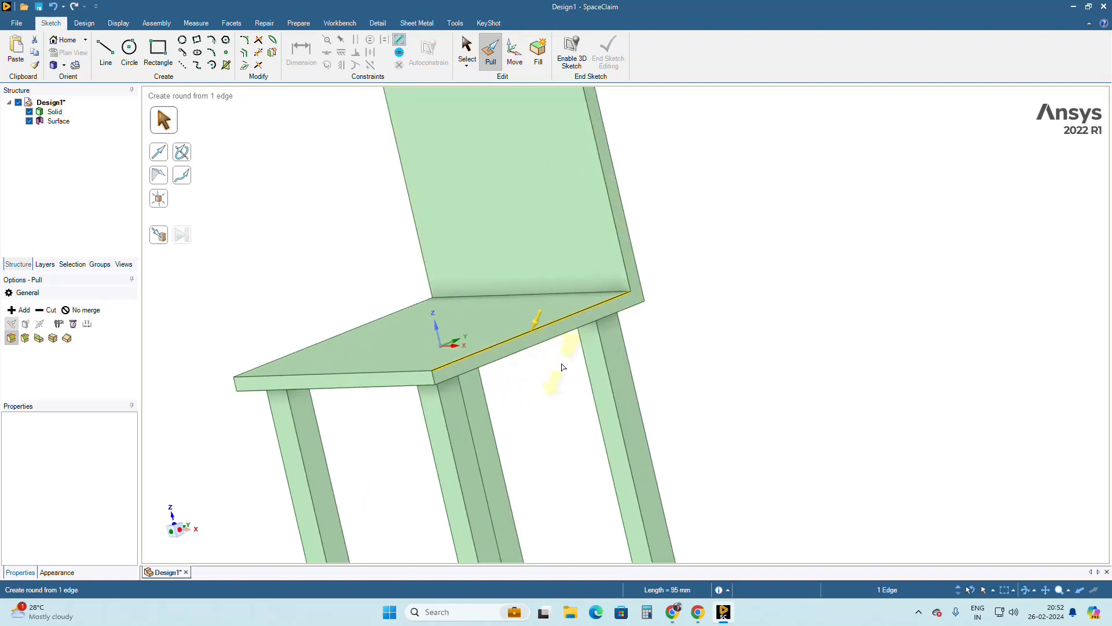
key("Escape")
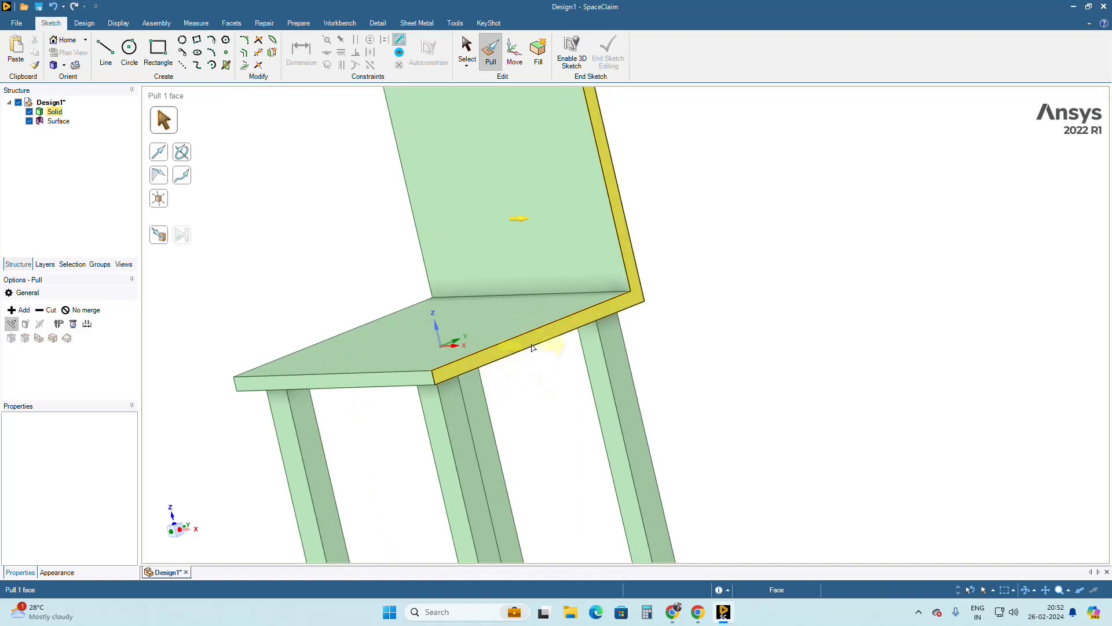
key("Escape")
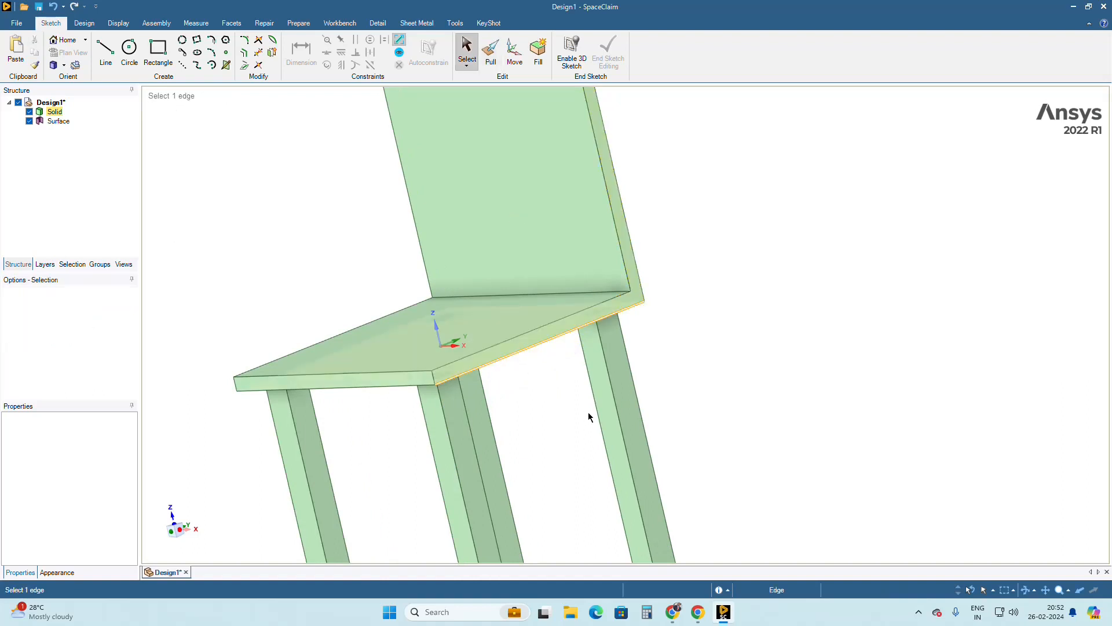
- Round the edge loop of the side face of the chair's seat and backrest with Pull to a radius of about 0.6 mm
scroll(628, 362, "up", 2)
scroll(628, 364, "down", 4)
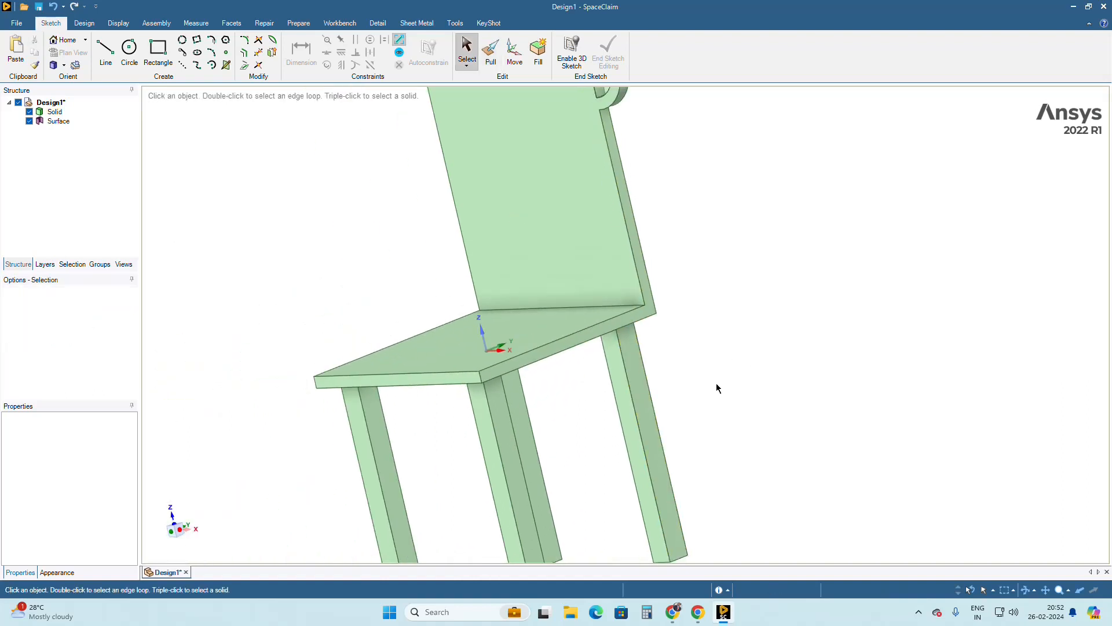
middle_click_drag(718, 388, 662, 374)
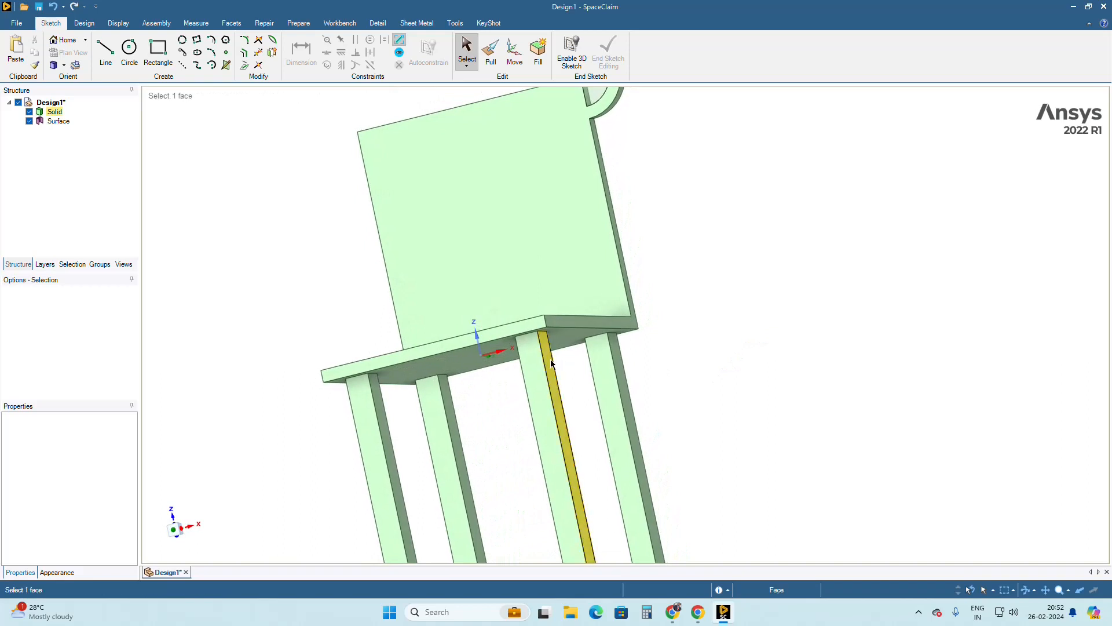
middle_click_drag(613, 343, 608, 392)
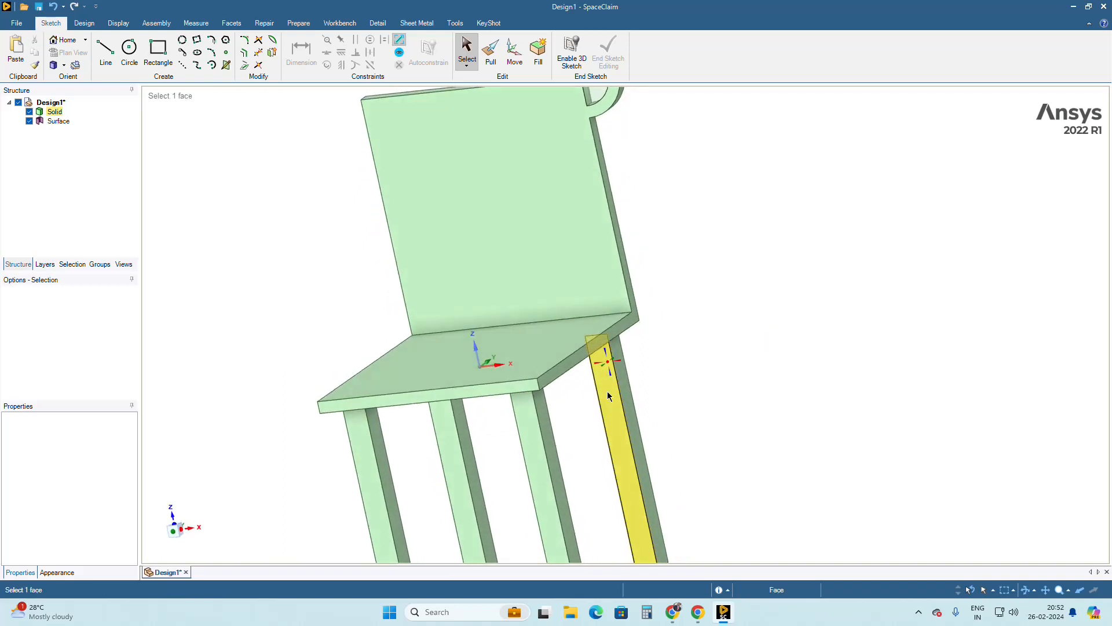
double_click(597, 342)
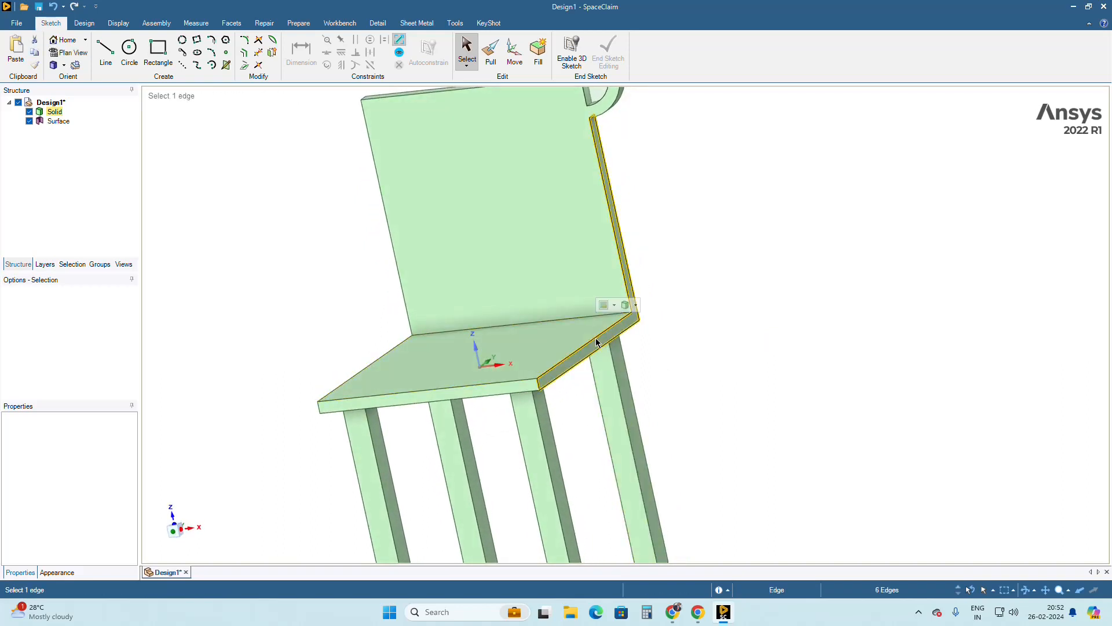
double_click(588, 128)
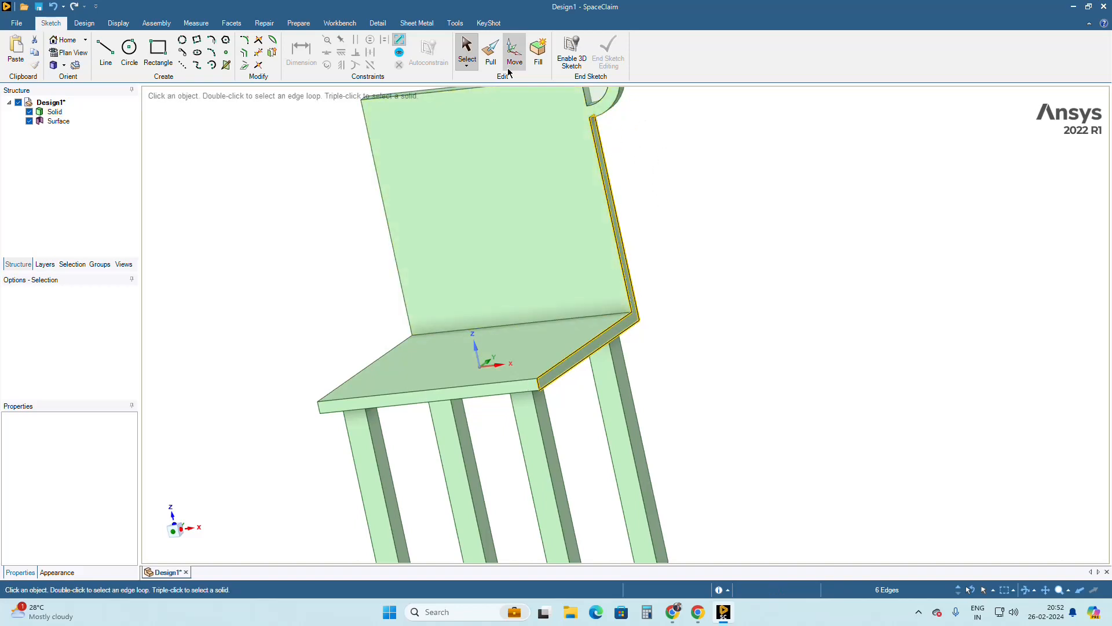
left_click(495, 57)
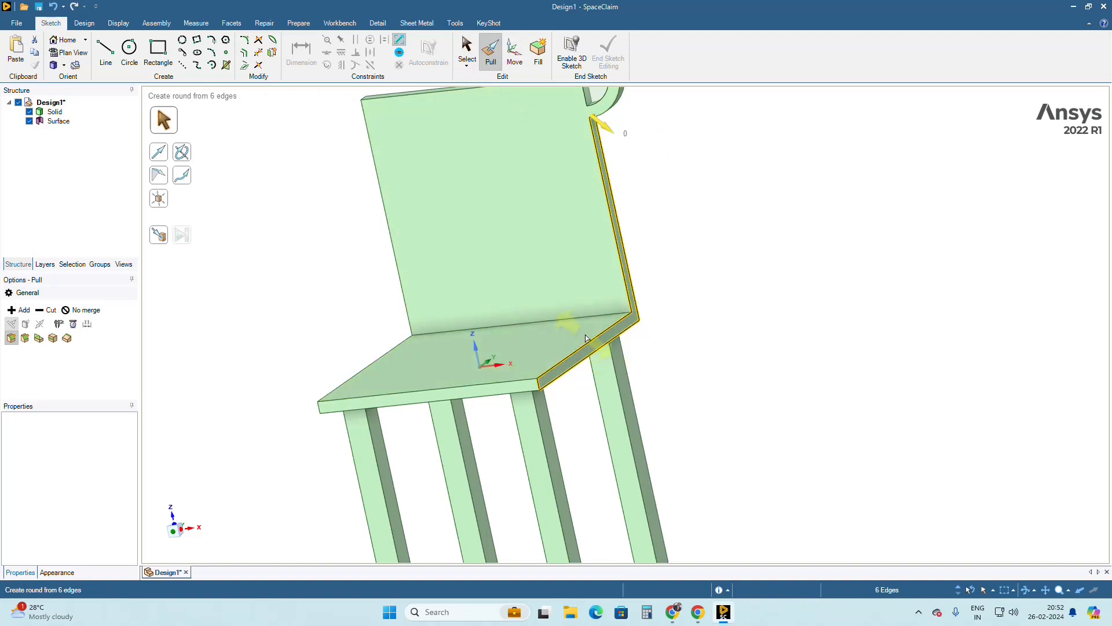
left_click_drag(580, 351, 584, 351)
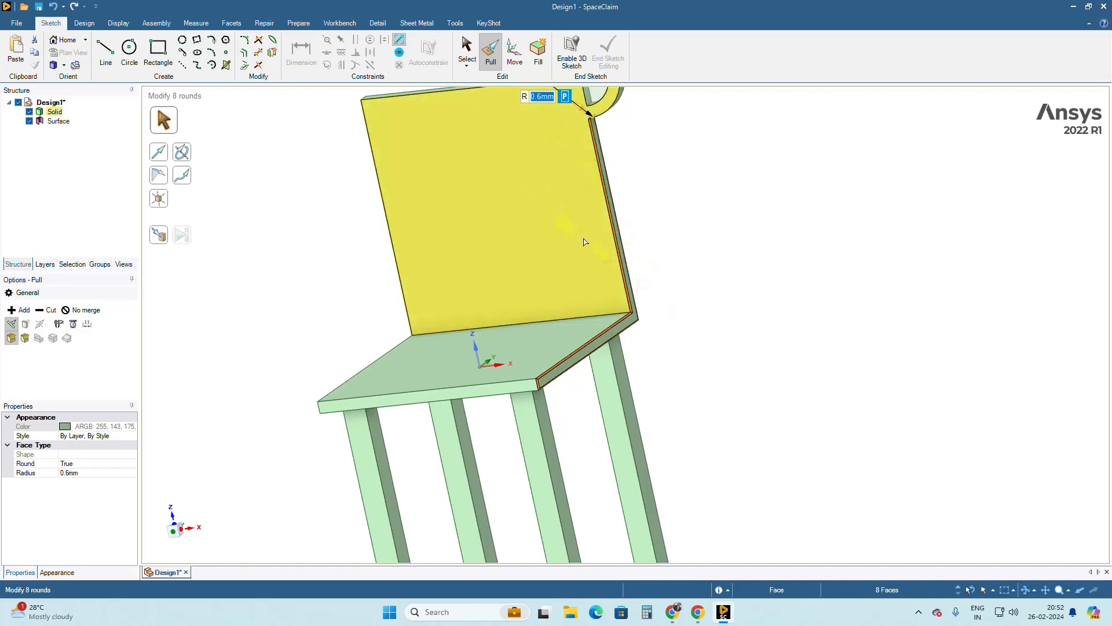
key("Escape")
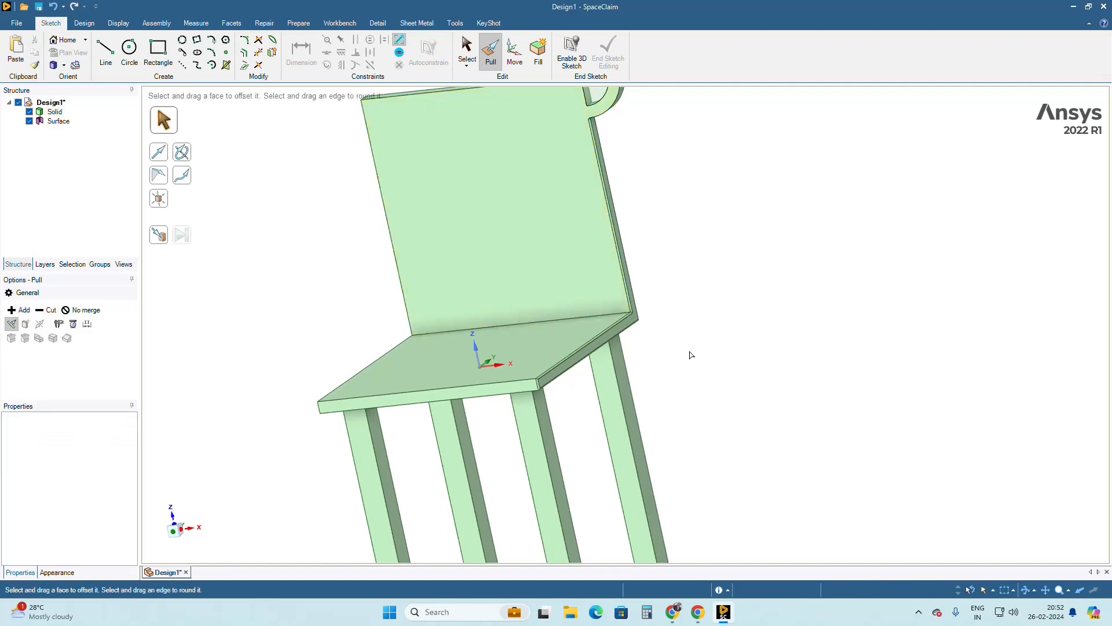
middle_click_drag(665, 364, 614, 360)
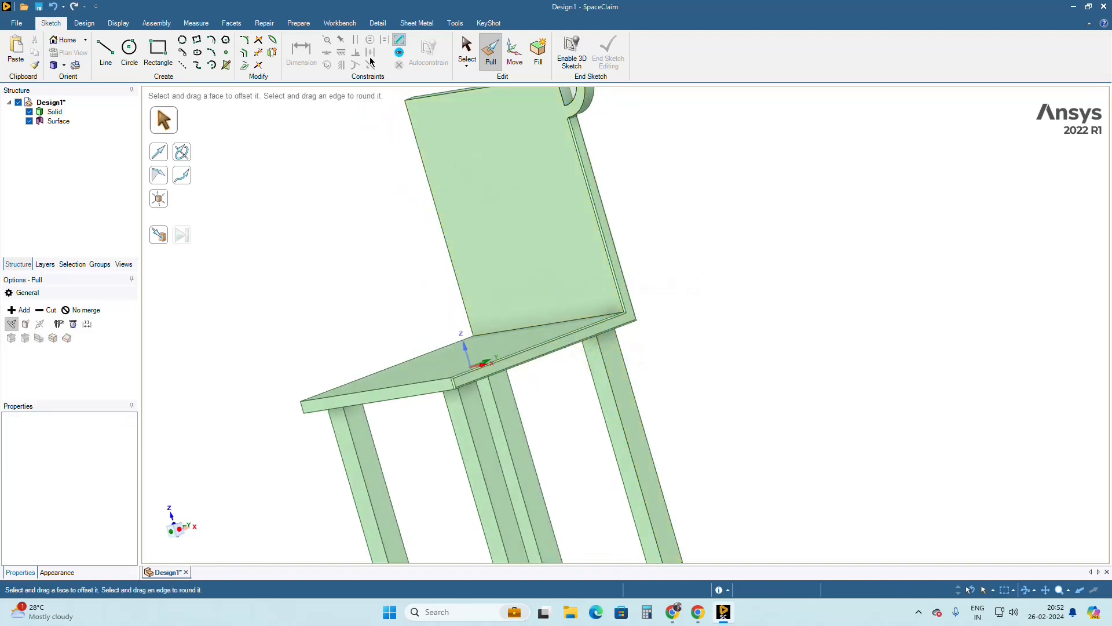
- Look at the KeyShot tools, switch to the Design tools, and bring the whole chair into view
left_click(496, 24)
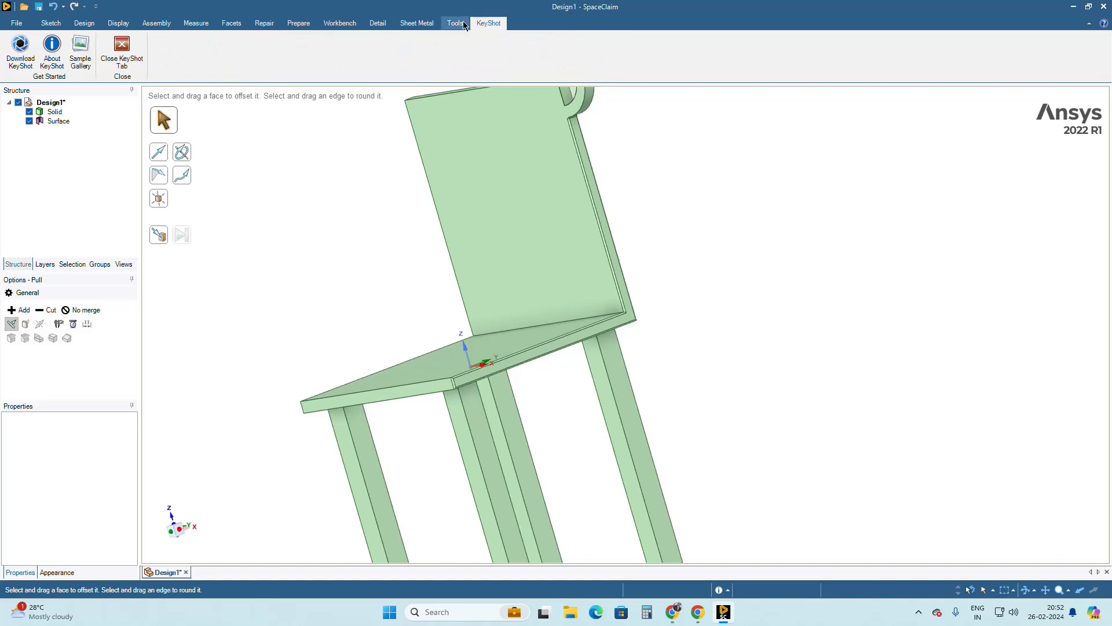
left_click(76, 26)
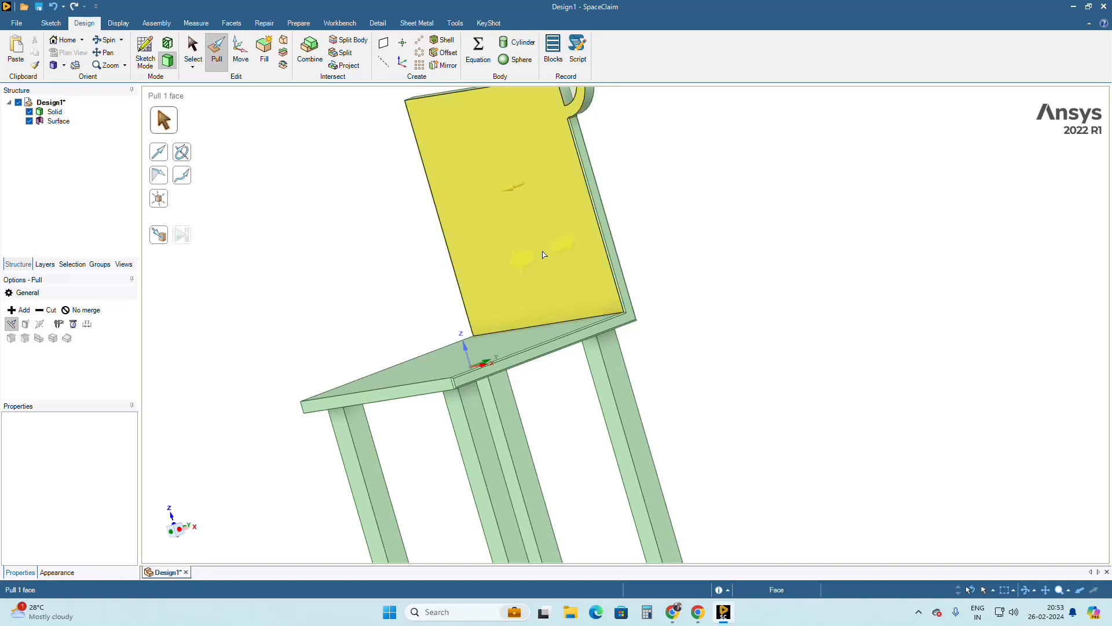
scroll(621, 329, "up", 3)
scroll(616, 333, "down", 3)
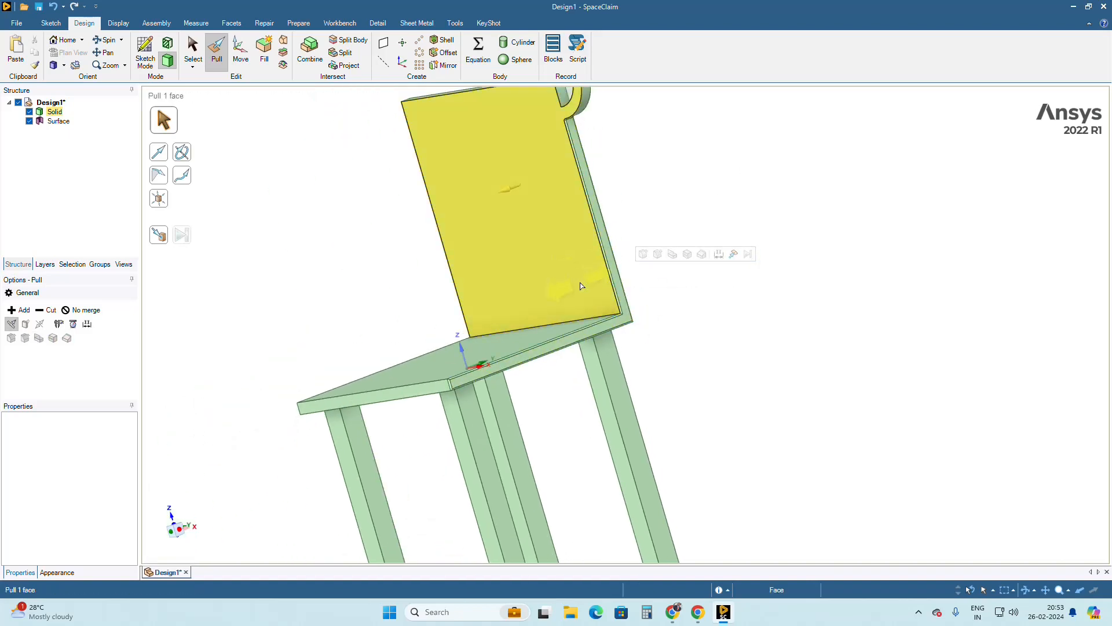
scroll(589, 332, "down", 6)
scroll(710, 395, "up", 3)
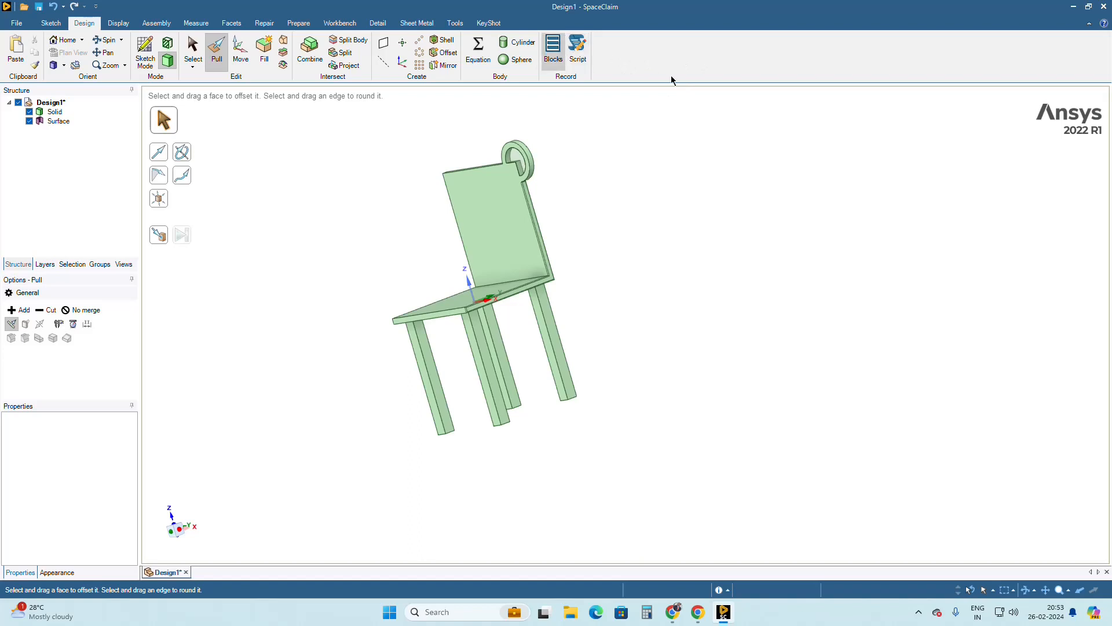
- Return from Pull to the Select tool, view the chair from nearer the front, and clear the selection
left_click(551, 315)
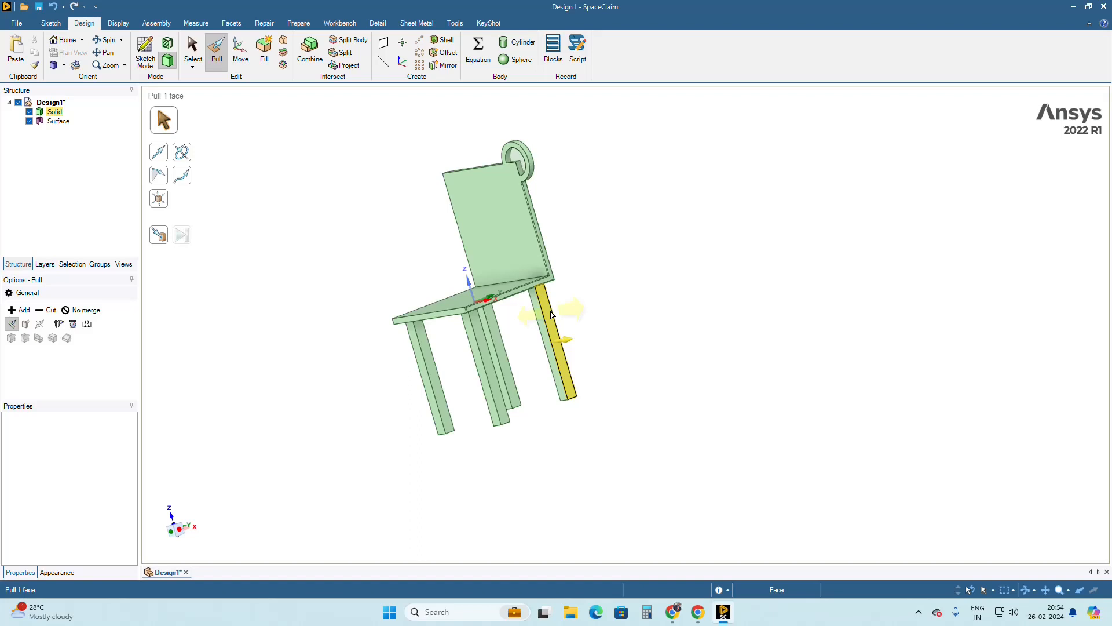
left_click(511, 316)
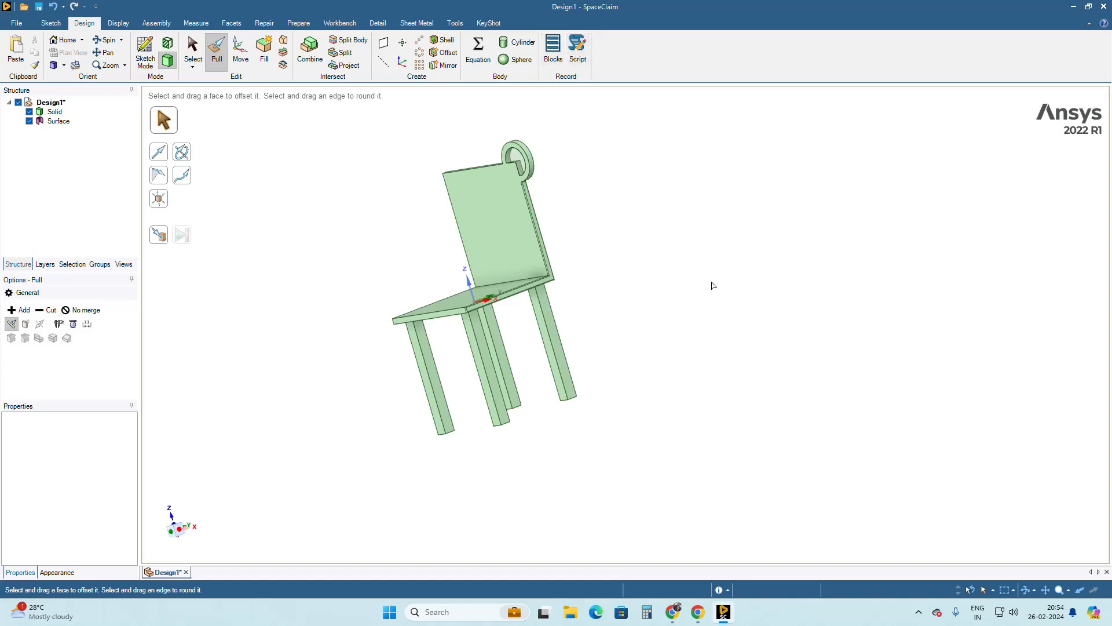
key("s")
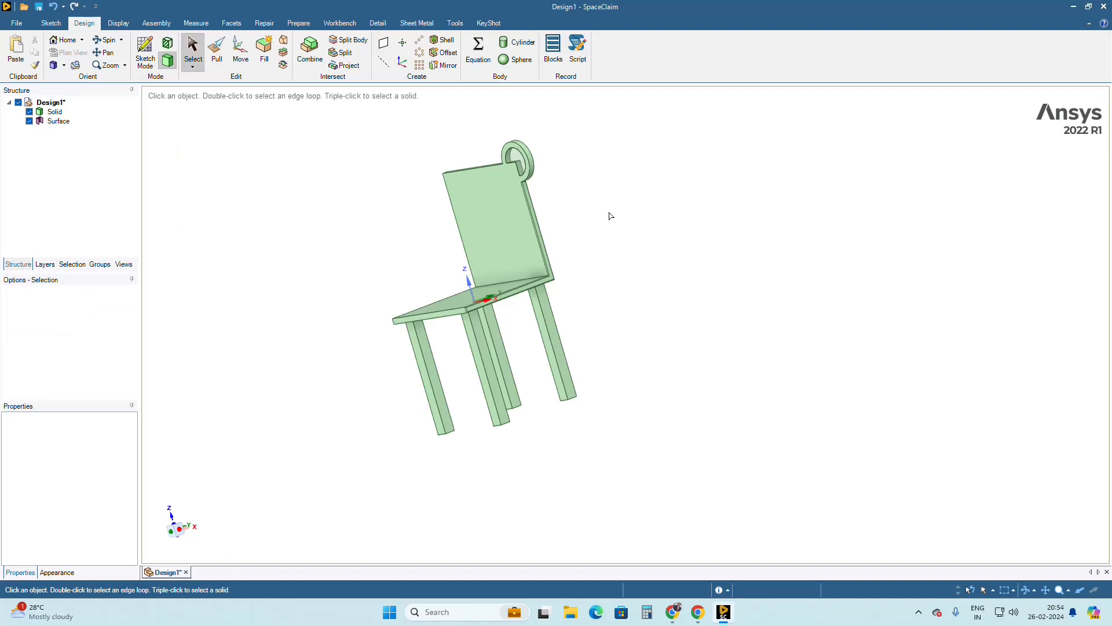
scroll(577, 241, "up", 3)
scroll(577, 241, "down", 2)
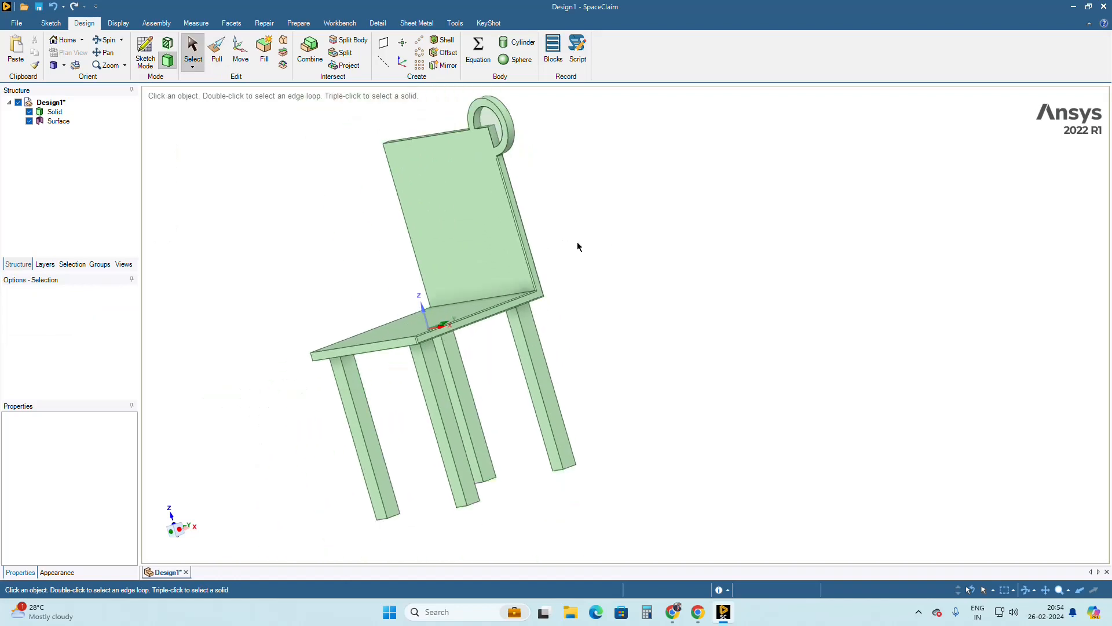
middle_click_drag(577, 242, 643, 232)
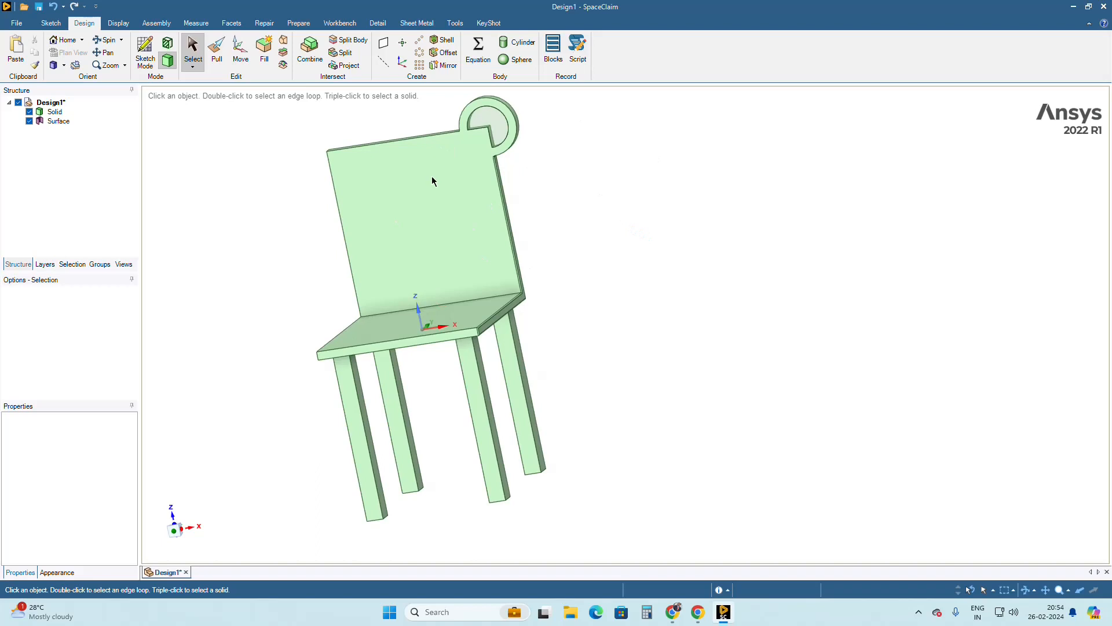
left_click(475, 220)
left_click(812, 545)
- Switch to the Google Meet call and end it for everyone
left_click(673, 612)
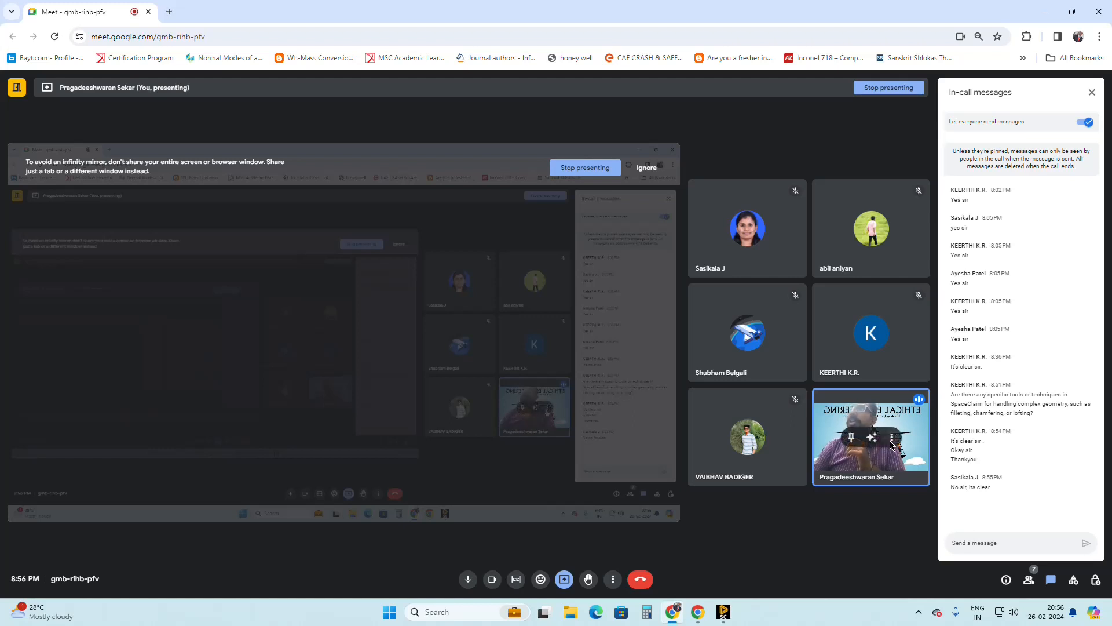
mouse_move(799, 325)
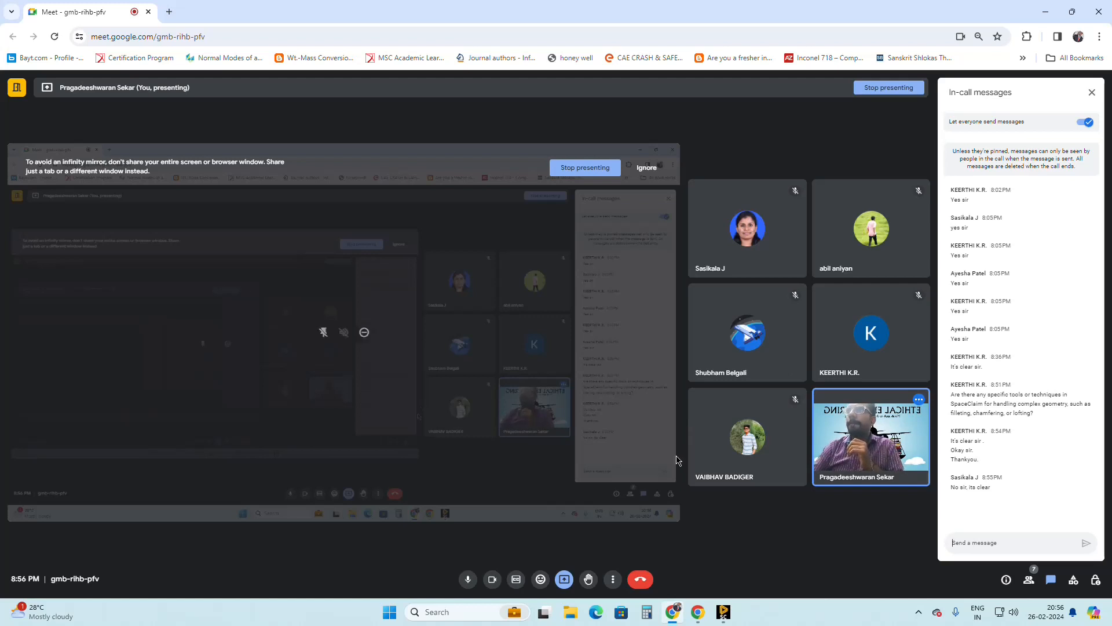
left_click(641, 584)
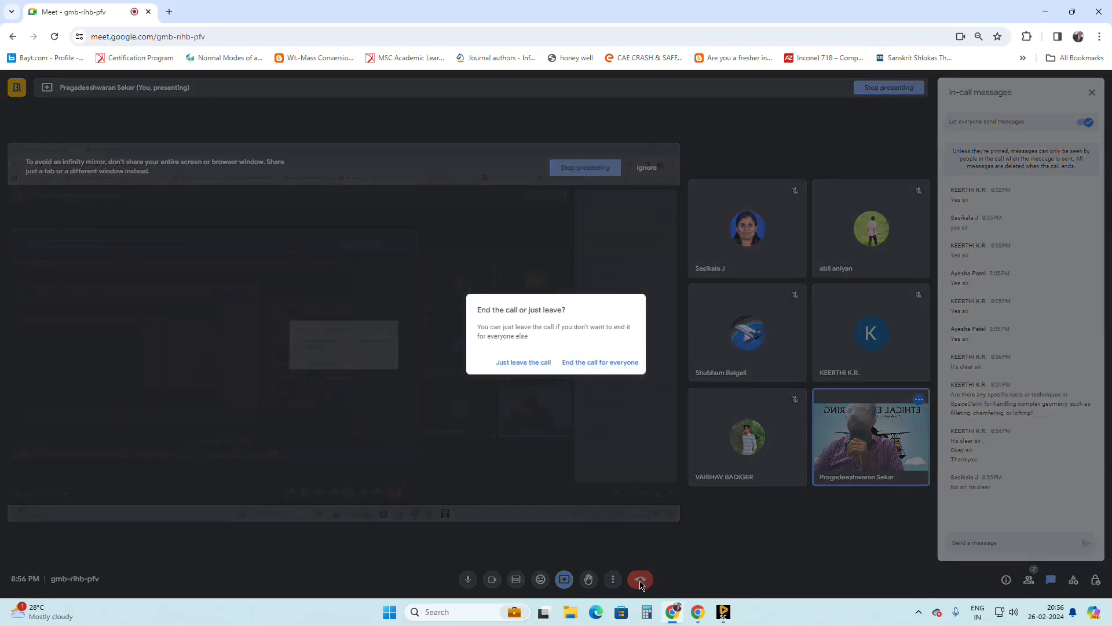
left_click(612, 365)
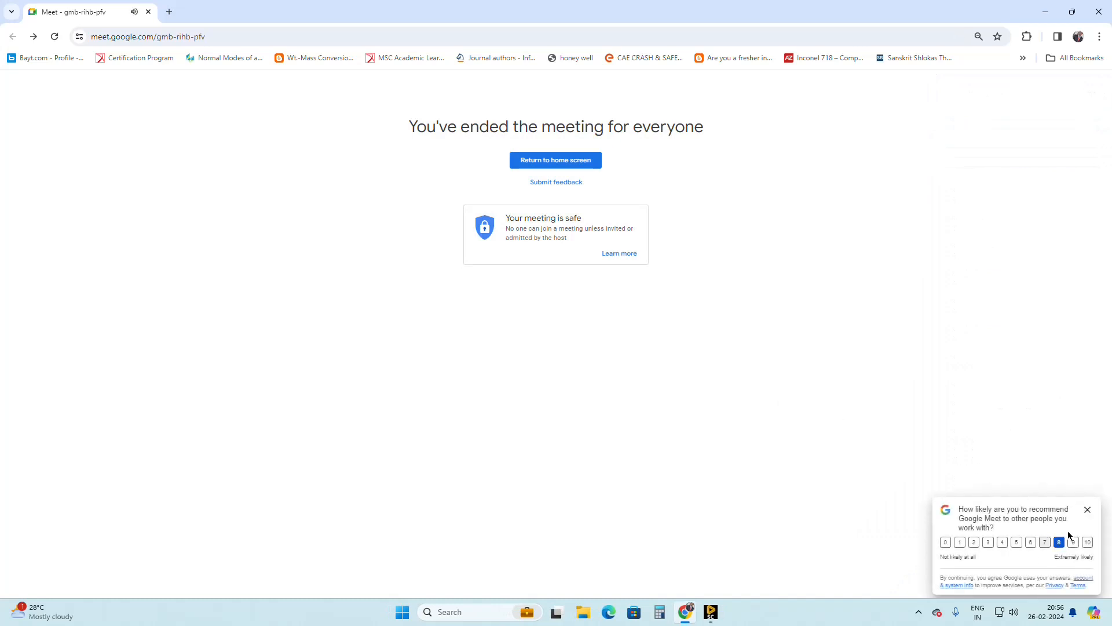
- Dismiss the Google Meet recommendation survey and bring up the screen recorder's Recording Toolbar
left_click(1087, 509)
left_click(920, 612)
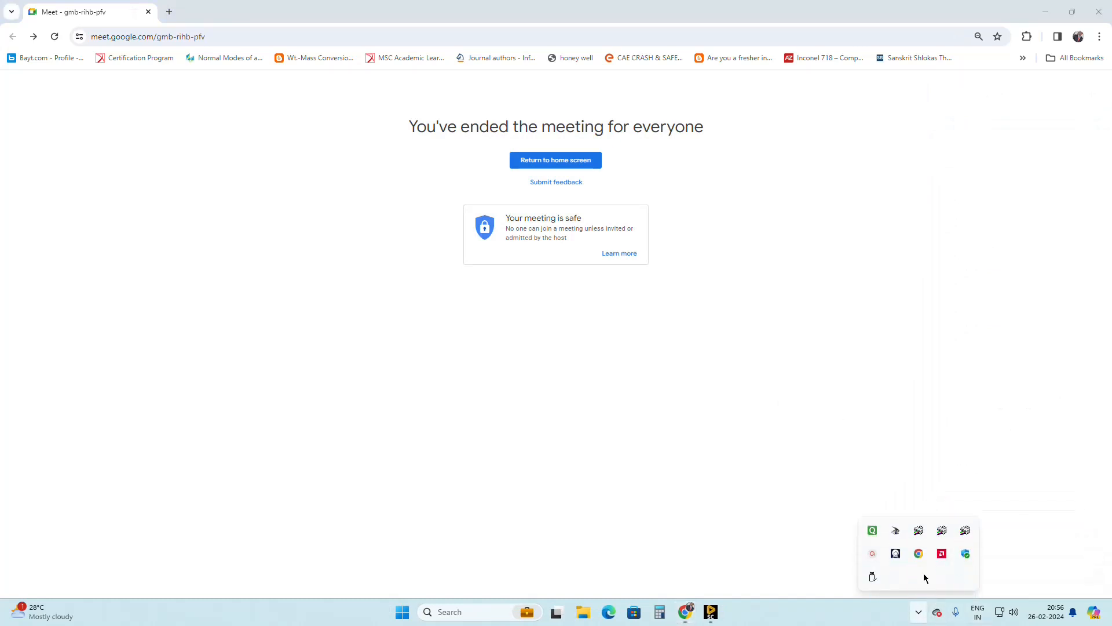
left_click(873, 554)
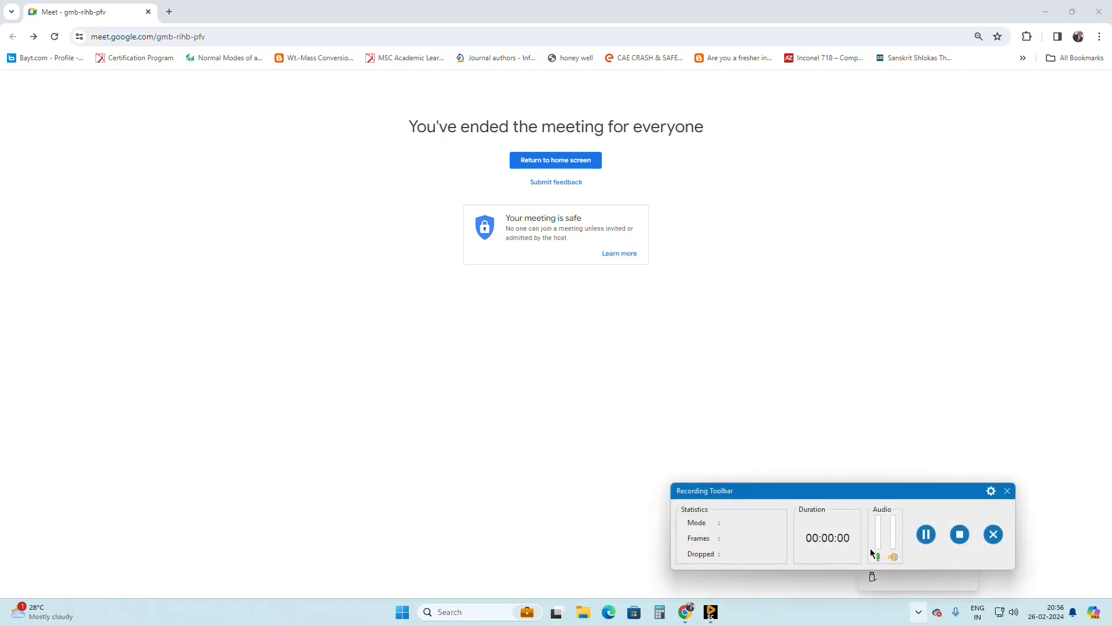